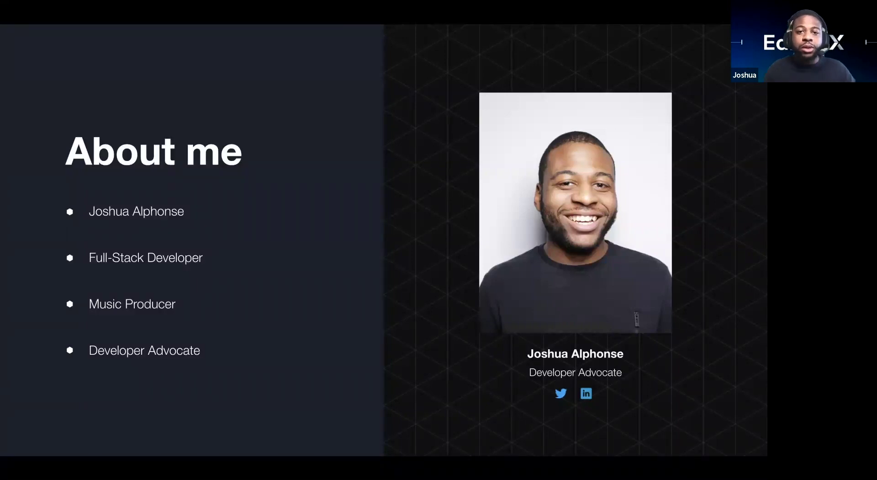
# Step: Advance through the Academy X and Community X slides to the Learn Deck slide
pyautogui.hotkey('ctrl', 'Up')
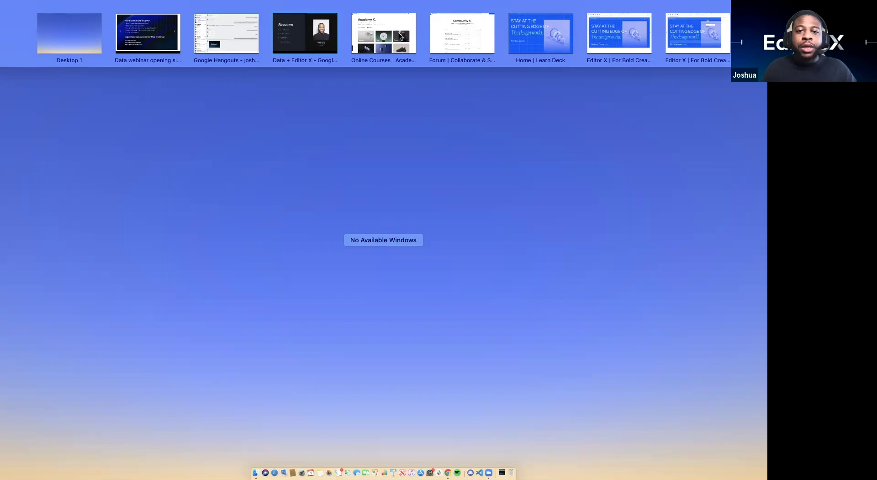
pyautogui.click(399, 36)
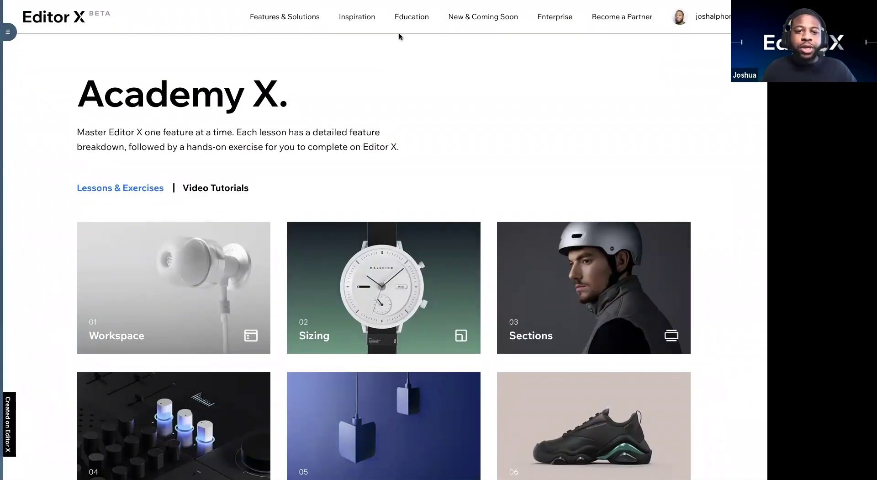
pyautogui.hotkey('ctrl', 'Right')
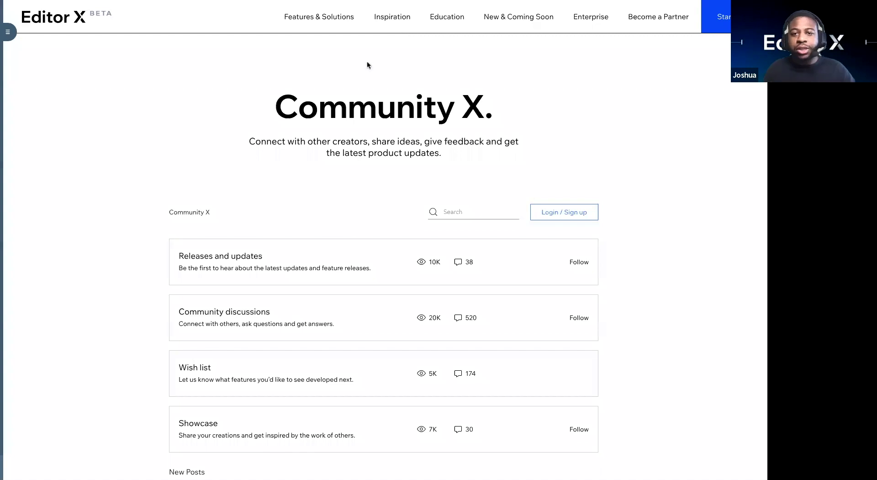
pyautogui.hotkey('ctrl', 'Left')
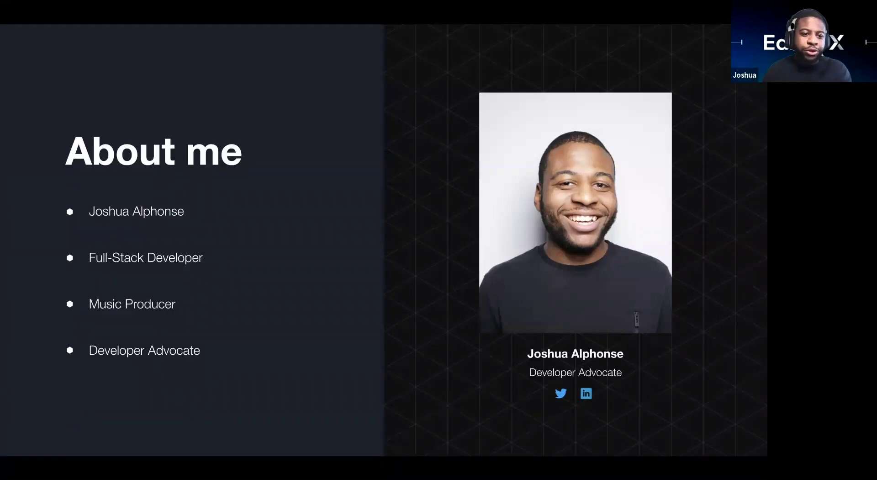
pyautogui.press('Right')
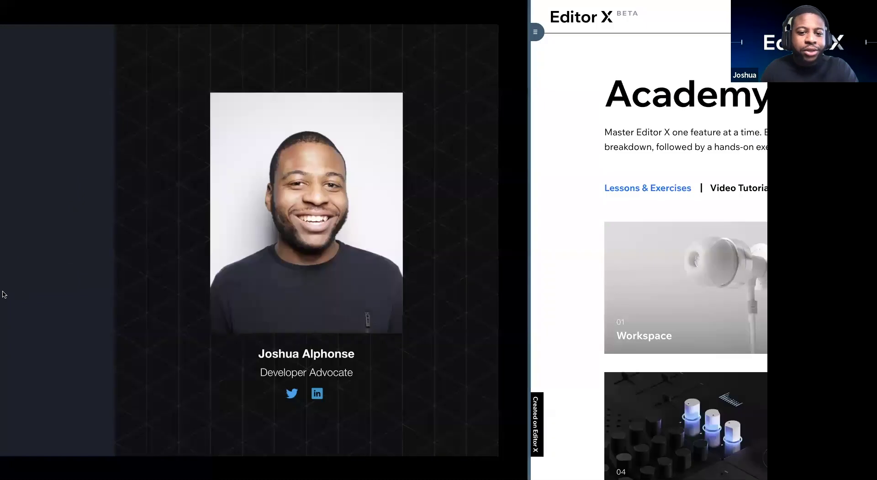
pyautogui.press('Right')
pyautogui.press('Right')
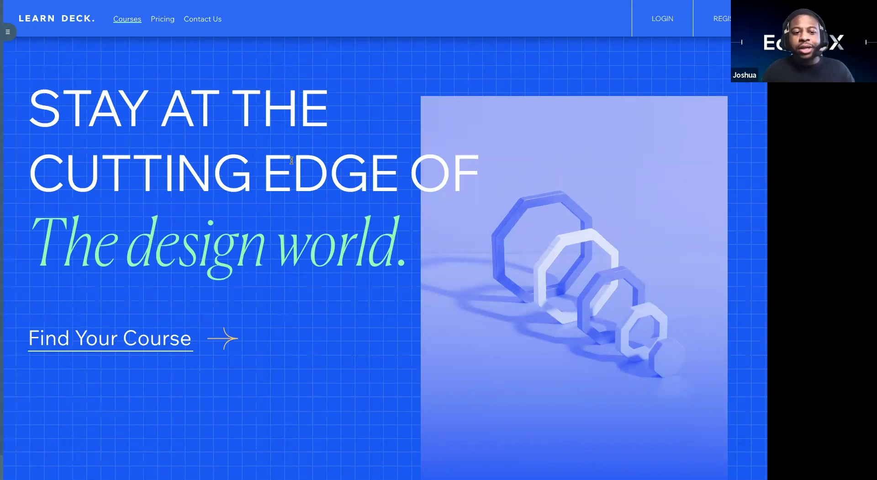
# Step: Scroll past the course cards to the Schedule a meeting form with its Name, Phone Number and Email fields
pyautogui.scroll(-4, 292, 160)
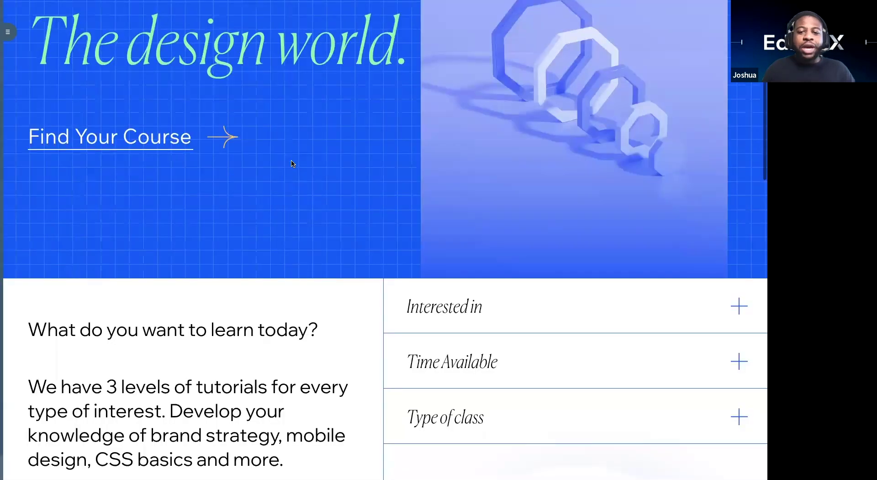
pyautogui.scroll(-3, 291, 162)
pyautogui.scroll(1, 291, 162)
pyautogui.scroll(3, 291, 160)
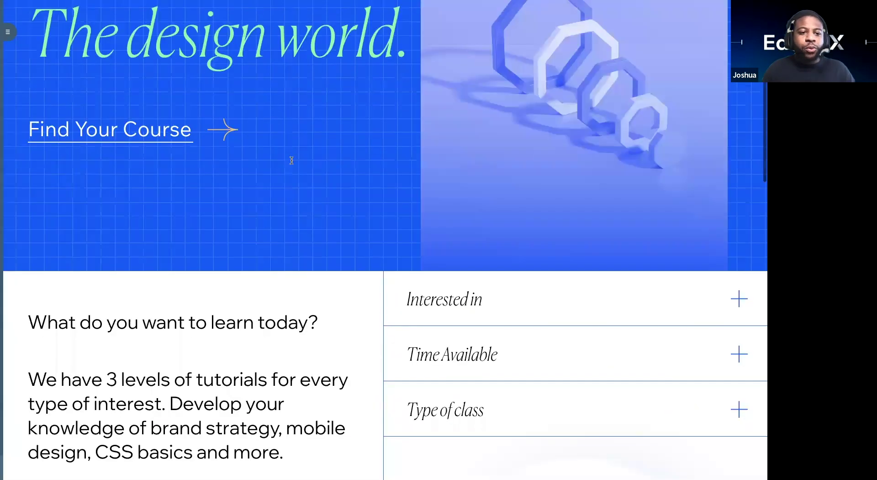
pyautogui.scroll(-4, 291, 160)
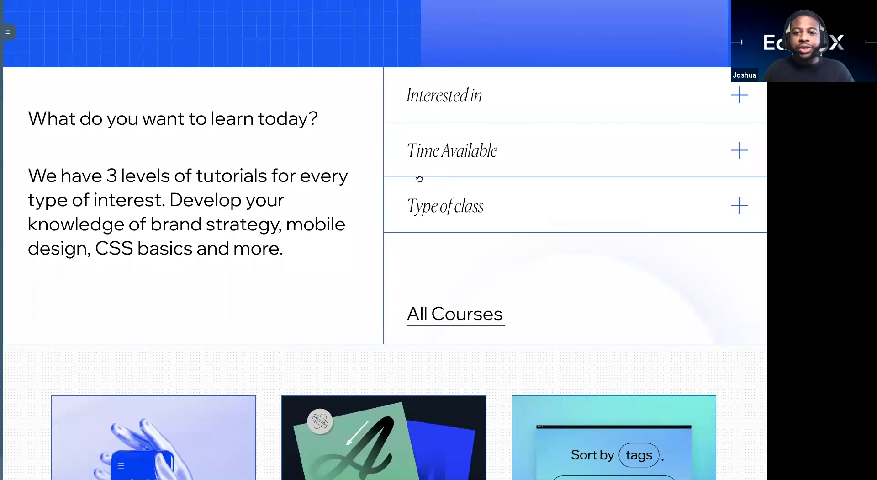
pyautogui.scroll(-2, 387, 146)
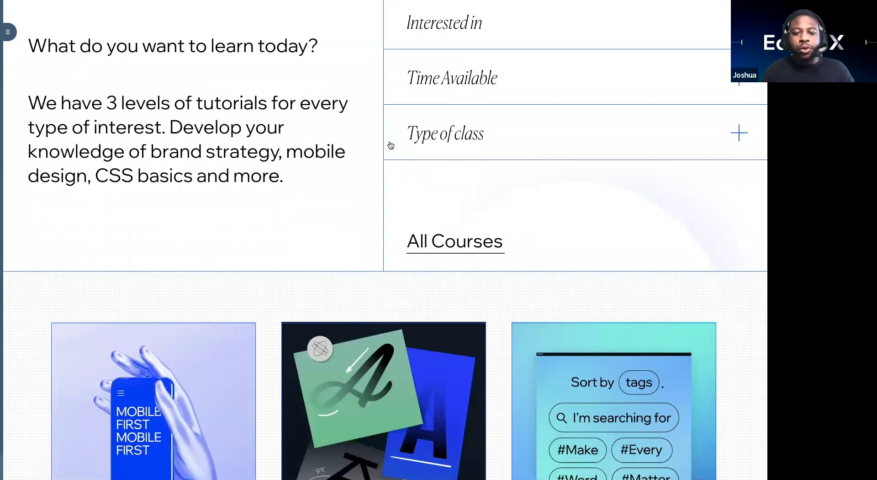
pyautogui.scroll(-4, 391, 146)
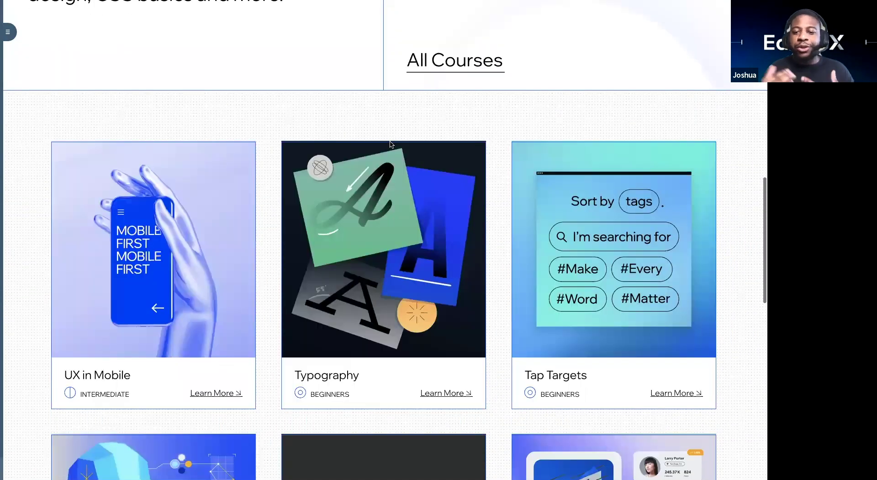
pyautogui.scroll(-1, 391, 144)
pyautogui.scroll(-1, 390, 144)
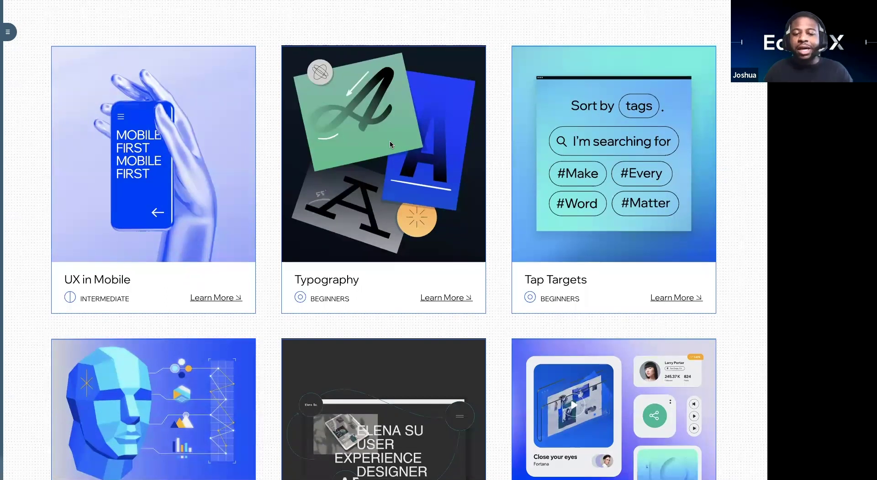
pyautogui.scroll(-4, 390, 144)
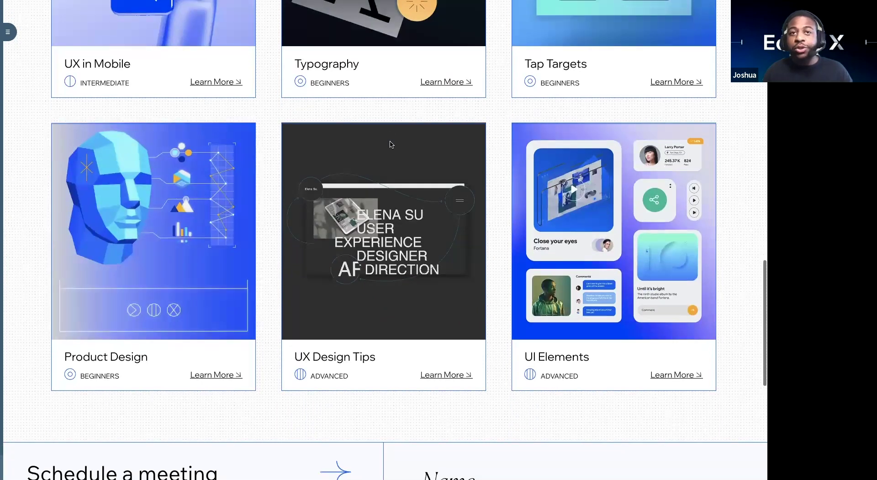
pyautogui.scroll(-1, 390, 144)
pyautogui.scroll(1, 390, 145)
pyautogui.scroll(1, 390, 144)
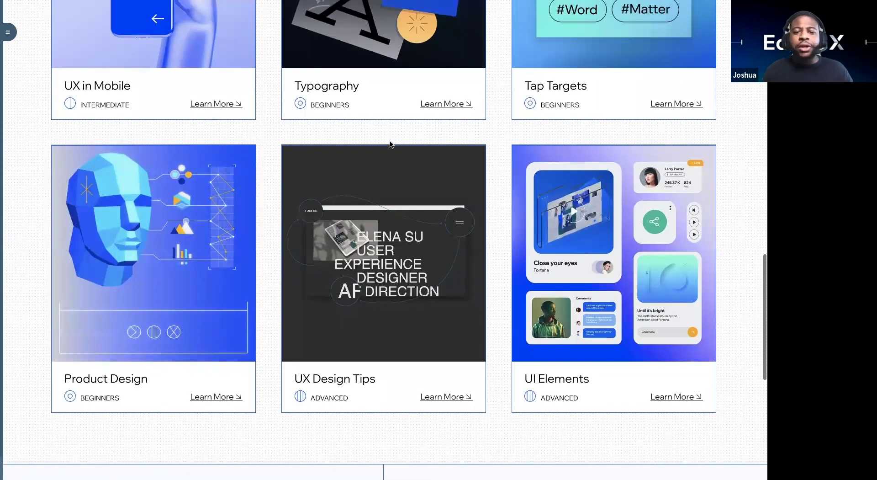
pyautogui.scroll(5, 390, 144)
pyautogui.scroll(-12, 390, 144)
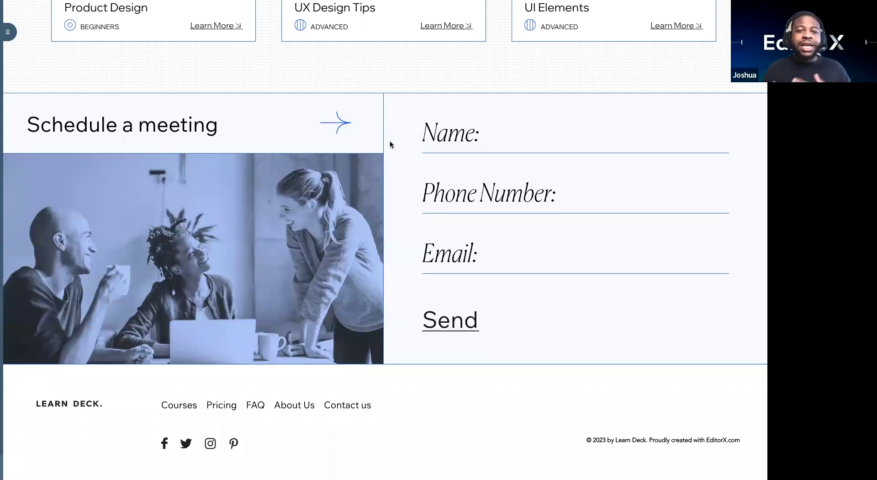
# Step: Scroll up and down the live Learn Deck page to review the course card grid
pyautogui.scroll(5, 235, 156)
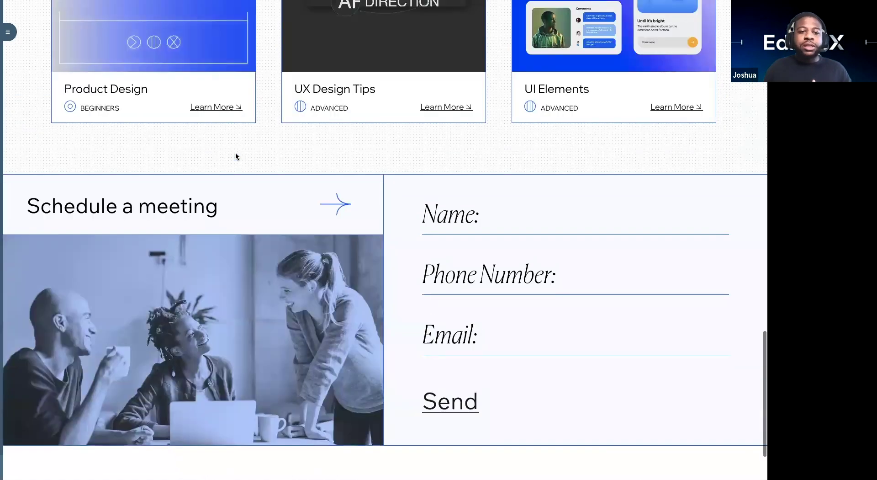
pyautogui.scroll(10, 235, 156)
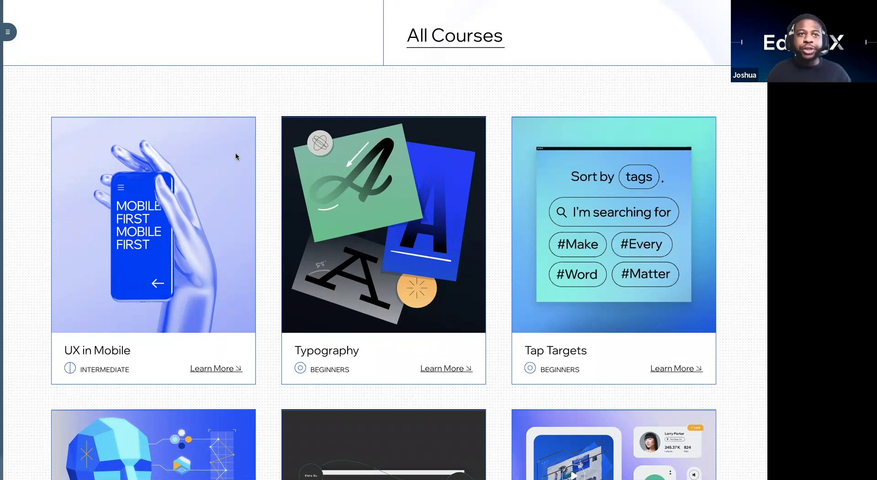
pyautogui.scroll(10, 195, 209)
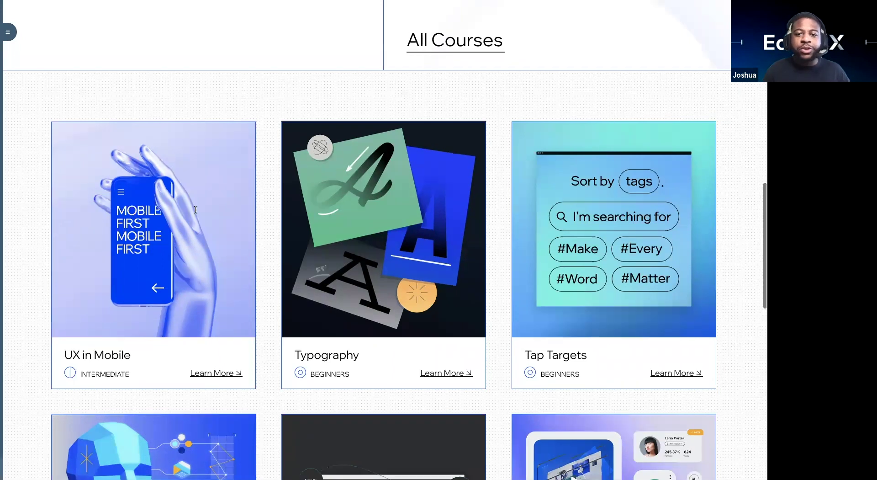
pyautogui.scroll(3, 195, 209)
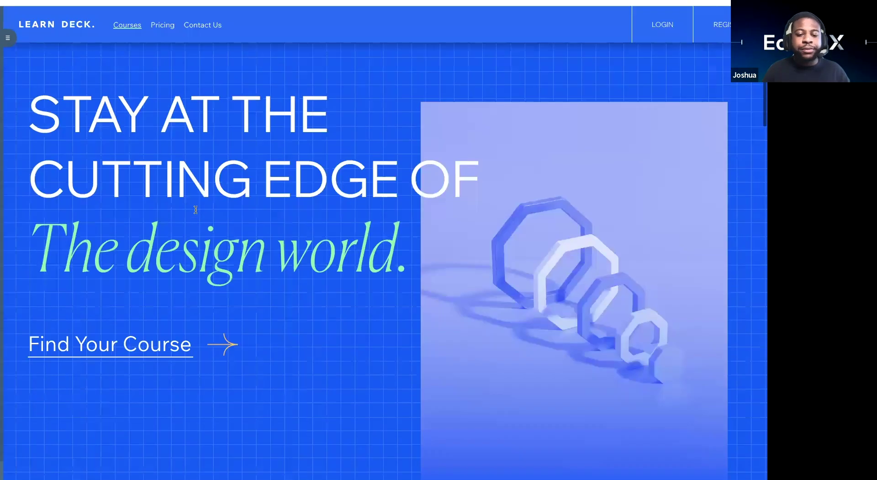
pyautogui.scroll(-3, 196, 208)
pyautogui.scroll(-10, 196, 213)
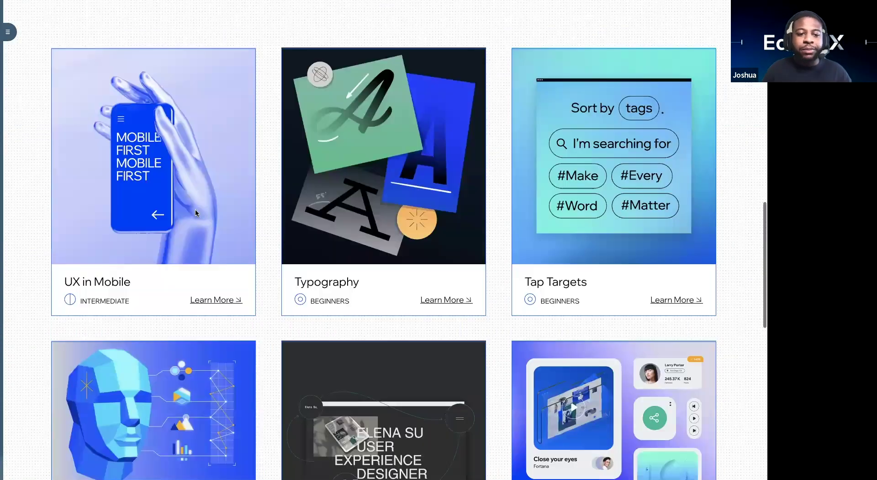
pyautogui.scroll(-4, 196, 212)
pyautogui.scroll(-5, 196, 213)
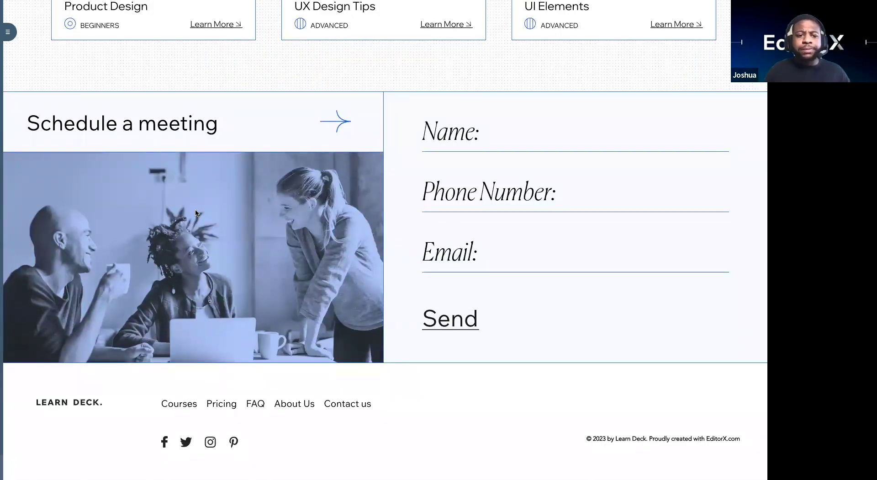
pyautogui.scroll(10, 195, 213)
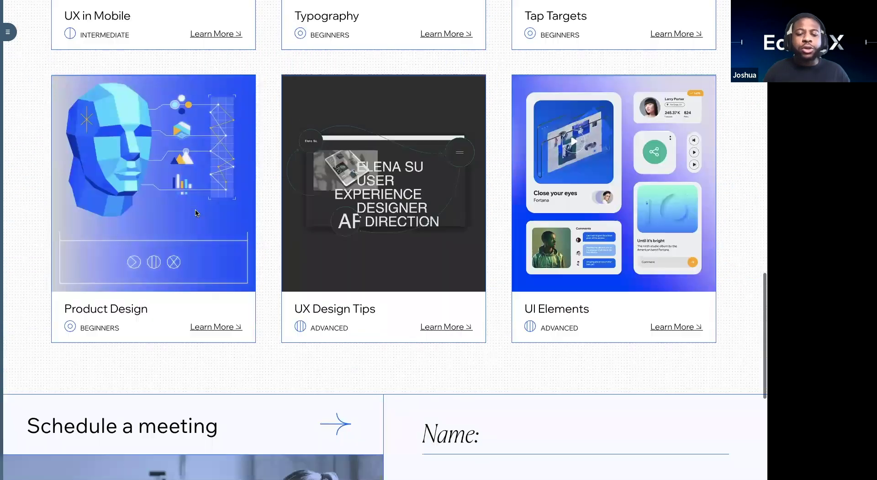
pyautogui.scroll(8, 195, 213)
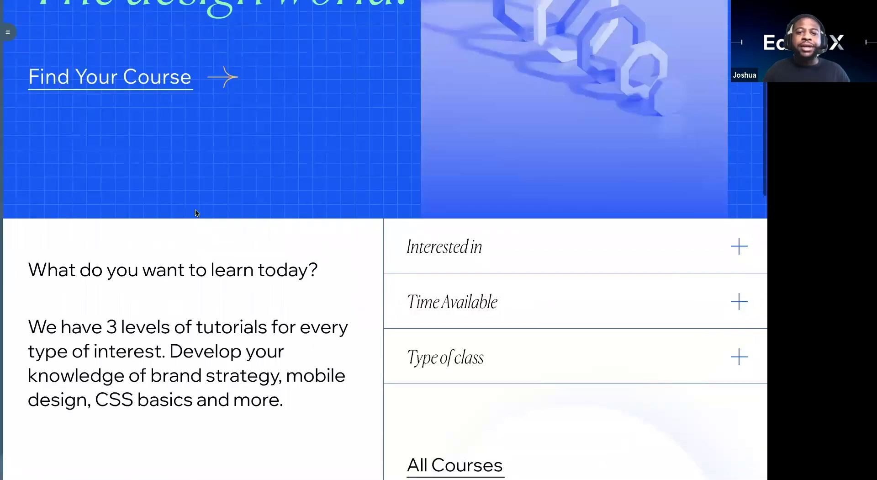
pyautogui.scroll(5, 196, 213)
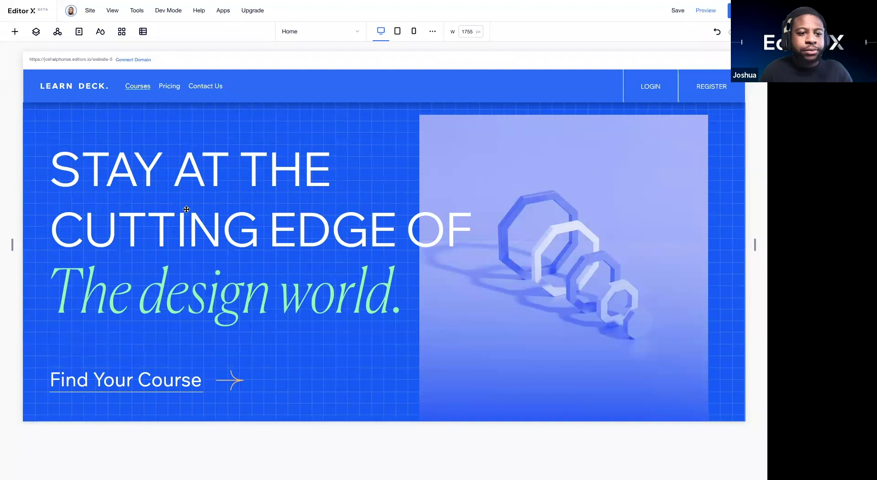
# Step: Open the Content Manager from the top toolbar to see the first-collection prompt
pyautogui.scroll(-10, 187, 209)
pyautogui.scroll(-5, 186, 209)
pyautogui.scroll(15, 141, 108)
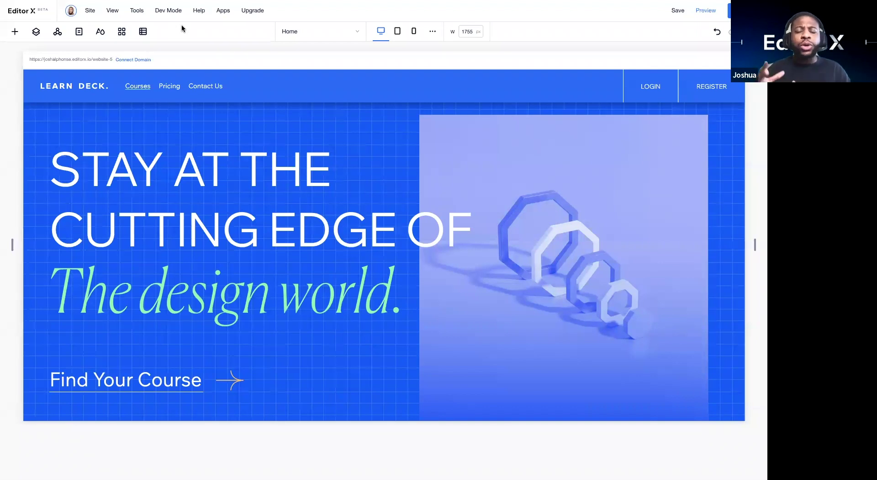
pyautogui.click(143, 32)
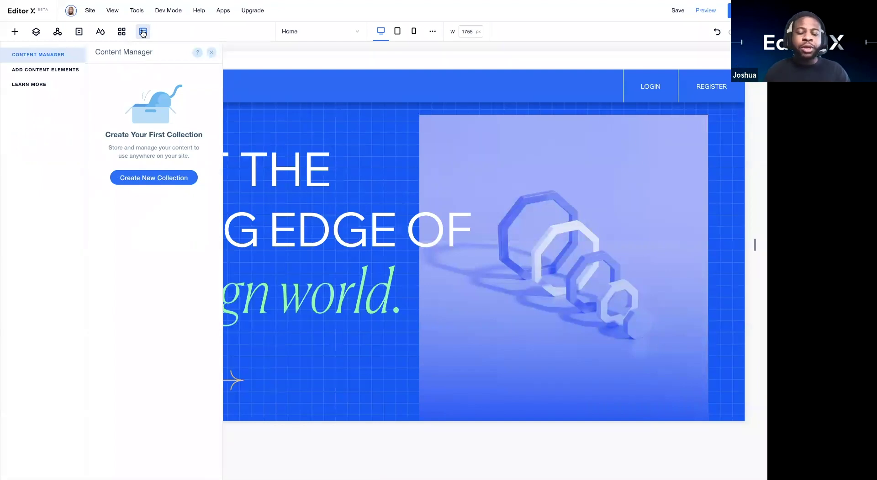
# Step: Bring up the Create a New Collection dialog with its Blank, Team, Projects and News templates
pyautogui.click(150, 183)
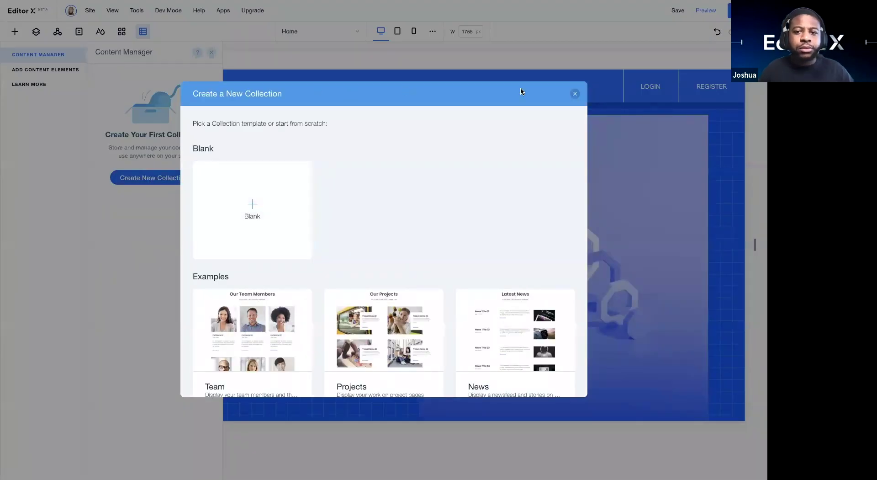
pyautogui.click(573, 94)
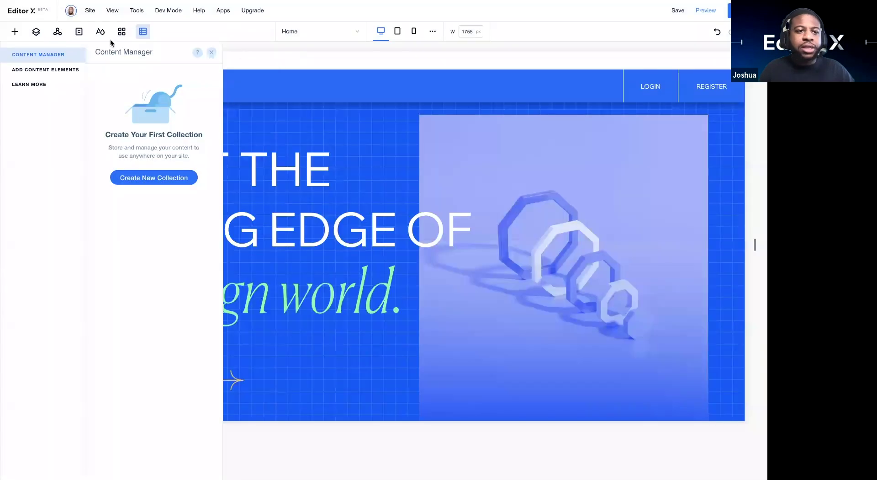
pyautogui.click(9, 35)
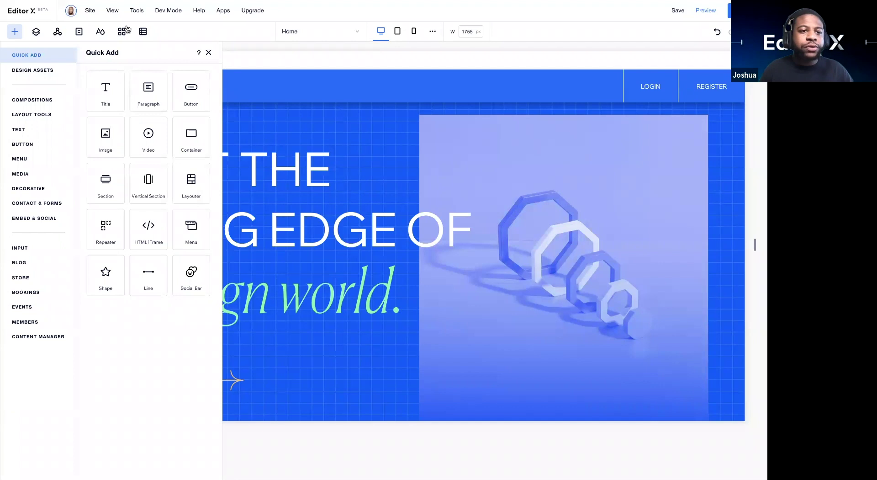
pyautogui.click(143, 31)
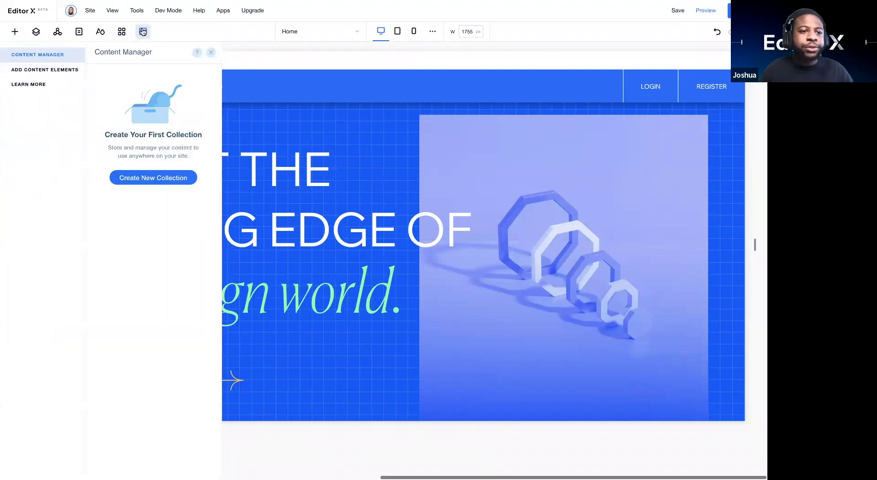
pyautogui.click(166, 178)
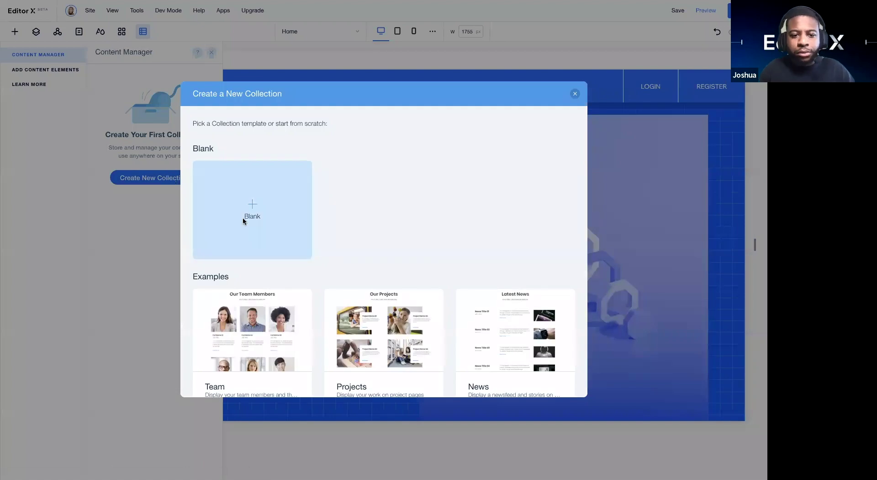
# Step: Create a blank collection named 'Courses Data model'
pyautogui.click(242, 220)
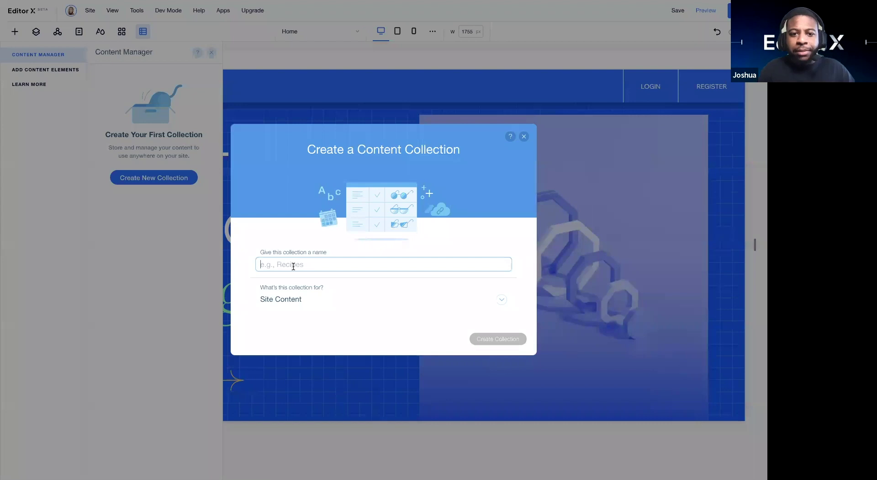
pyautogui.write('Courses')
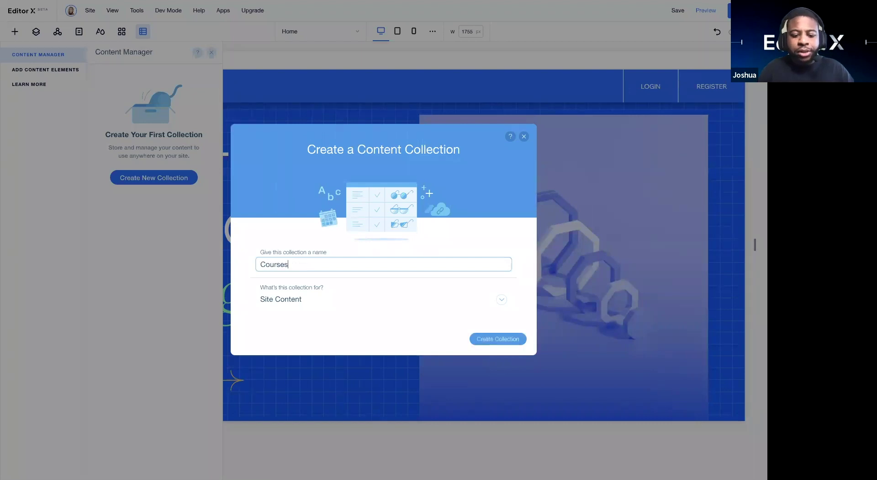
pyautogui.write(' Data model')
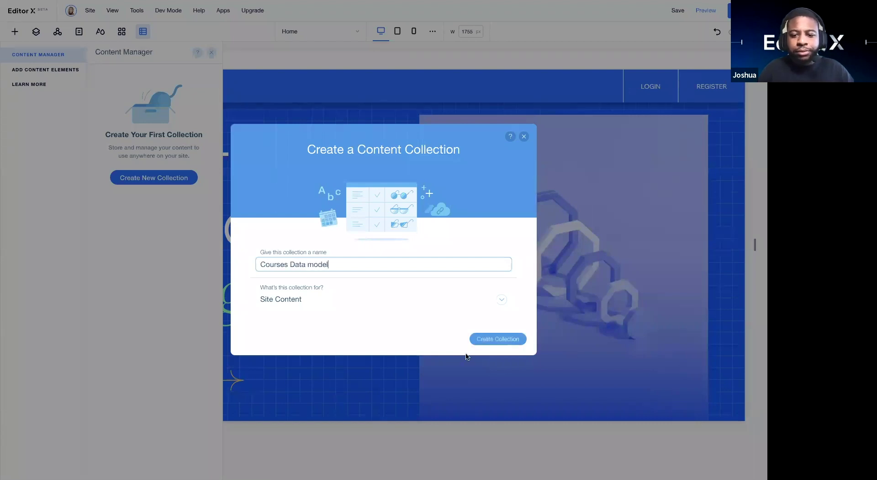
pyautogui.click(494, 336)
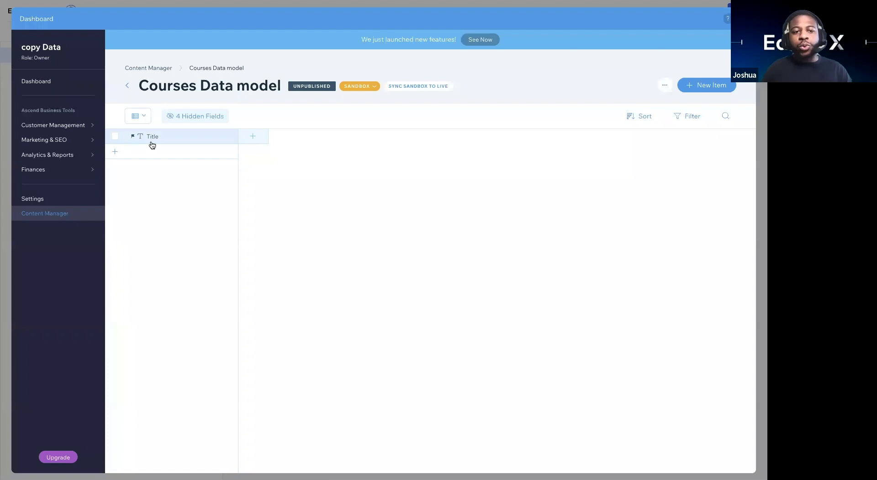
# Step: Add a Text field named 'Level' to Courses Data model and save it
pyautogui.click(252, 136)
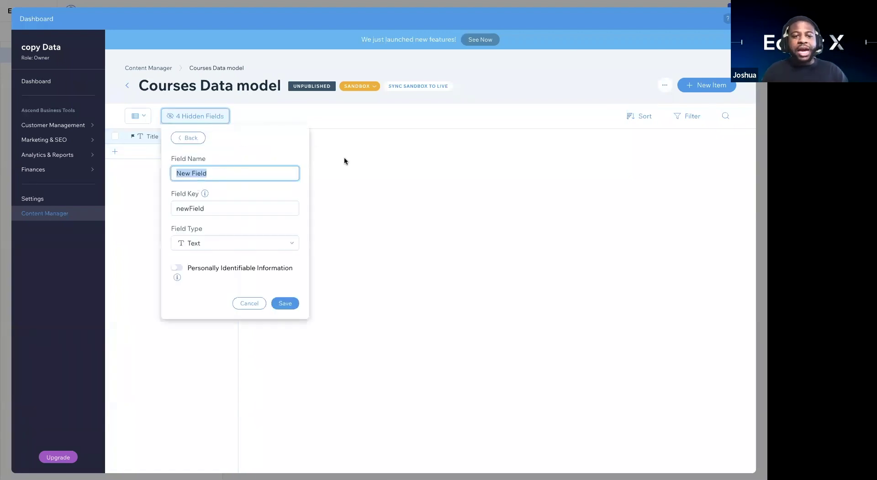
pyautogui.click(247, 170)
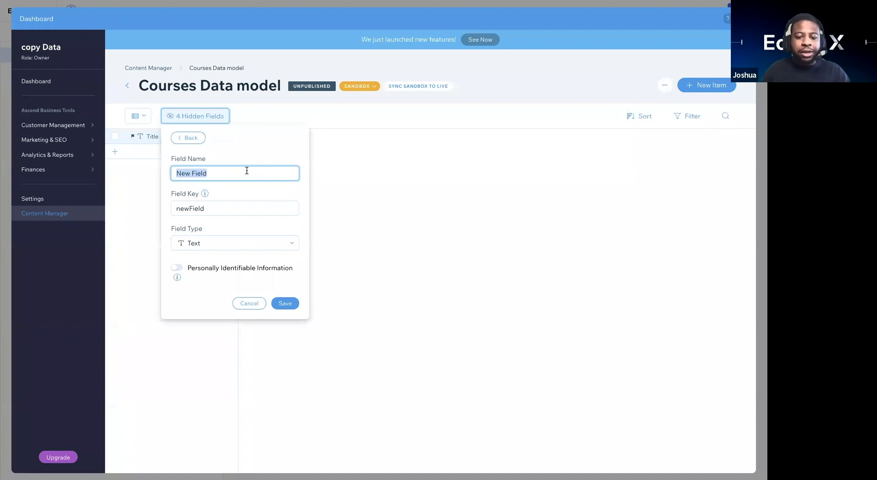
pyautogui.write('Level')
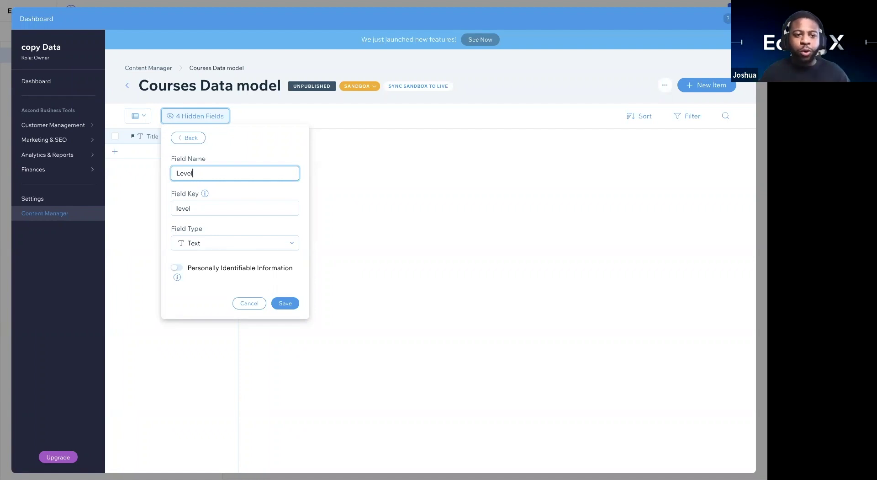
pyautogui.click(284, 303)
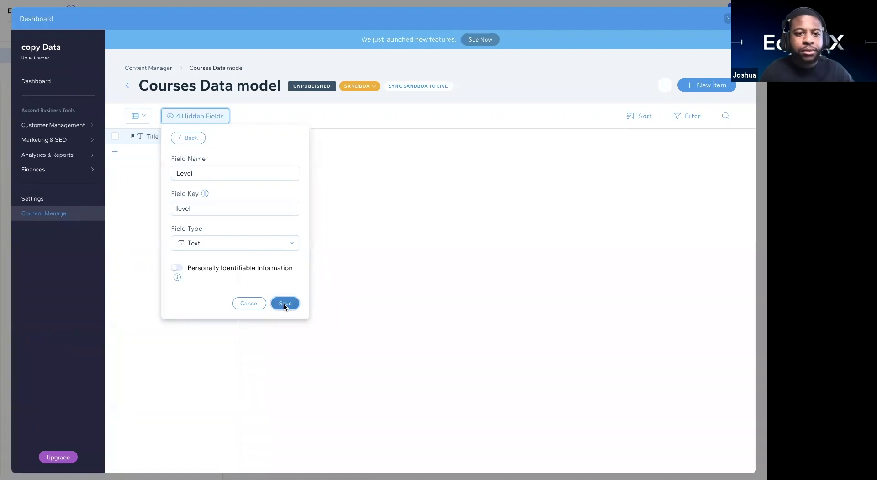
pyautogui.click(338, 138)
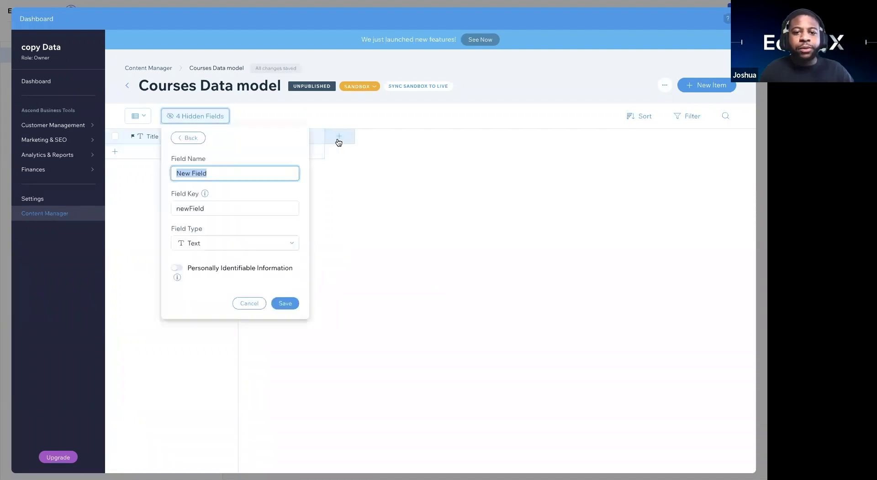
# Step: Add an Image-type field named 'Image' and save it
pyautogui.write('Image')
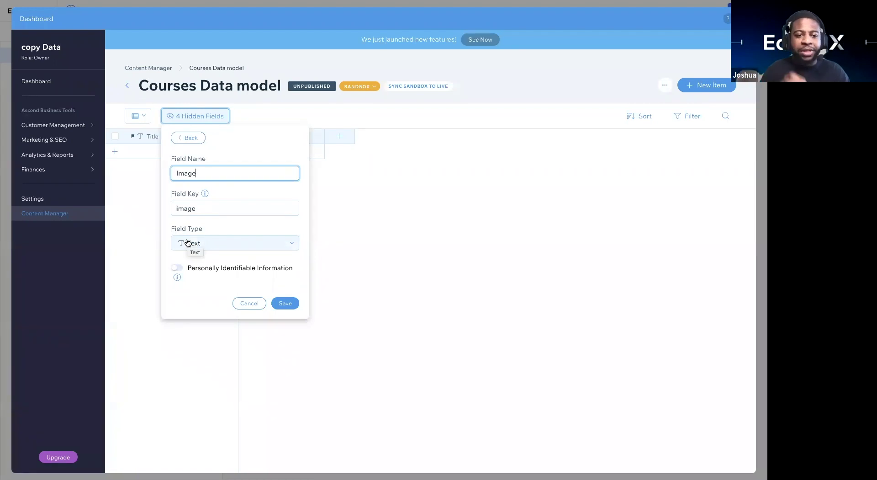
pyautogui.click(203, 244)
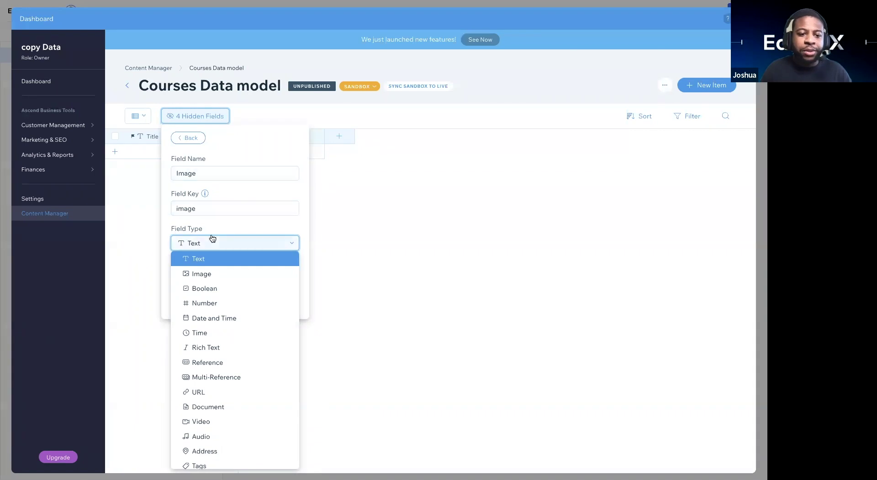
pyautogui.click(206, 274)
pyautogui.click(285, 272)
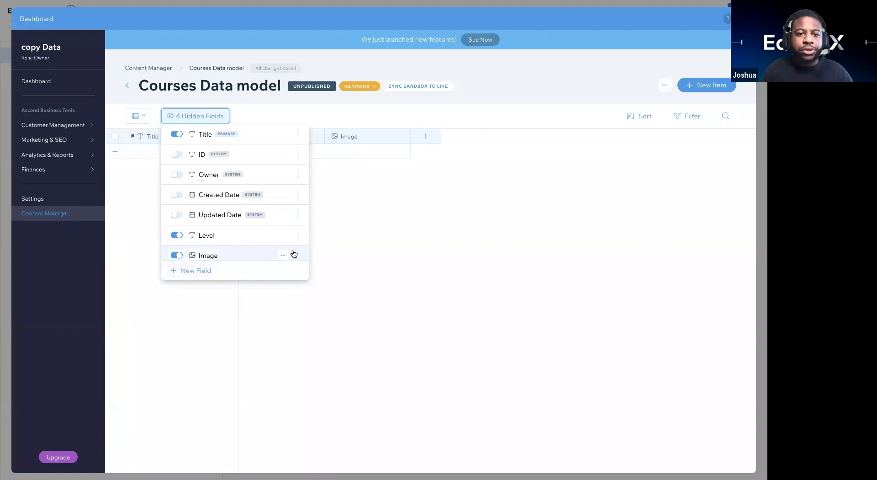
pyautogui.click(400, 189)
# Step: Start another new field named 'D', then switch to the Learn Deck site for reference
pyautogui.click(424, 140)
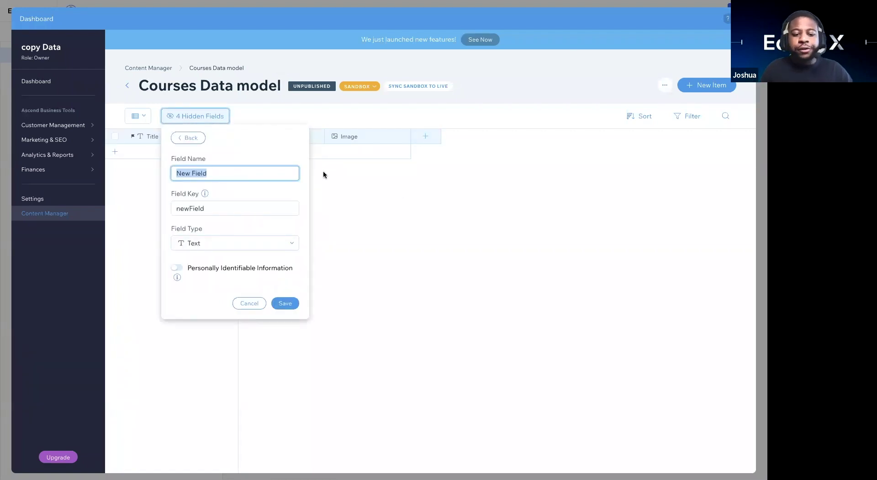
pyautogui.write('D')
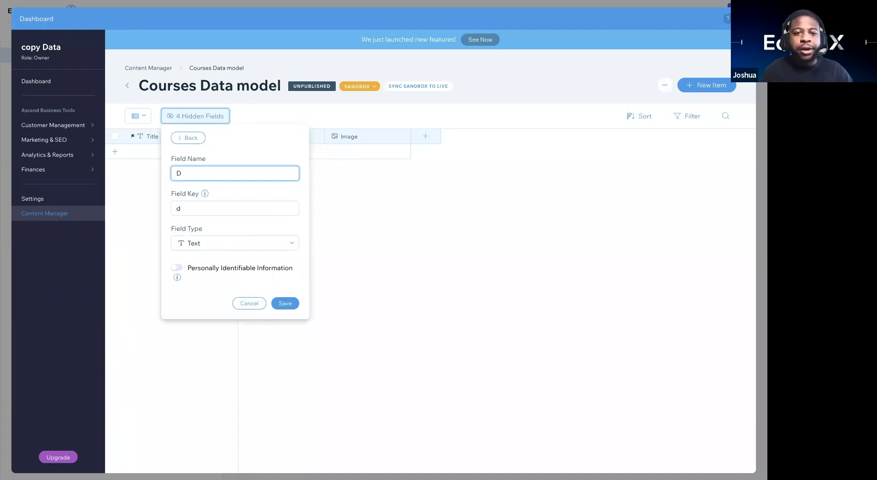
pyautogui.hotkey('ctrl', 'Left')
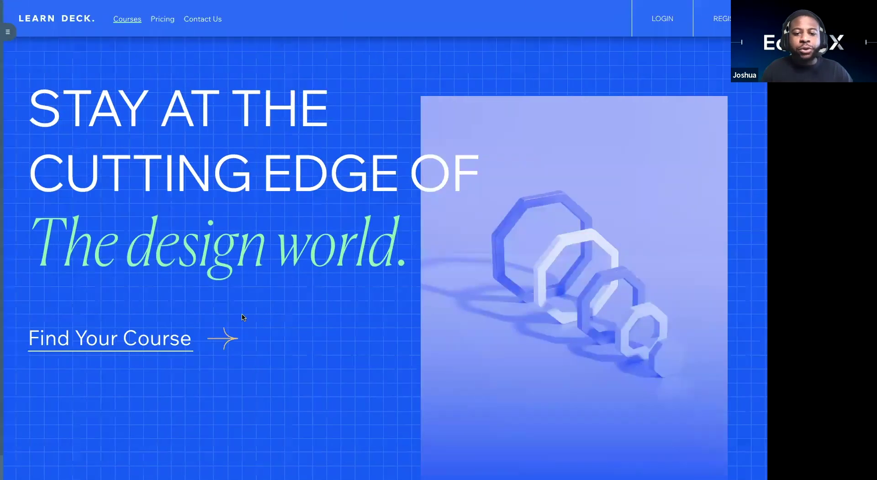
pyautogui.scroll(-10, 243, 317)
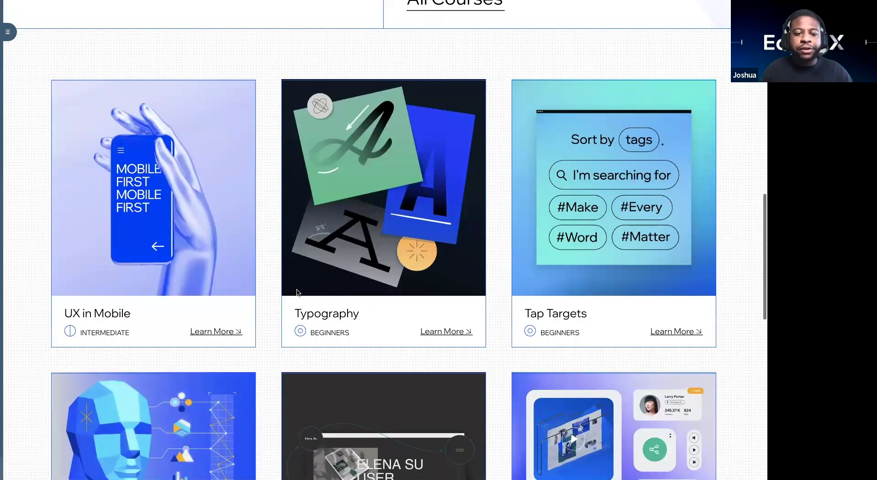
pyautogui.scroll(-1, 306, 290)
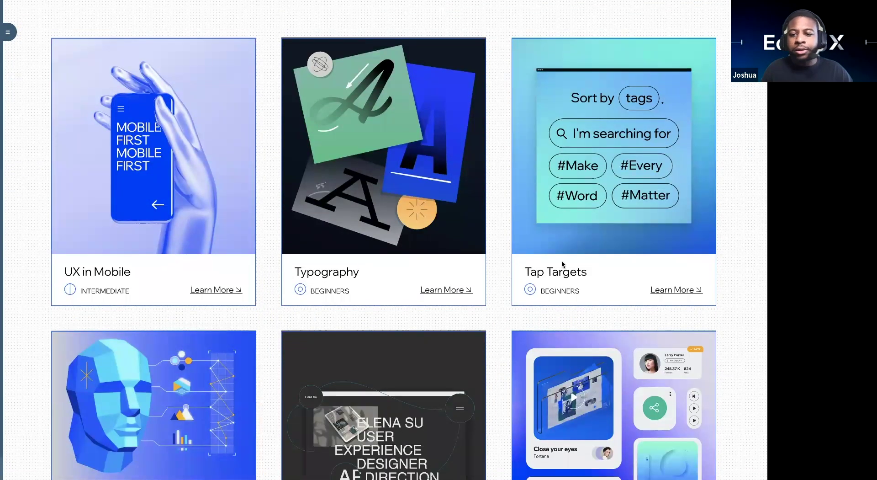
pyautogui.scroll(-3, 562, 264)
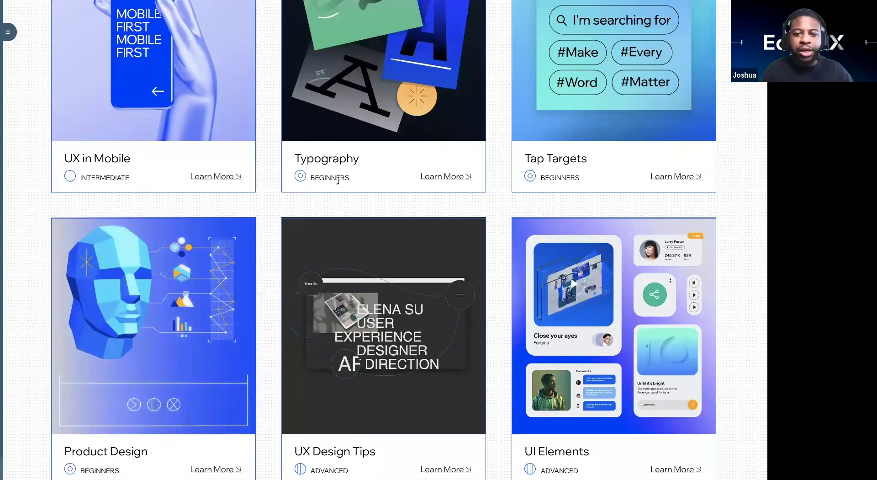
pyautogui.scroll(-3, 340, 348)
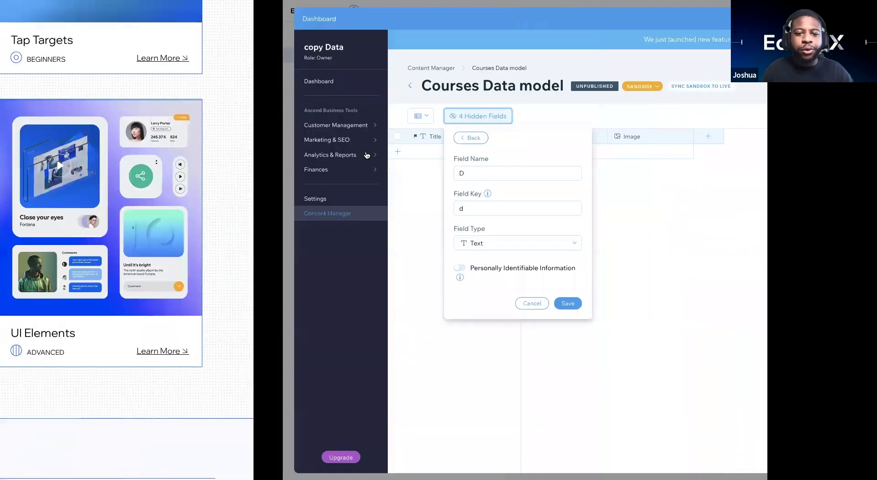
pyautogui.press('BackSpace')
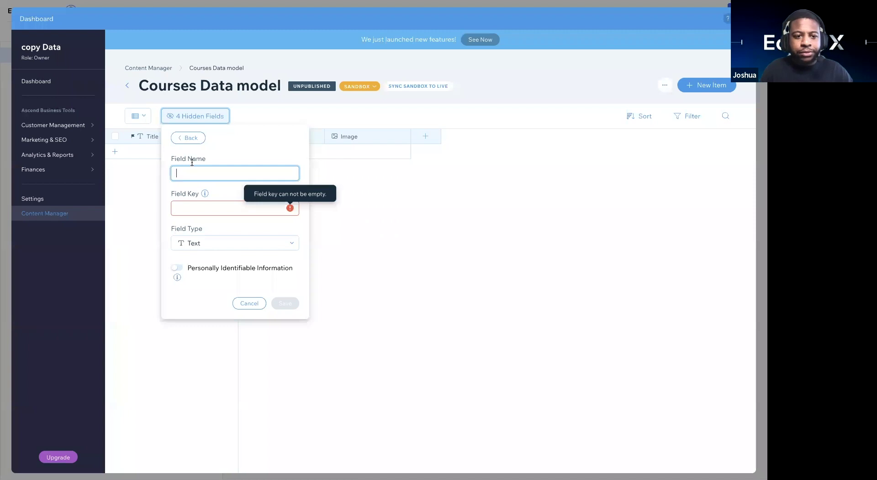
# Step: Add an Image-type field named 'Level Image' and save it
pyautogui.write('Level Image')
pyautogui.click(212, 247)
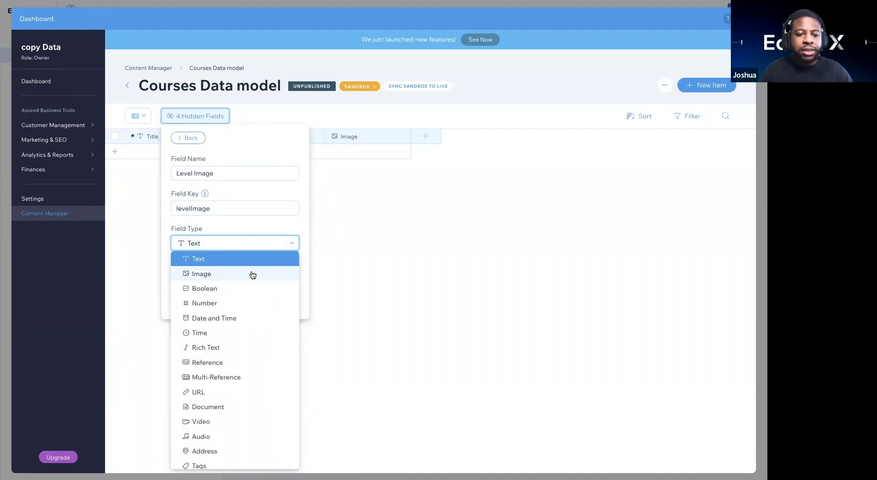
pyautogui.click(253, 274)
pyautogui.click(285, 270)
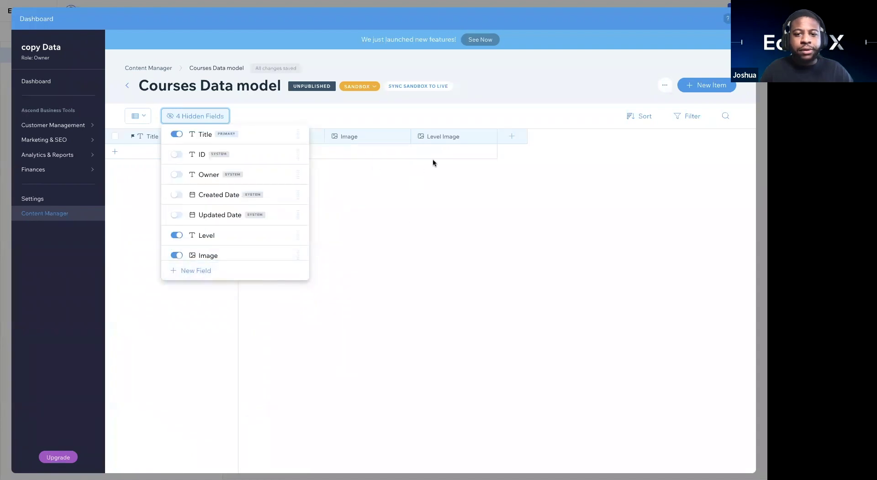
pyautogui.click(309, 129)
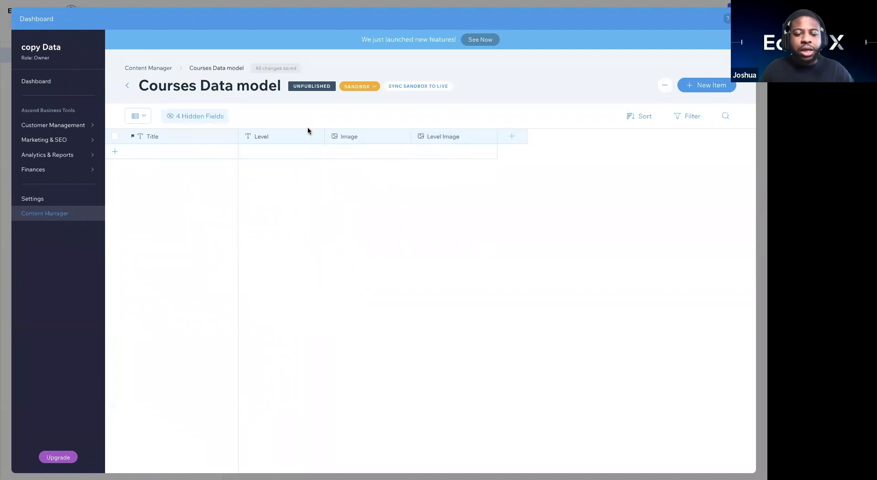
# Step: Compare with the Learn Deck course cards, then close the Dashboard back to the editor
pyautogui.hotkey('ctrl', 'Left')
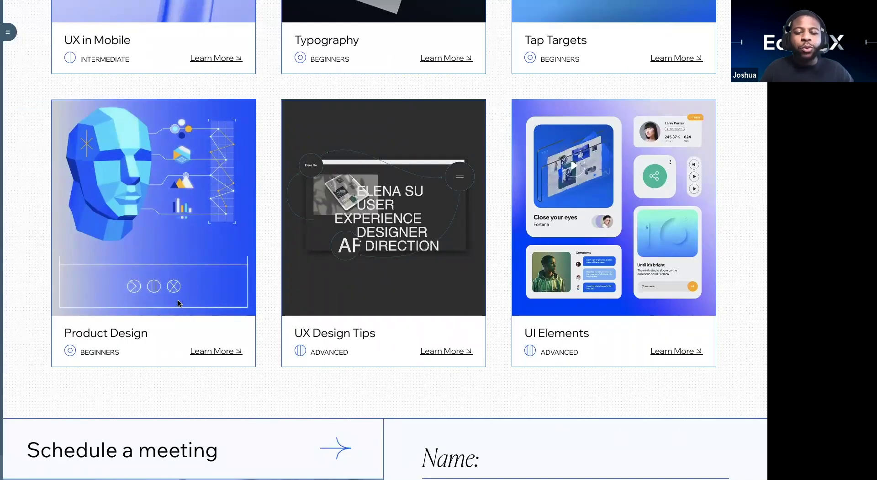
pyautogui.scroll(5, 178, 304)
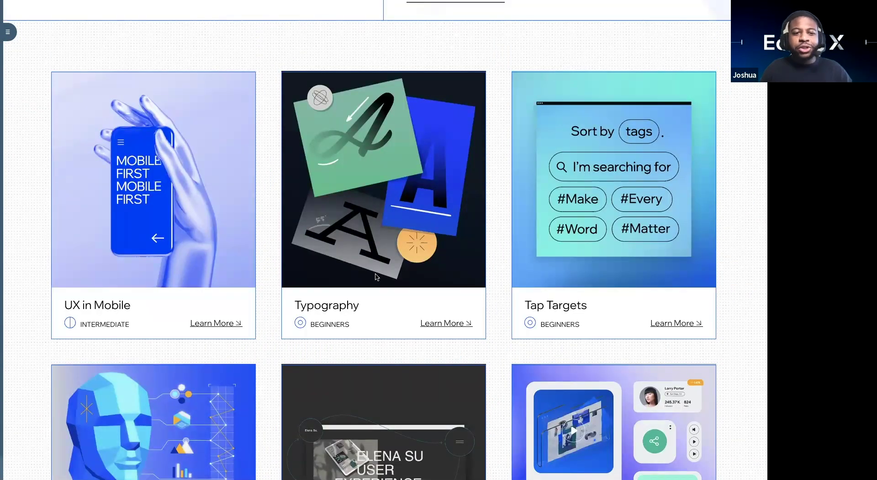
pyautogui.hotkey('ctrl', 'Right')
pyautogui.hotkey('ctrl', 'Left')
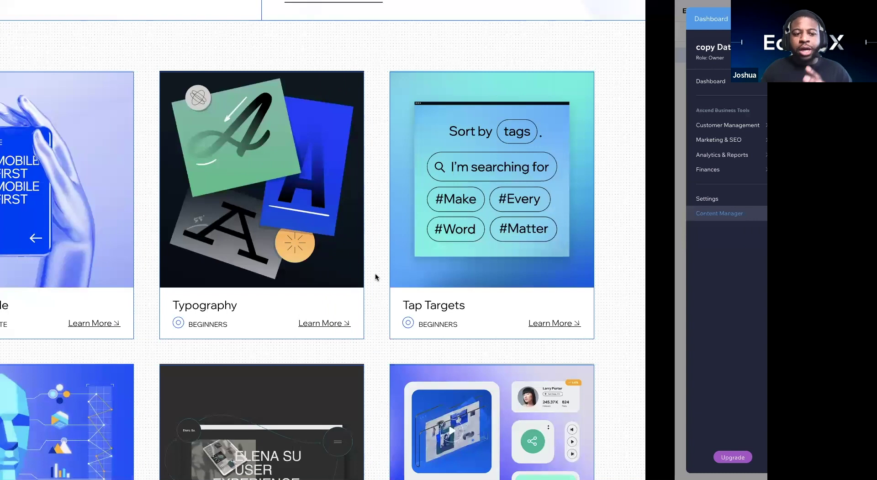
pyautogui.hotkey('ctrl', 'Right')
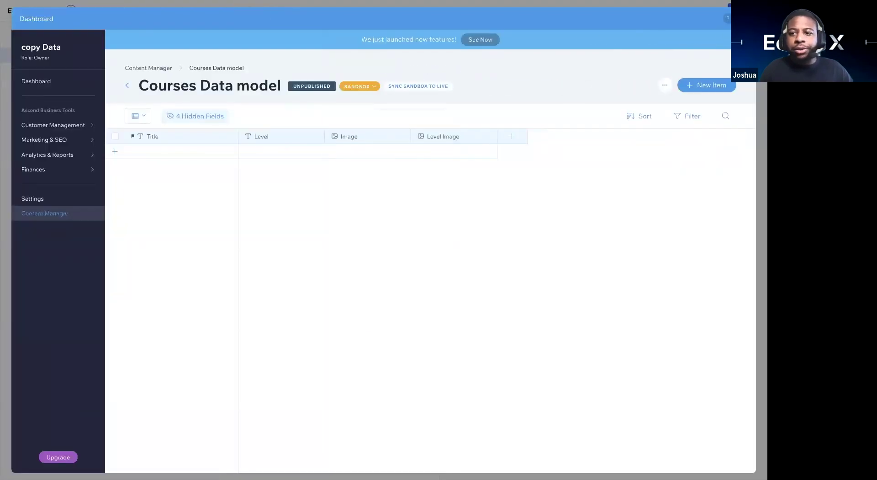
pyautogui.hotkey('ctrl', 'a')
pyautogui.click(513, 125)
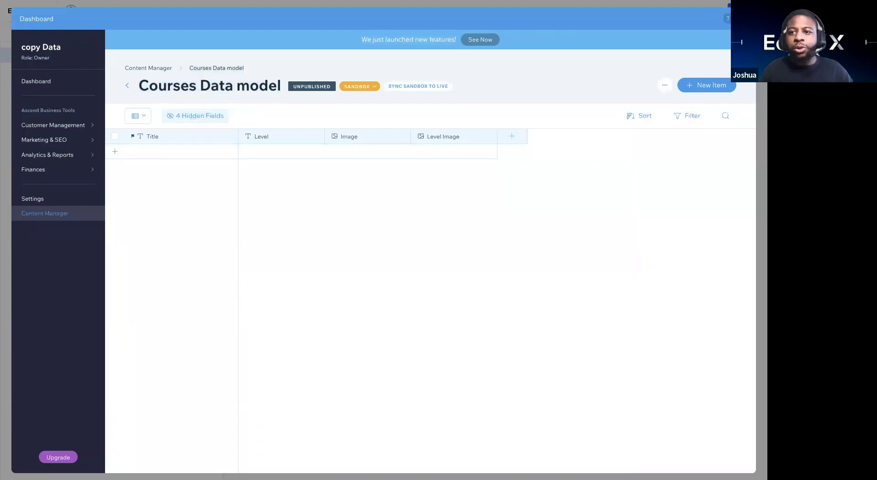
pyautogui.press('Escape')
pyautogui.hotkey('ctrl', 'Left')
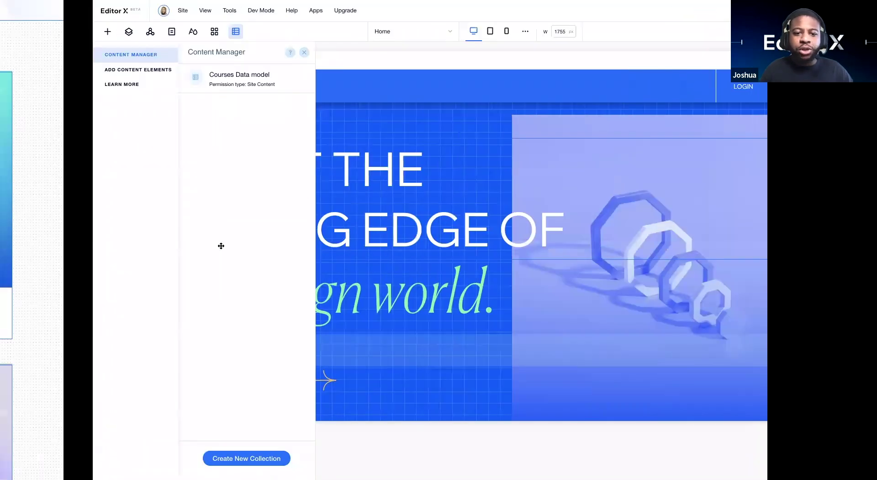
# Step: Check the live contact form, then open the Create a Content Collection dialog
pyautogui.scroll(-10, 79, 204)
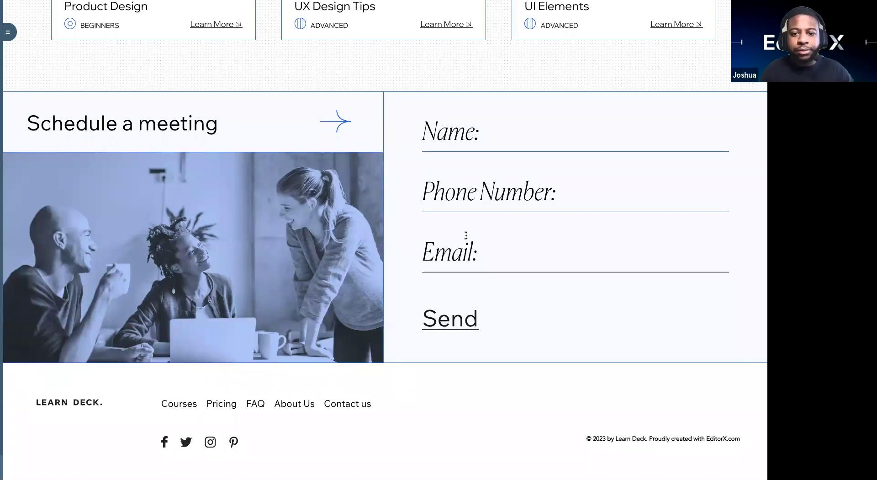
pyautogui.hotkey('ctrl', 'Right')
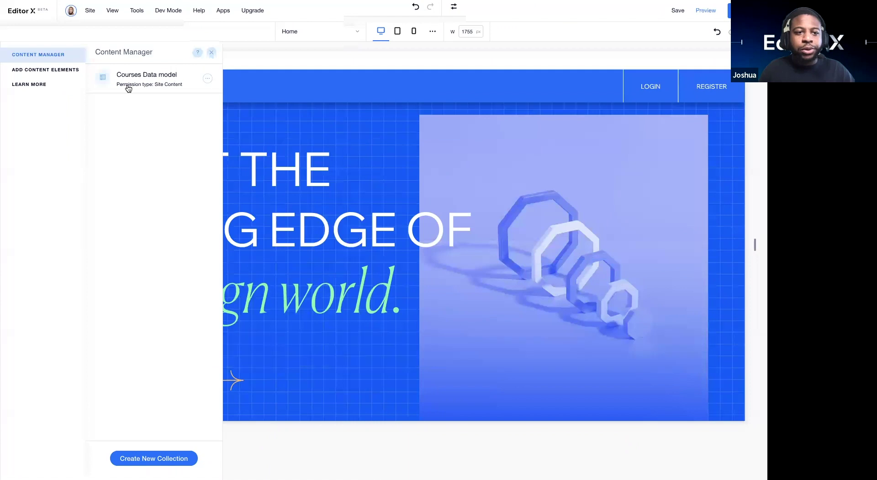
pyautogui.click(143, 456)
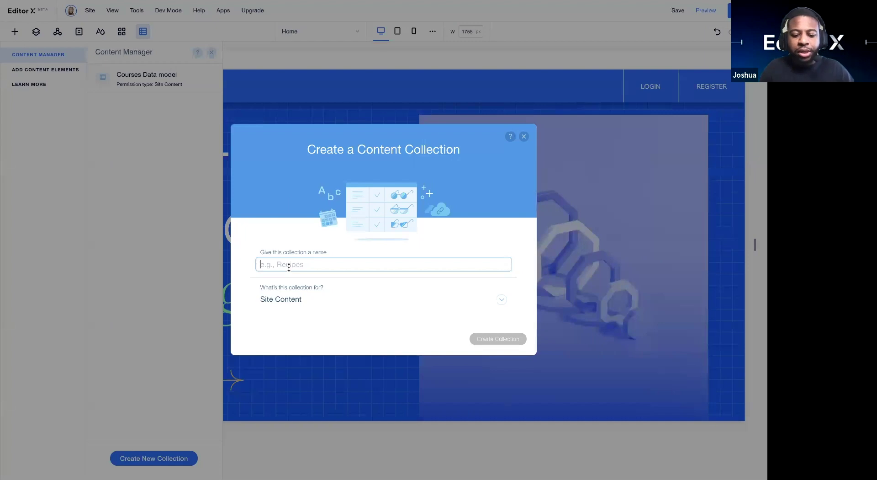
# Step: Name the new Site Content collection 'Schedule Data Model' and create it
pyautogui.write('Schedule Data Model')
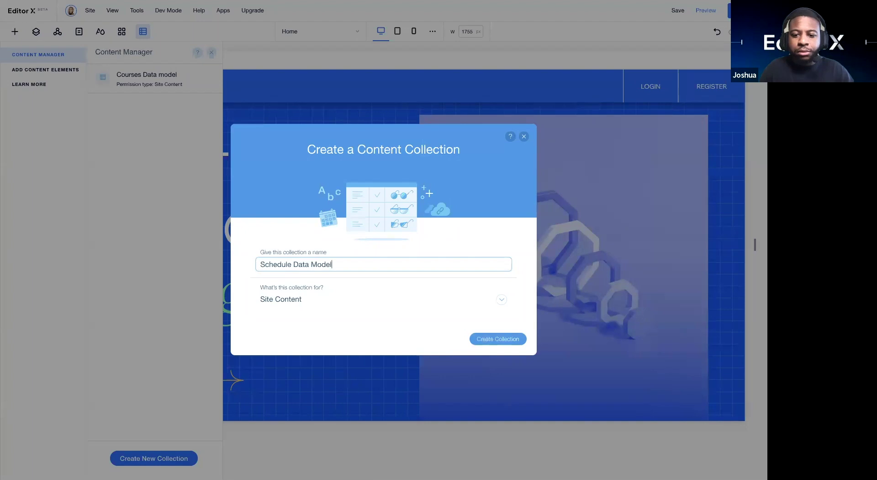
pyautogui.click(487, 342)
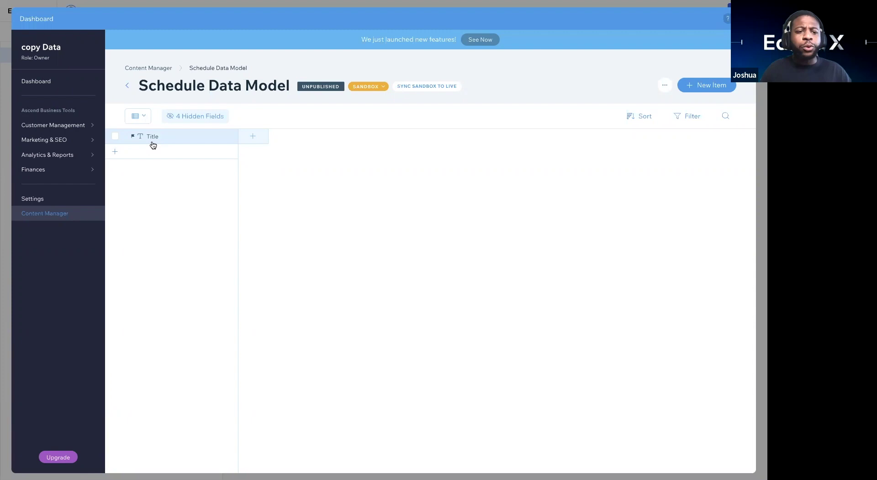
# Step: Rename the Title field to 'Name' in its properties, save, and start a new field
pyautogui.click(181, 138)
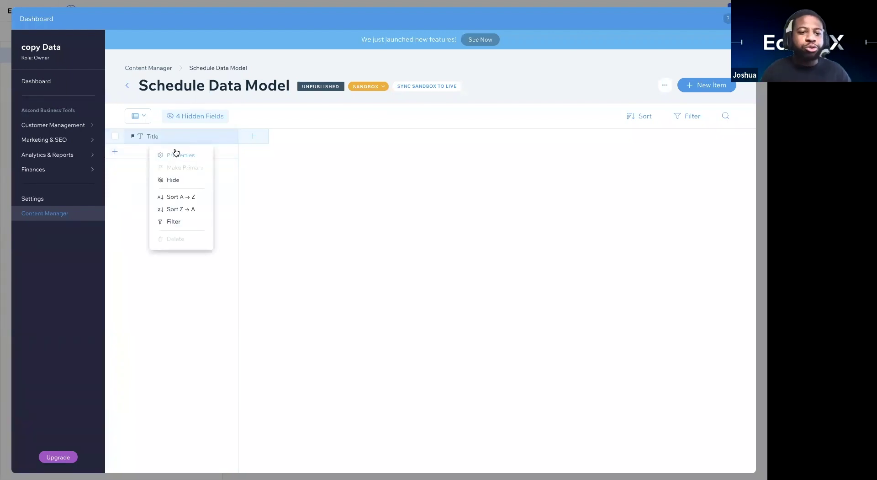
pyautogui.click(174, 150)
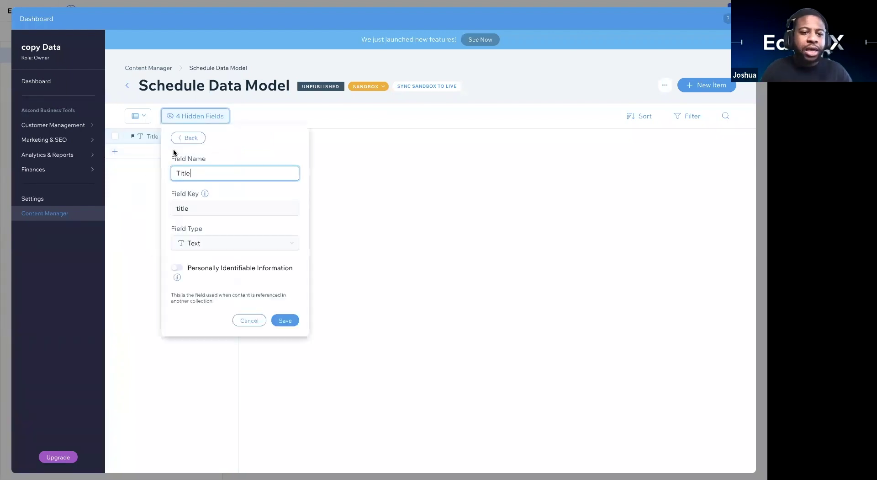
pyautogui.doubleClick(197, 172)
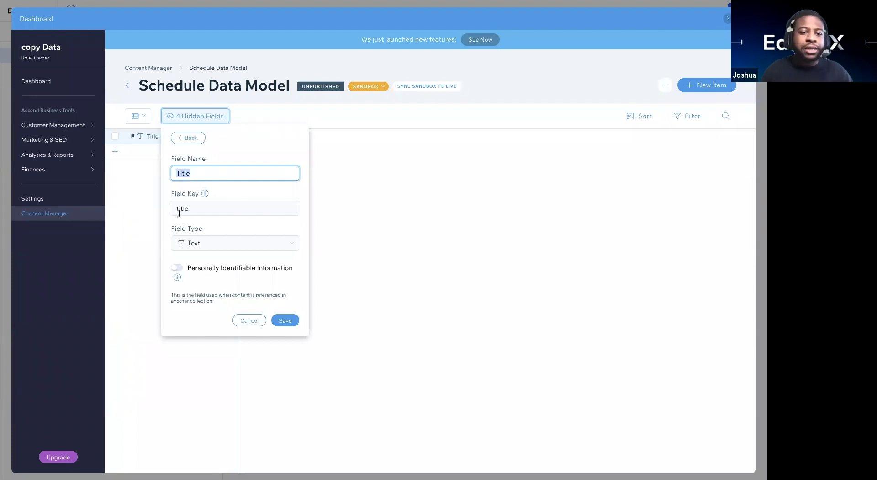
pyautogui.write('f')
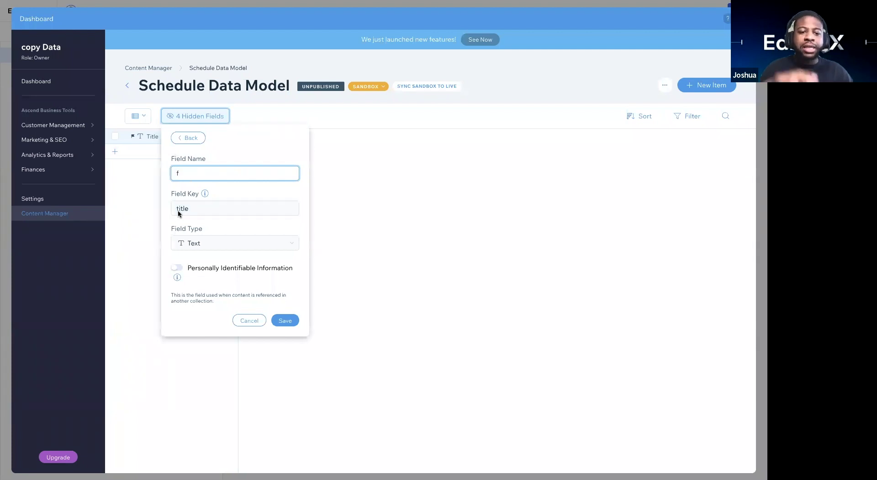
pyautogui.press('BackSpace')
pyautogui.write('Name')
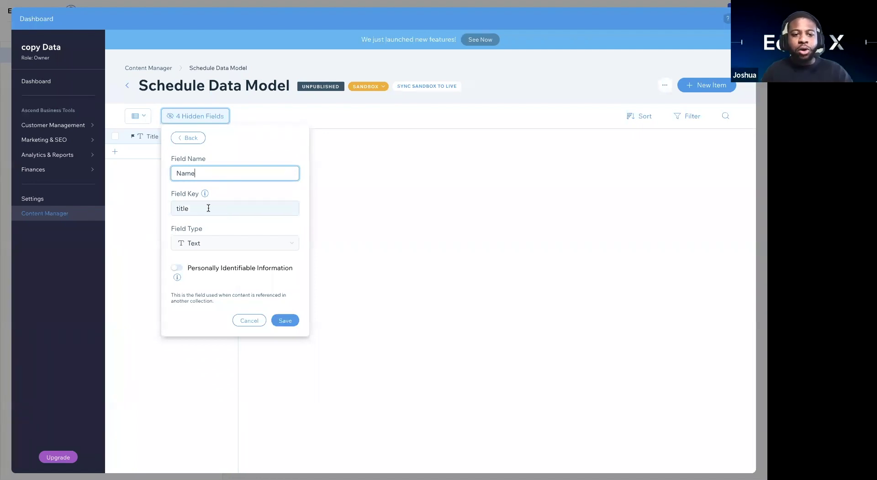
pyautogui.click(195, 208)
pyautogui.click(210, 247)
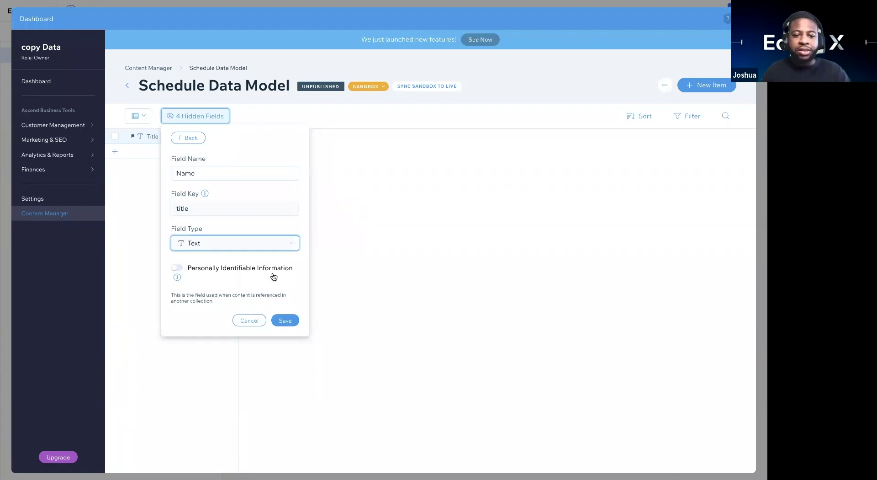
pyautogui.doubleClick(209, 176)
pyautogui.click(283, 321)
pyautogui.click(245, 117)
pyautogui.click(258, 143)
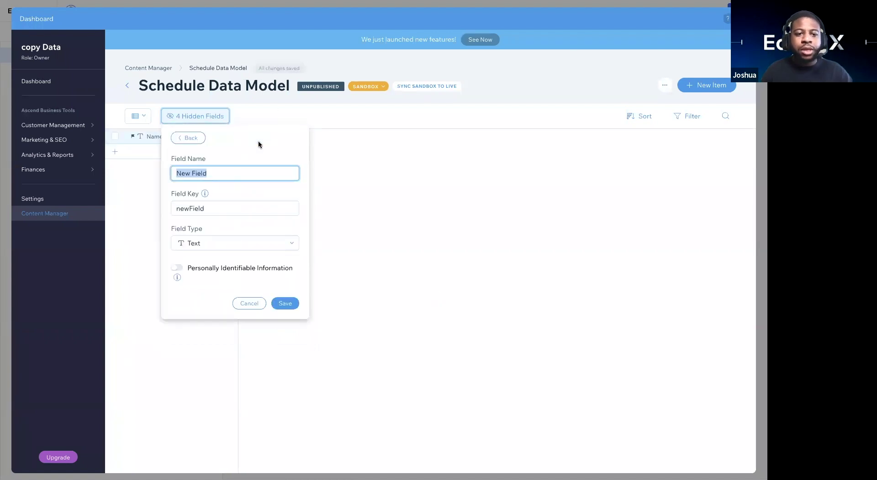
# Step: Add a 'Phone Number' field of type Text and save it
pyautogui.write('Phone')
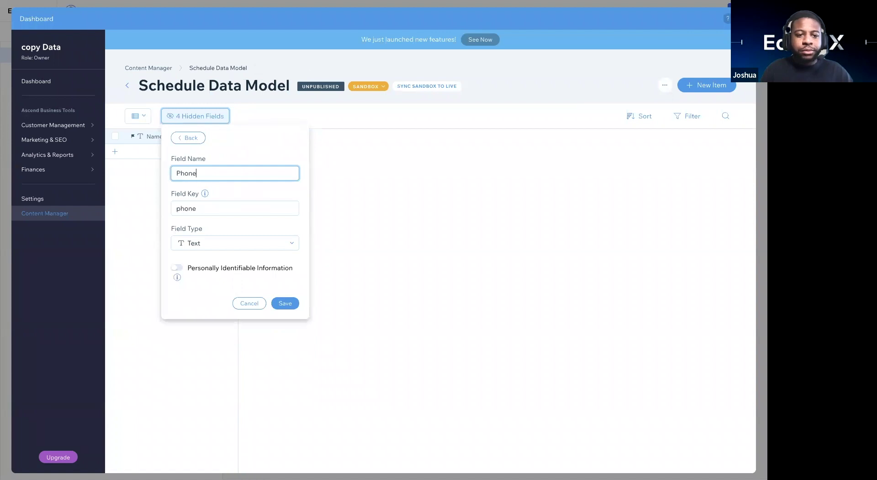
pyautogui.write(' Number')
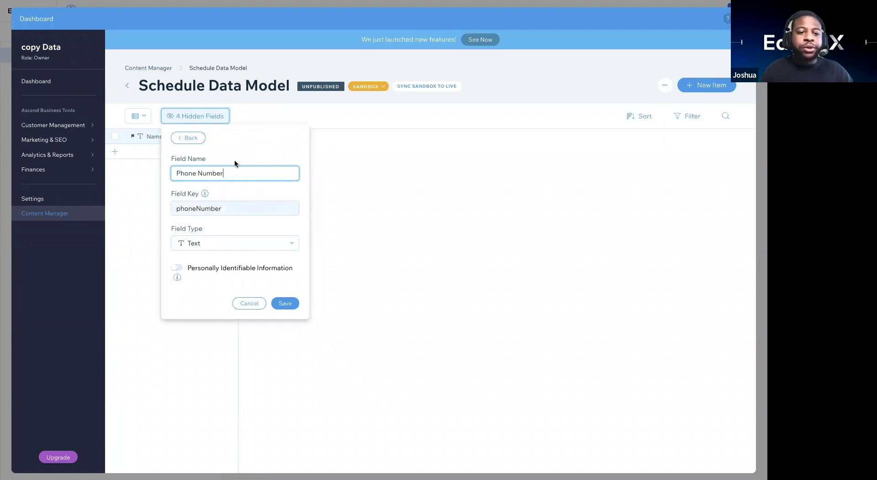
pyautogui.click(208, 248)
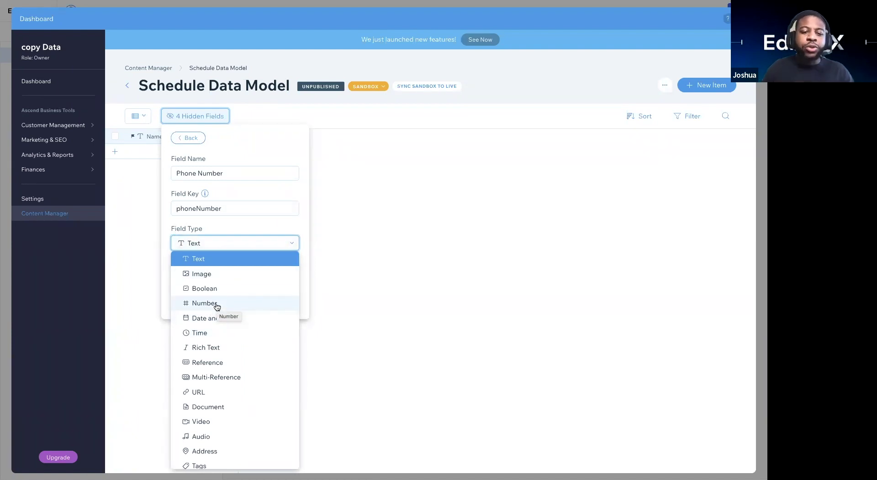
pyautogui.click(212, 256)
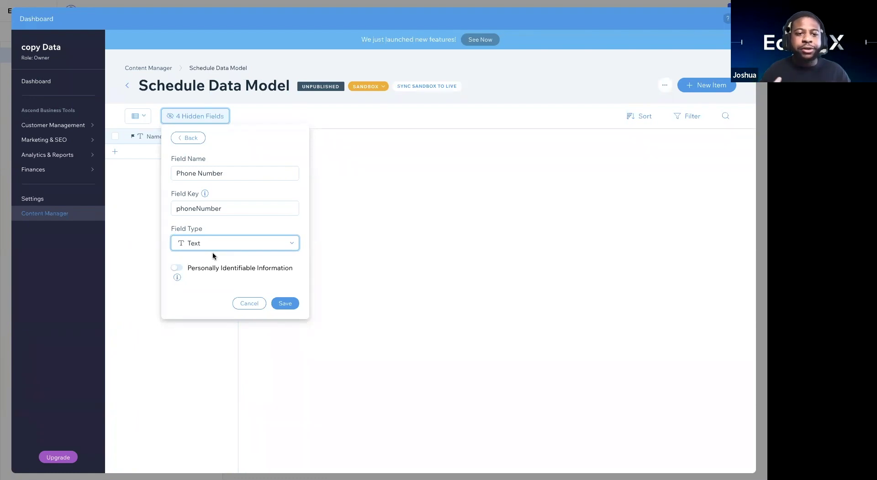
pyautogui.click(285, 302)
pyautogui.click(366, 185)
# Step: Add an 'Email' text field and save it
pyautogui.click(339, 137)
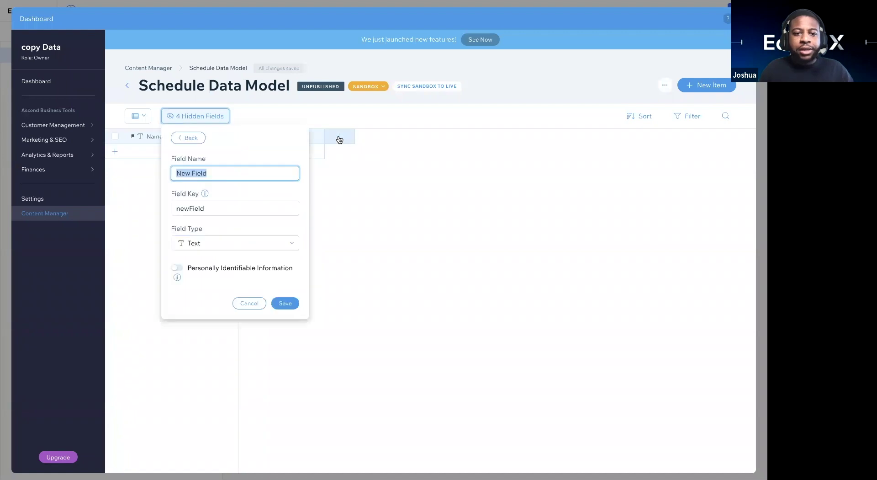
pyautogui.write('Email')
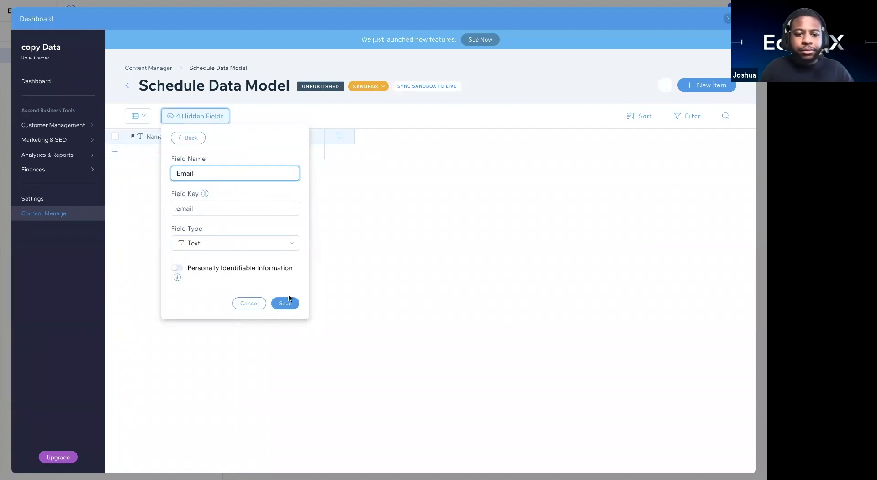
pyautogui.click(287, 304)
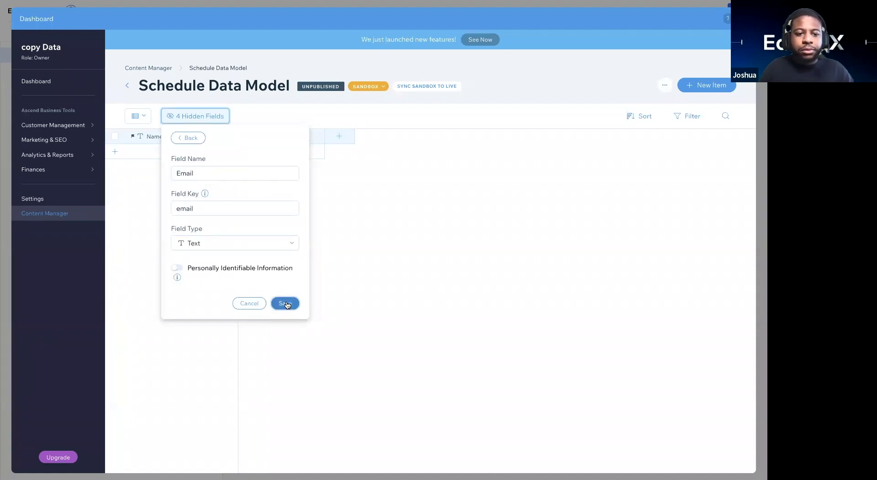
pyautogui.click(365, 209)
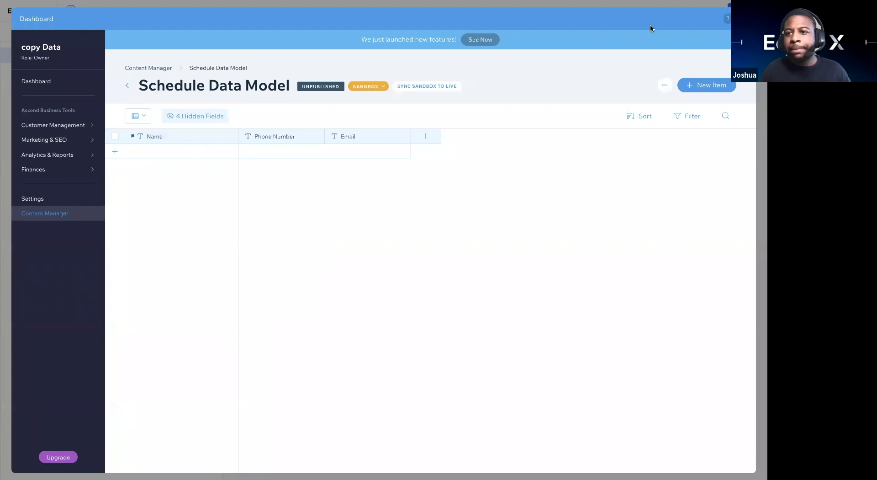
# Step: Clear the accidental text selection and close the Dashboard to return to the editor canvas
pyautogui.hotkey('ctrl', 'a')
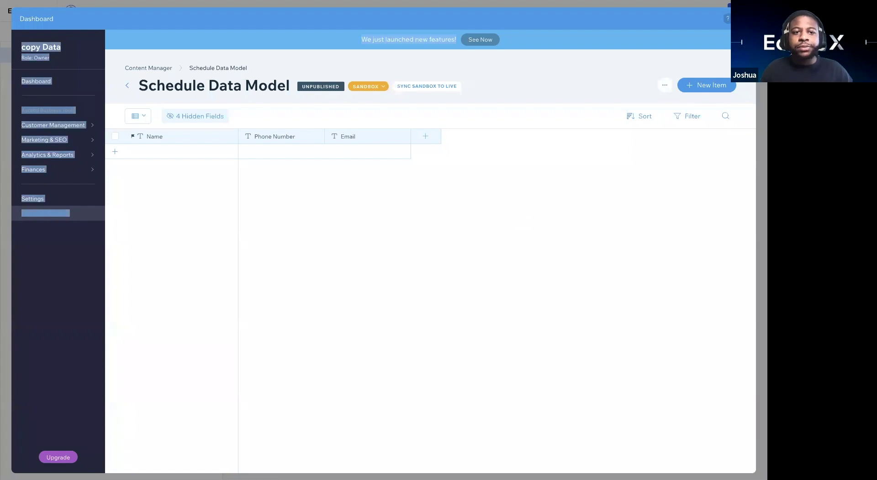
pyautogui.click(317, 180)
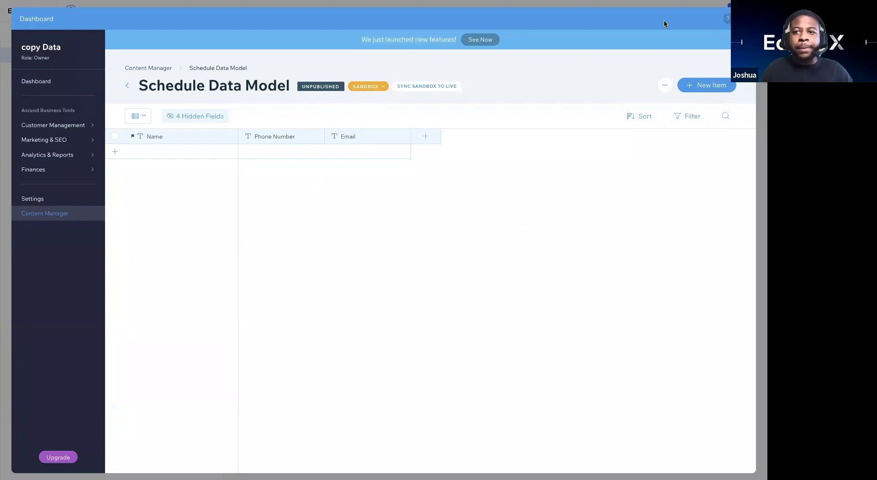
pyautogui.click(724, 24)
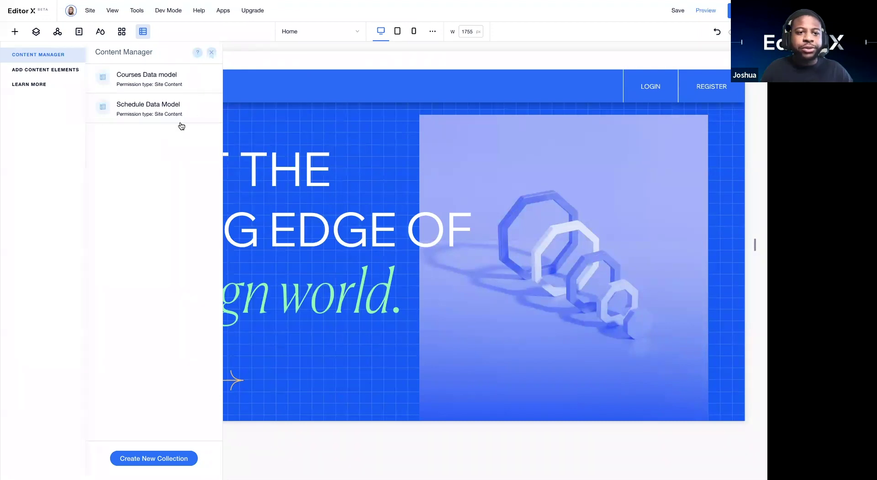
pyautogui.click(207, 109)
pyautogui.click(231, 110)
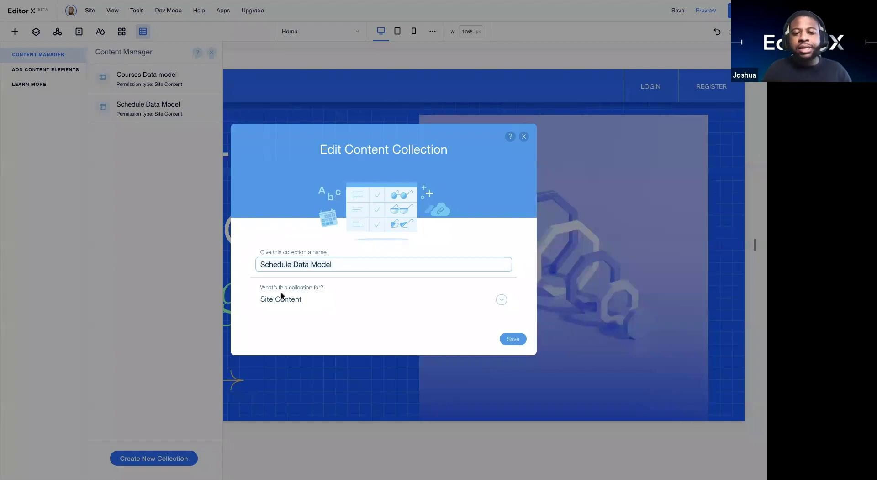
pyautogui.click(281, 297)
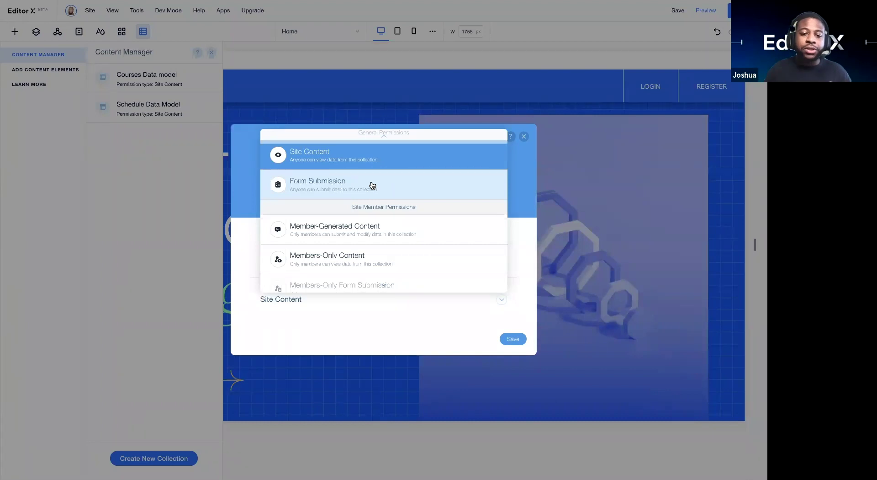
pyautogui.scroll(-3, 372, 185)
pyautogui.scroll(2, 388, 145)
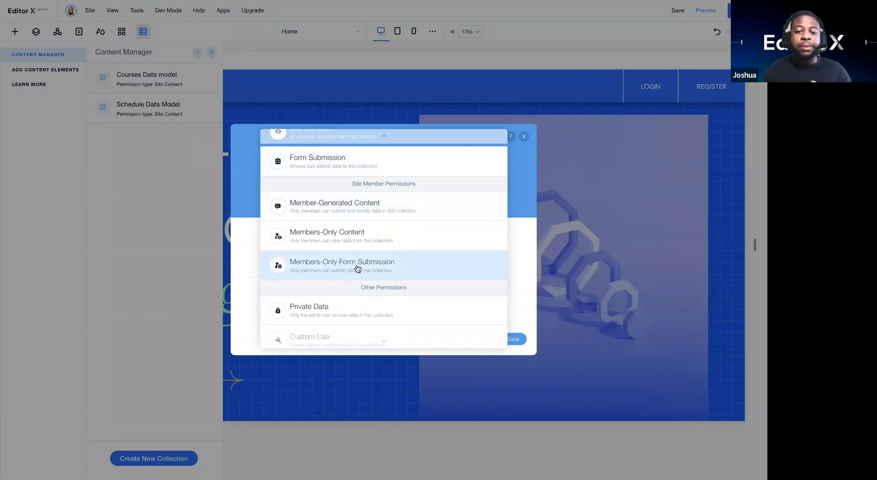
pyautogui.scroll(1, 375, 170)
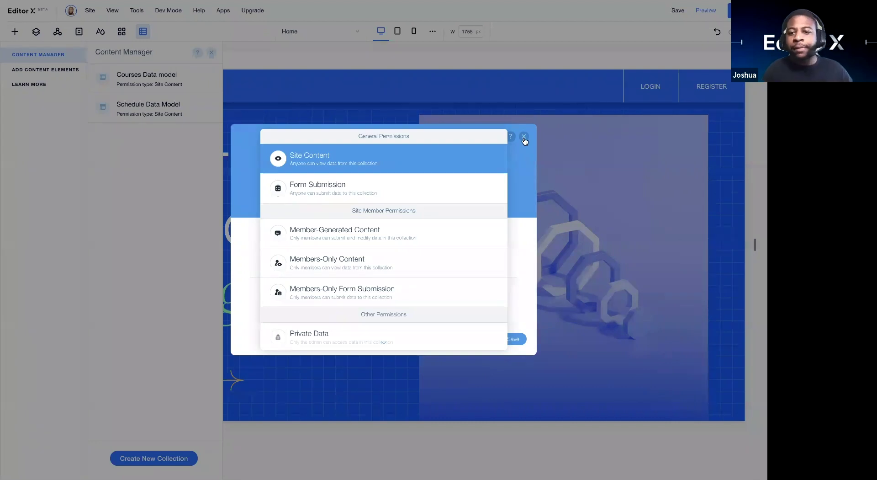
pyautogui.click(526, 139)
pyautogui.click(524, 136)
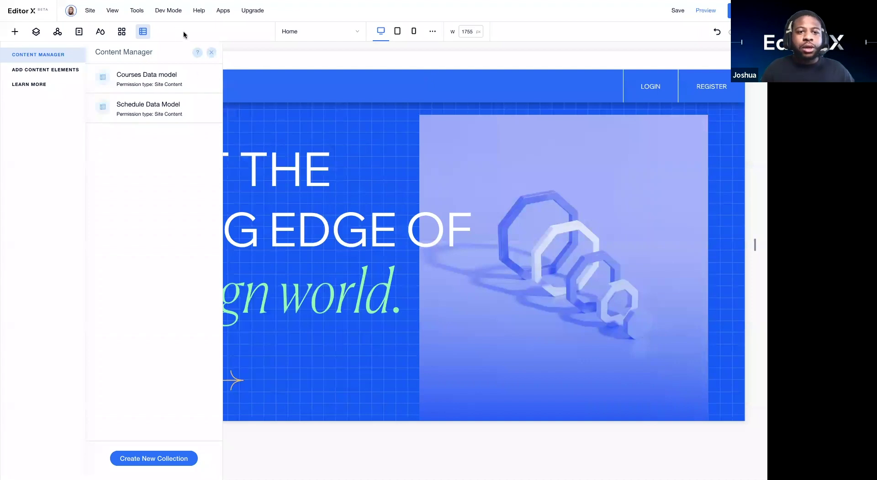
# Step: Reopen the Content Manager panel and start creating a new content collection
pyautogui.click(211, 53)
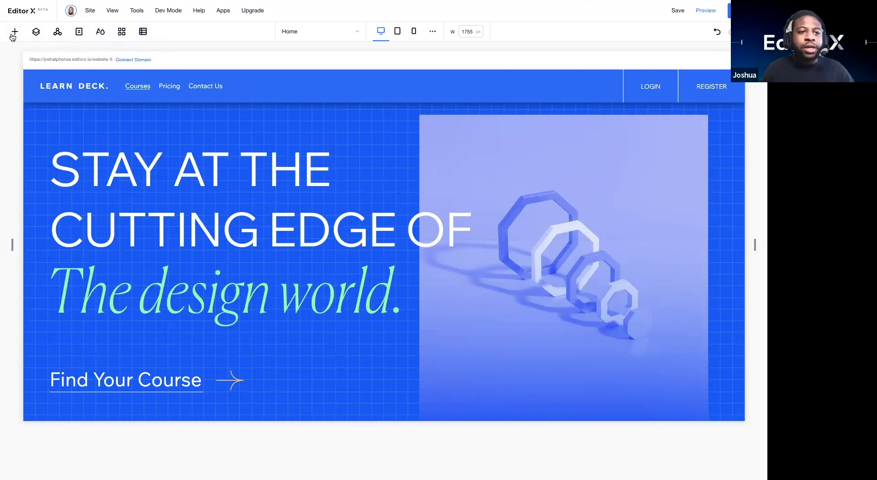
pyautogui.click(141, 32)
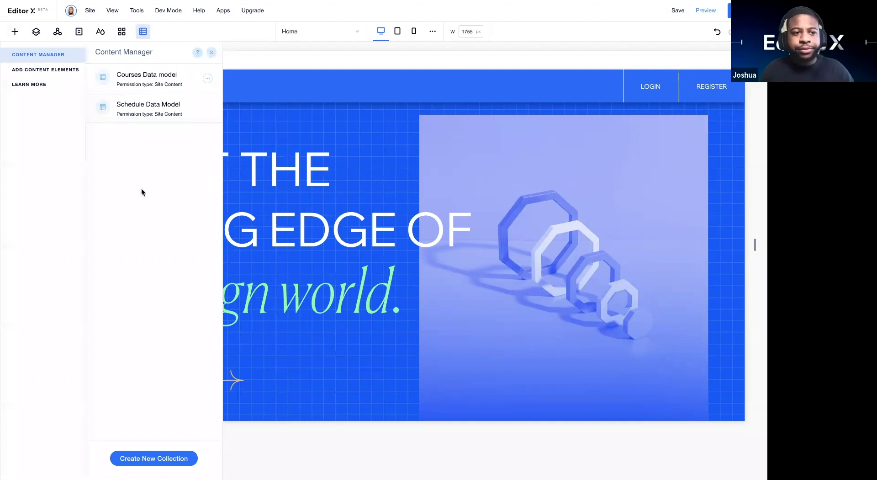
pyautogui.click(136, 463)
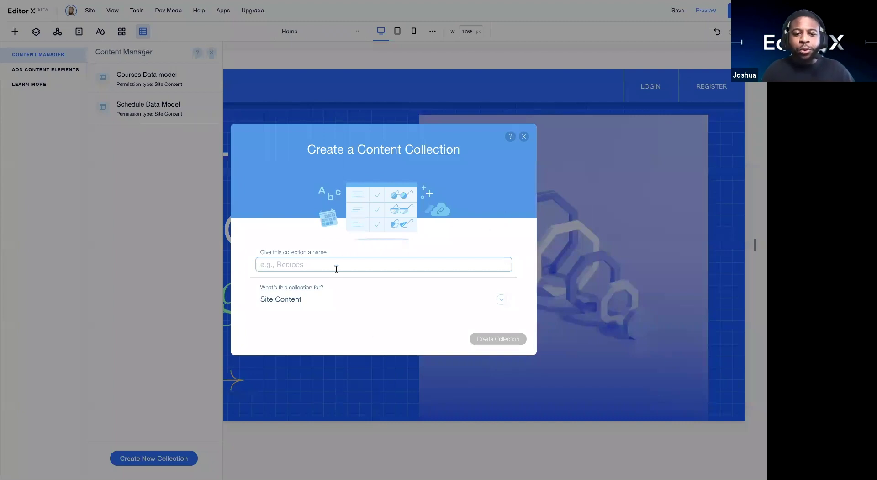
# Step: Create a collection named 'Courses' with Site Content permissions
pyautogui.write('Courses')
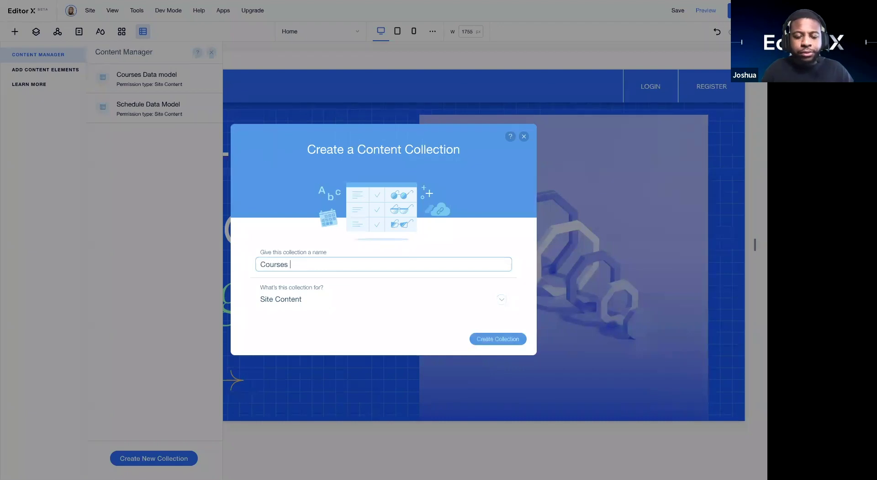
pyautogui.click(284, 300)
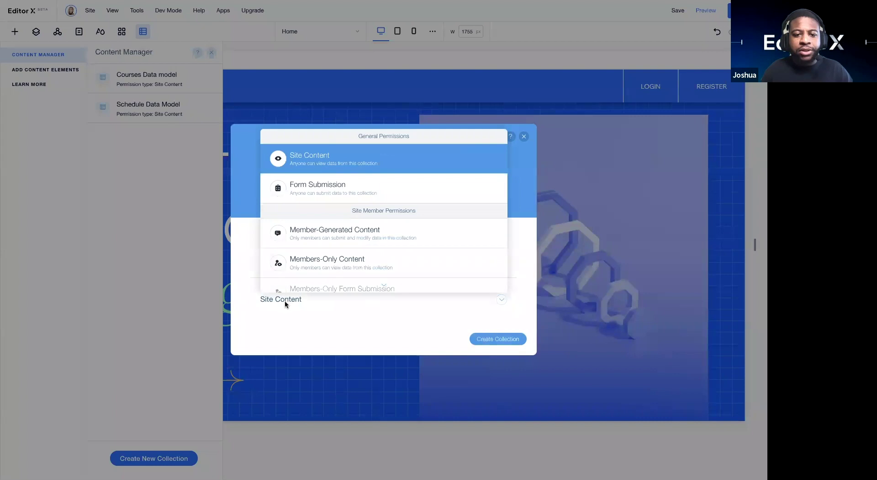
pyautogui.click(298, 165)
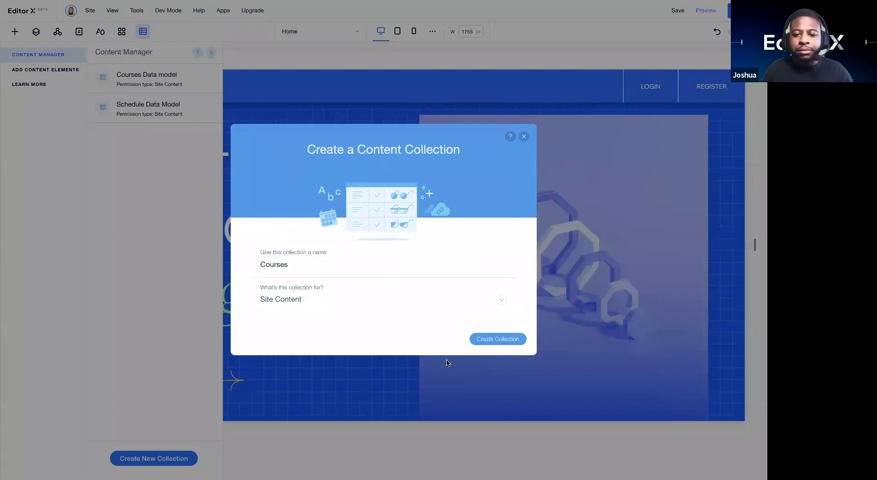
pyautogui.click(486, 340)
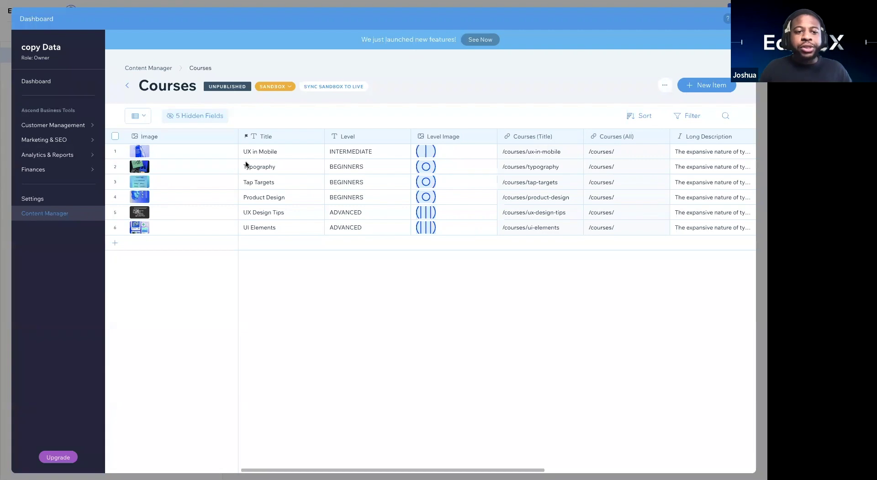
pyautogui.hscroll(3, 245, 164)
pyautogui.hscroll(2, 246, 164)
pyautogui.hscroll(-6, 245, 164)
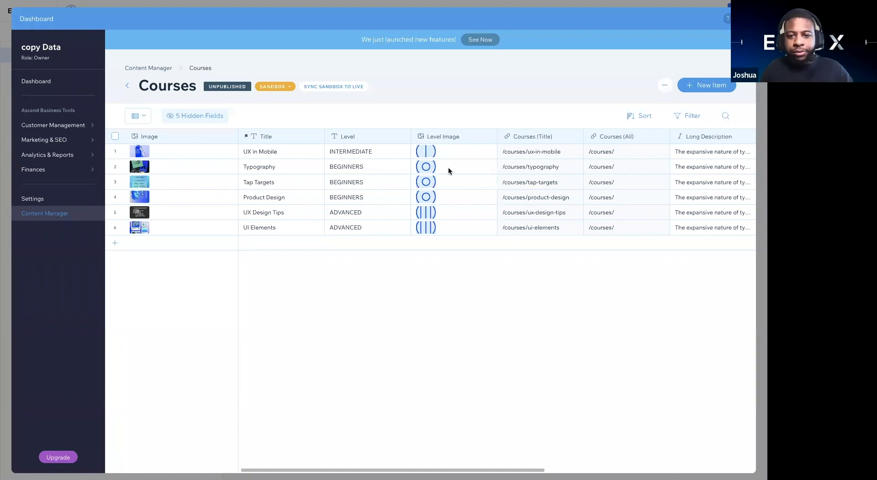
pyautogui.hscroll(5, 445, 154)
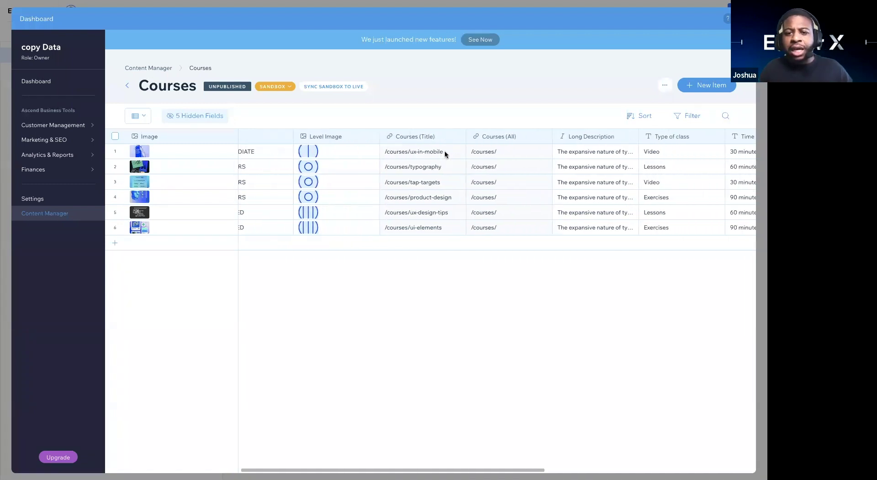
pyautogui.hscroll(3, 455, 189)
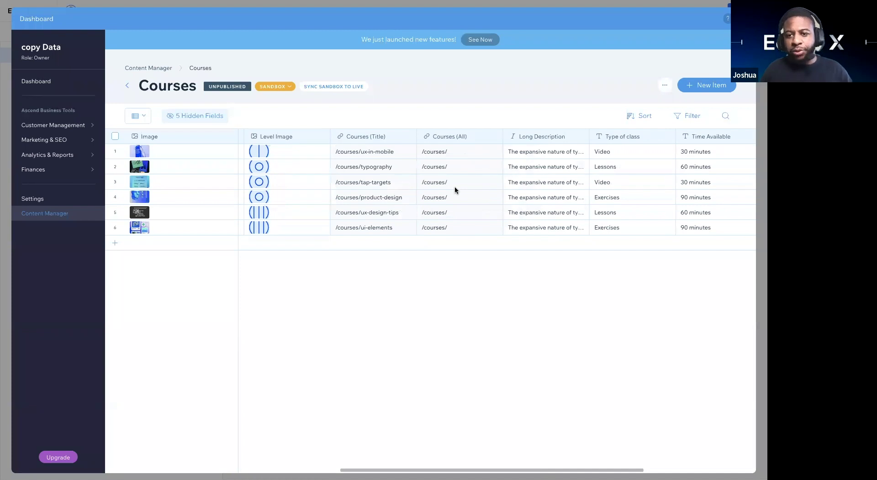
pyautogui.hscroll(3, 455, 189)
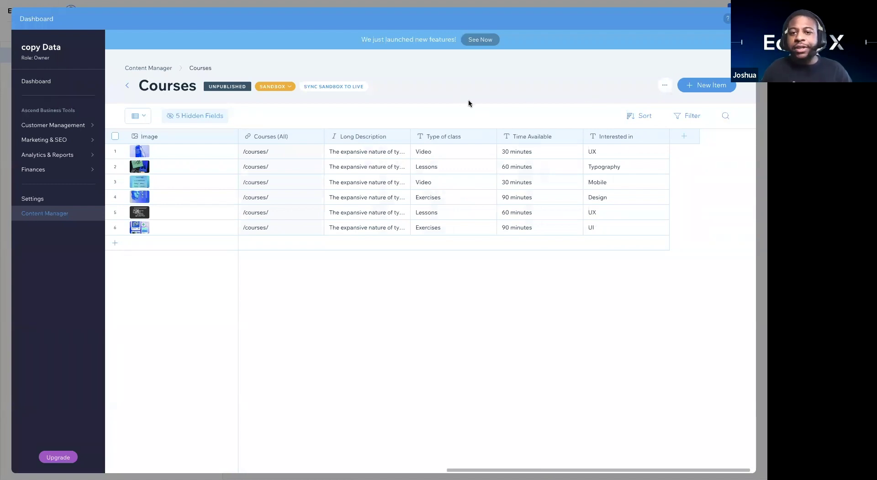
pyautogui.hscroll(-8, 483, 193)
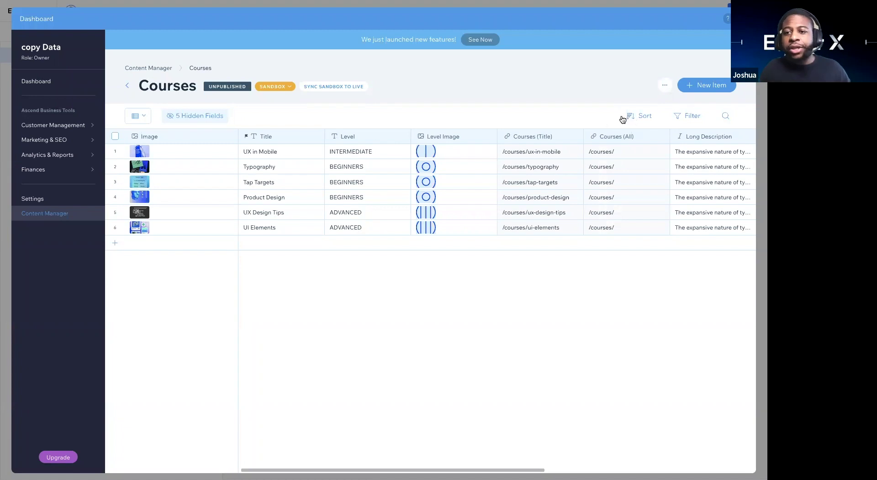
# Step: Add a sort on Title, Z to A, to the Courses table
pyautogui.click(639, 116)
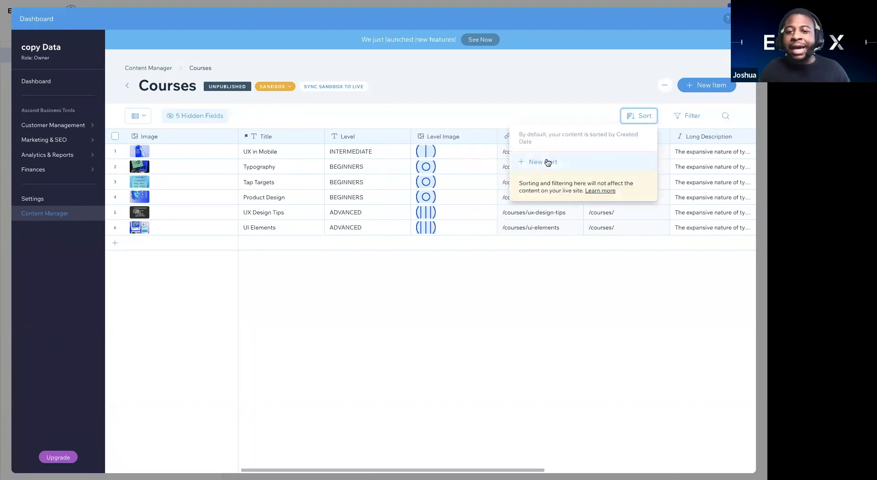
pyautogui.click(547, 161)
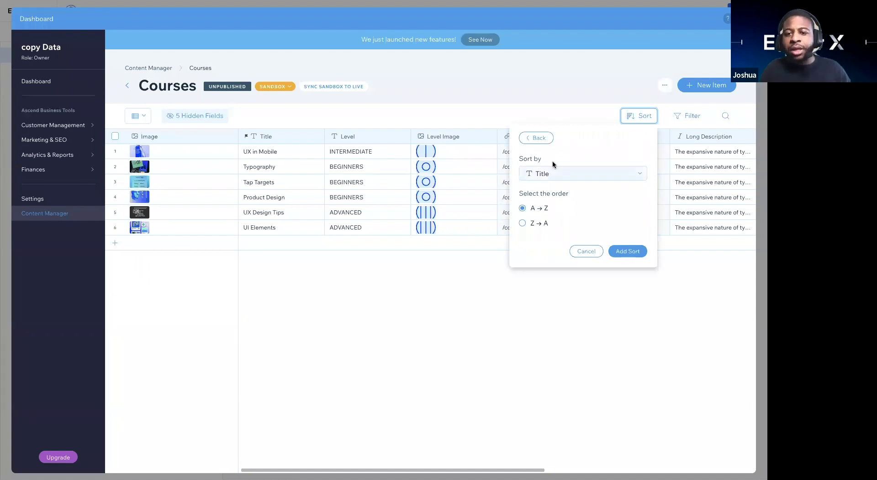
pyautogui.click(522, 223)
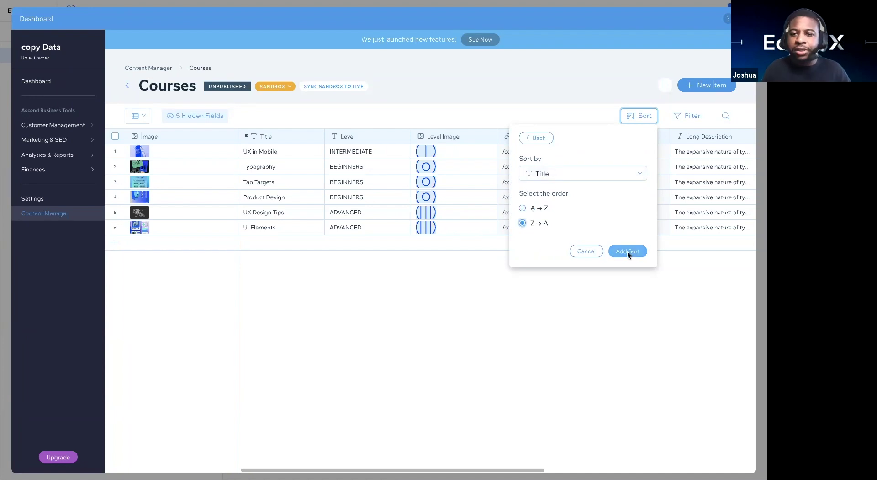
pyautogui.click(627, 250)
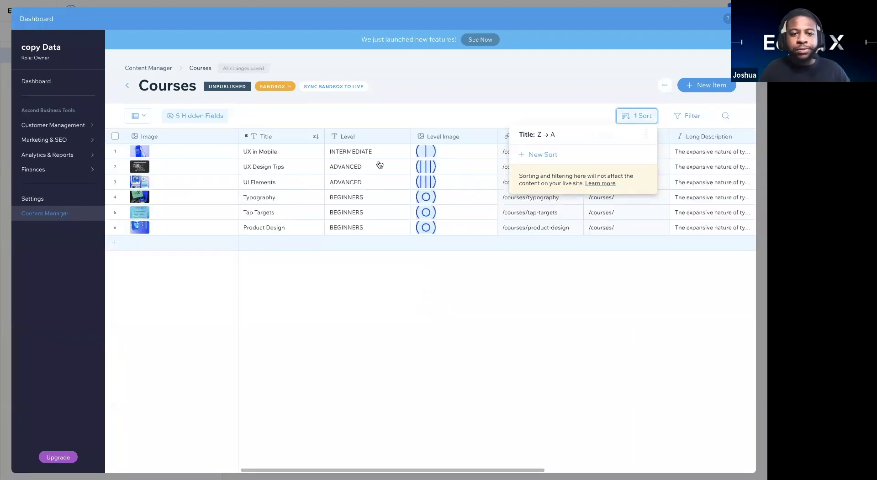
pyautogui.click(284, 115)
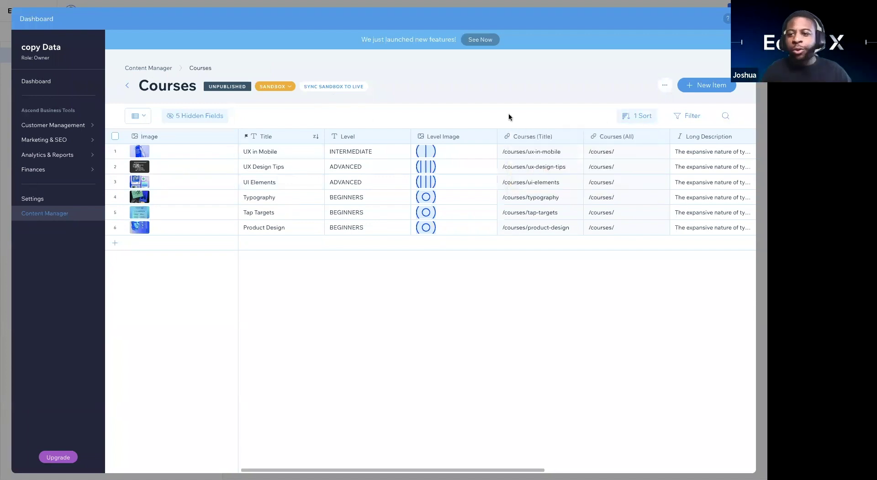
# Step: Start a second sort rule on Title, then cancel it
pyautogui.click(643, 120)
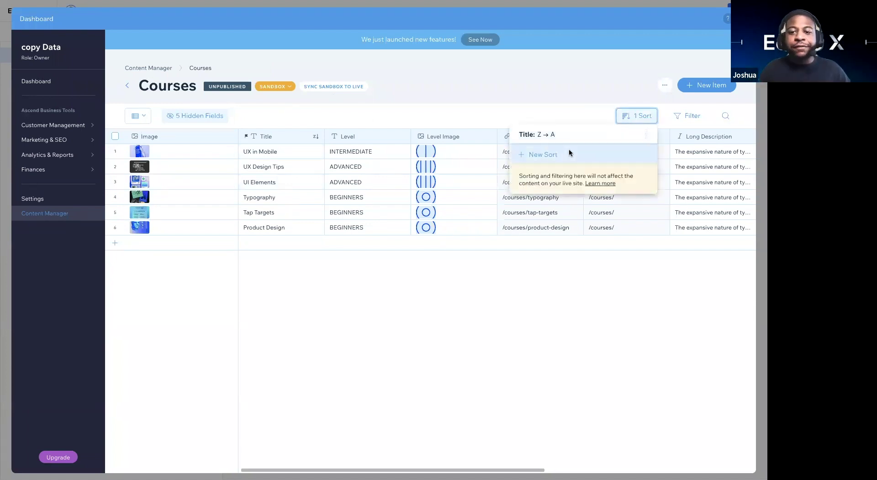
pyautogui.click(569, 150)
pyautogui.click(565, 177)
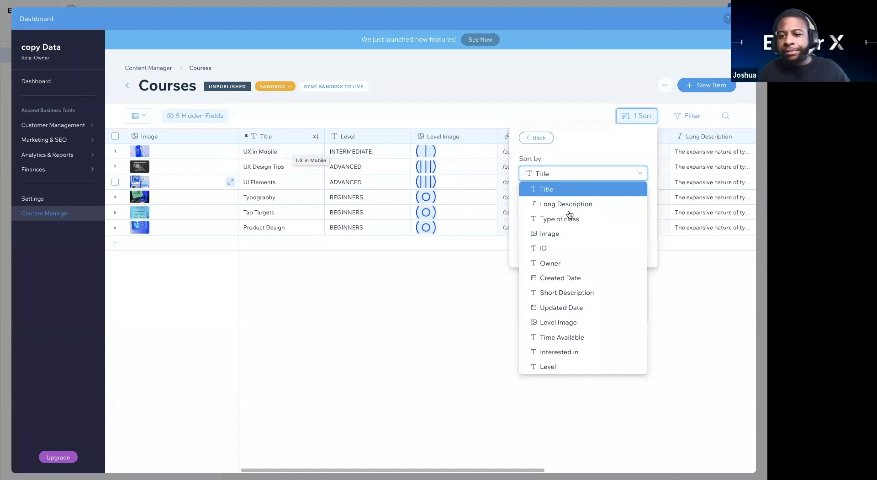
pyautogui.click(606, 173)
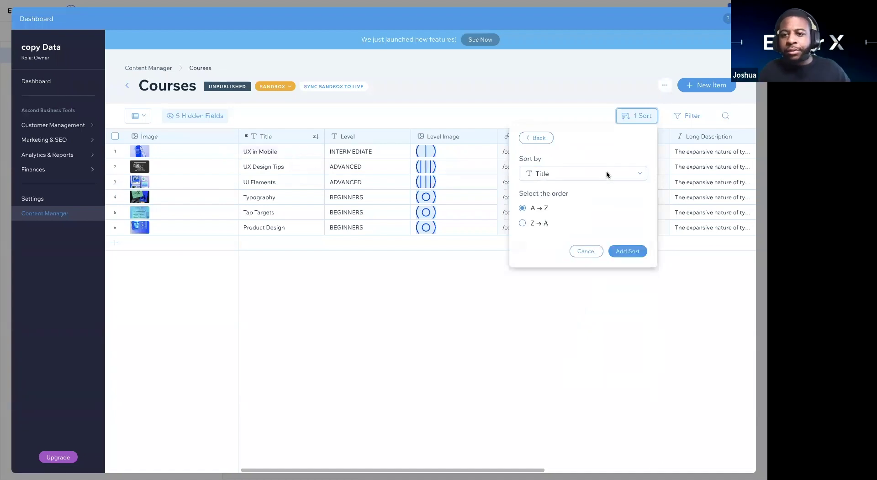
pyautogui.click(586, 251)
pyautogui.click(652, 118)
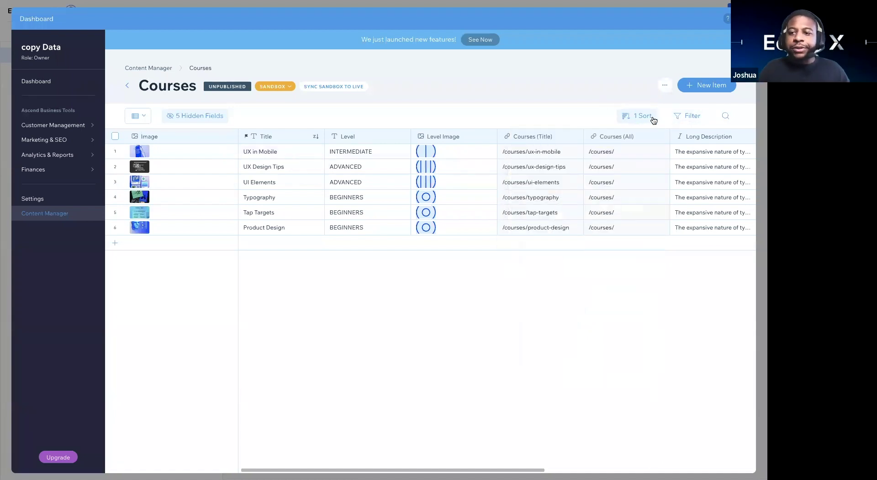
# Step: Add a filter where Title contains 'Ux in Mobile'
pyautogui.click(690, 115)
pyautogui.click(595, 153)
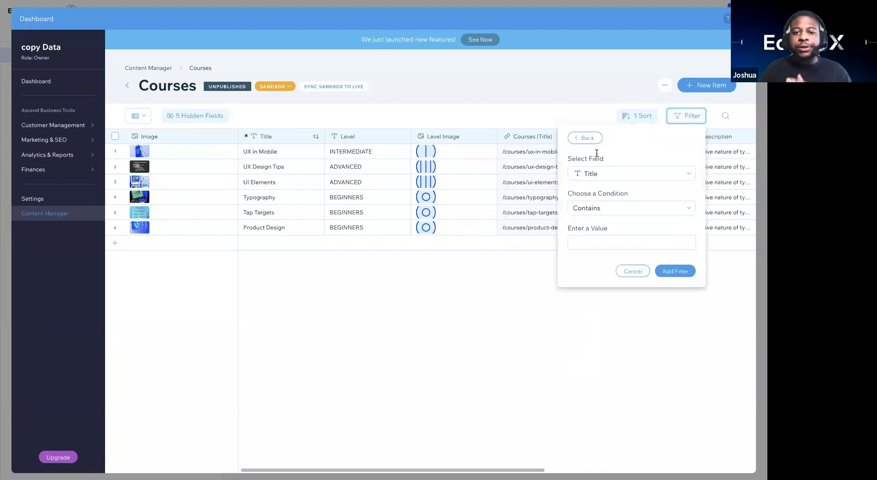
pyautogui.click(619, 174)
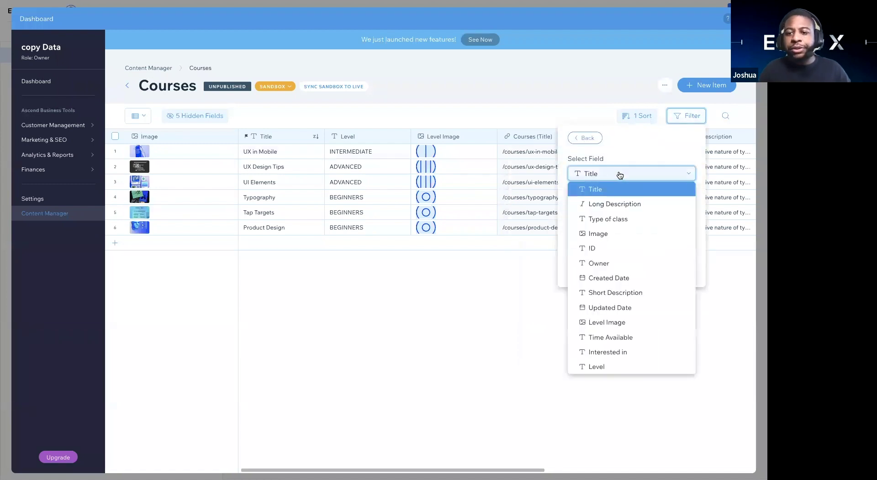
pyautogui.click(615, 174)
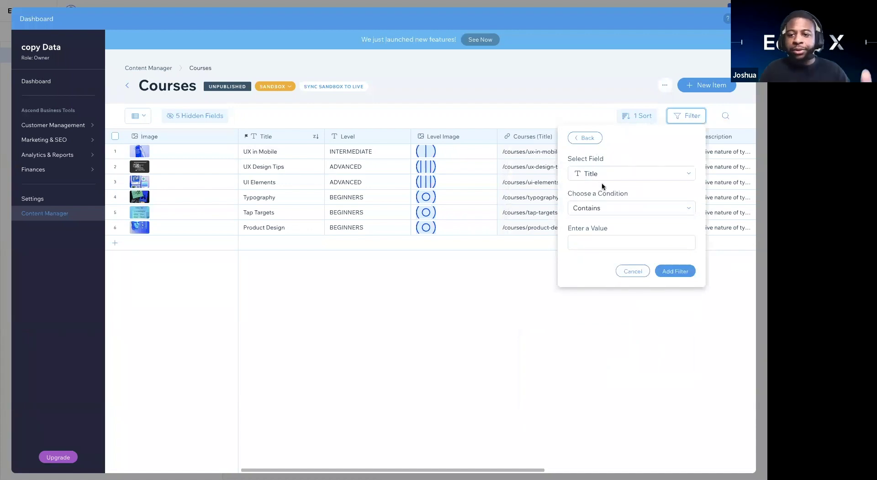
pyautogui.click(592, 212)
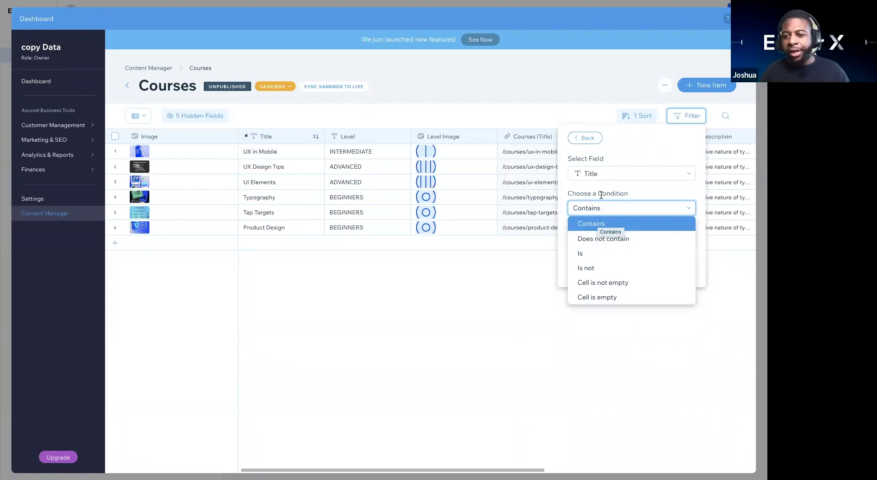
pyautogui.click(593, 223)
pyautogui.click(576, 242)
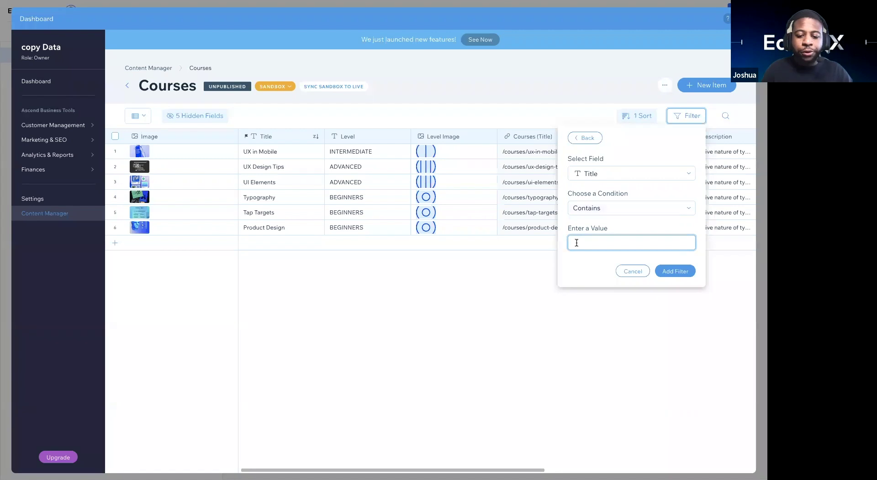
pyautogui.write('Ux i')
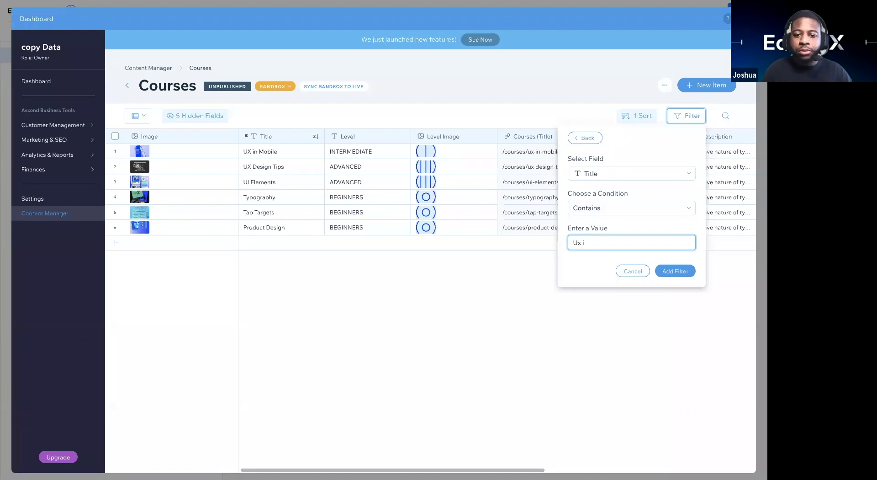
pyautogui.write('n Mobile')
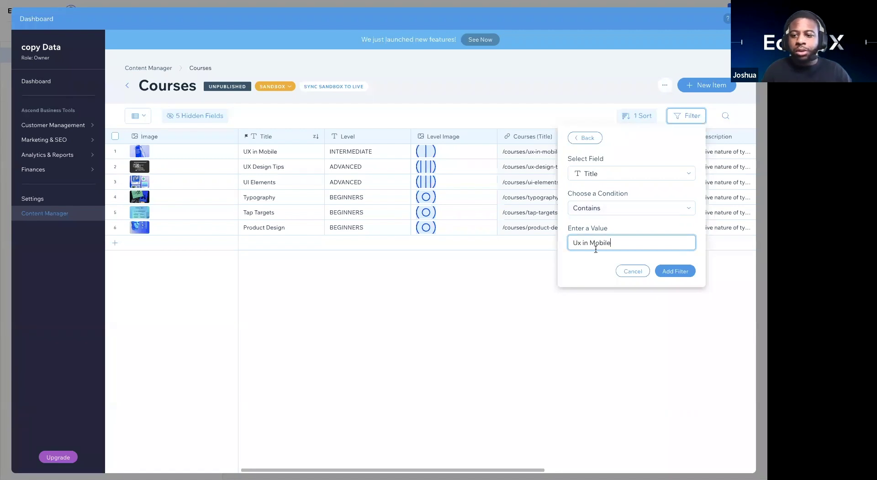
pyautogui.click(672, 271)
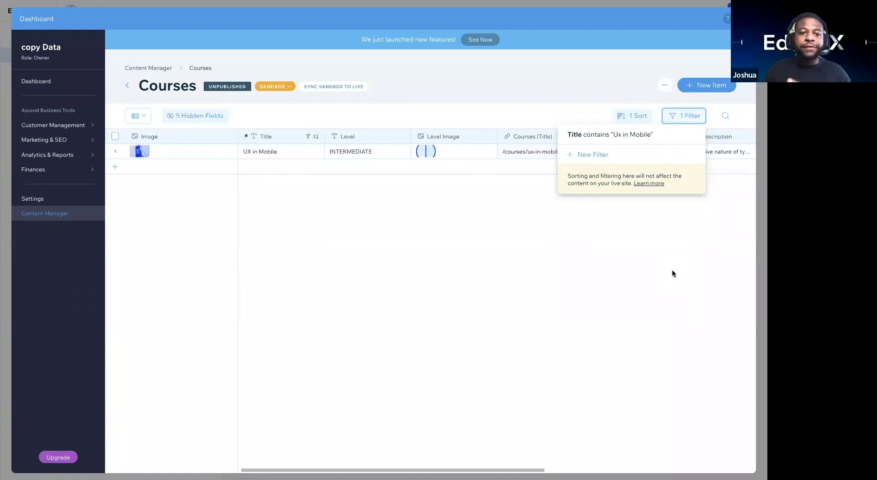
# Step: Delete the Title 'Ux in Mobile' filter from the Courses table
pyautogui.click(726, 116)
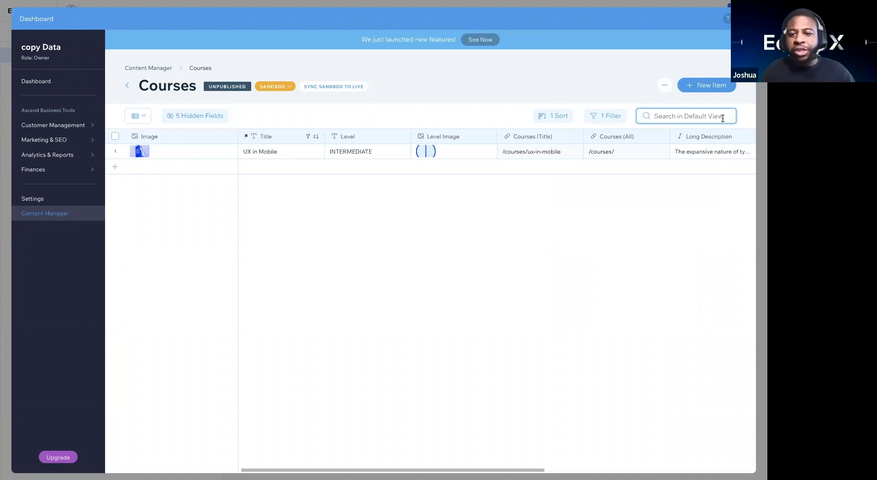
pyautogui.click(608, 118)
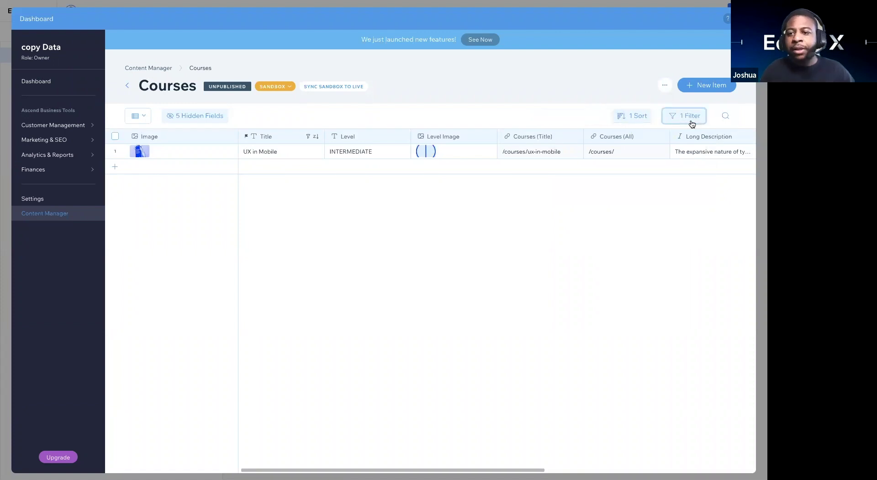
pyautogui.click(692, 124)
pyautogui.click(689, 134)
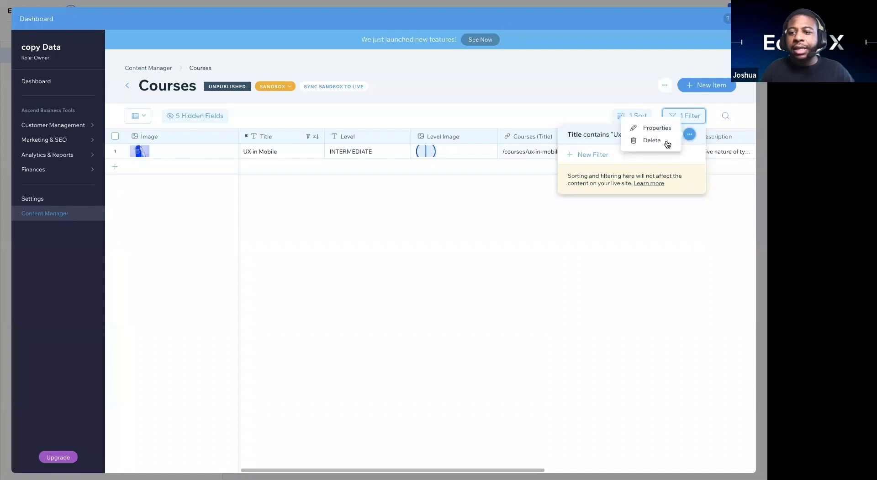
pyautogui.click(658, 143)
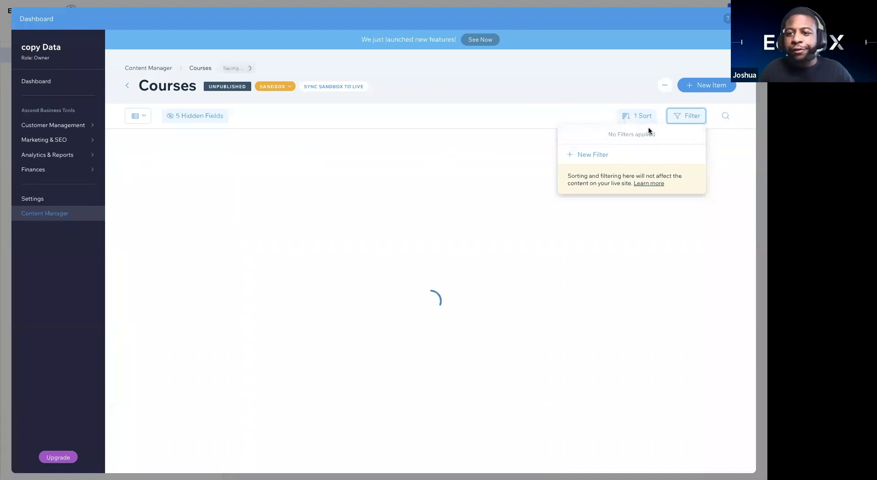
# Step: Delete the Title Z to A sort
pyautogui.click(636, 118)
pyautogui.click(631, 135)
pyautogui.click(598, 139)
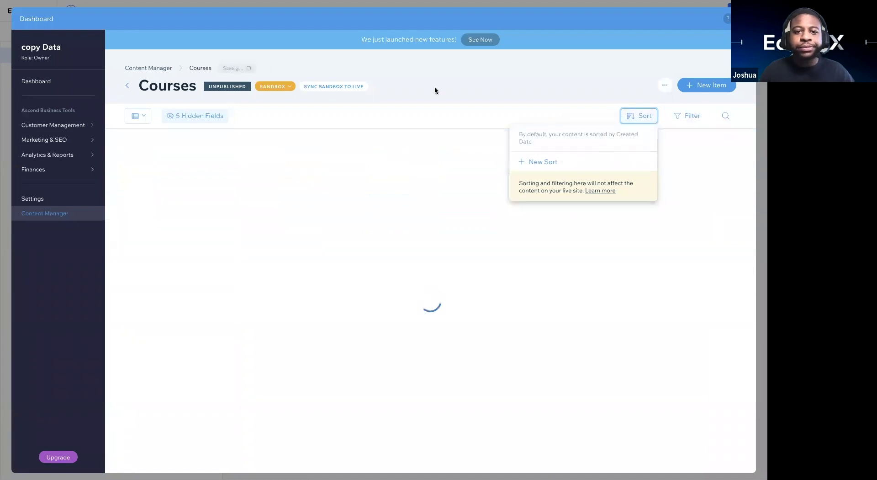
pyautogui.click(620, 89)
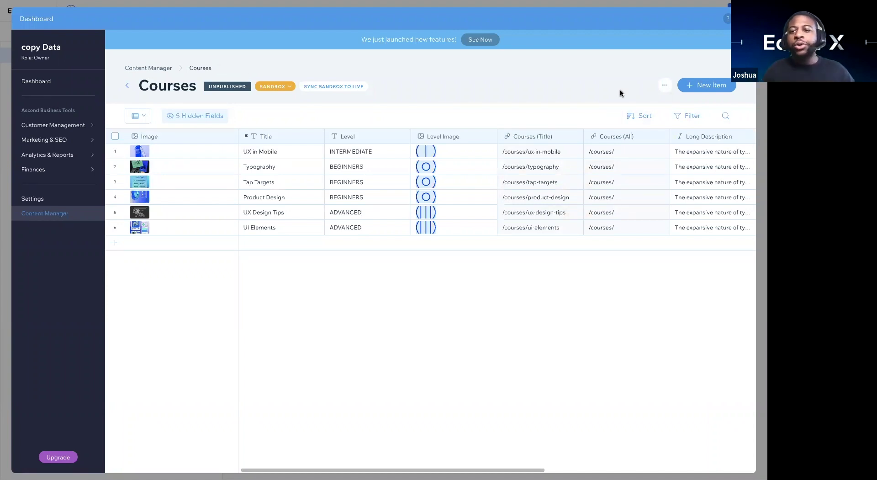
pyautogui.click(665, 86)
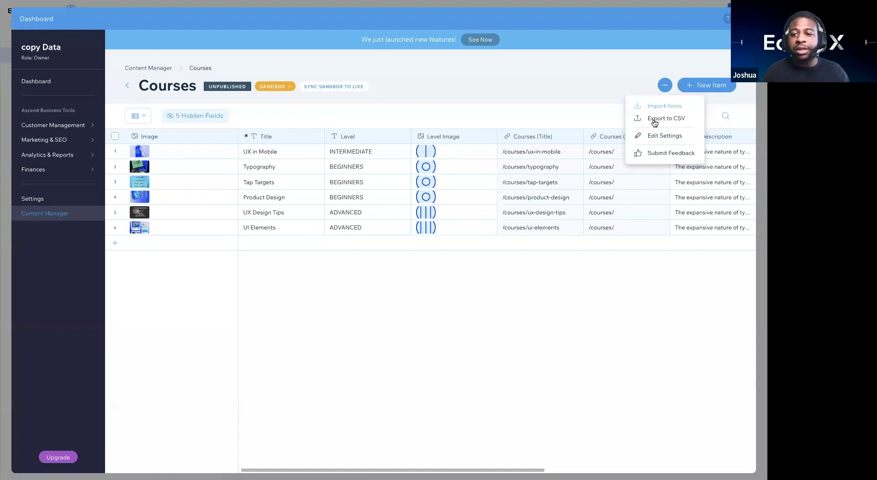
pyautogui.click(413, 101)
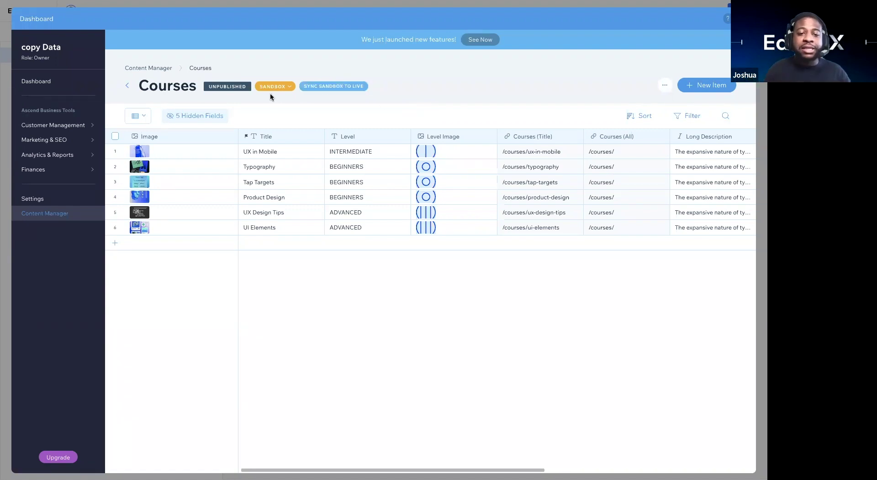
# Step: Check the Sandbox/Live content choice, scroll the Courses table, and close the Dashboard
pyautogui.click(283, 88)
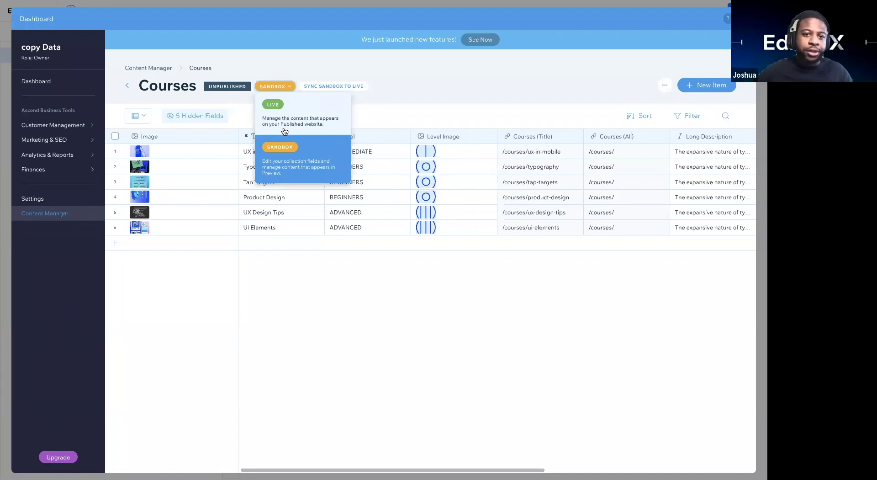
pyautogui.click(401, 87)
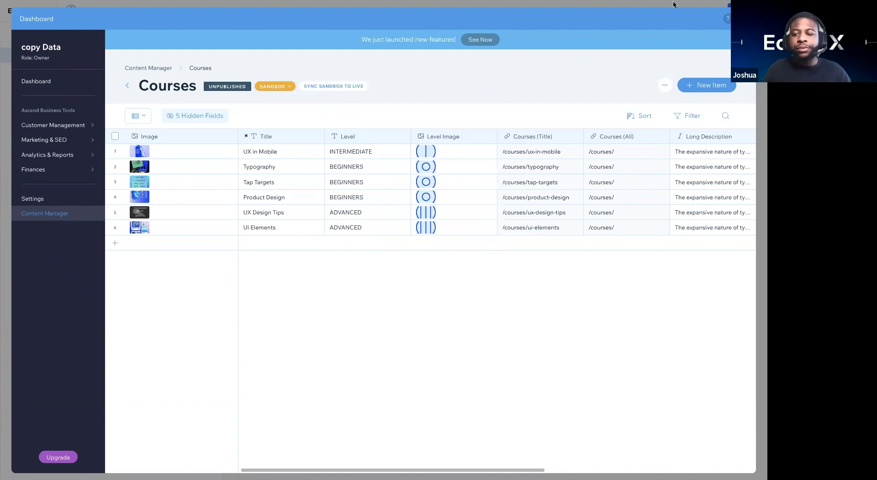
pyautogui.hotkey('ctrl', 'a')
pyautogui.hscroll(5, 544, 153)
pyautogui.hscroll(-5, 544, 152)
pyautogui.click(542, 111)
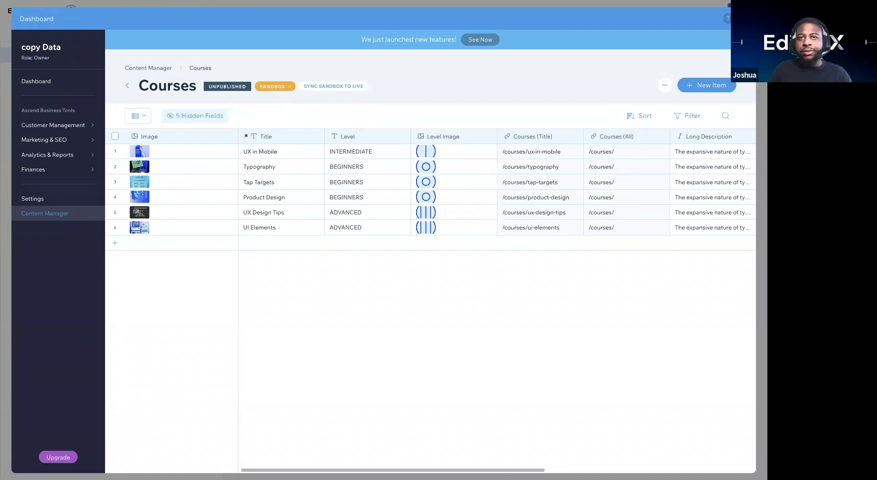
pyautogui.click(743, 18)
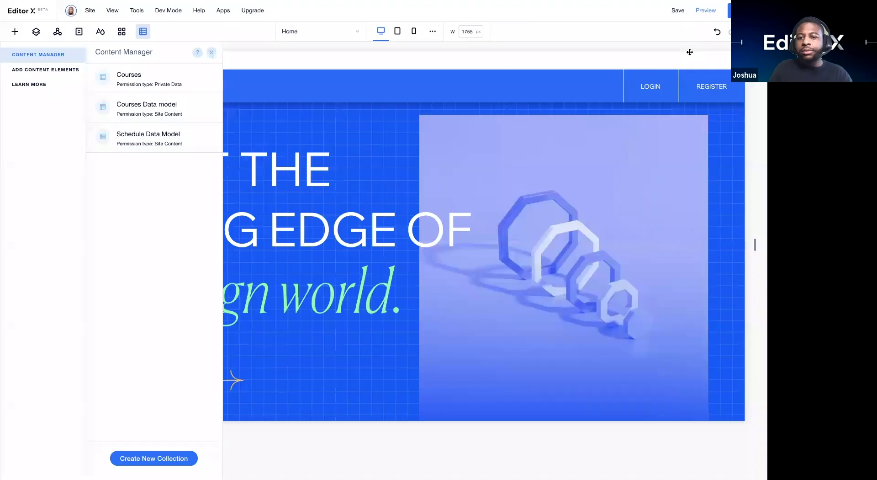
# Step: Close the Content Manager panel and scroll the Learn Deck canvas to the three mountain image cards
pyautogui.click(210, 56)
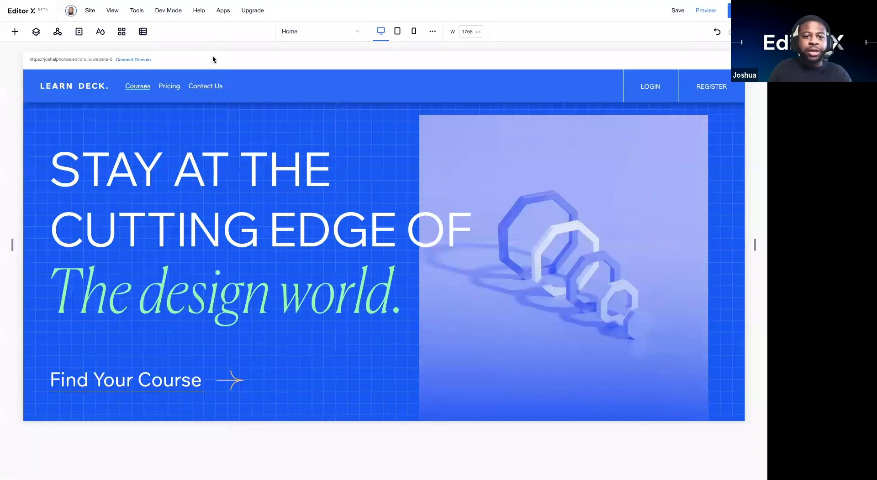
pyautogui.scroll(-3, 340, 313)
pyautogui.scroll(-15, 340, 314)
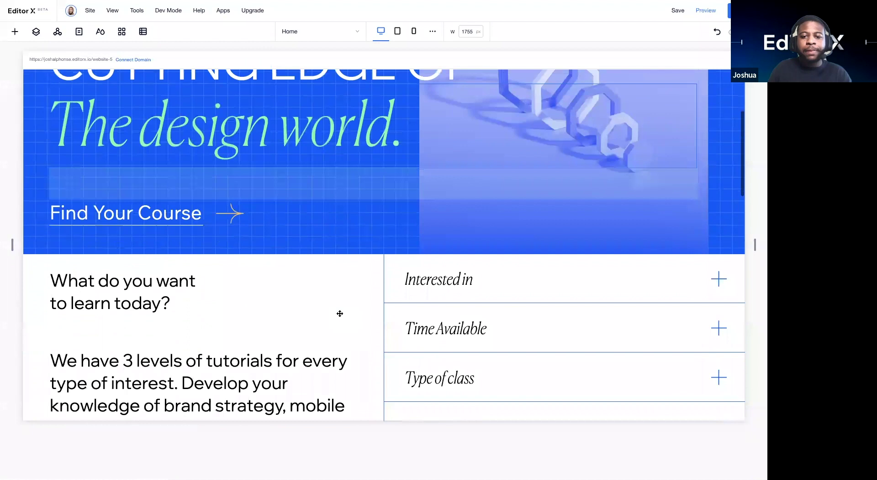
pyautogui.scroll(-7, 340, 313)
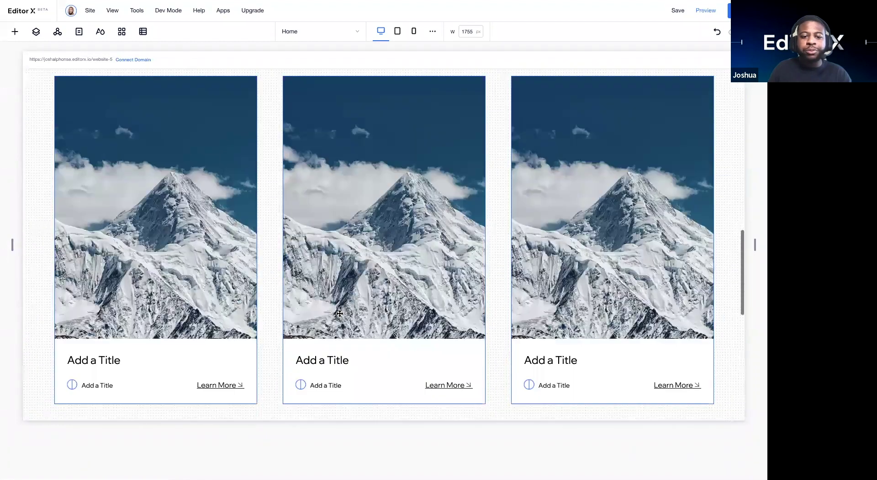
pyautogui.scroll(6, 340, 313)
pyautogui.scroll(-2, 340, 314)
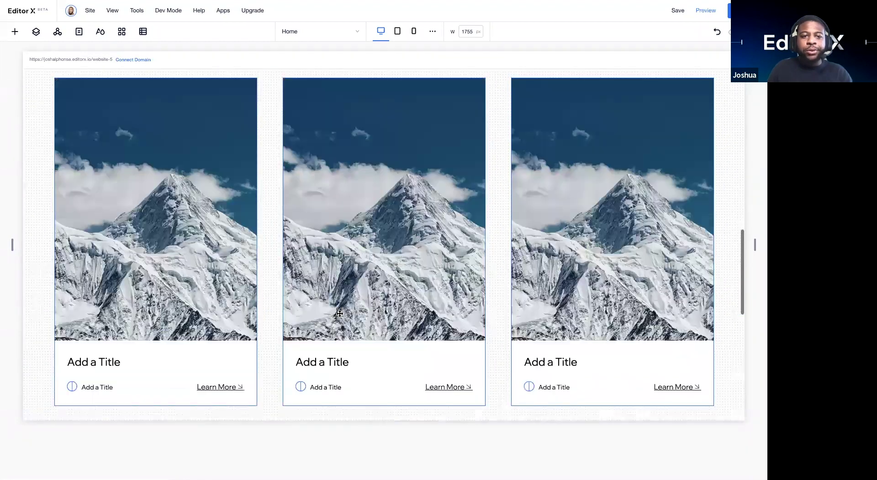
pyautogui.scroll(1, 128, 102)
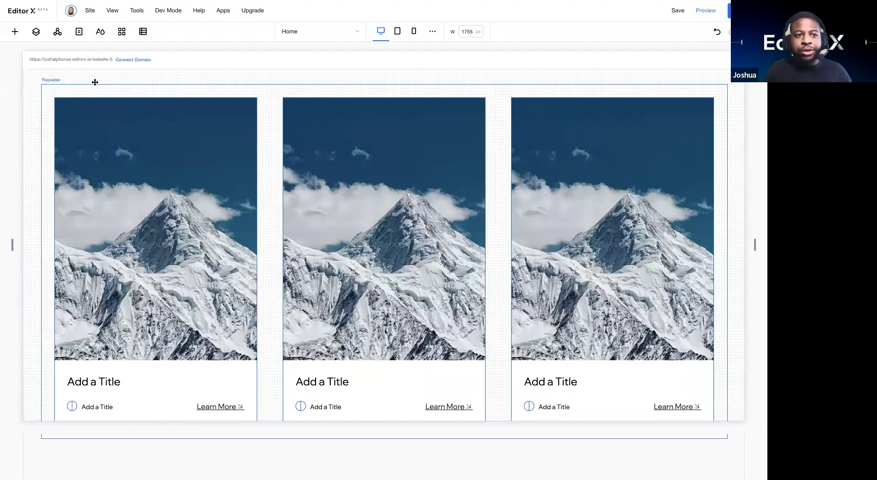
pyautogui.click(15, 32)
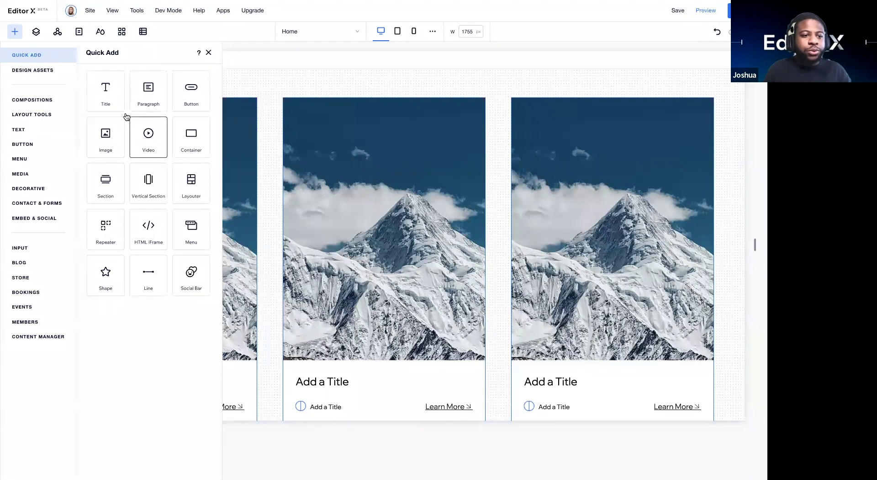
pyautogui.click(56, 115)
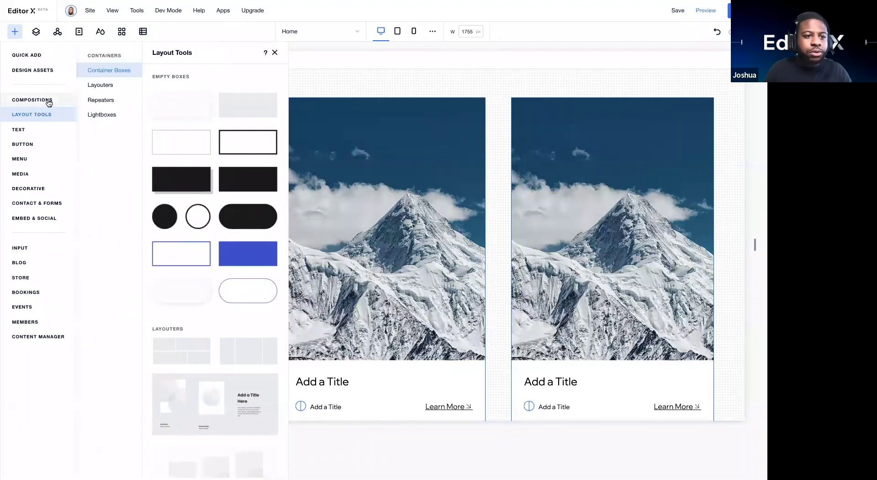
pyautogui.click(47, 103)
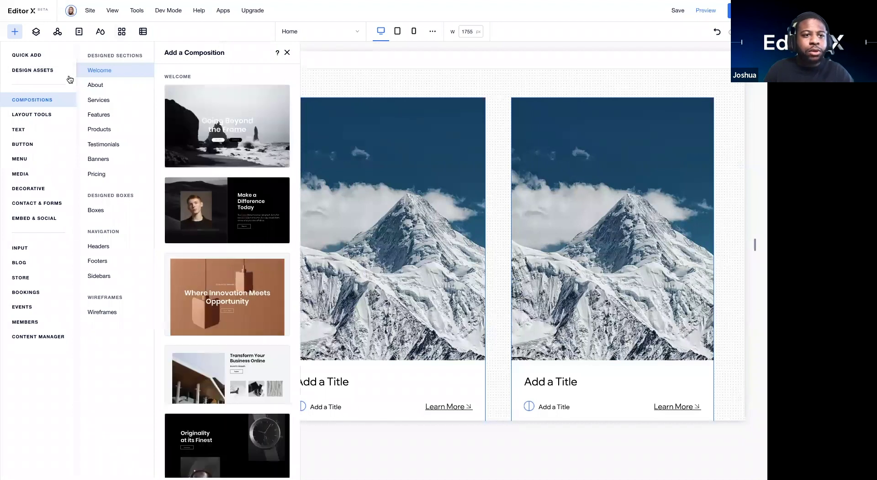
pyautogui.click(43, 57)
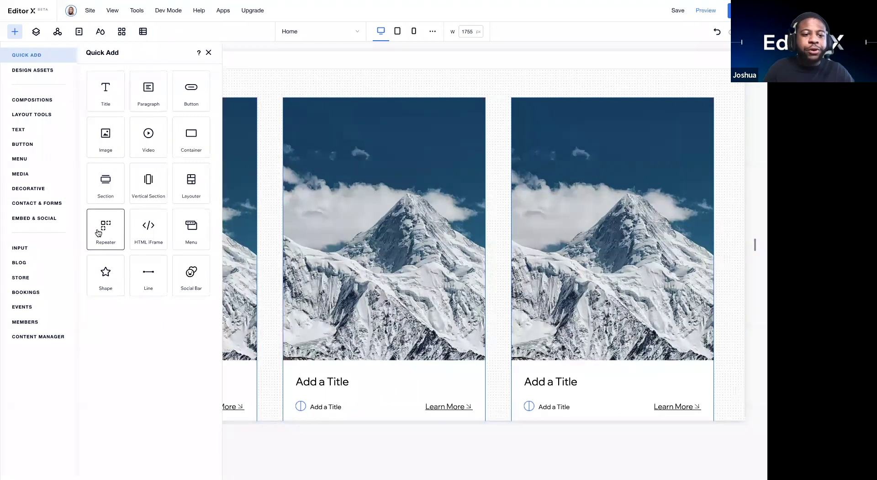
pyautogui.moveTo(103, 236); pyautogui.dragTo(267, 209)
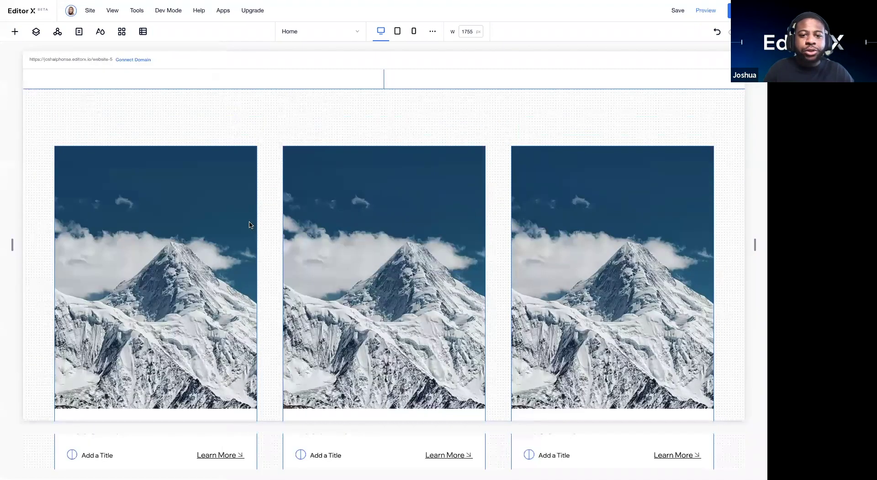
pyautogui.scroll(-5, 273, 292)
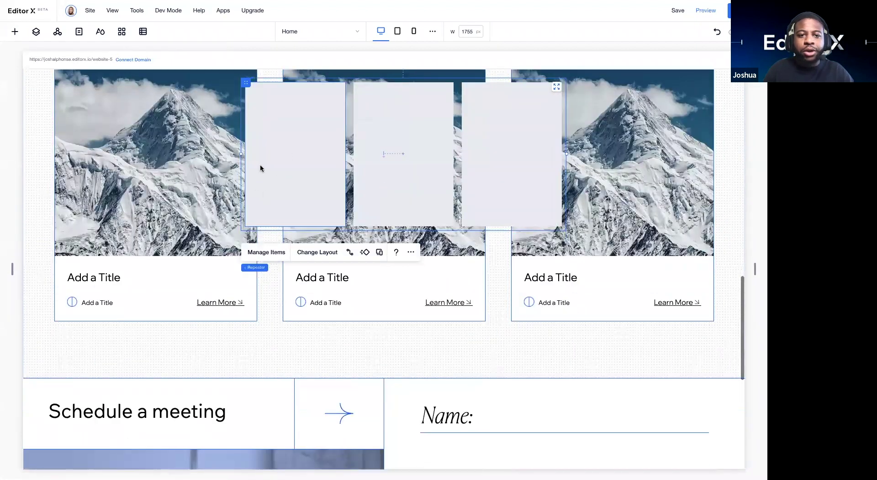
pyautogui.click(221, 214)
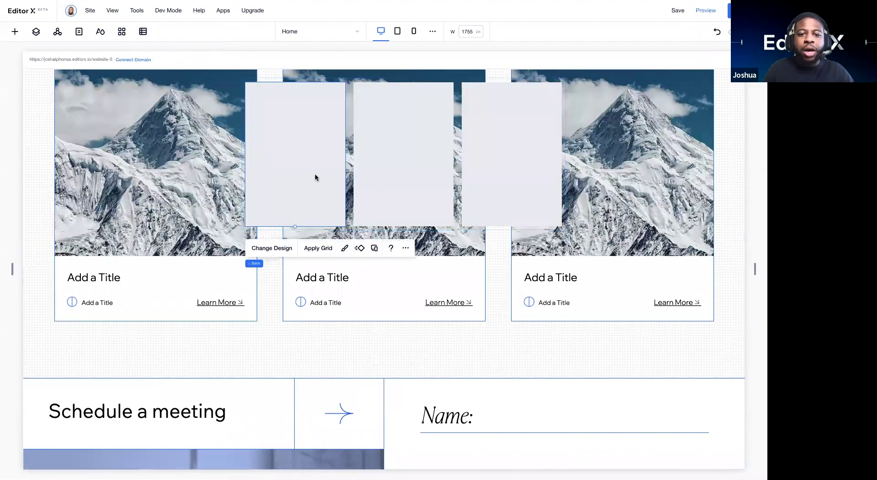
pyautogui.click(390, 177)
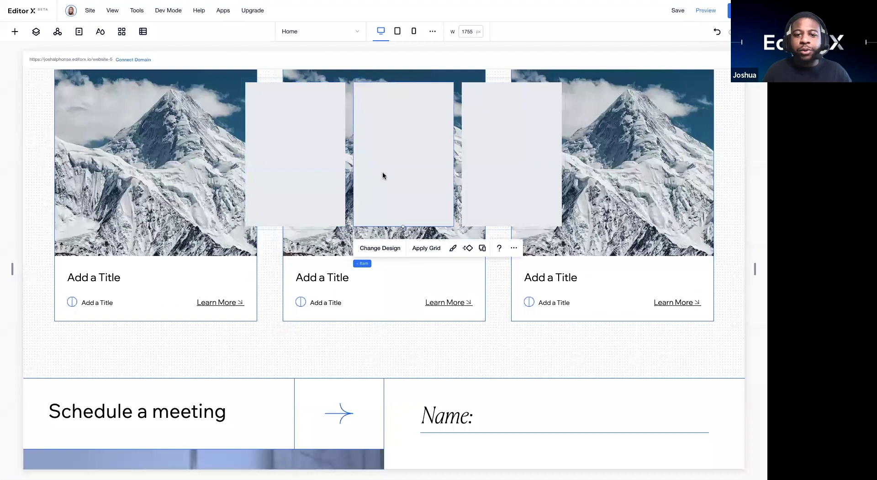
pyautogui.click(349, 192)
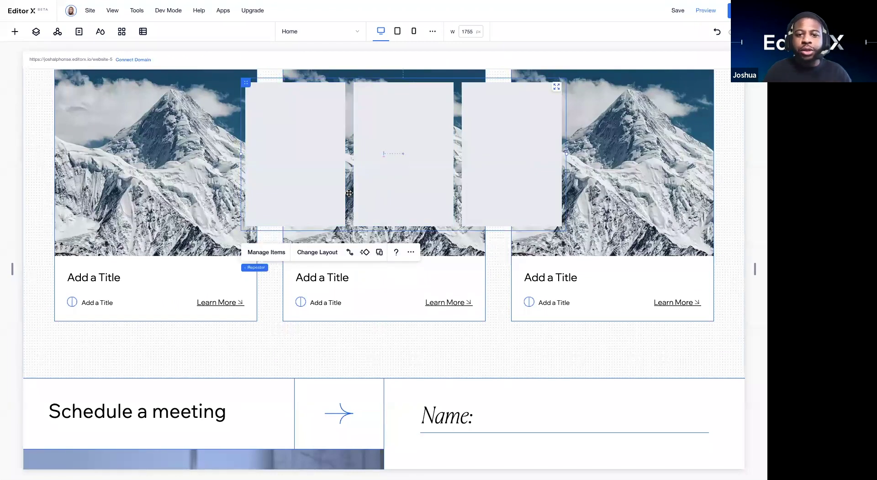
pyautogui.press('Delete')
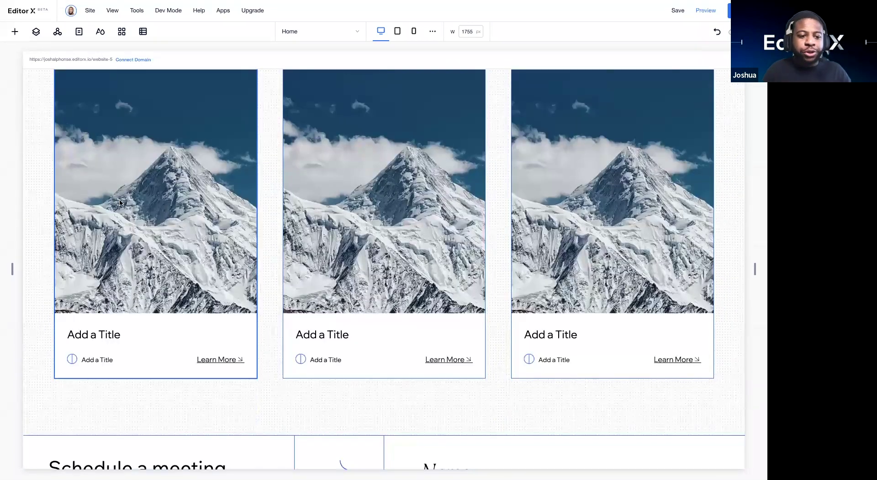
# Step: Shift the first card's Add a Title heading slightly to the right
pyautogui.click(84, 331)
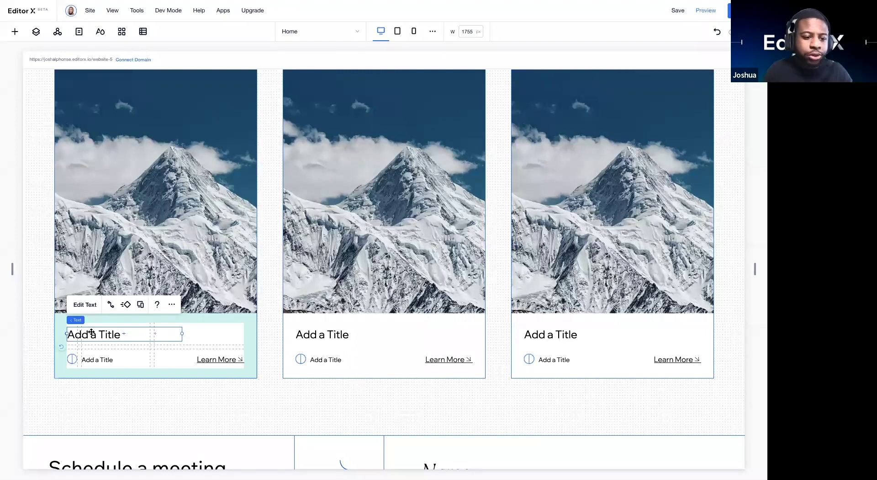
pyautogui.moveTo(111, 335); pyautogui.dragTo(113, 332)
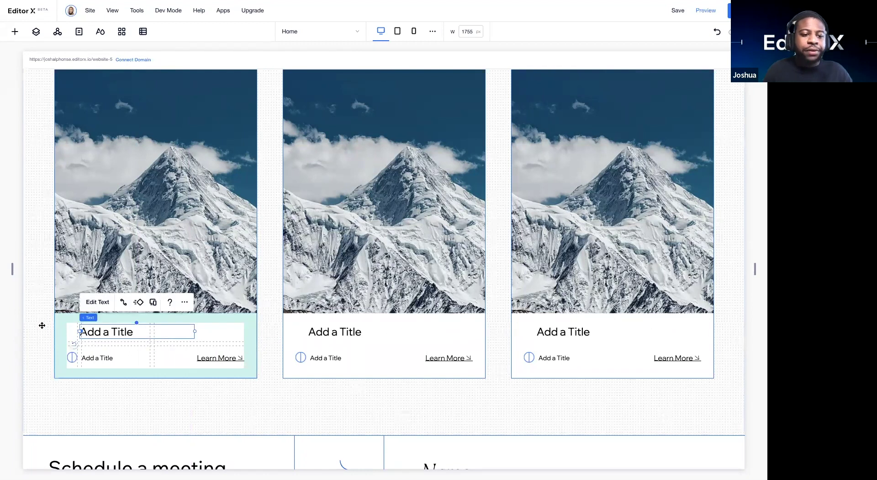
pyautogui.click(41, 325)
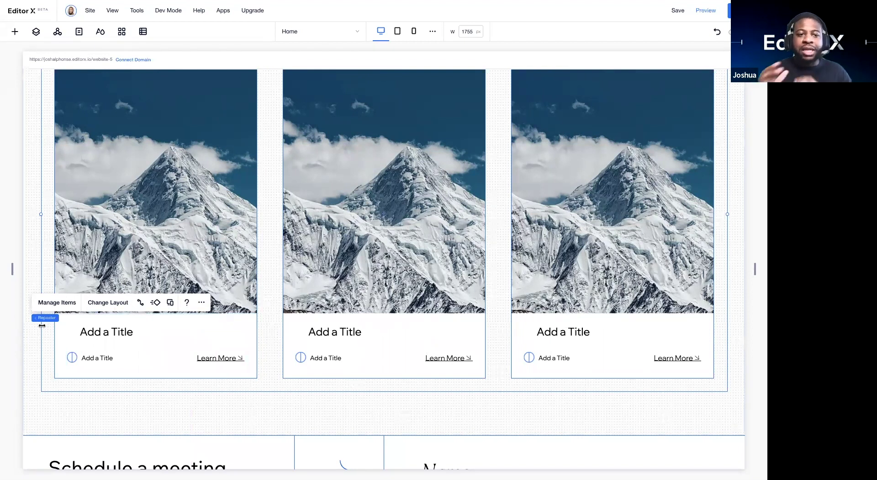
# Step: Select the card repeater and bring up, then dismiss, its right-click menu
pyautogui.click(263, 157)
pyautogui.scroll(3, 262, 153)
pyautogui.scroll(-2, 262, 153)
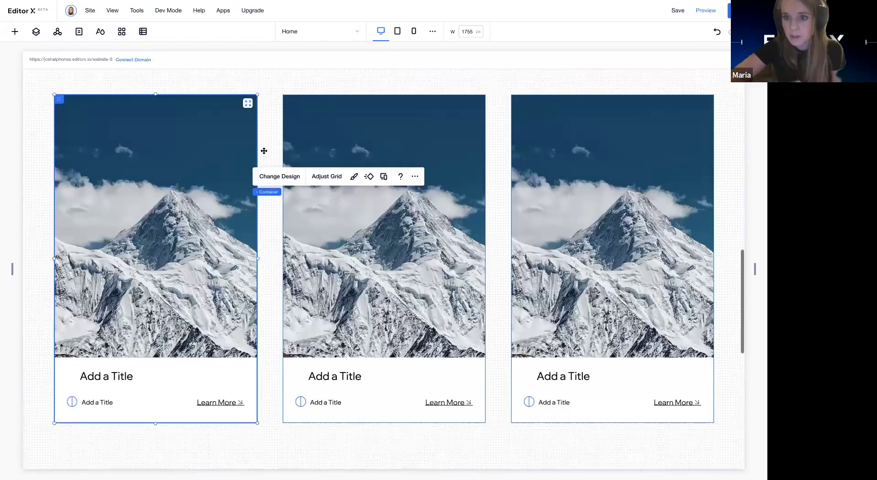
pyautogui.rightClick(265, 148)
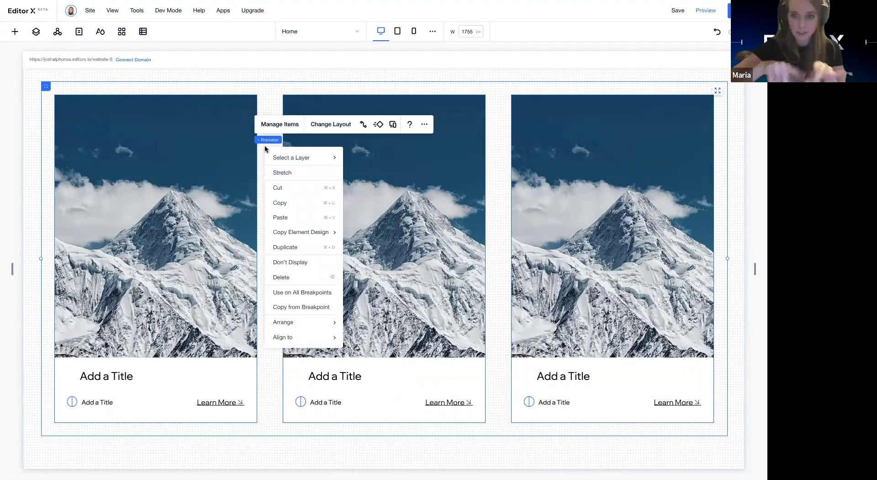
pyautogui.click(276, 103)
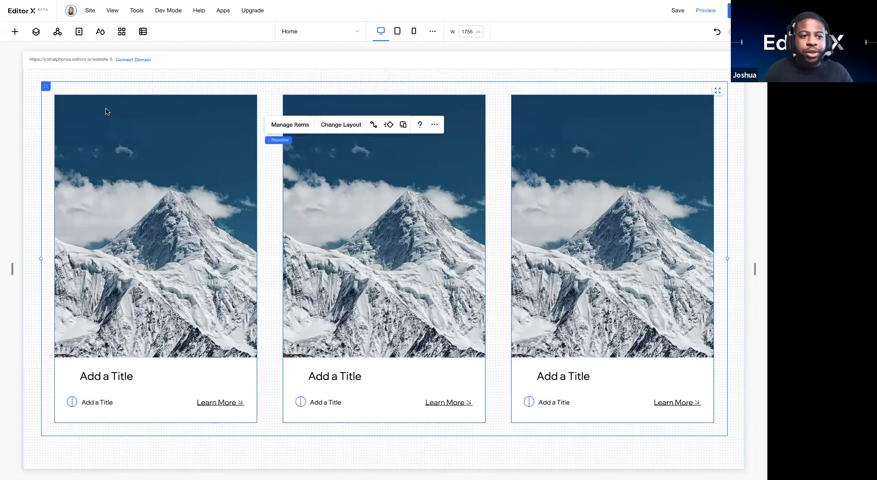
# Step: Select the card repeater, check Manage Items, and start Create Dataset from Connect to Data
pyautogui.click(85, 110)
pyautogui.click(44, 83)
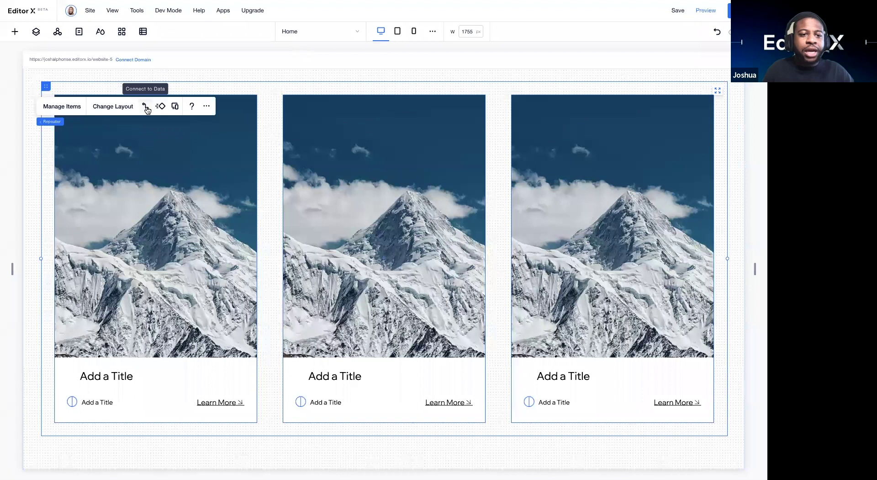
pyautogui.click(54, 107)
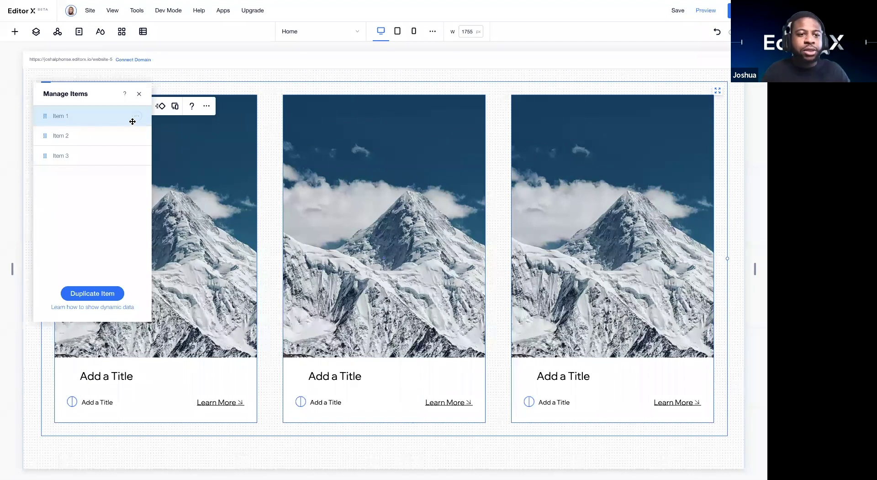
pyautogui.click(139, 94)
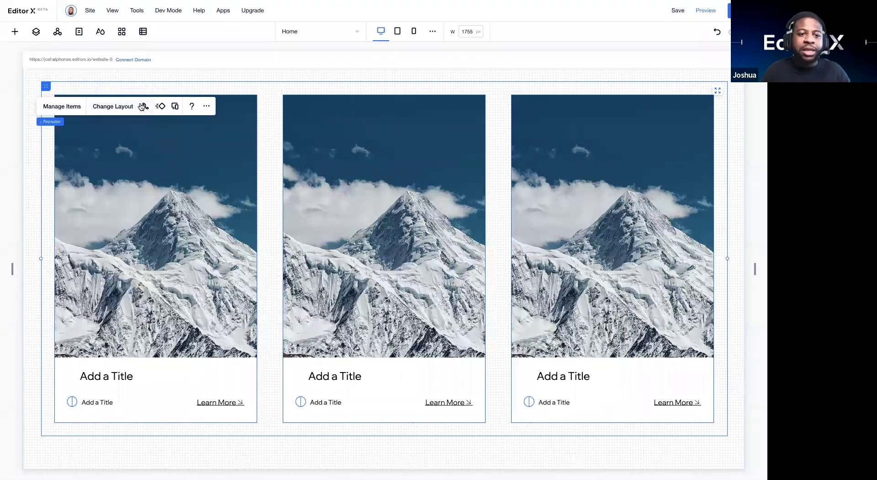
pyautogui.click(143, 106)
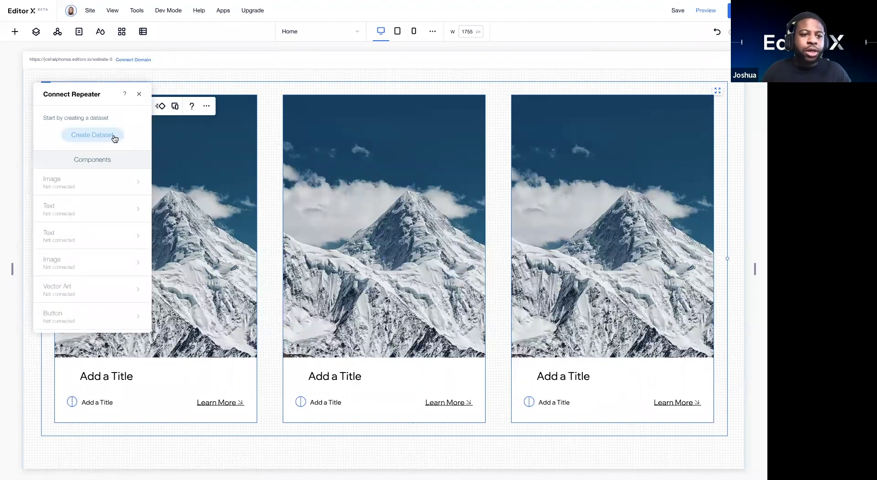
pyautogui.click(139, 96)
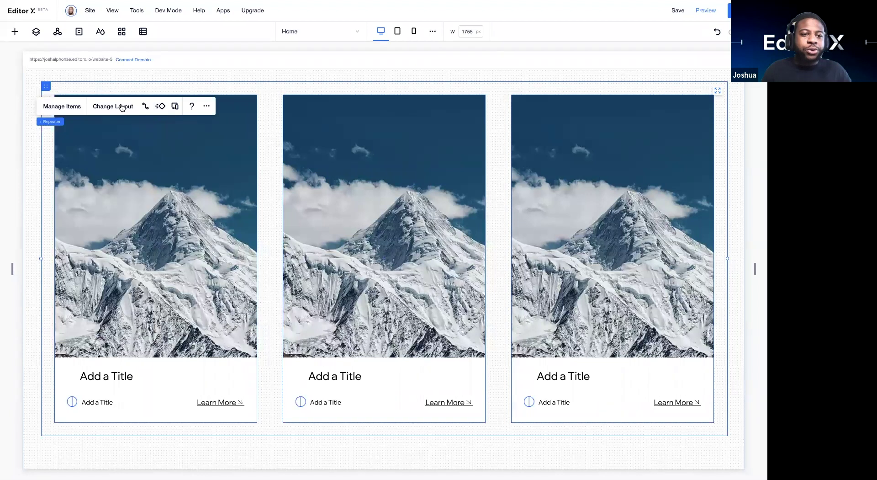
pyautogui.click(144, 107)
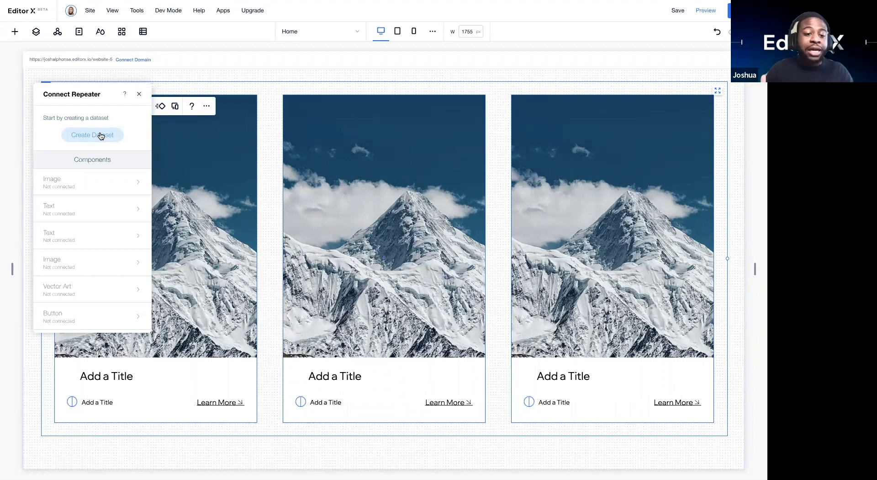
pyautogui.click(101, 136)
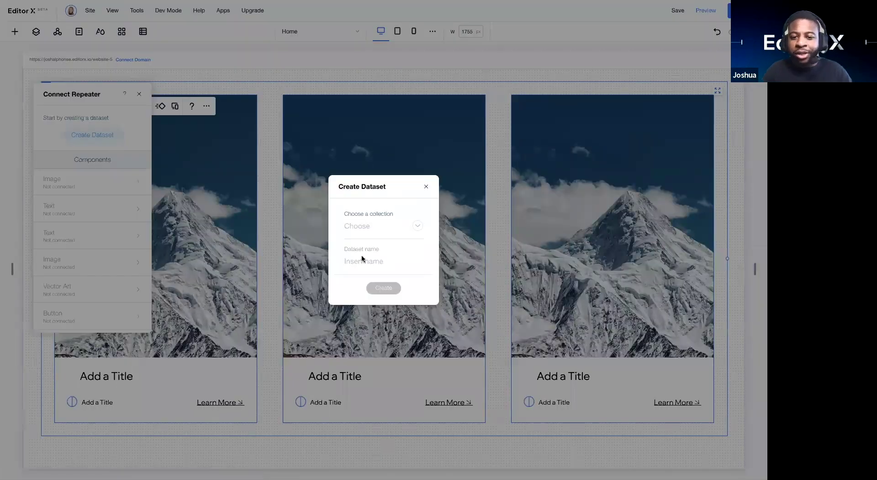
# Step: Choose the Courses collection, keep the name 'Courses dataset', and create the dataset
pyautogui.click(400, 232)
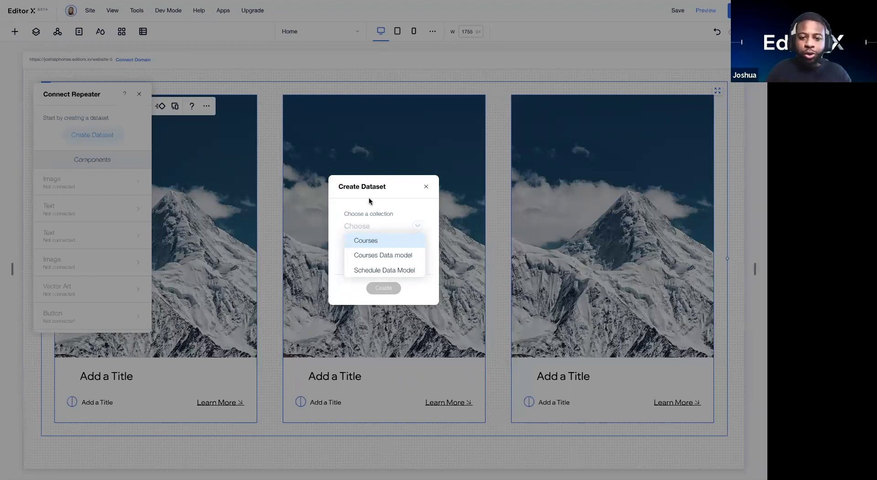
pyautogui.click(366, 241)
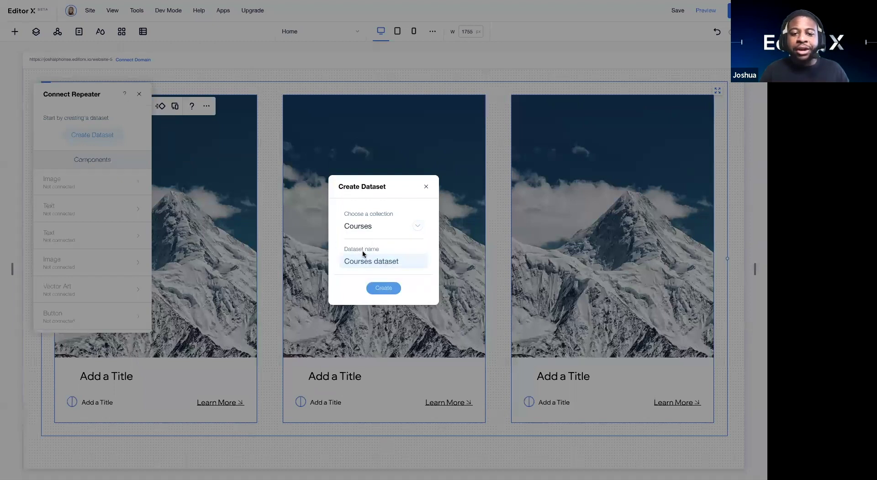
pyautogui.scroll(-1, 359, 253)
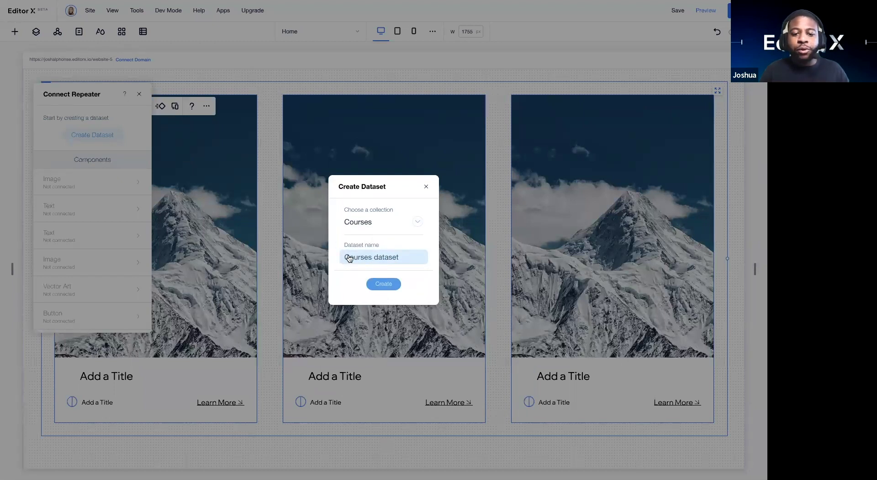
pyautogui.click(382, 258)
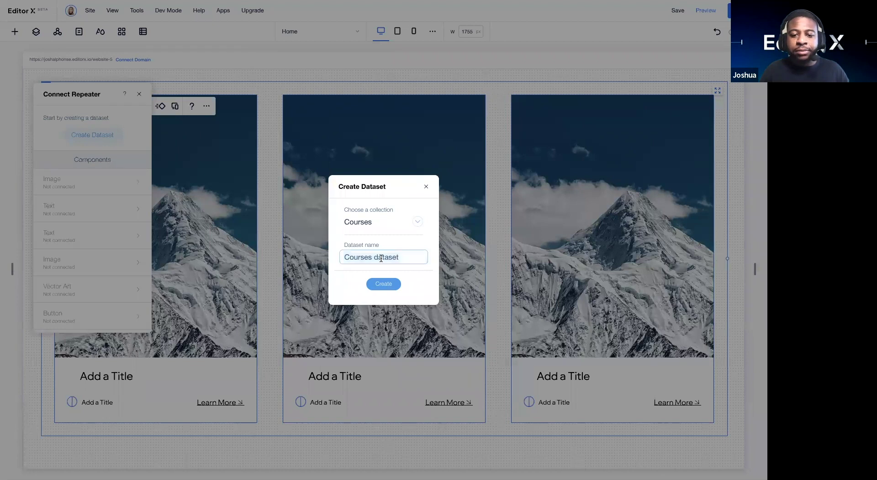
pyautogui.click(404, 257)
pyautogui.click(408, 274)
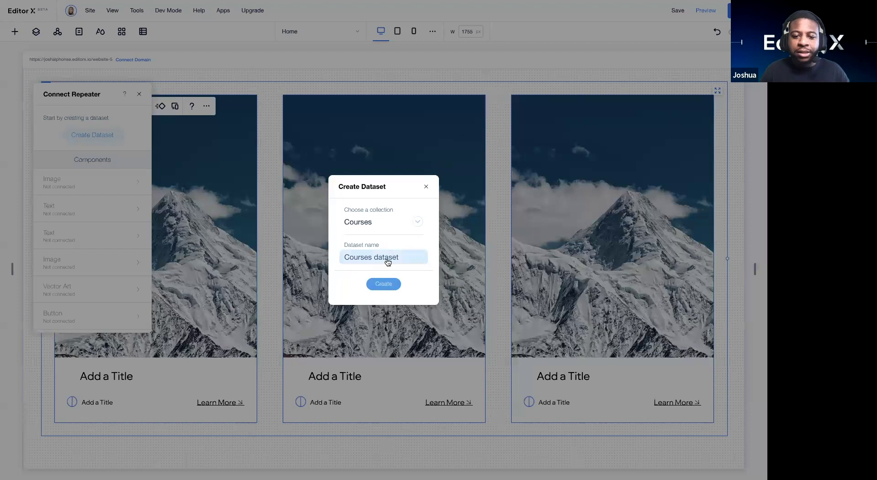
pyautogui.click(386, 284)
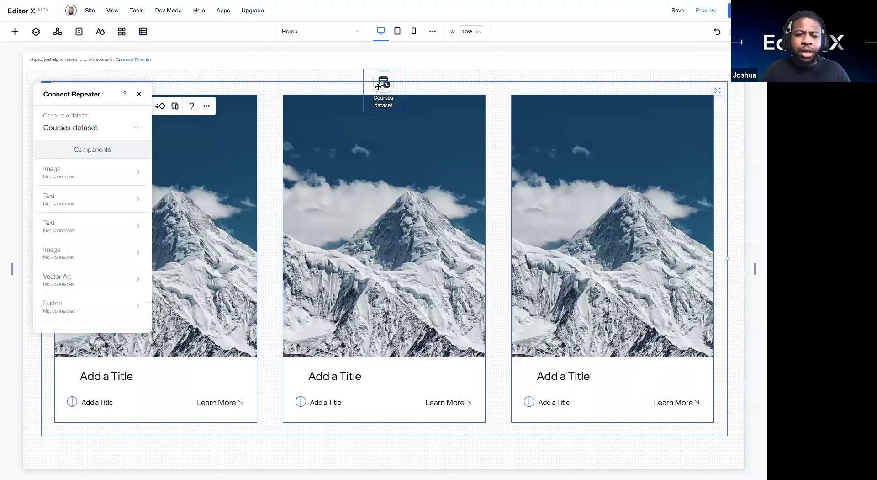
# Step: Drag the Courses dataset icon above the gap between the middle and right cards
pyautogui.moveTo(416, 116); pyautogui.dragTo(543, 134)
pyautogui.moveTo(698, 124); pyautogui.dragTo(490, 81)
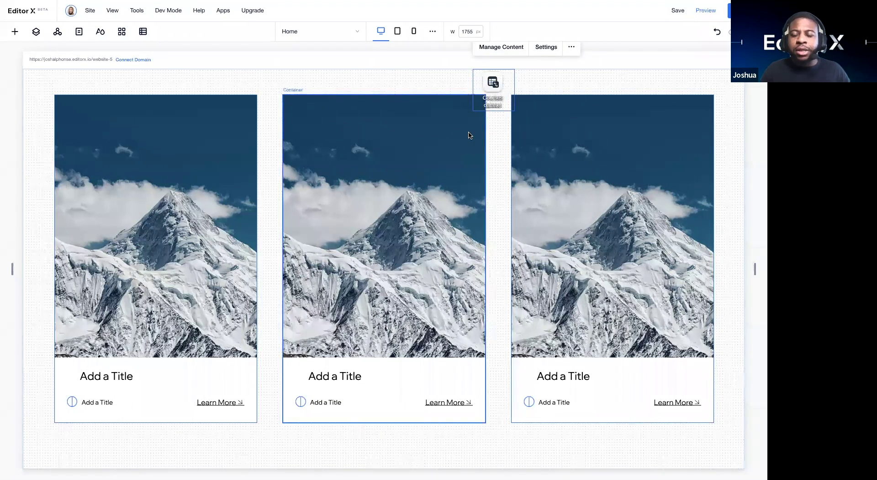
pyautogui.scroll(1, 469, 133)
pyautogui.scroll(-1, 470, 133)
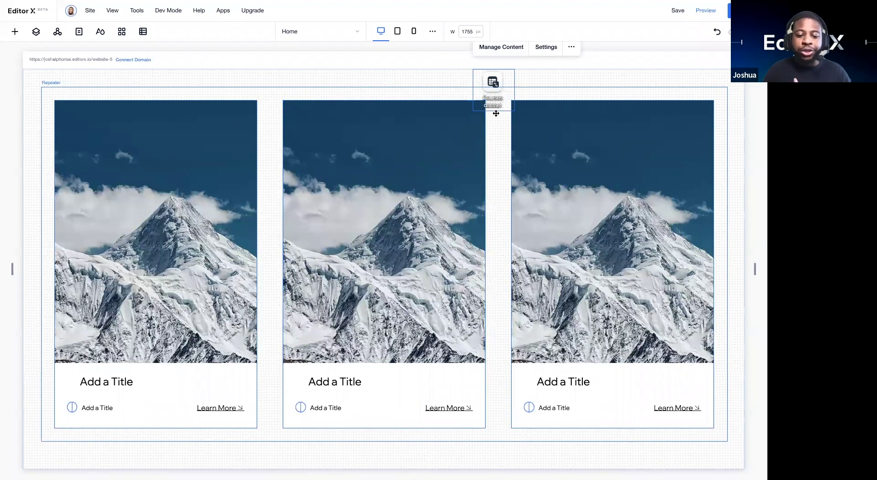
# Step: Check the Courses dataset settings: Read-only mode, 12 items, newest-first Date Created sorting
pyautogui.click(545, 49)
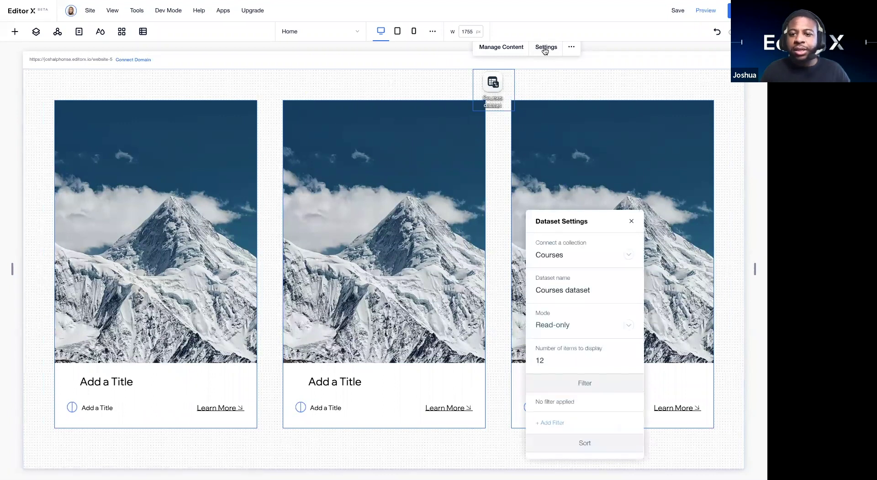
pyautogui.moveTo(566, 224); pyautogui.dragTo(548, 137)
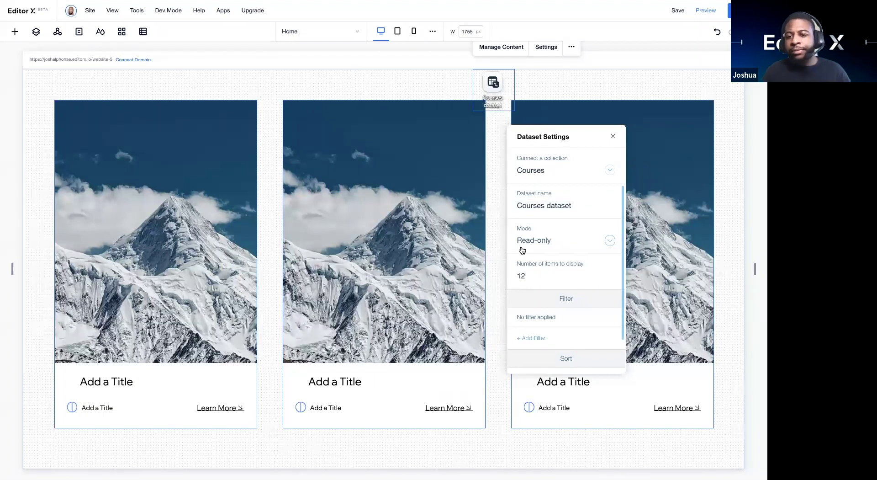
pyautogui.click(553, 247)
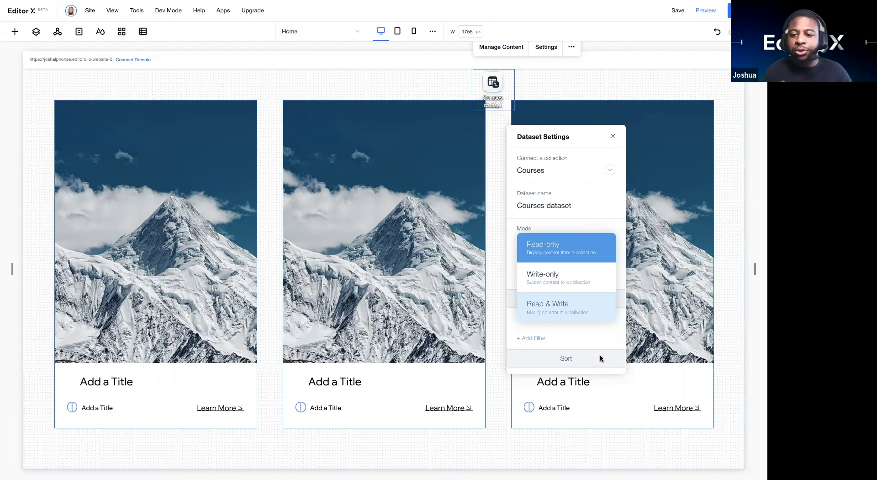
pyautogui.click(599, 354)
pyautogui.scroll(-2, 569, 271)
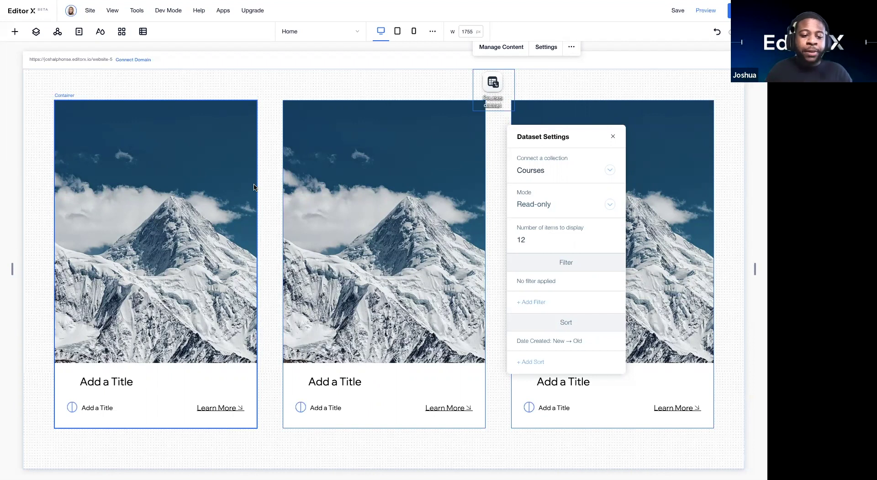
pyautogui.scroll(-1, 166, 227)
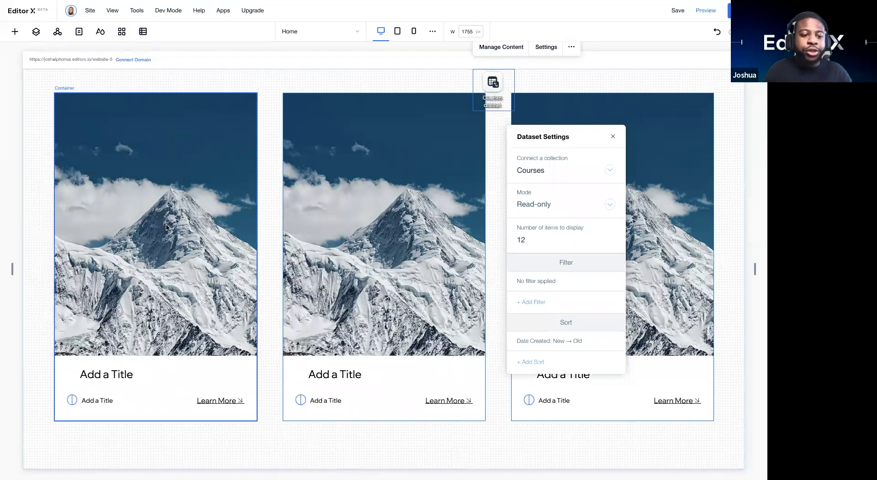
pyautogui.scroll(-3, 166, 227)
# Step: Select the left card's title, caption, icon and Learn More button, then open Quick Add
pyautogui.click(110, 351)
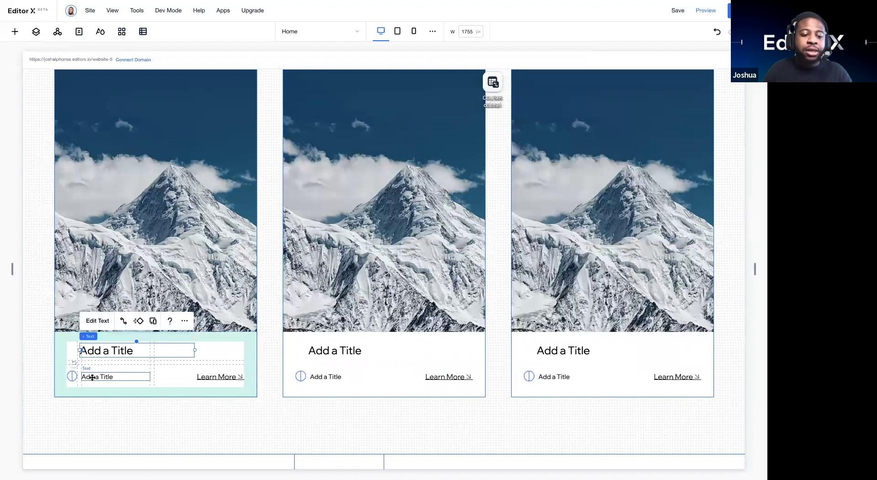
pyautogui.click(92, 377)
pyautogui.click(72, 376)
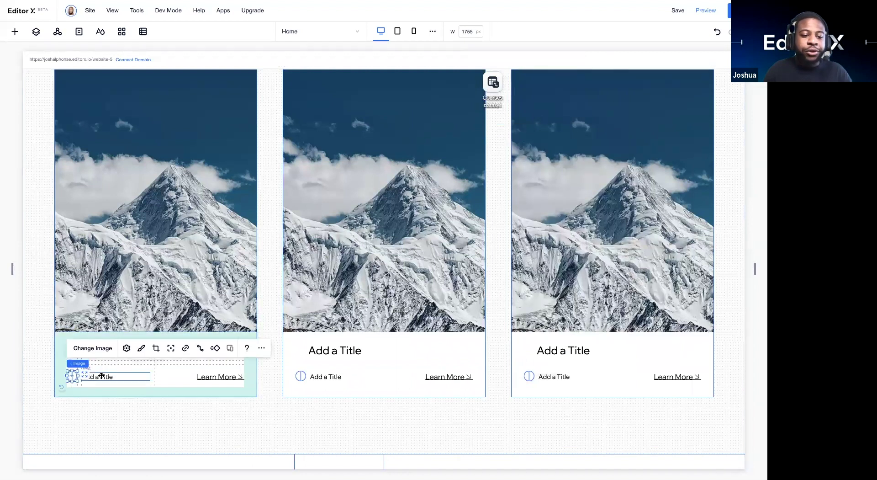
pyautogui.click(221, 376)
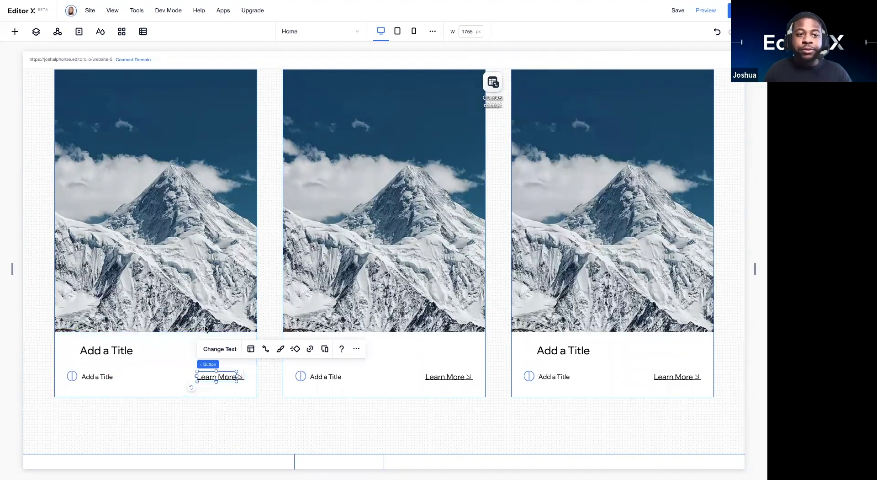
pyautogui.click(17, 32)
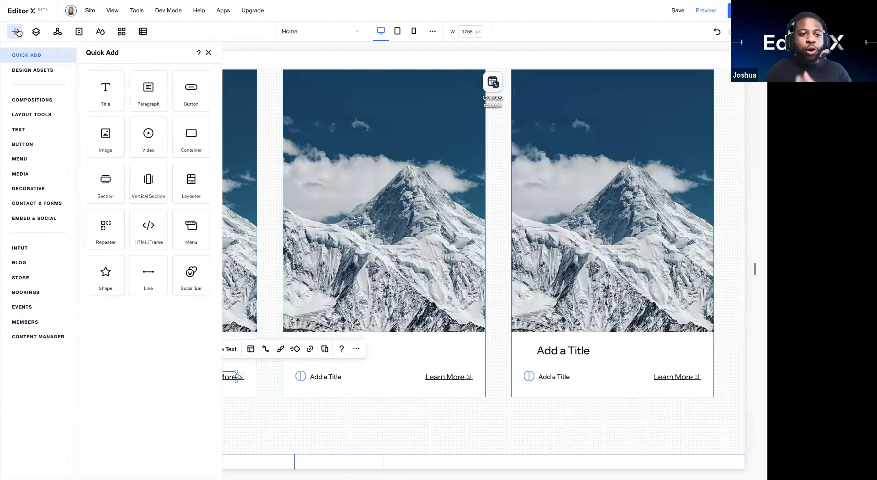
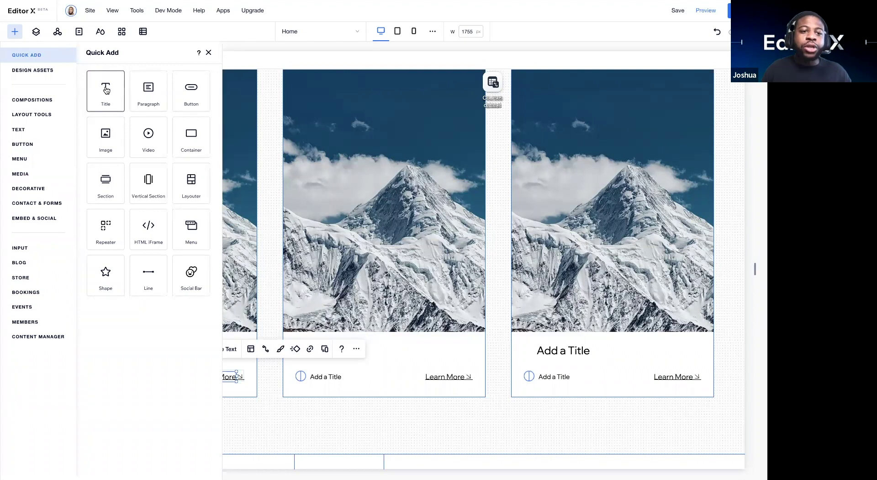
# Step: Drop an 'Add a Title' heading into the mountain course cards
pyautogui.moveTo(191, 135); pyautogui.dragTo(249, 134)
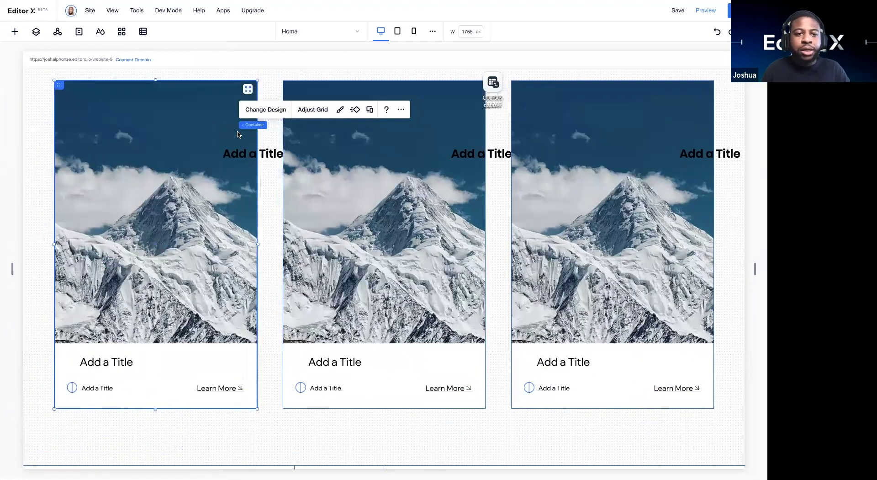
pyautogui.scroll(3, 142, 114)
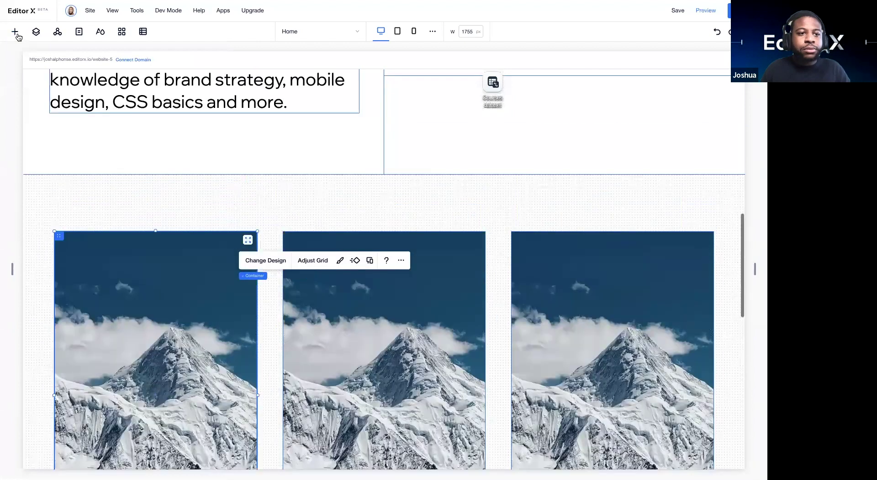
pyautogui.click(15, 31)
# Step: Place an 'Add a Title' heading above the course cards and connect it to the Courses dataset
pyautogui.moveTo(182, 148); pyautogui.dragTo(285, 194)
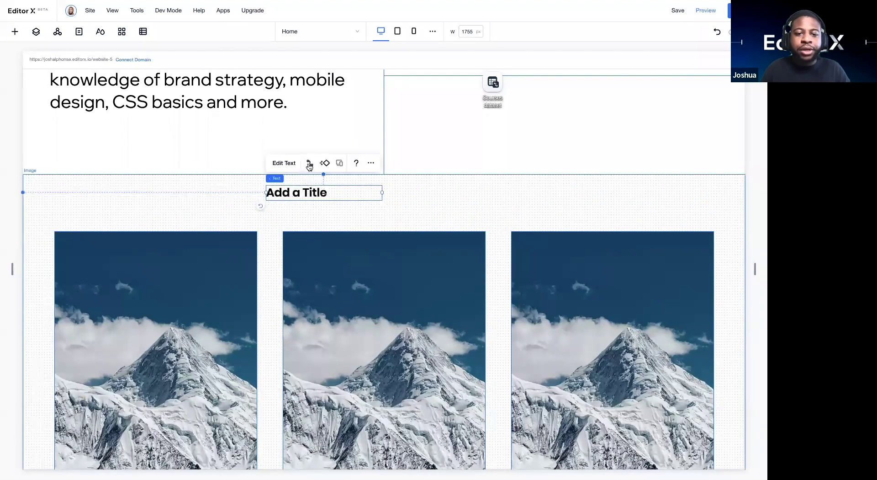
pyautogui.click(309, 163)
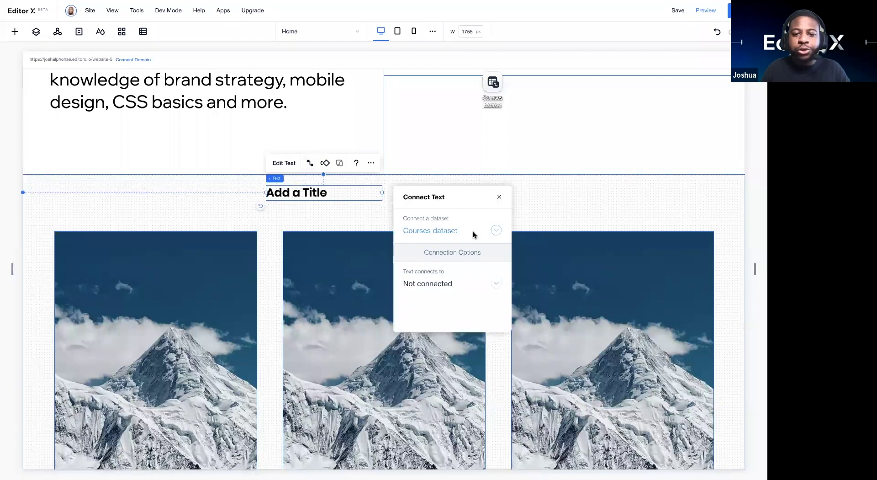
pyautogui.click(439, 229)
pyautogui.click(433, 257)
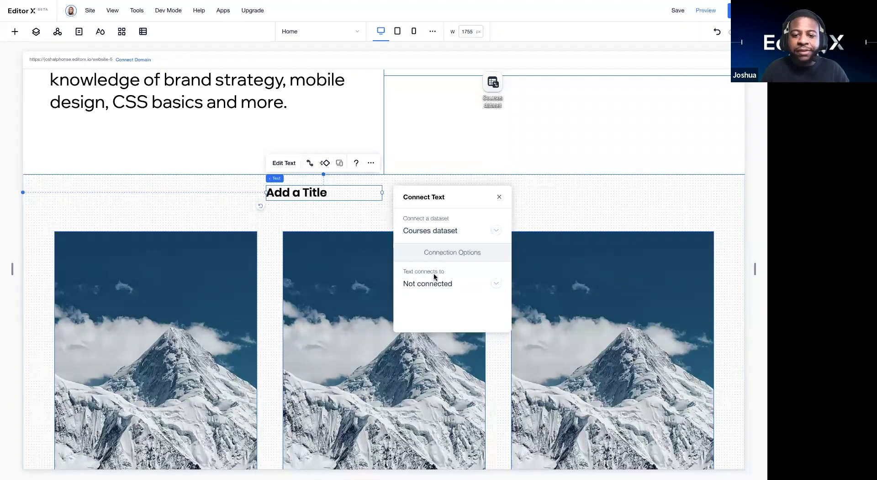
pyautogui.click(437, 284)
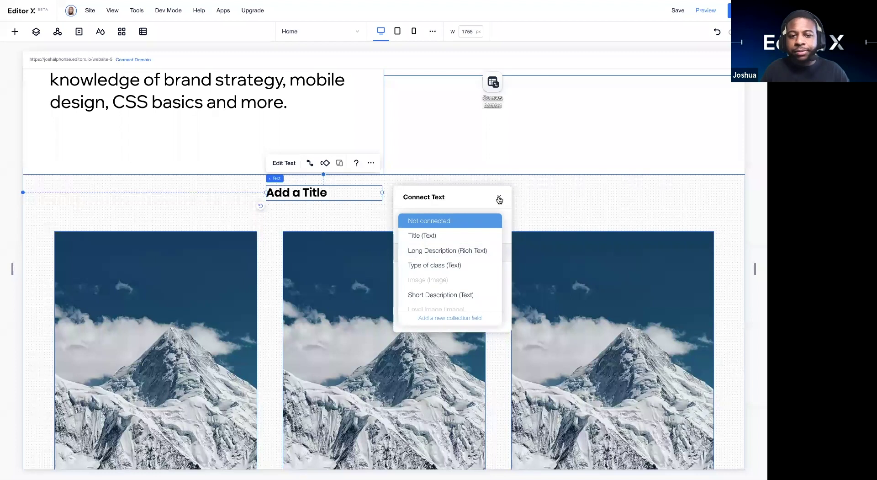
pyautogui.click(500, 197)
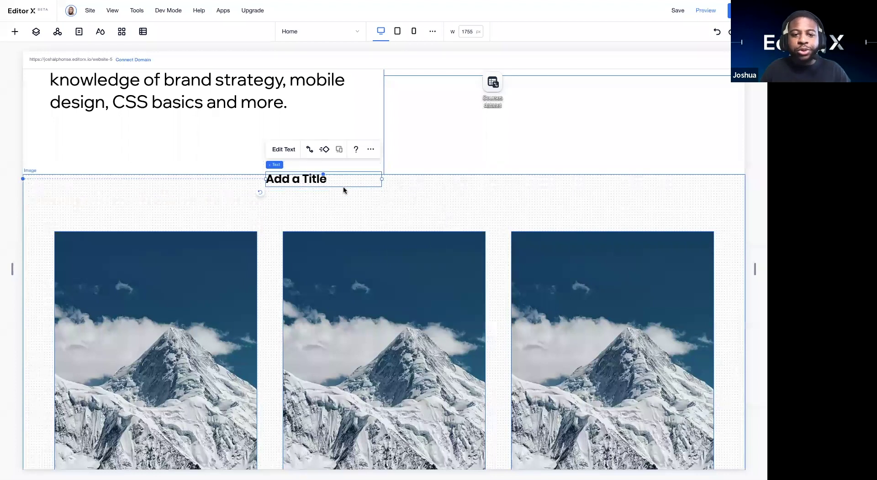
pyautogui.scroll(-3, 317, 239)
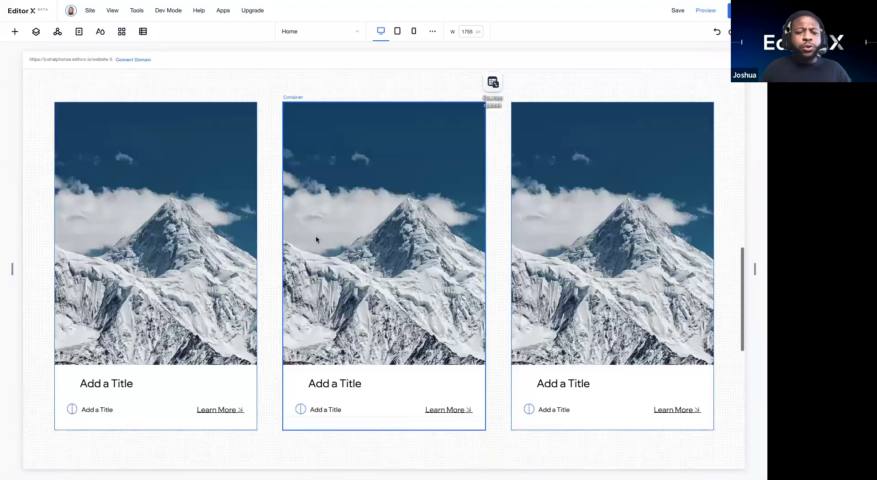
# Step: Select the course cards repeater and bring up its Connect to Data settings
pyautogui.scroll(-3, 316, 238)
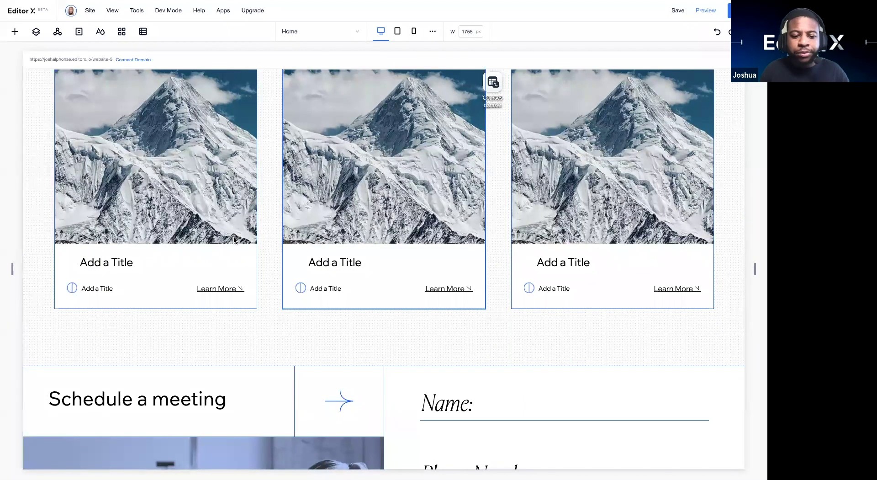
pyautogui.scroll(2, 234, 236)
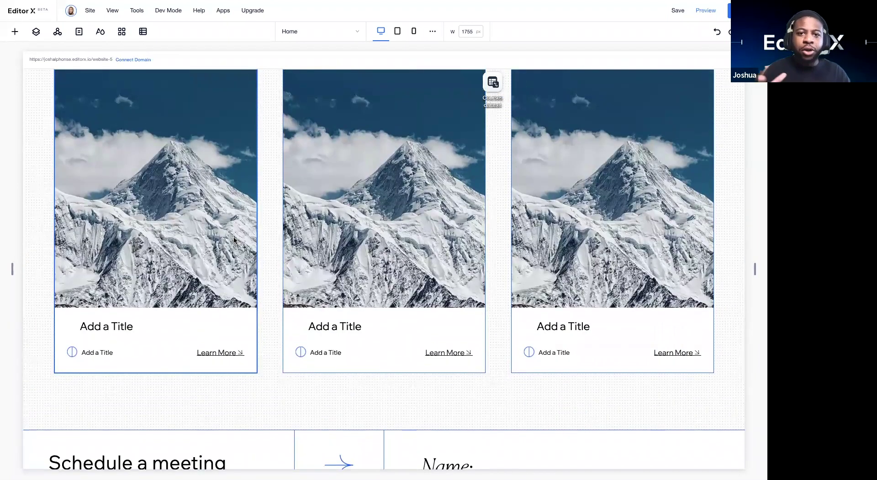
pyautogui.scroll(2, 221, 182)
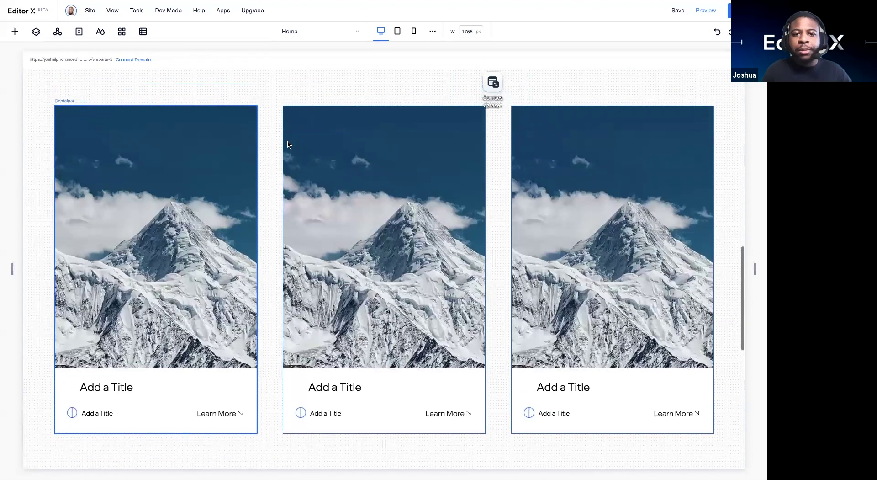
pyautogui.click(272, 149)
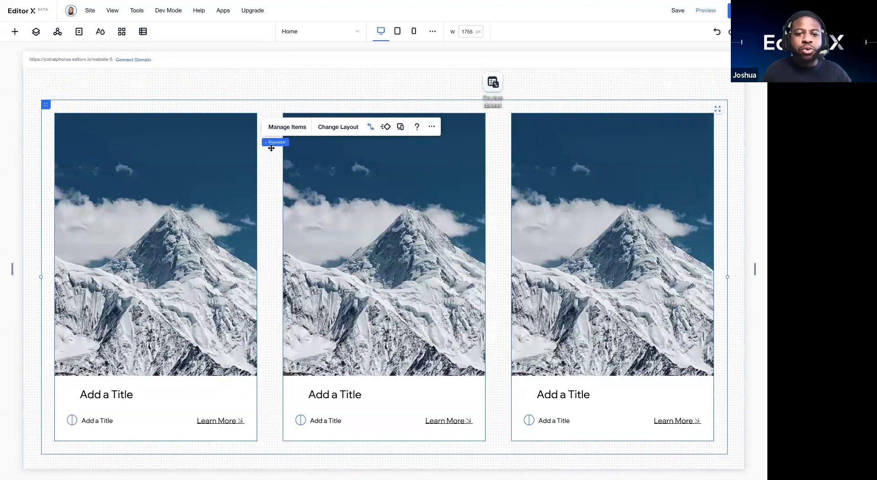
pyautogui.click(371, 129)
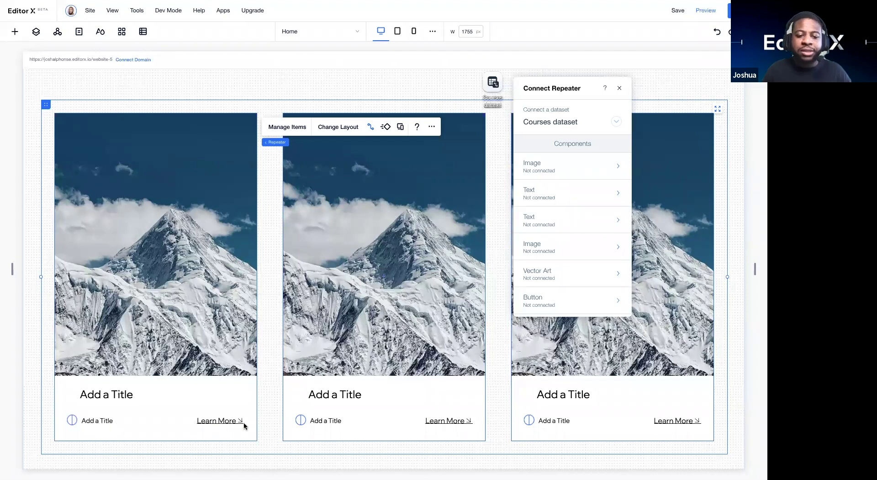
# Step: Set the card image's source to the Courses Image (Image) field
pyautogui.click(576, 169)
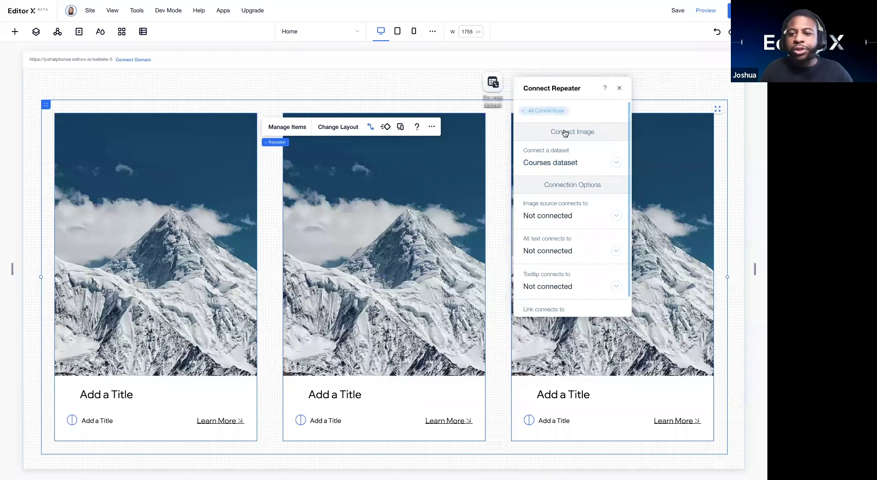
pyautogui.click(552, 114)
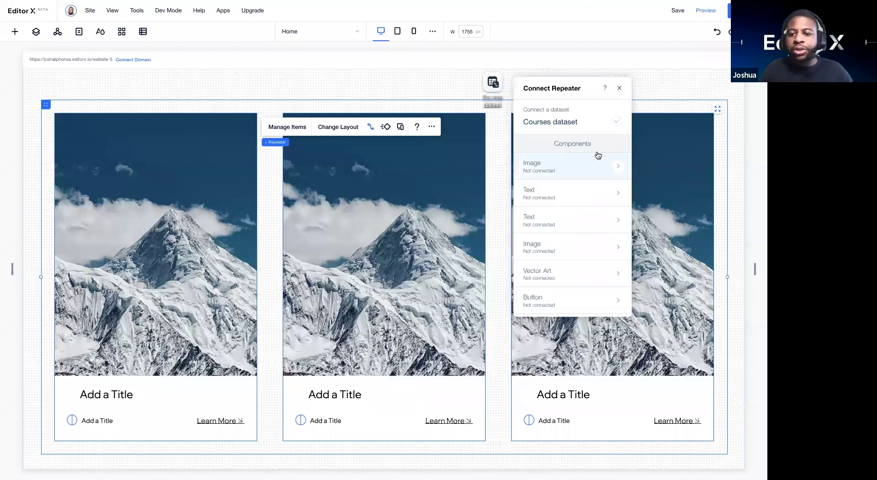
pyautogui.click(618, 168)
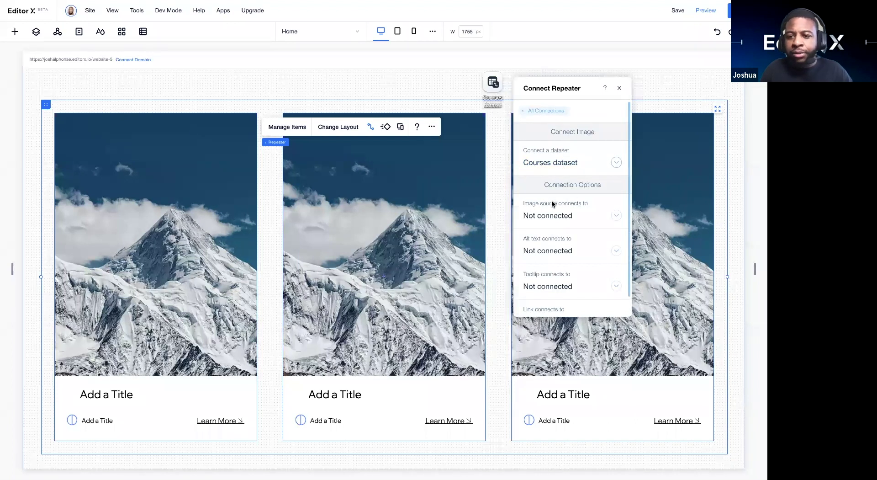
pyautogui.scroll(-1, 551, 201)
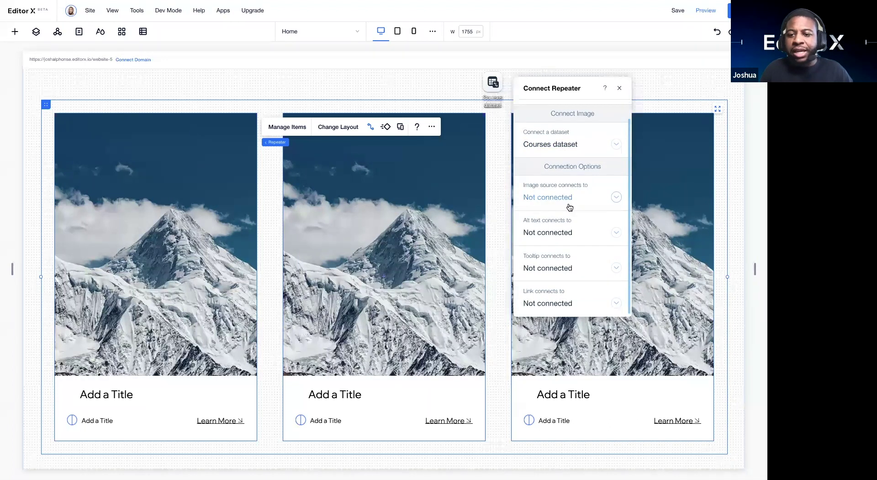
pyautogui.click(605, 195)
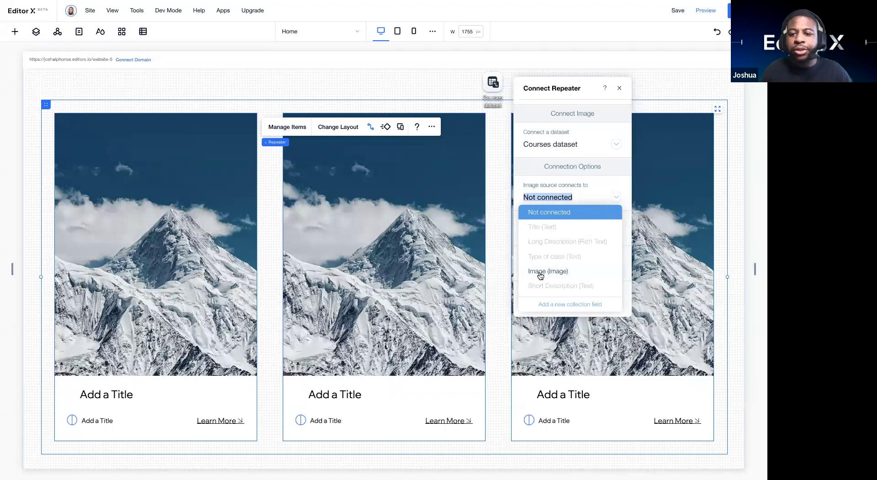
pyautogui.scroll(-3, 540, 274)
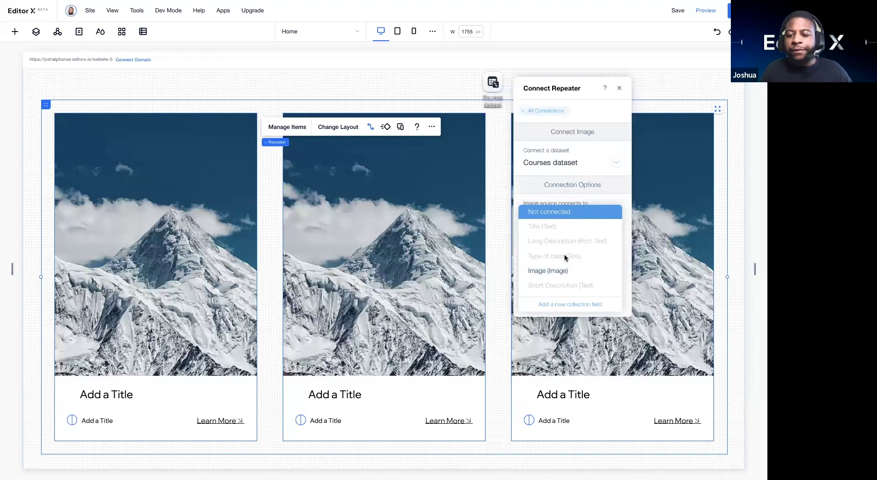
pyautogui.scroll(-5, 560, 246)
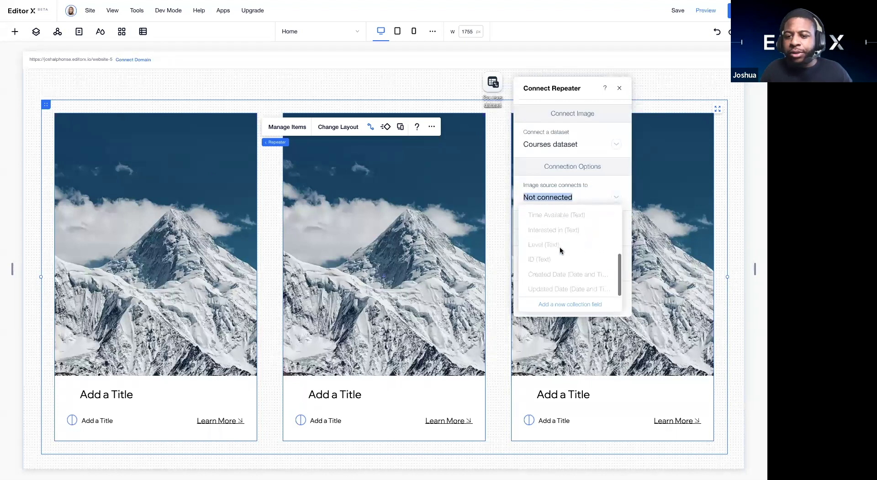
pyautogui.scroll(3, 560, 246)
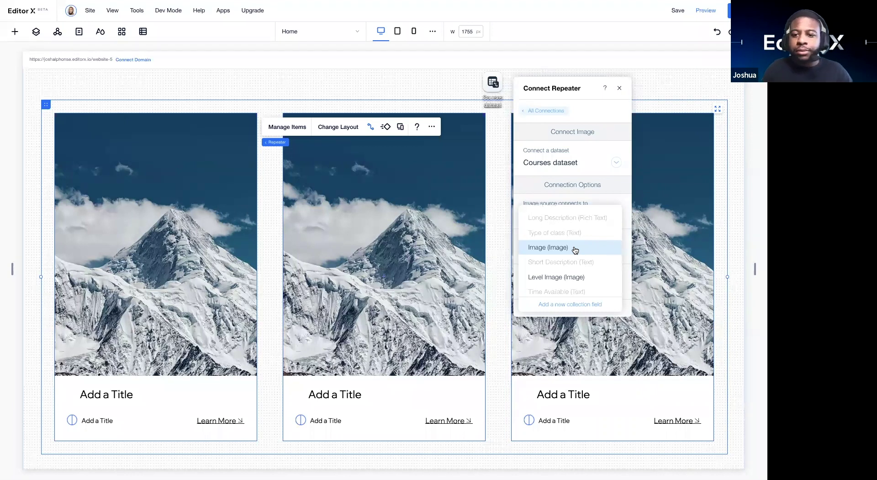
pyautogui.click(575, 250)
pyautogui.scroll(-1, 553, 246)
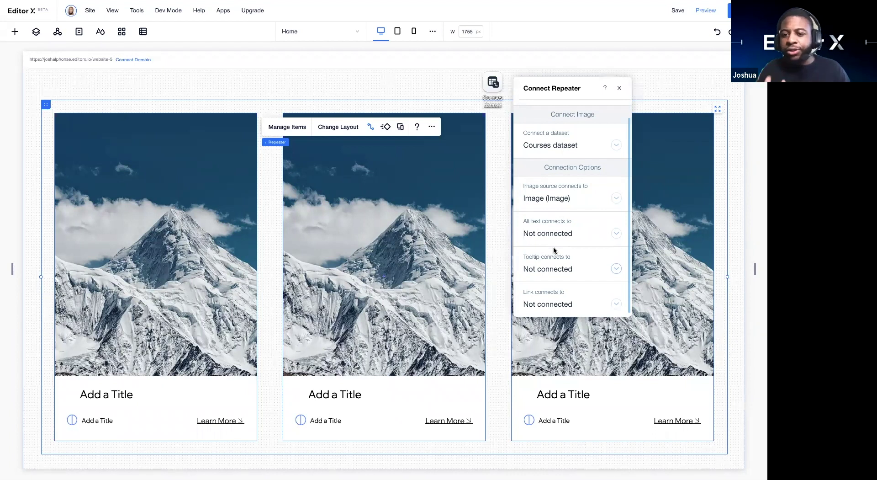
# Step: Take the image's alt text from the Title (Text) field, leaving the link unset
pyautogui.click(612, 234)
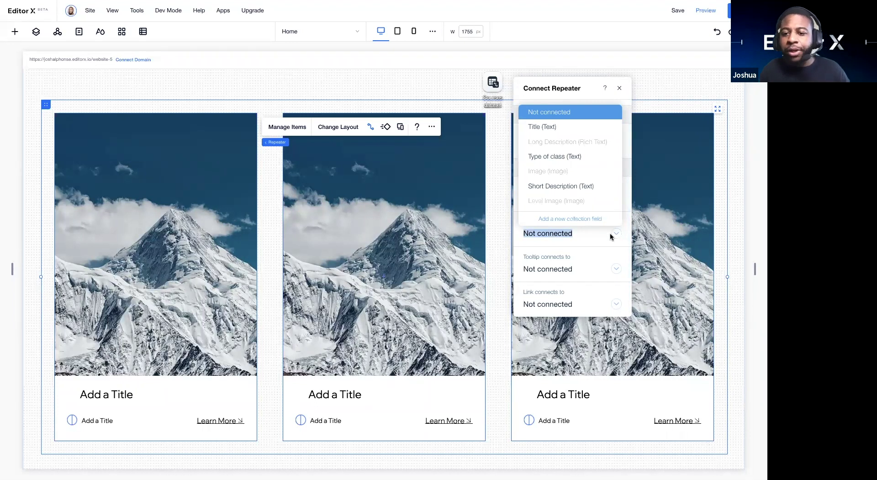
pyautogui.click(578, 243)
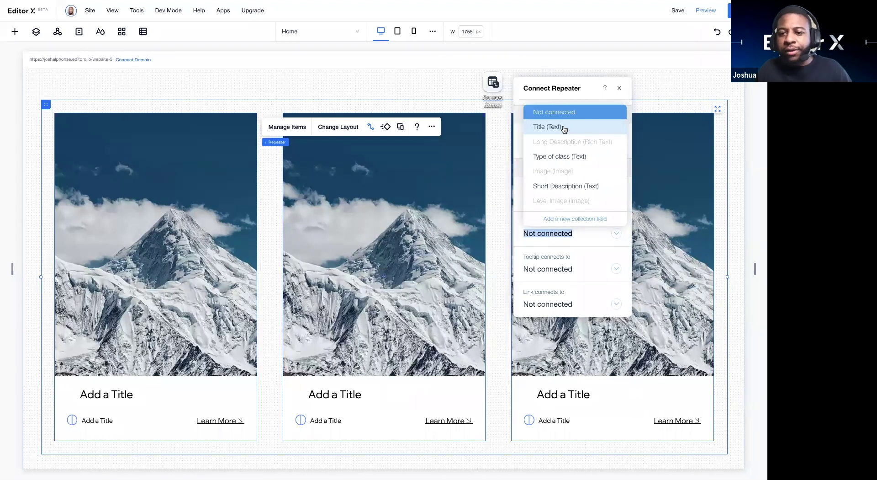
pyautogui.click(564, 130)
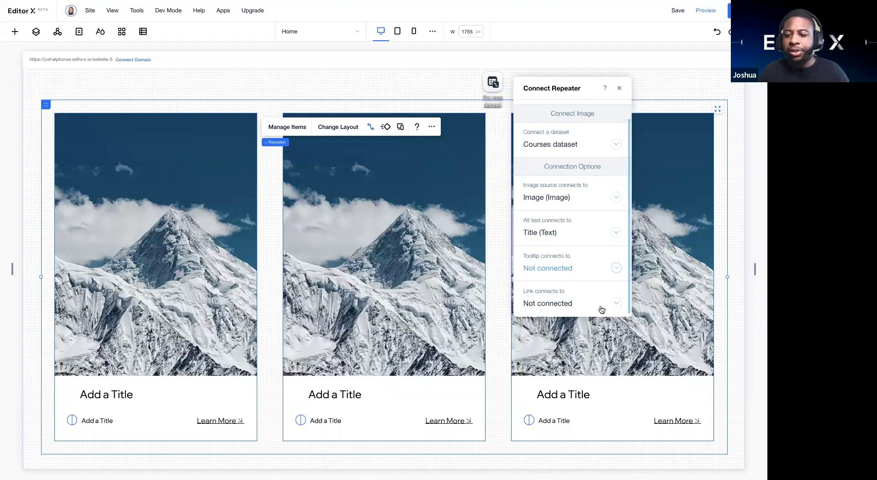
pyautogui.click(616, 303)
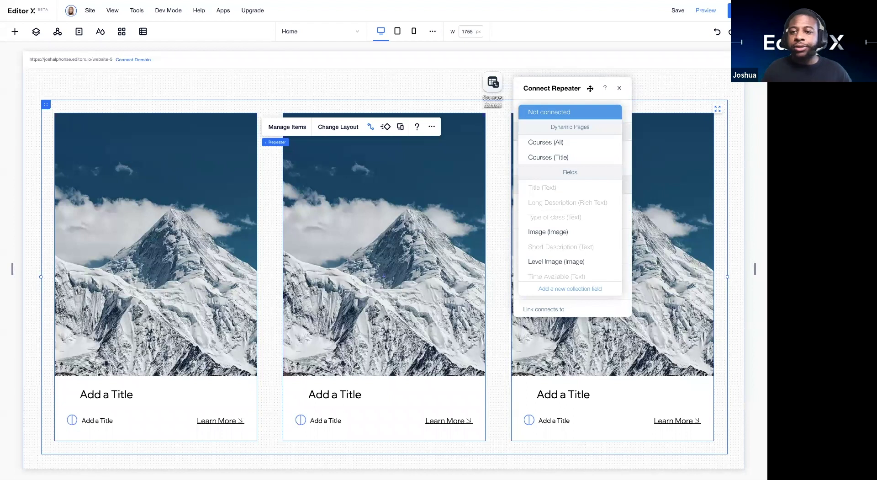
pyautogui.click(553, 110)
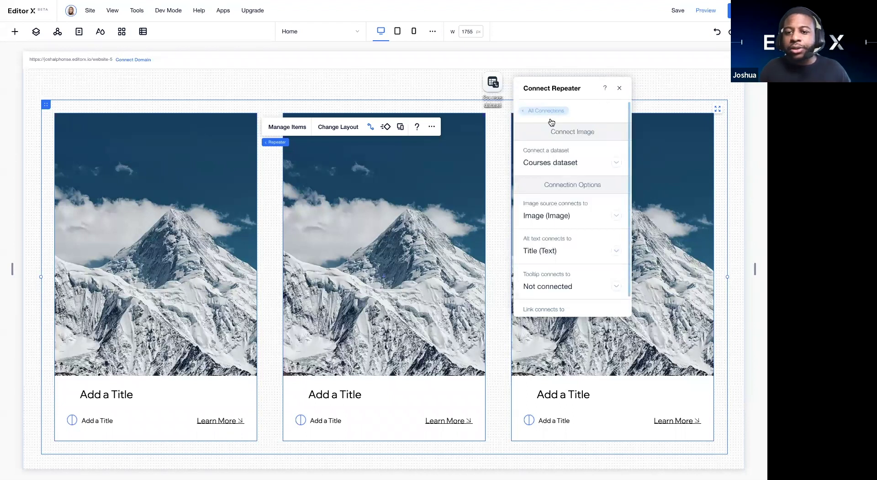
pyautogui.click(548, 111)
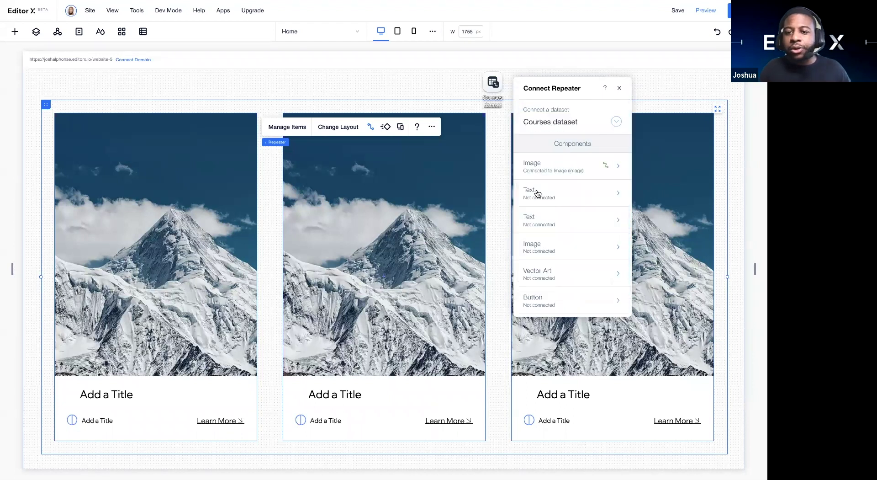
# Step: Bind the cards' first text element to the Courses Title (Text) field
pyautogui.click(619, 197)
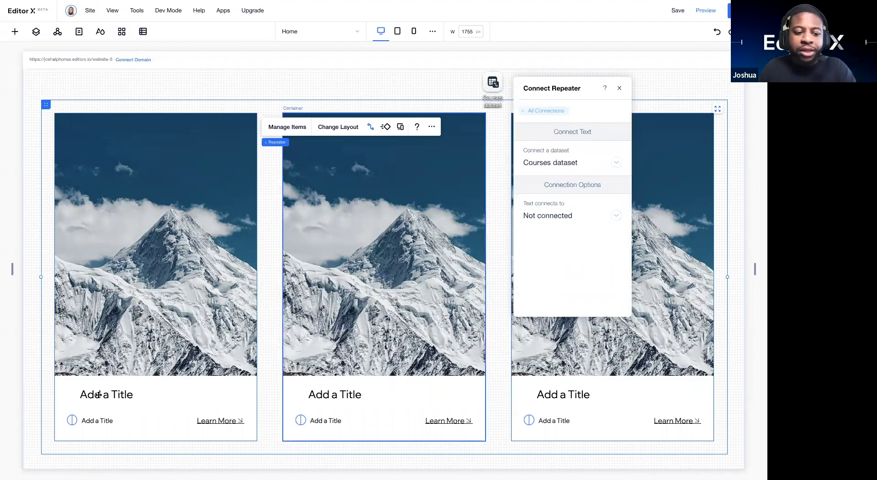
pyautogui.moveTo(98, 395); pyautogui.dragTo(98, 393)
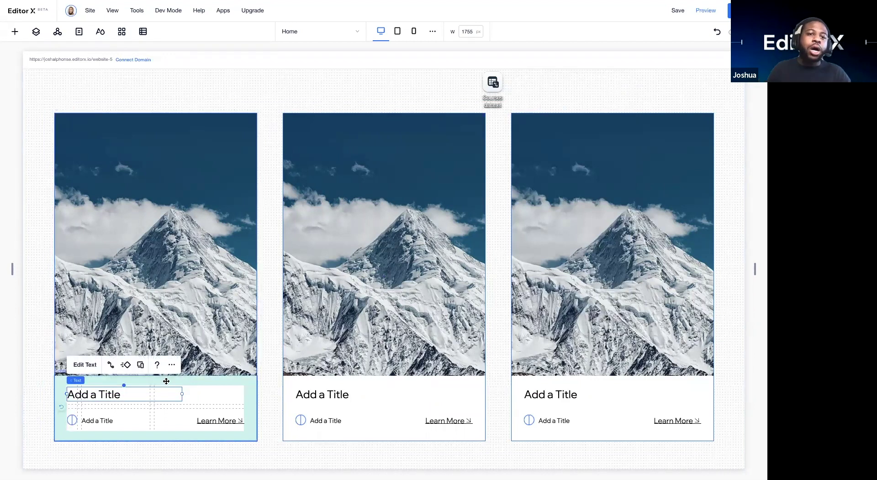
pyautogui.click(274, 252)
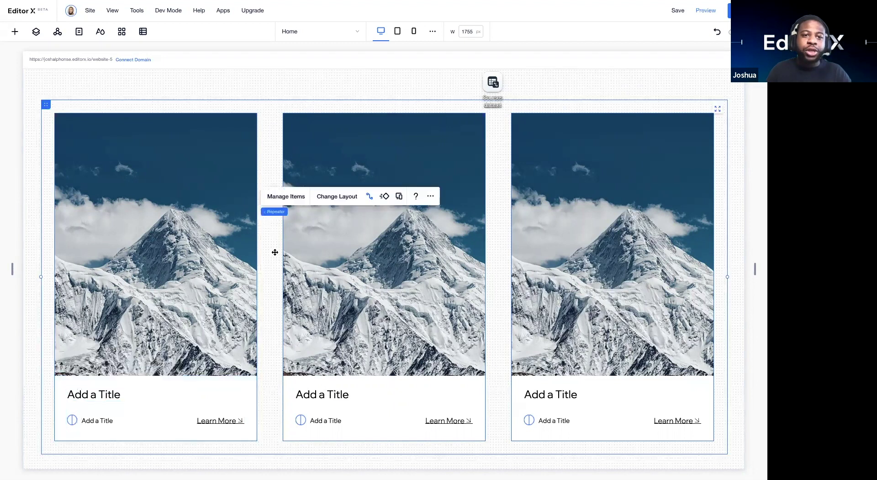
pyautogui.click(369, 196)
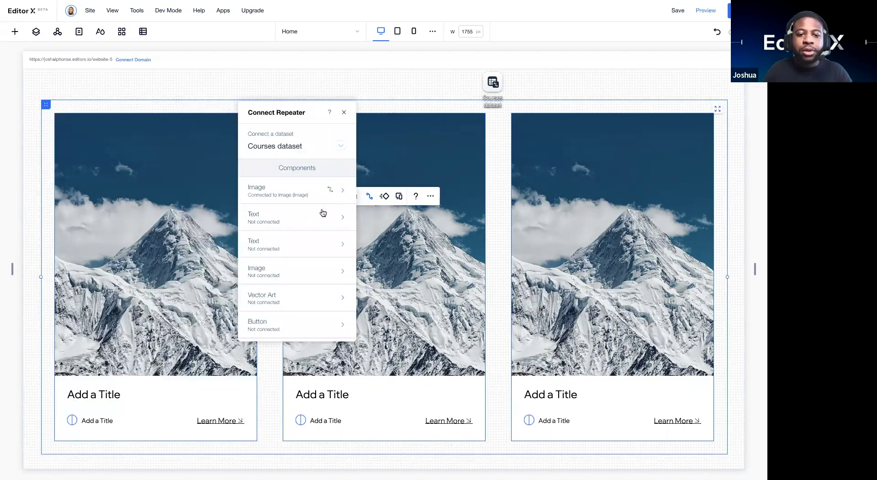
pyautogui.click(321, 211)
pyautogui.click(333, 237)
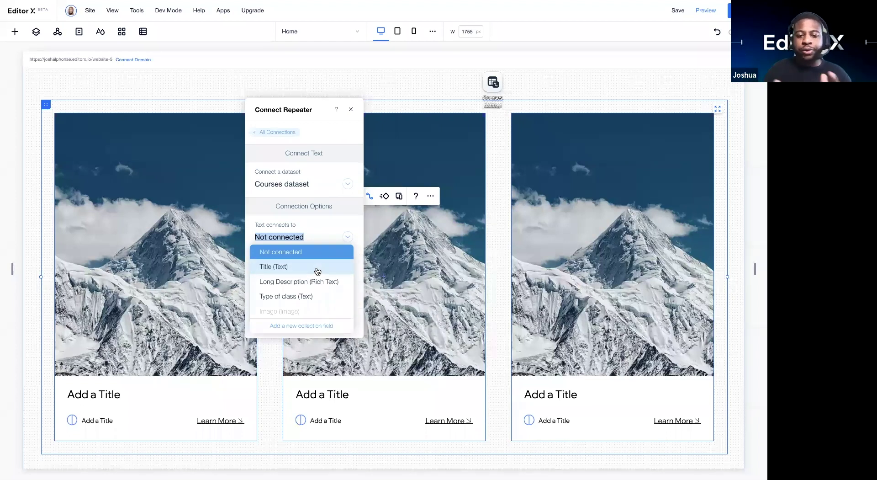
pyautogui.click(316, 266)
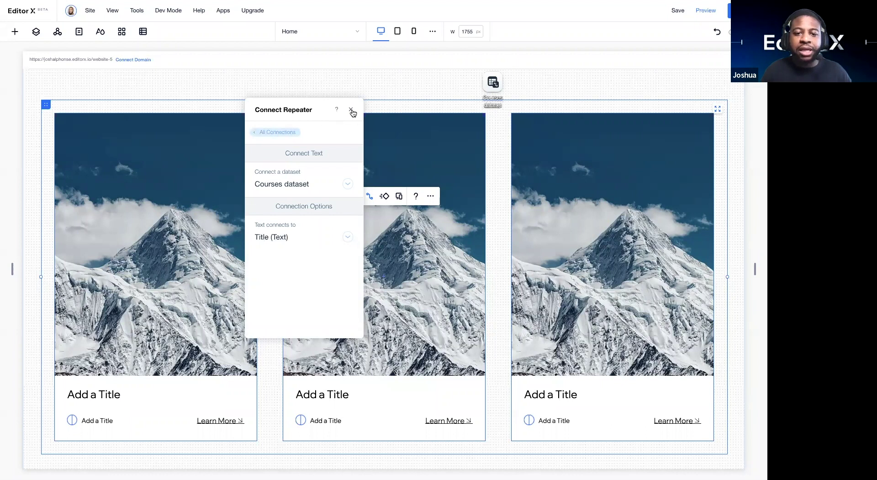
pyautogui.click(286, 133)
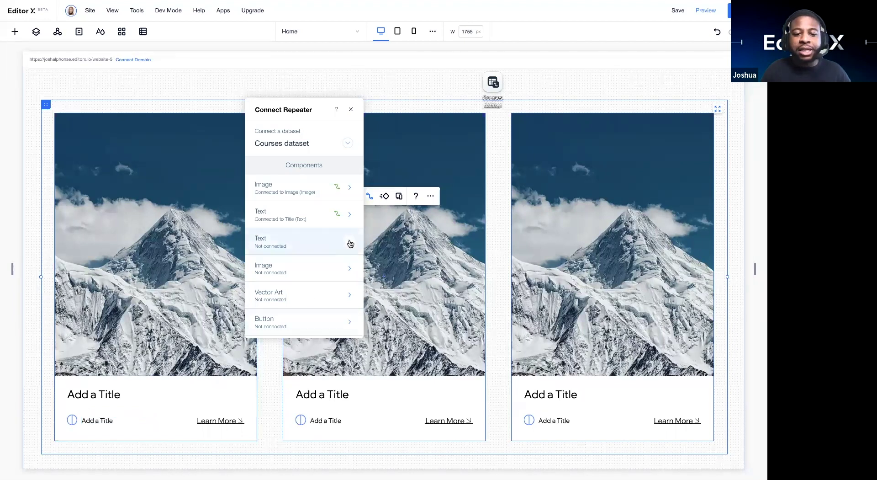
# Step: Bind the cards' second text element to the Level (Text) field
pyautogui.click(350, 244)
pyautogui.click(341, 235)
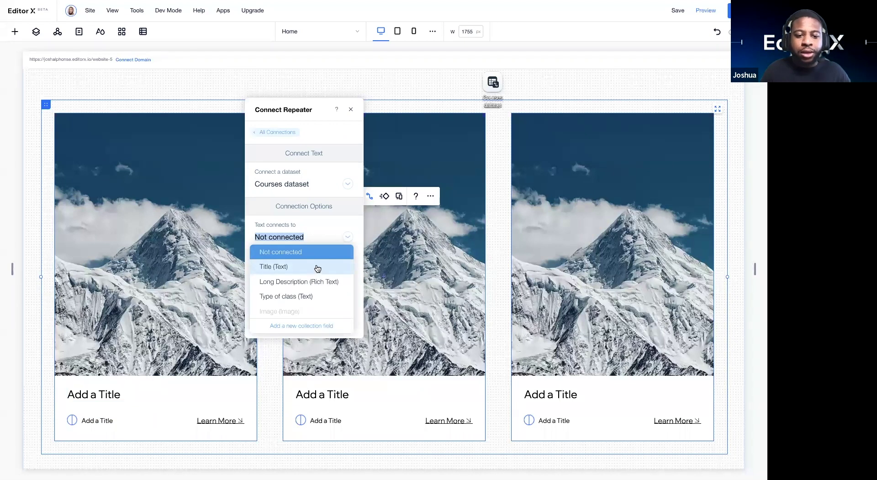
pyautogui.scroll(-3, 317, 307)
pyautogui.scroll(-4, 315, 310)
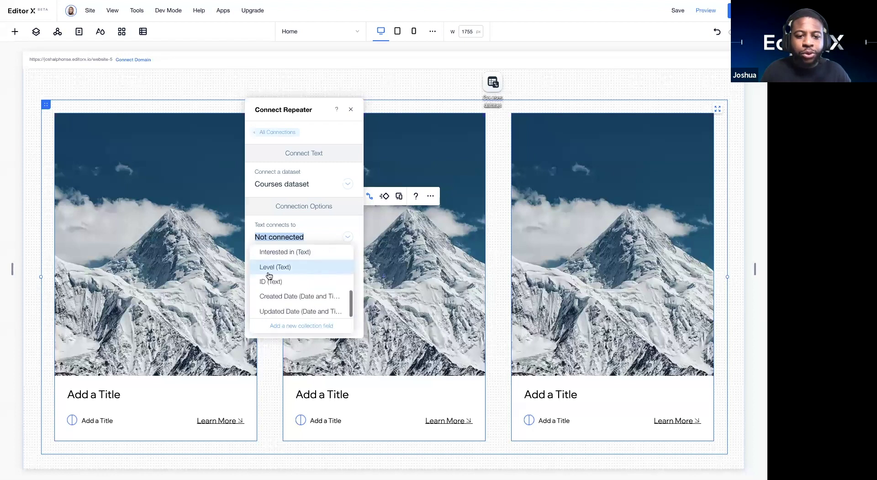
pyautogui.click(289, 263)
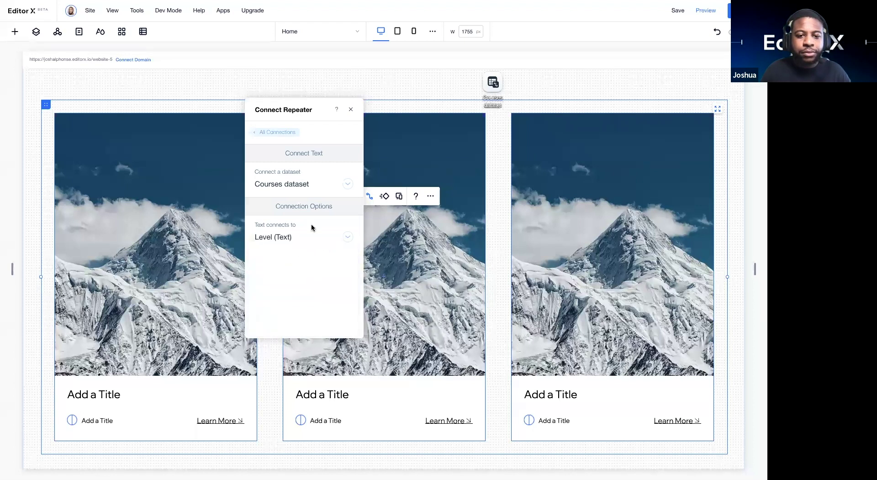
pyautogui.click(287, 131)
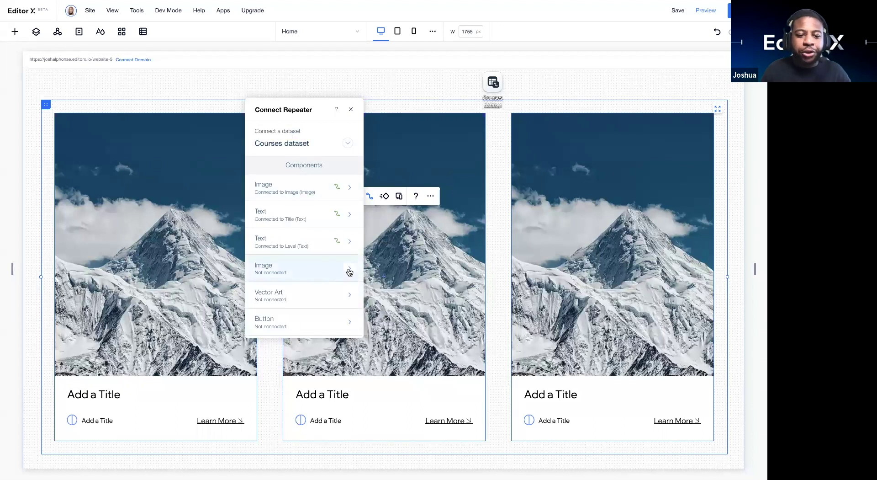
# Step: Connect the small card image to Level Image, with Level as its alt text
pyautogui.click(304, 275)
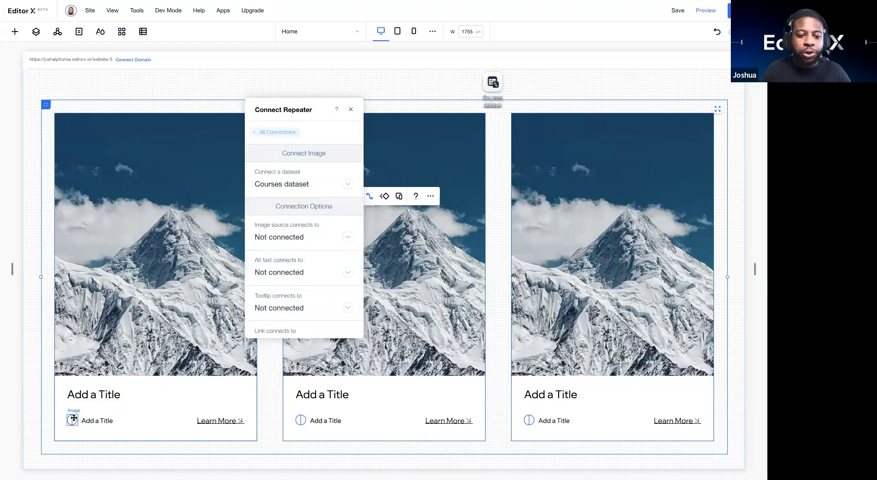
pyautogui.click(333, 248)
pyautogui.scroll(-2, 284, 297)
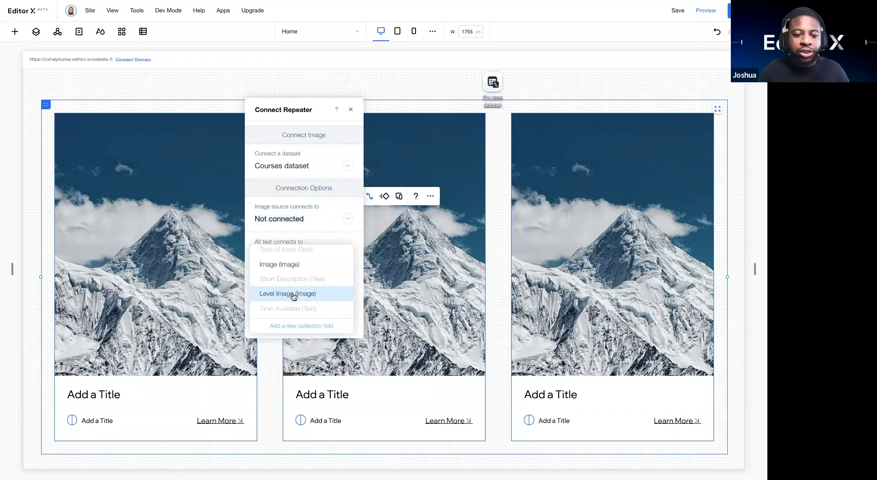
pyautogui.click(294, 295)
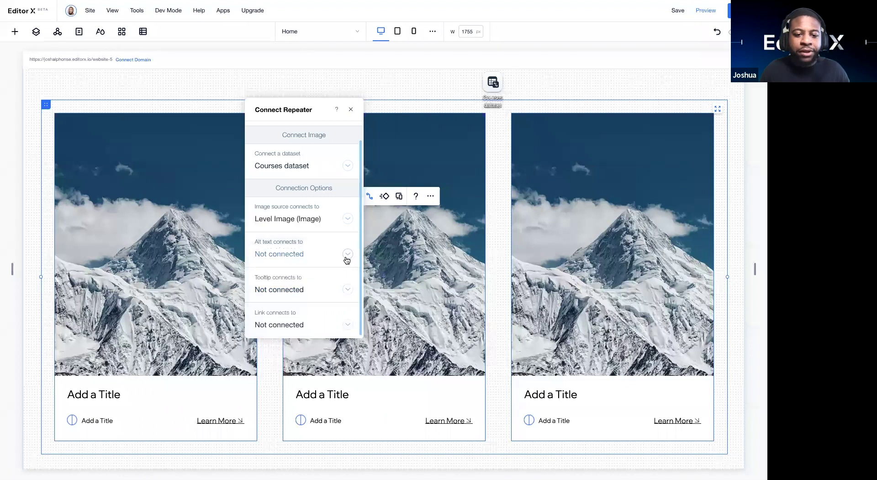
pyautogui.click(345, 256)
pyautogui.scroll(-2, 330, 157)
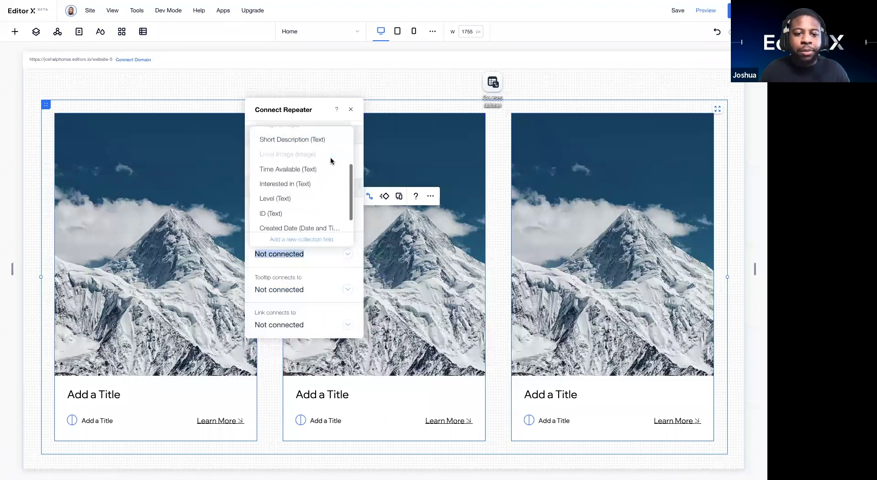
pyautogui.scroll(-1, 328, 169)
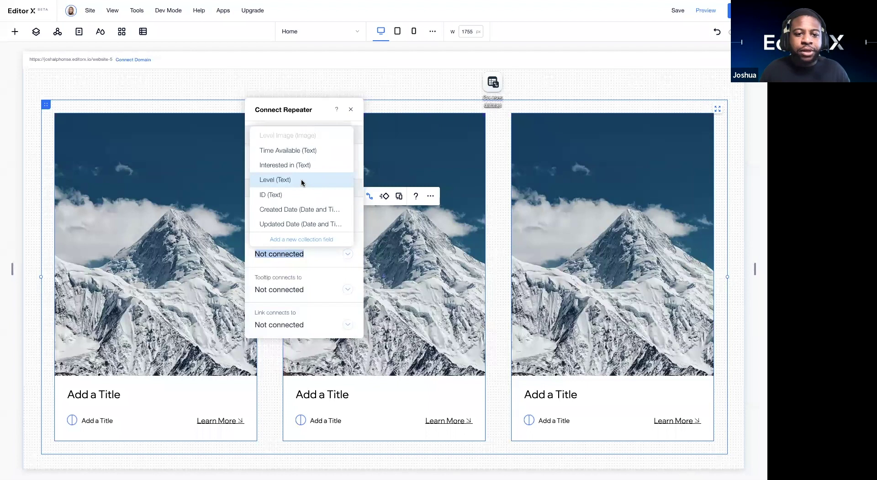
pyautogui.click(301, 179)
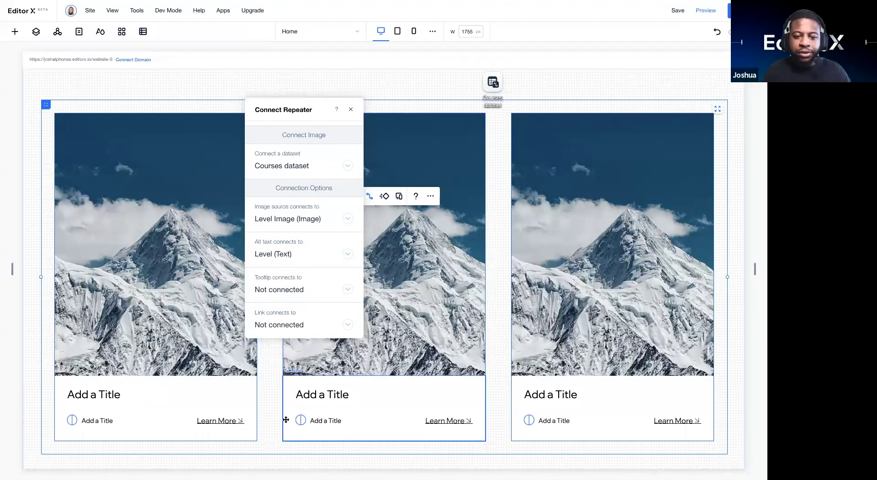
pyautogui.scroll(1, 302, 165)
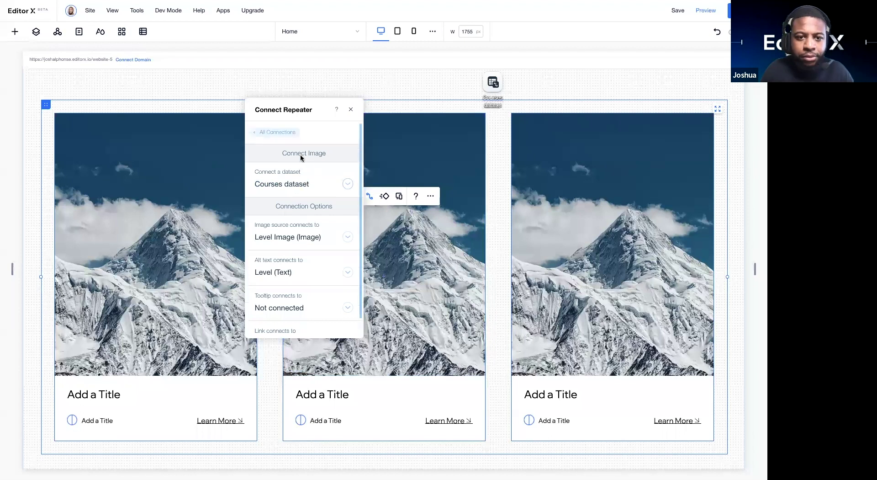
# Step: Make the Learn More button's click action open the Courses (Title) page
pyautogui.click(278, 132)
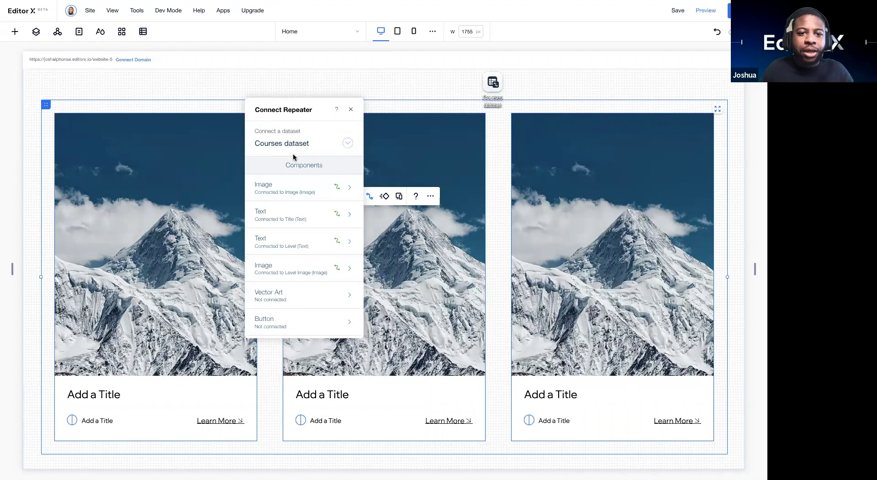
pyautogui.moveTo(294, 110); pyautogui.dragTo(275, 119)
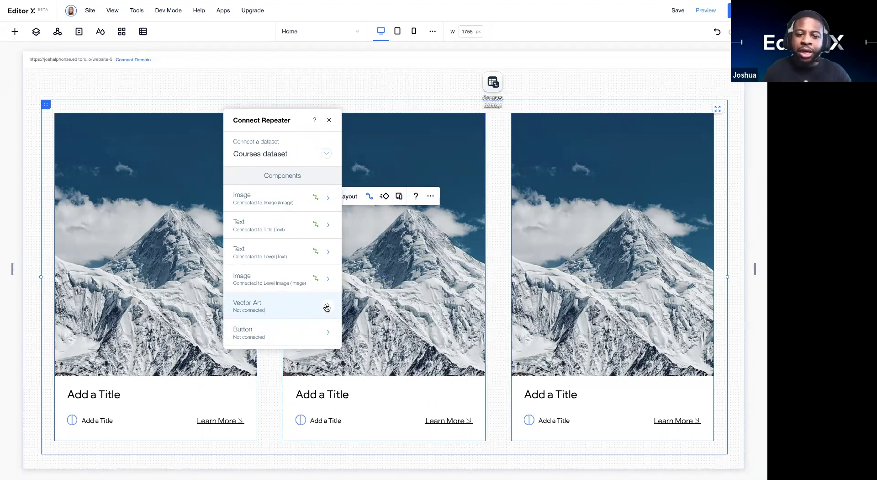
pyautogui.click(327, 338)
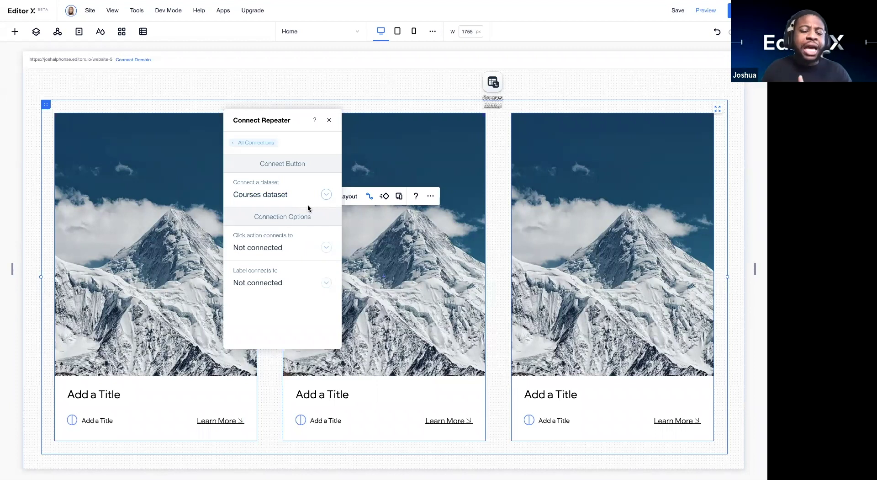
pyautogui.click(326, 258)
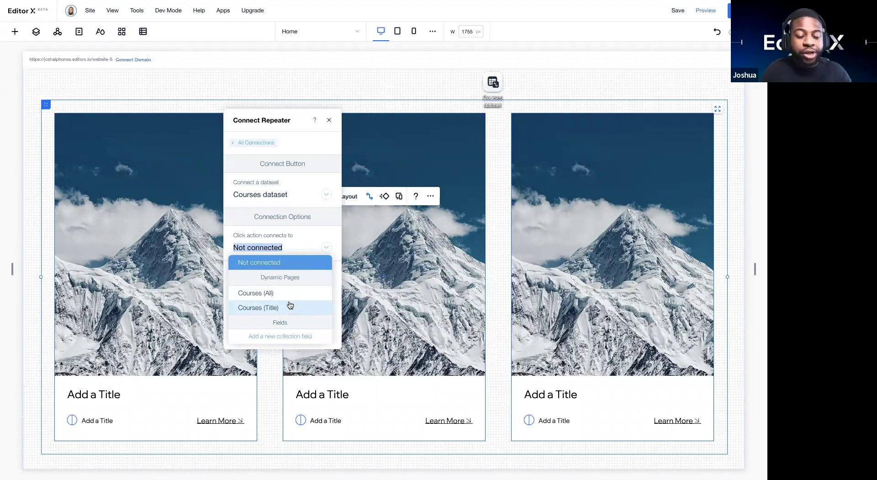
pyautogui.scroll(-3, 289, 304)
pyautogui.scroll(2, 288, 297)
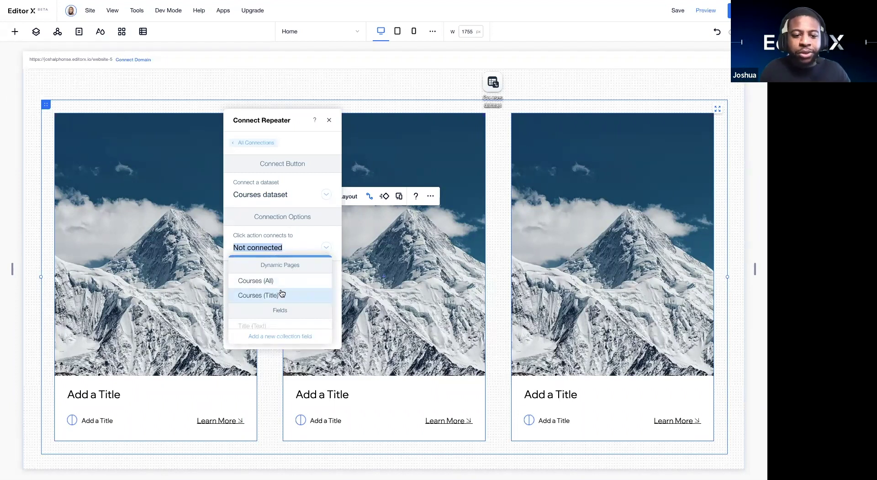
pyautogui.scroll(1, 274, 311)
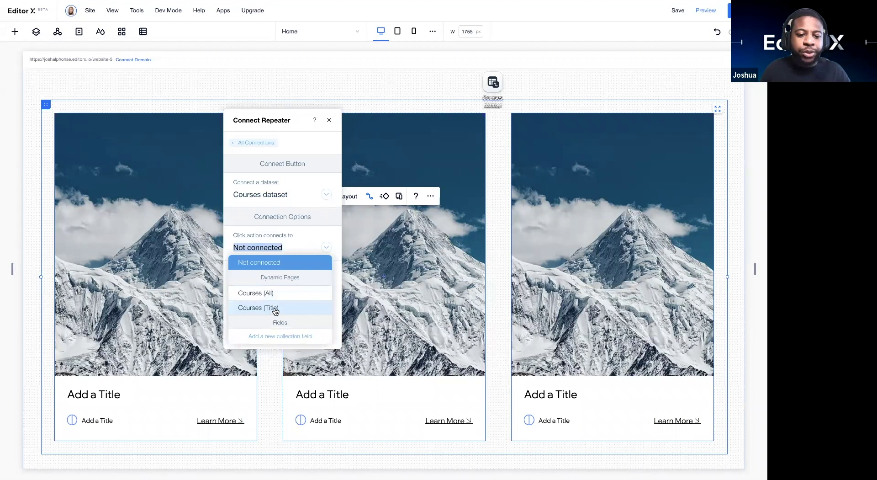
pyautogui.click(276, 309)
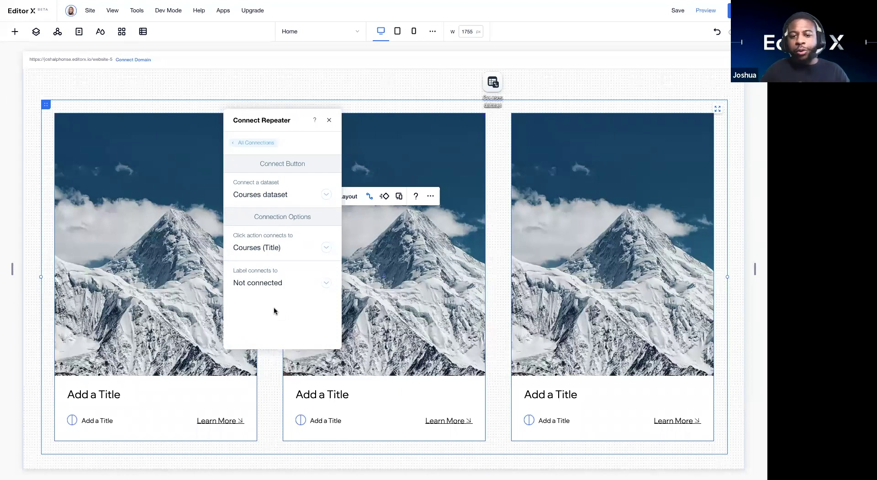
pyautogui.click(328, 121)
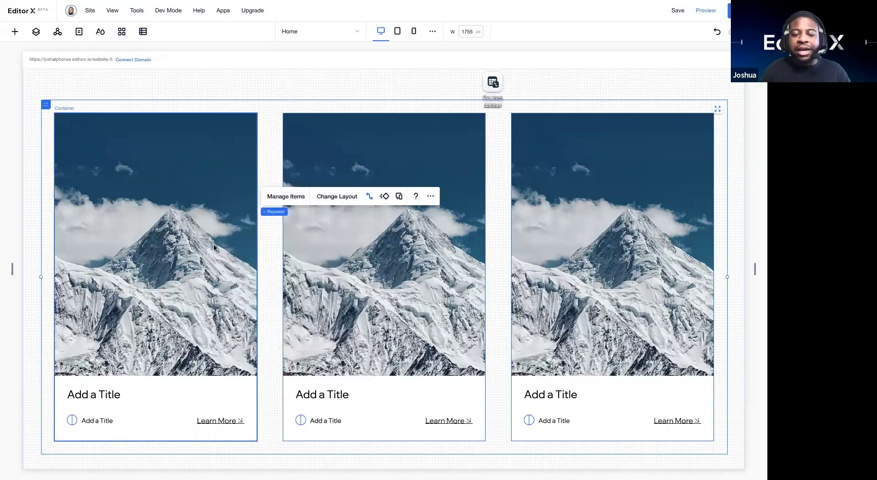
# Step: Review the repeater's connections, then preview the site
pyautogui.click(370, 196)
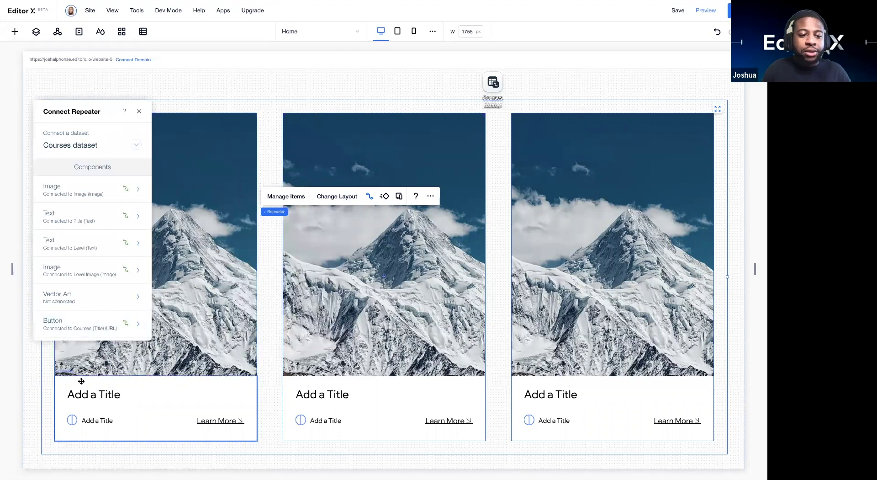
pyautogui.scroll(-3, 255, 215)
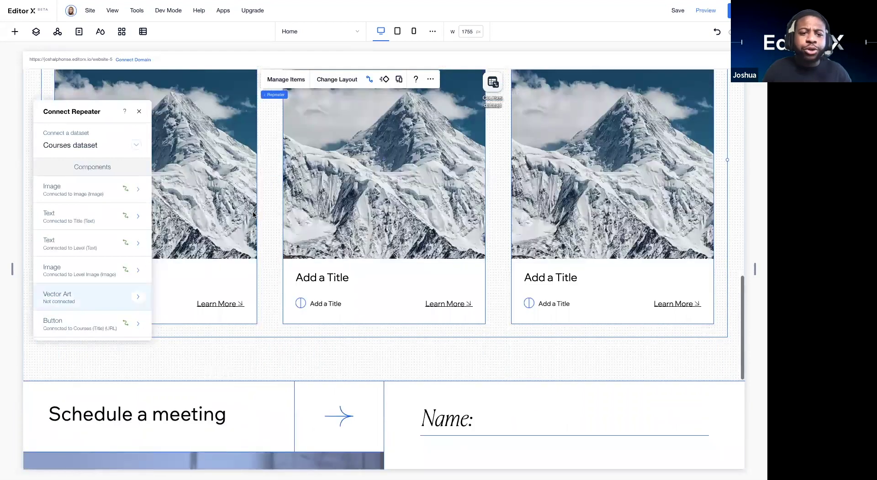
pyautogui.scroll(5, 575, 39)
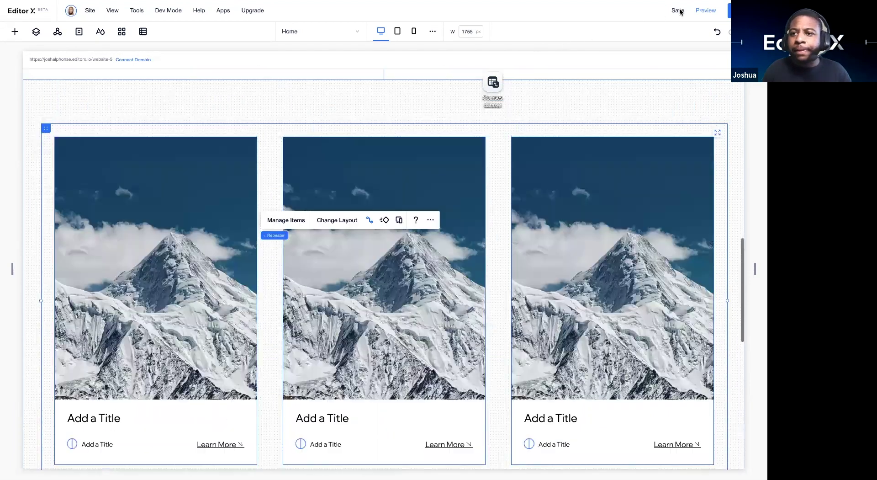
pyautogui.click(704, 11)
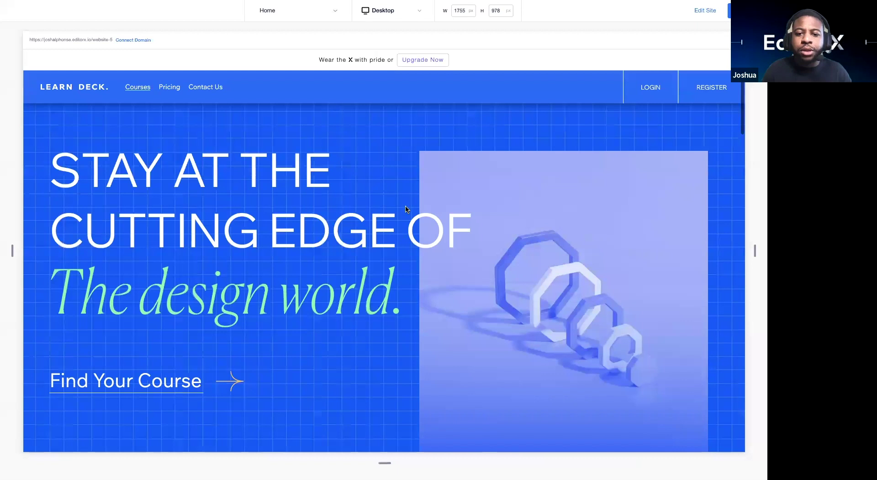
pyautogui.scroll(-10, 55, 246)
pyautogui.scroll(-5, 55, 246)
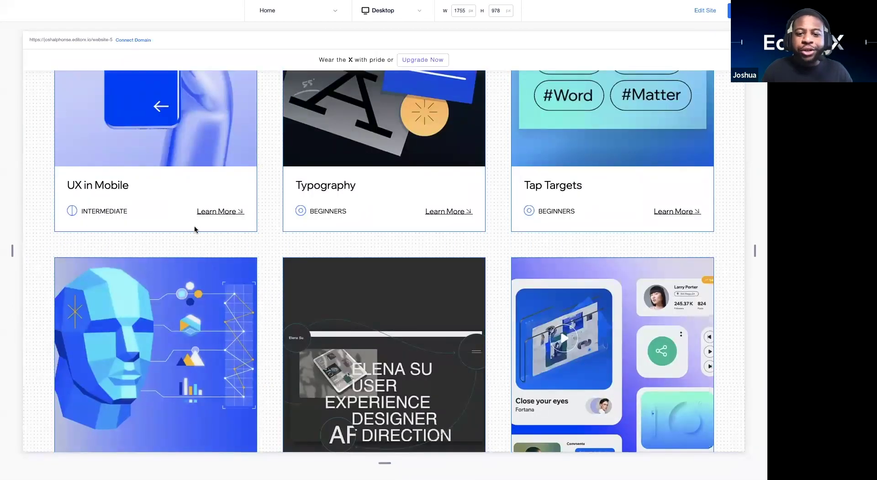
pyautogui.scroll(-2, 195, 227)
pyautogui.scroll(-2, 194, 229)
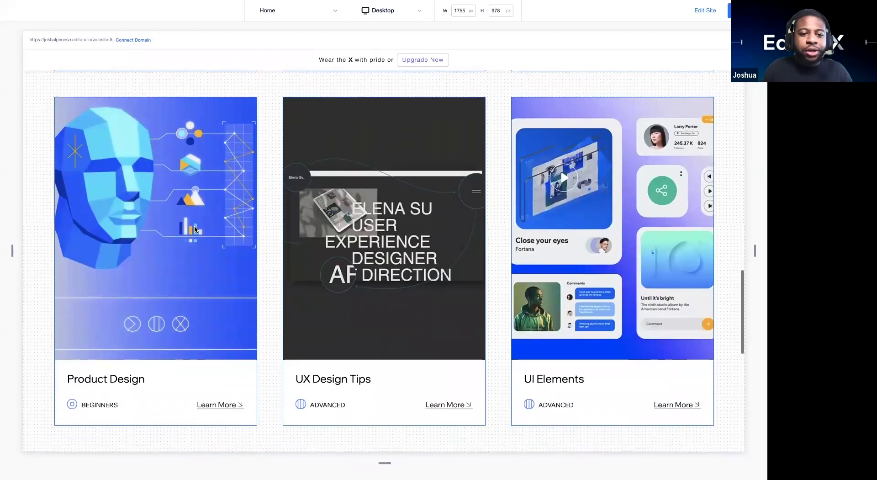
pyautogui.scroll(-2, 195, 230)
pyautogui.scroll(11, 194, 229)
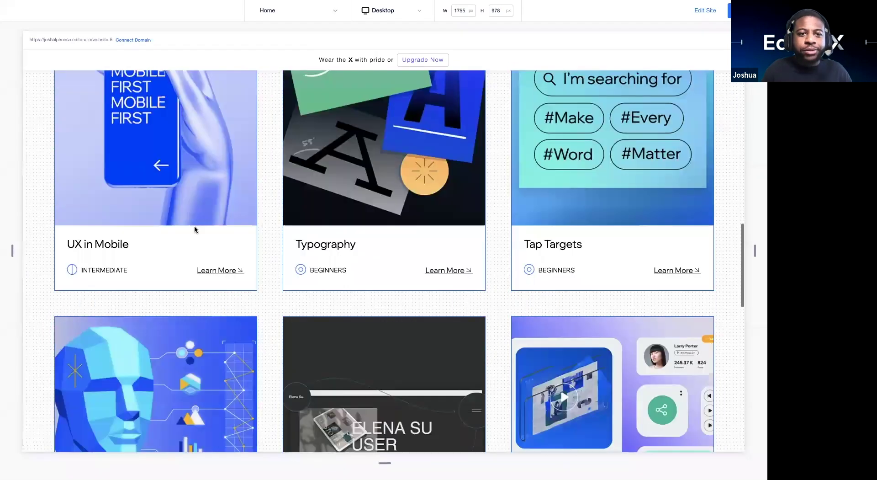
pyautogui.scroll(-2, 195, 229)
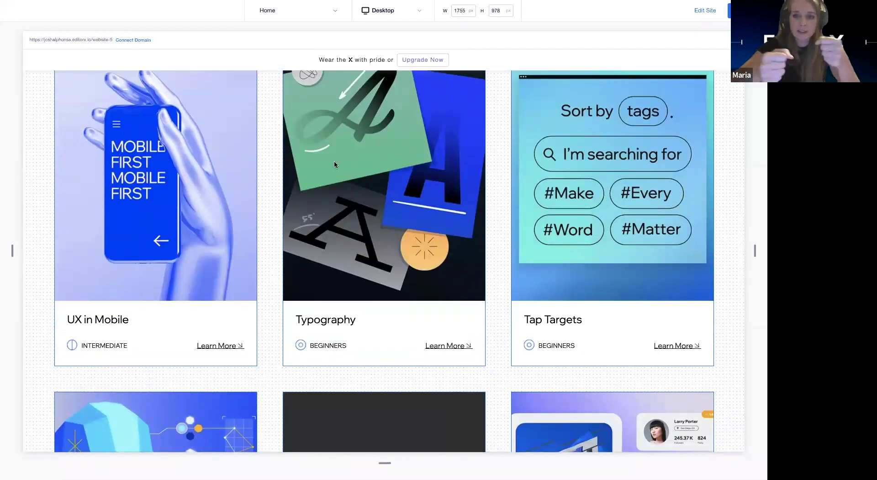
pyautogui.scroll(6, 487, 263)
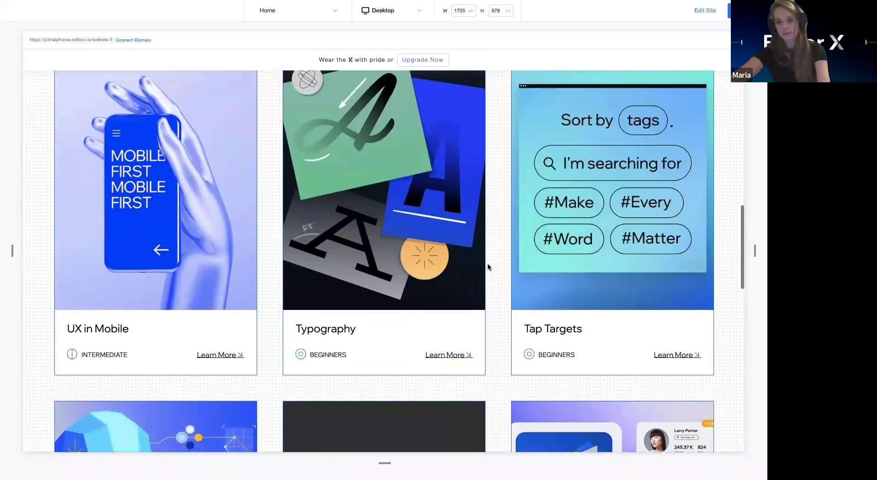
pyautogui.scroll(2, 534, 137)
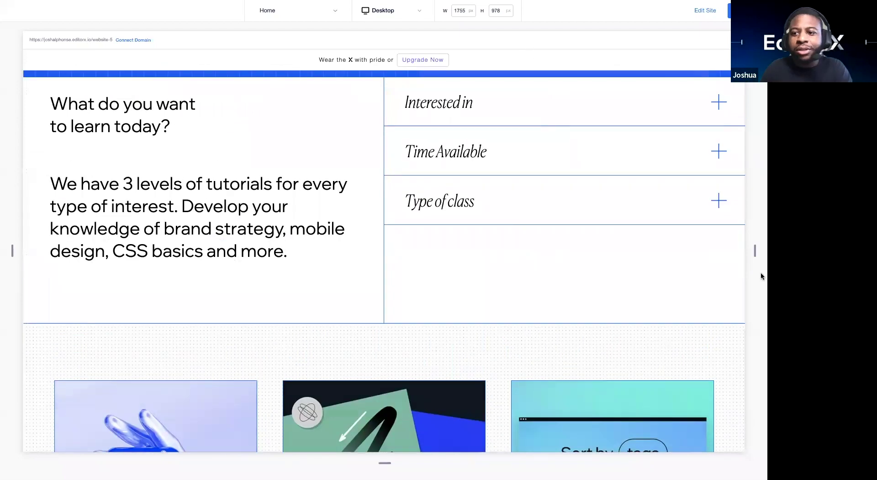
# Step: Narrow the preview to phone width to check how the course cards reflow
pyautogui.moveTo(721, 255); pyautogui.dragTo(466, 219)
pyautogui.scroll(-3, 420, 218)
pyautogui.scroll(-10, 420, 219)
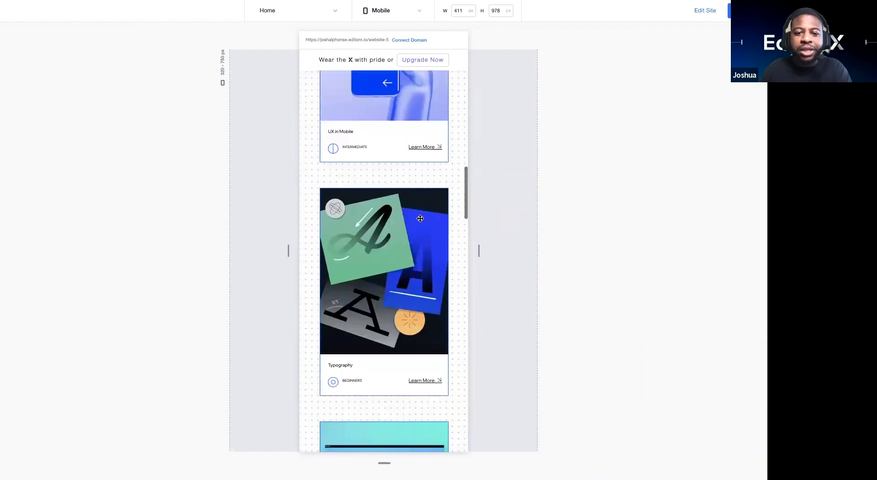
pyautogui.scroll(-12, 420, 218)
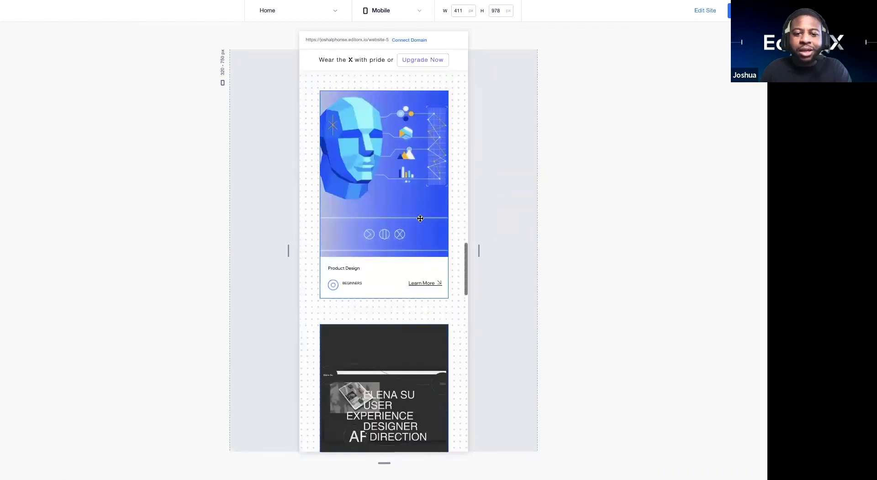
pyautogui.scroll(-8, 420, 218)
pyautogui.scroll(5, 421, 218)
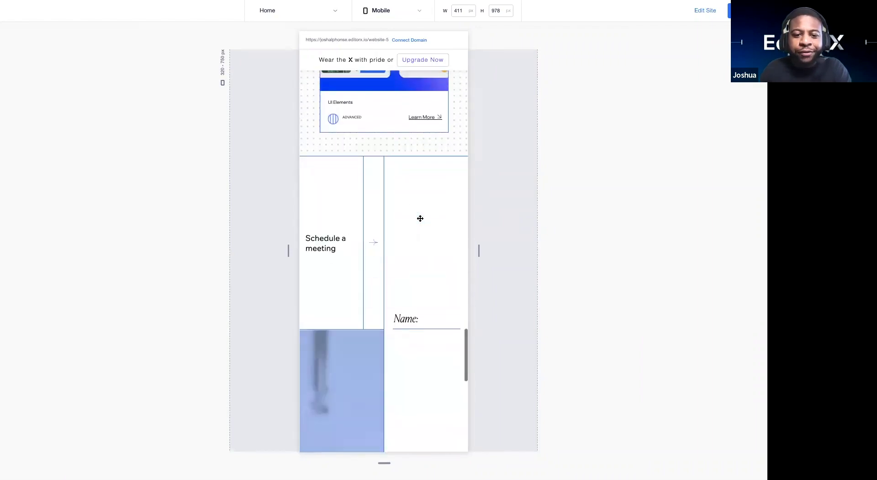
pyautogui.moveTo(290, 247); pyautogui.dragTo(216, 251)
# Step: Preview the page at iPad size, then return to the editor
pyautogui.click(408, 13)
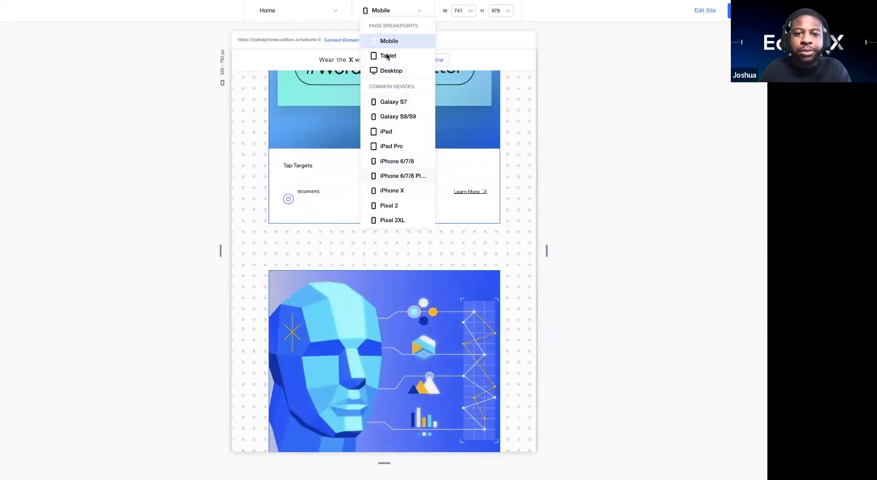
pyautogui.click(386, 131)
pyautogui.scroll(10, 397, 132)
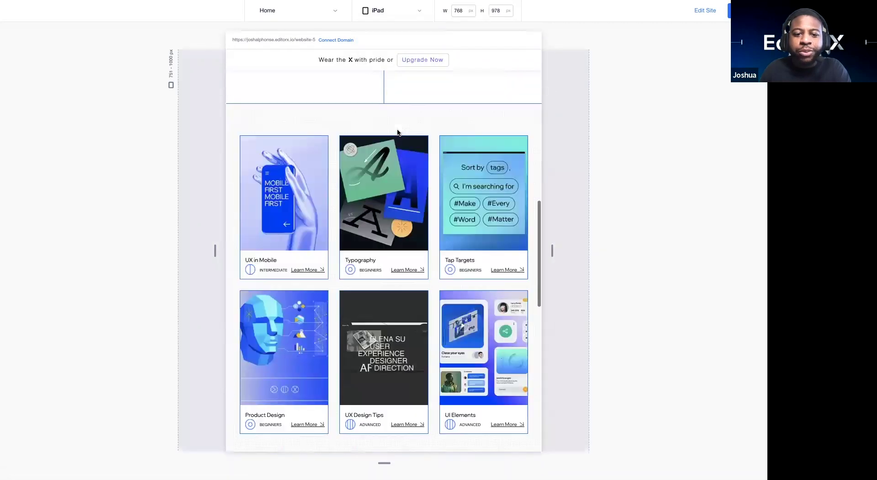
pyautogui.scroll(-3, 396, 132)
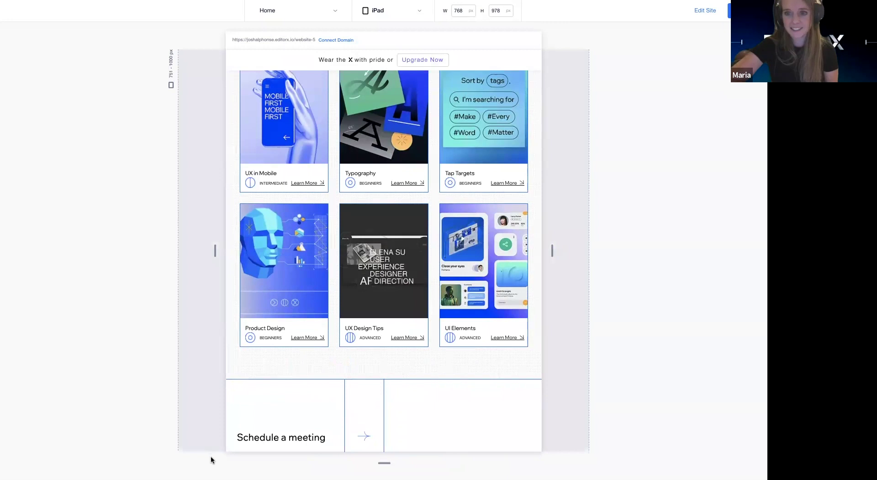
pyautogui.click(702, 12)
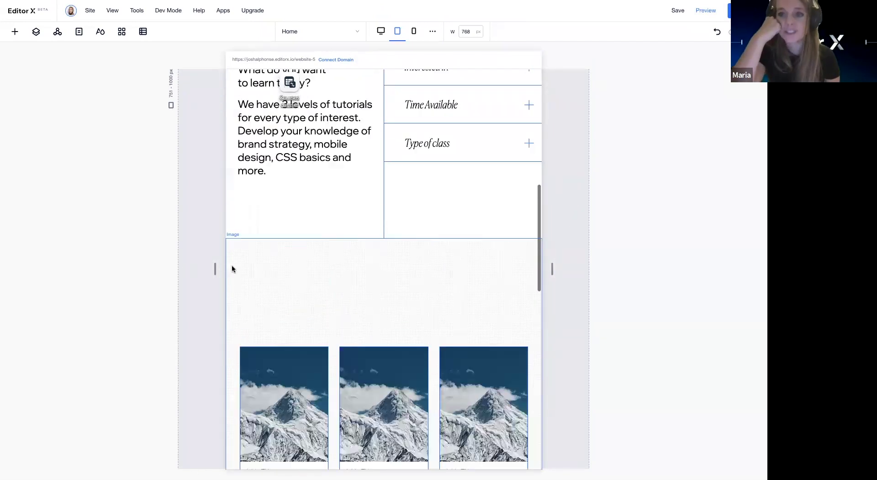
# Step: Widen the tablet canvas to enlarge the cards, then return to the 1755 px desktop layout
pyautogui.scroll(-3, 152, 321)
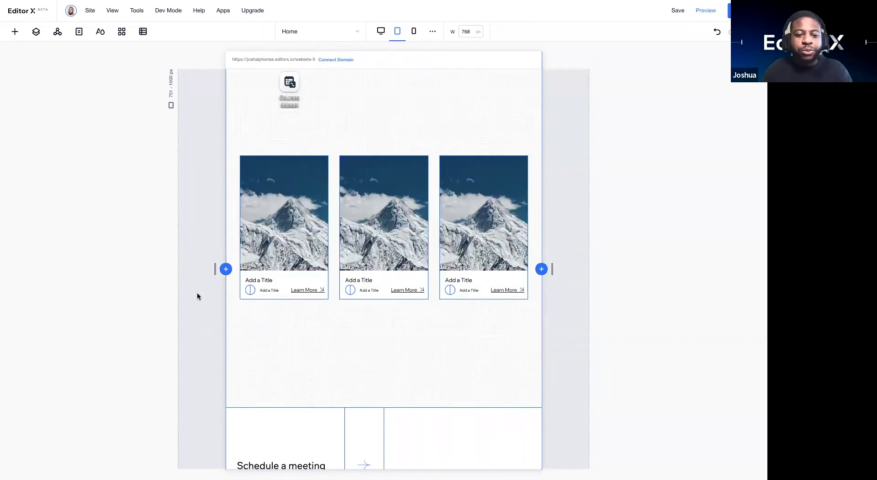
pyautogui.moveTo(214, 271); pyautogui.dragTo(157, 267)
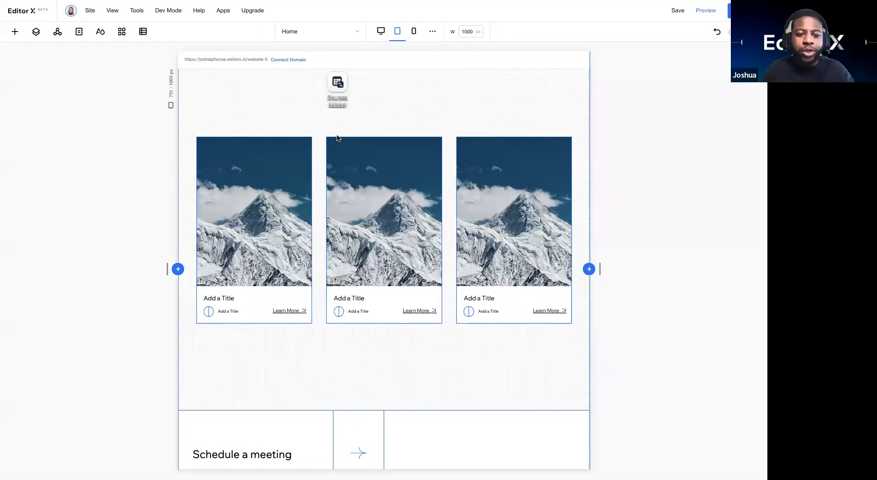
pyautogui.scroll(3, 329, 407)
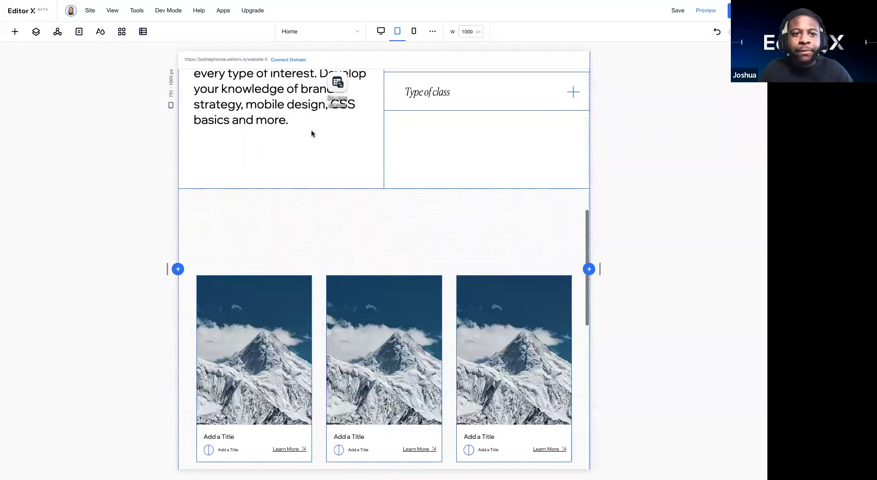
pyautogui.scroll(3, 384, 269)
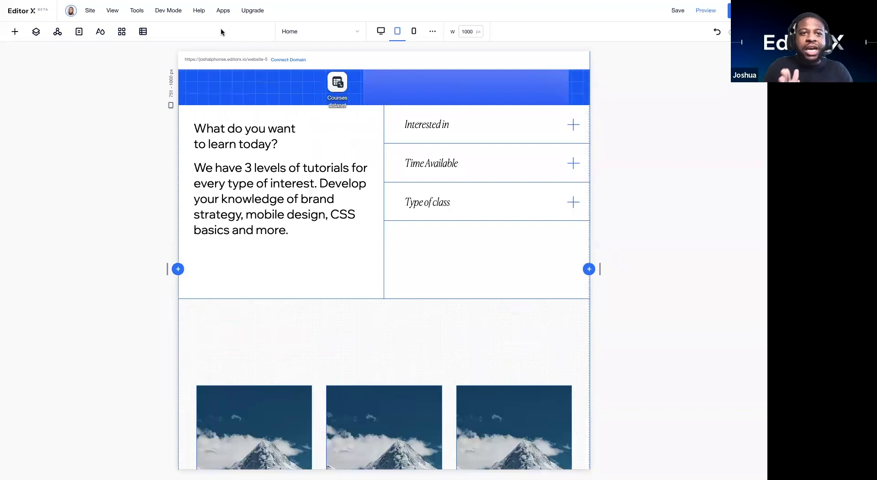
pyautogui.scroll(-10, 270, 167)
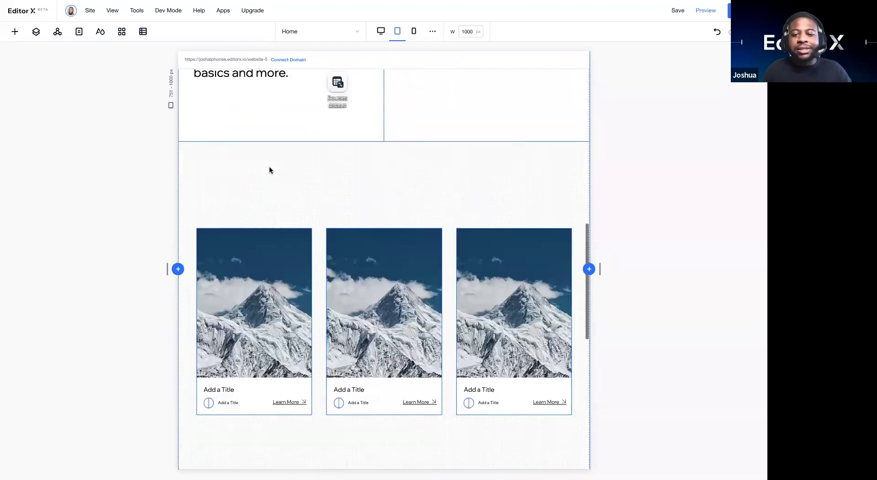
pyautogui.scroll(-1, 270, 170)
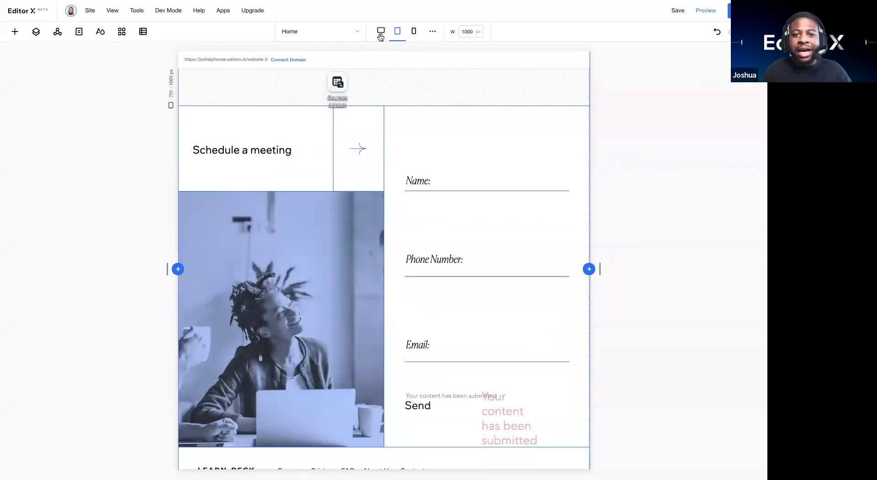
pyautogui.click(379, 33)
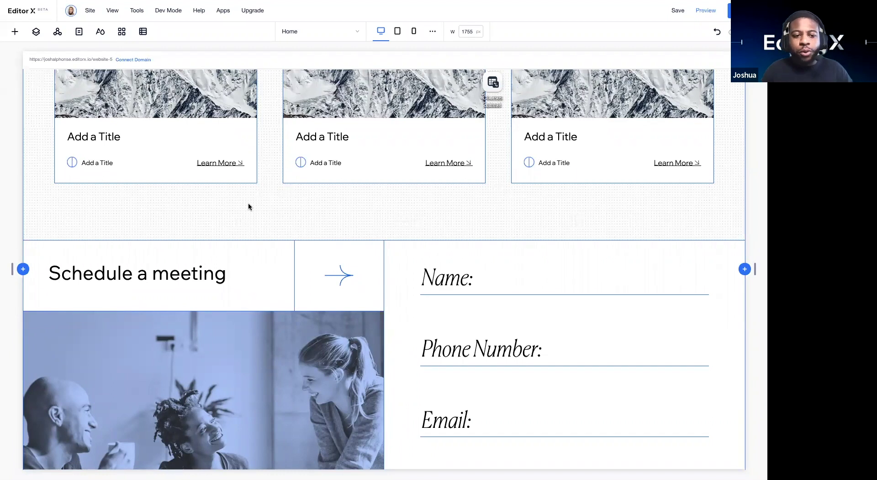
# Step: Scroll the canvas to look over the Schedule a meeting form
pyautogui.scroll(-3, 249, 206)
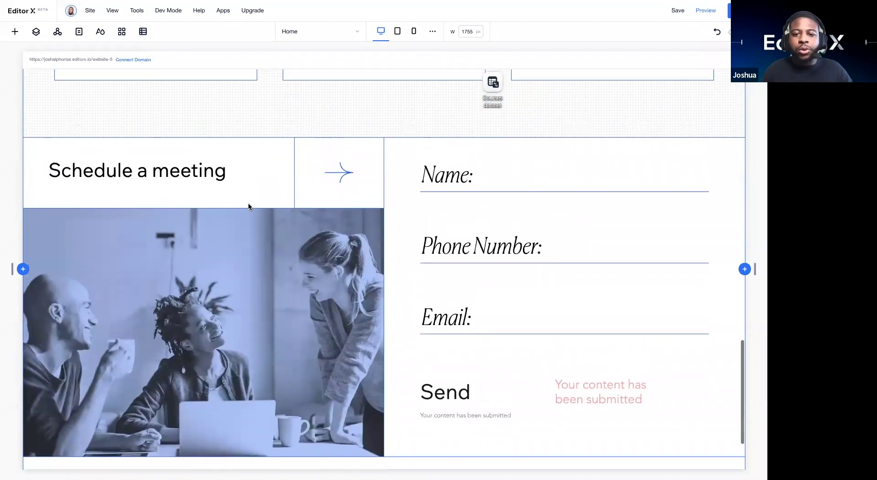
pyautogui.scroll(2, 248, 206)
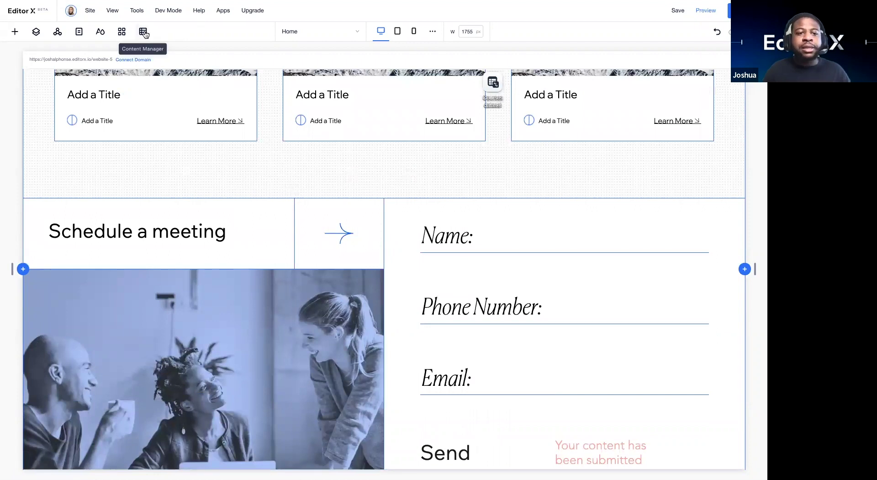
pyautogui.click(144, 31)
pyautogui.click(147, 135)
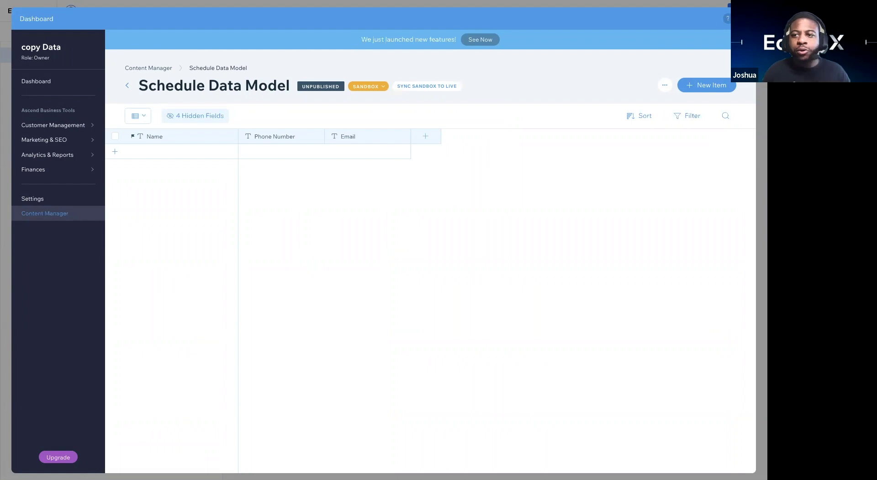
pyautogui.press('Escape')
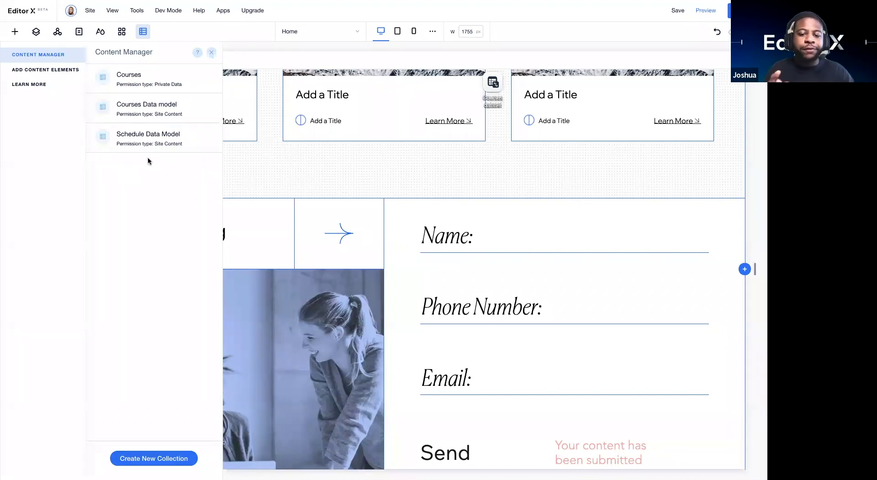
# Step: Create a new collection named 'Schedule a meeting' with Form Submission permissions
pyautogui.click(153, 457)
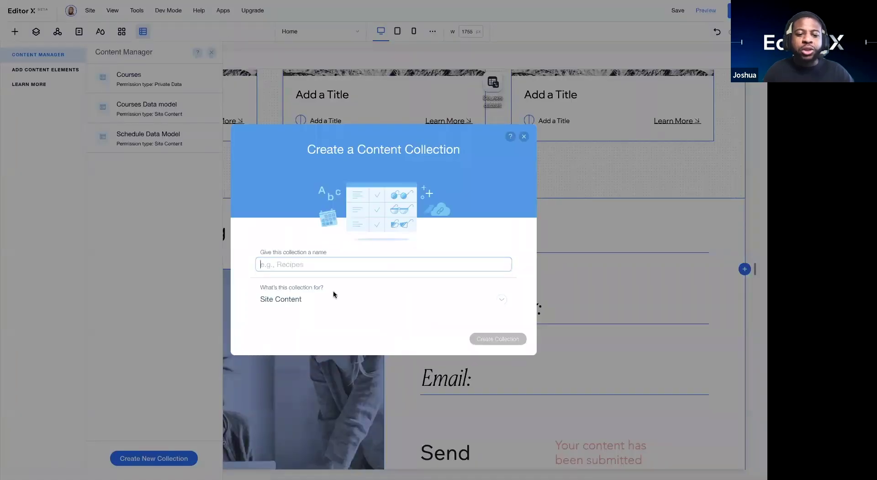
pyautogui.click(323, 264)
pyautogui.write('Sche')
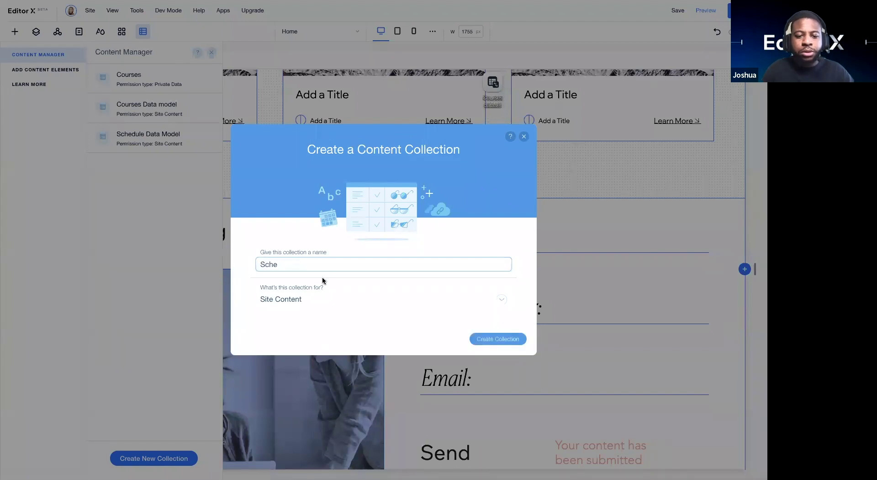
pyautogui.write('dule a meeting')
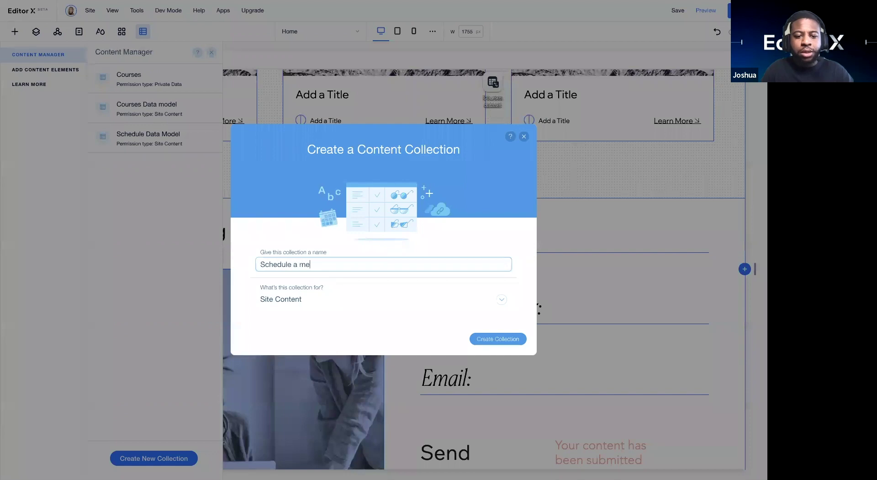
pyautogui.click(310, 298)
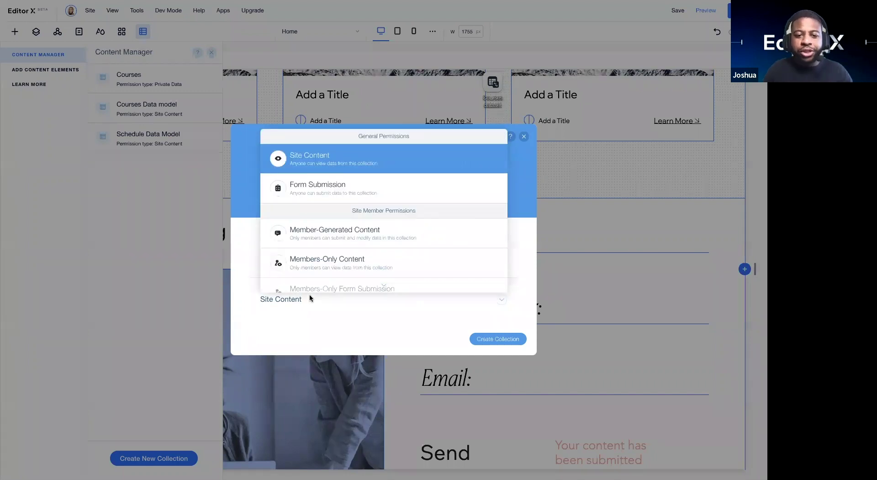
pyautogui.click(356, 186)
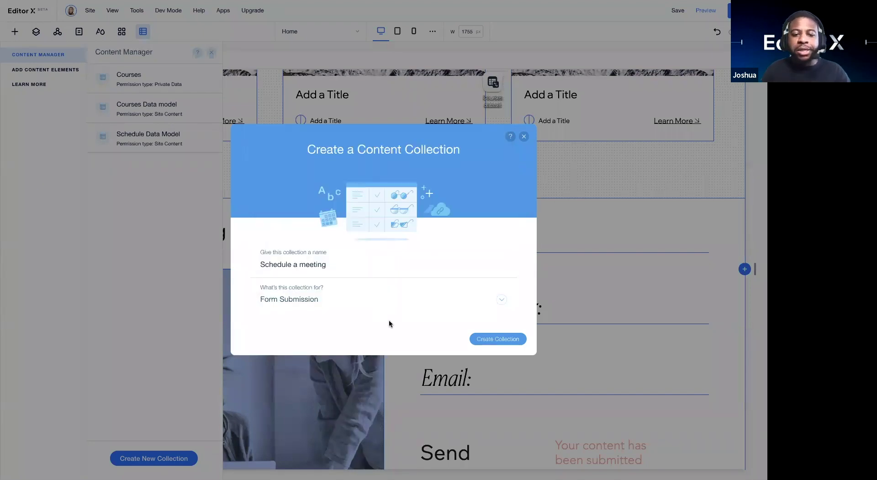
pyautogui.click(501, 340)
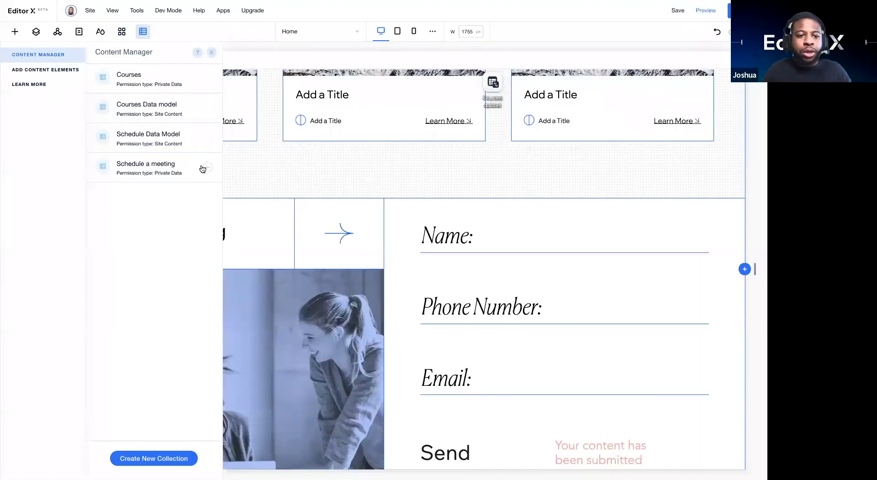
# Step: Start deleting the Schedule a meeting collection, cancel, then view its data and close the dashboard
pyautogui.click(207, 166)
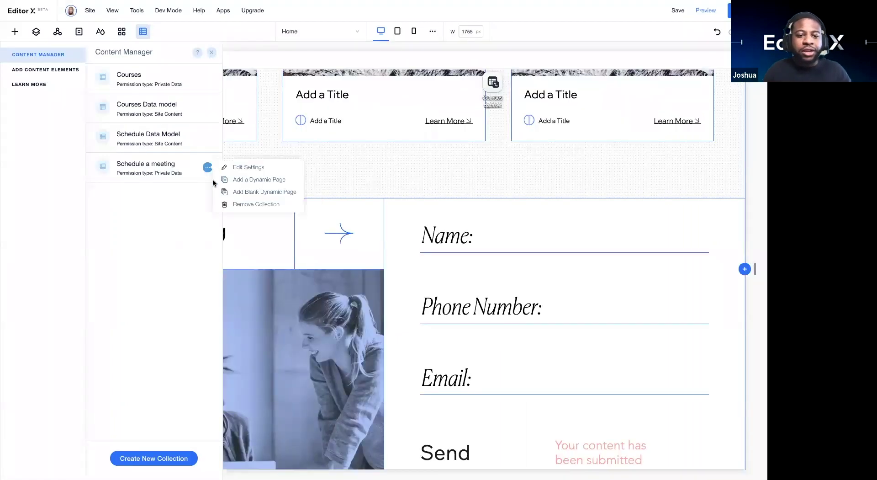
pyautogui.click(228, 204)
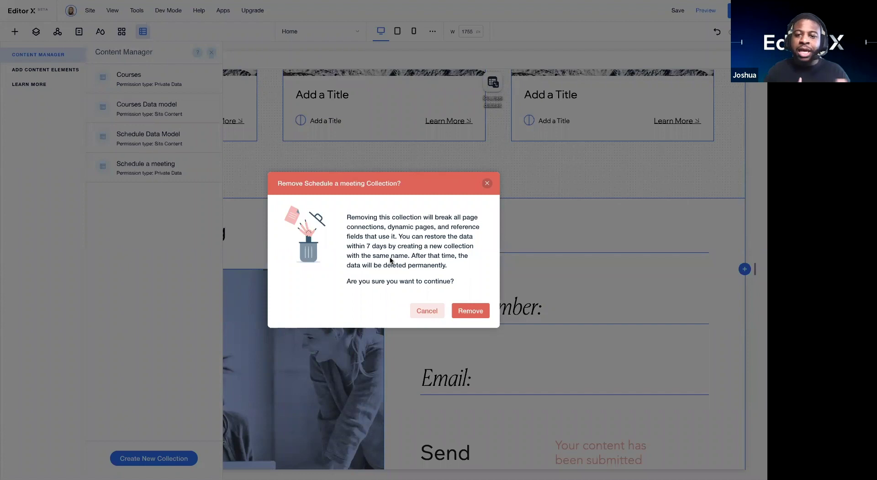
pyautogui.click(486, 183)
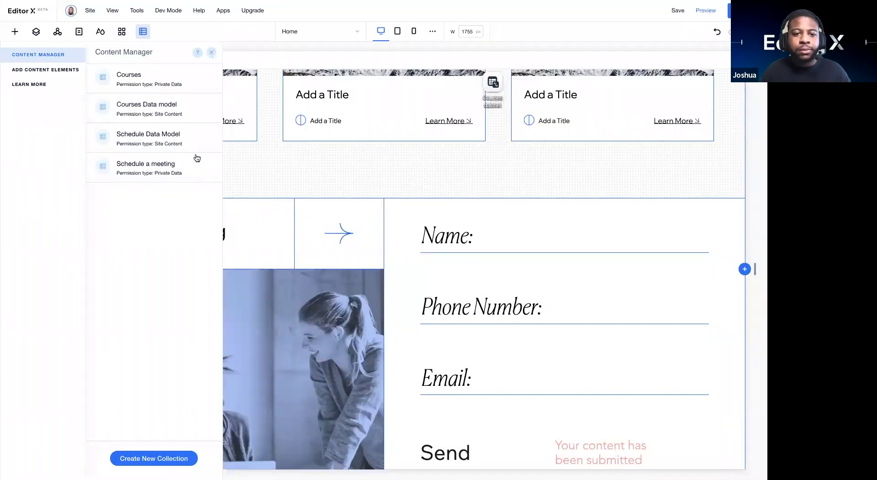
pyautogui.click(164, 171)
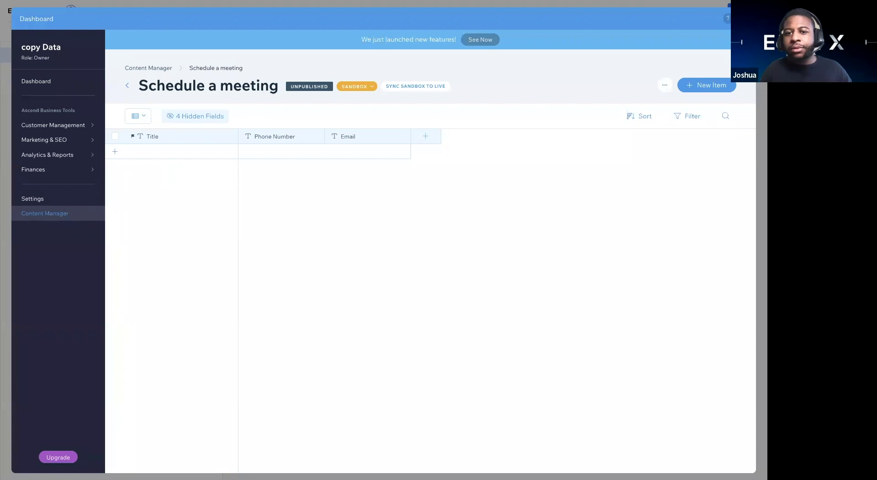
pyautogui.press('Escape')
pyautogui.scroll(-3, 539, 114)
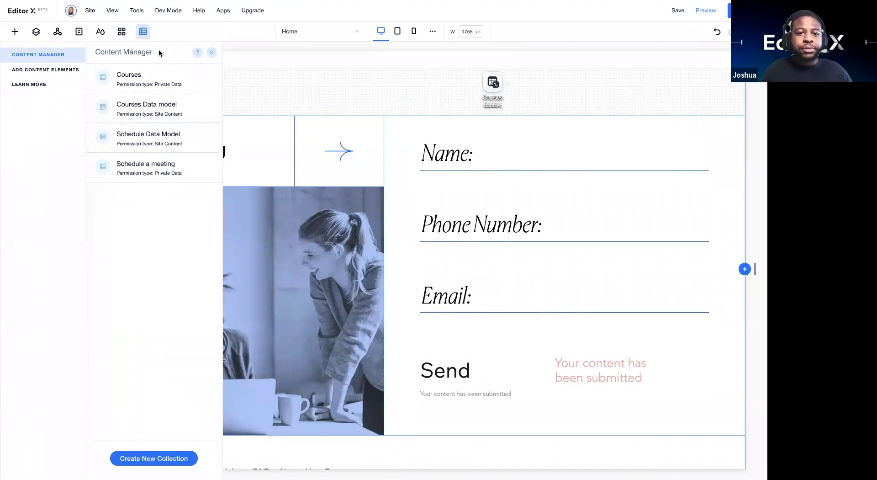
pyautogui.click(461, 150)
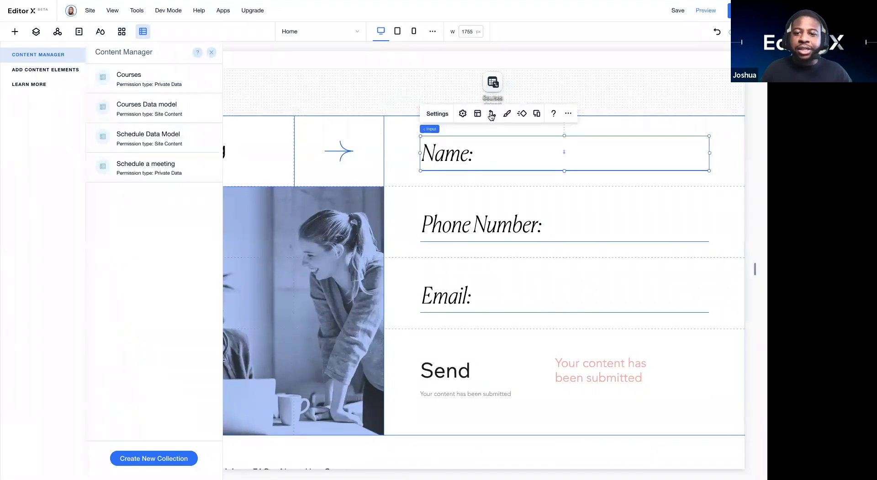
pyautogui.click(492, 114)
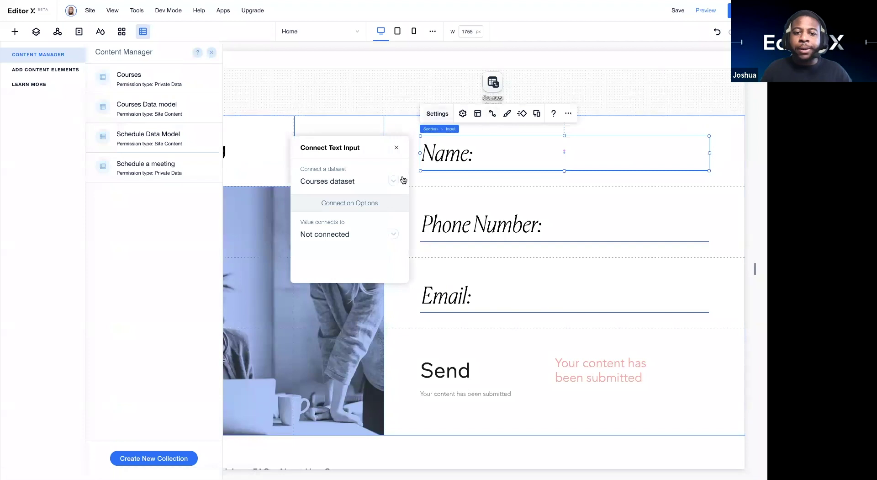
pyautogui.click(391, 180)
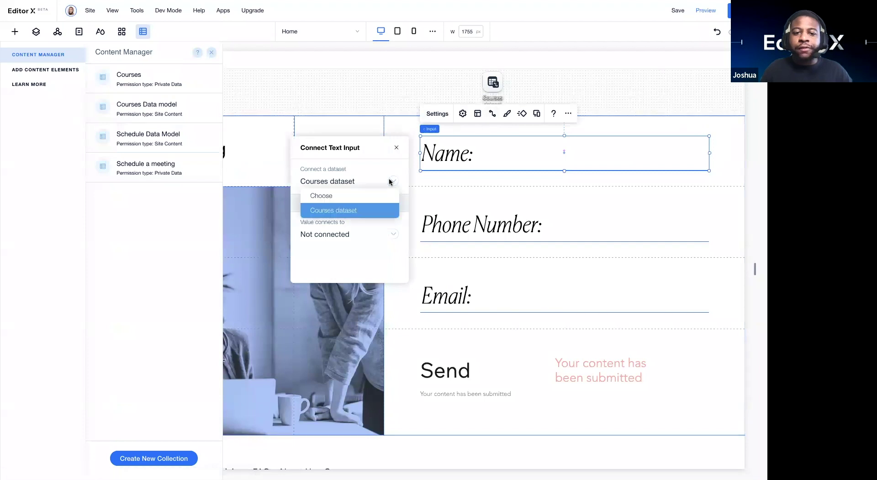
pyautogui.click(395, 148)
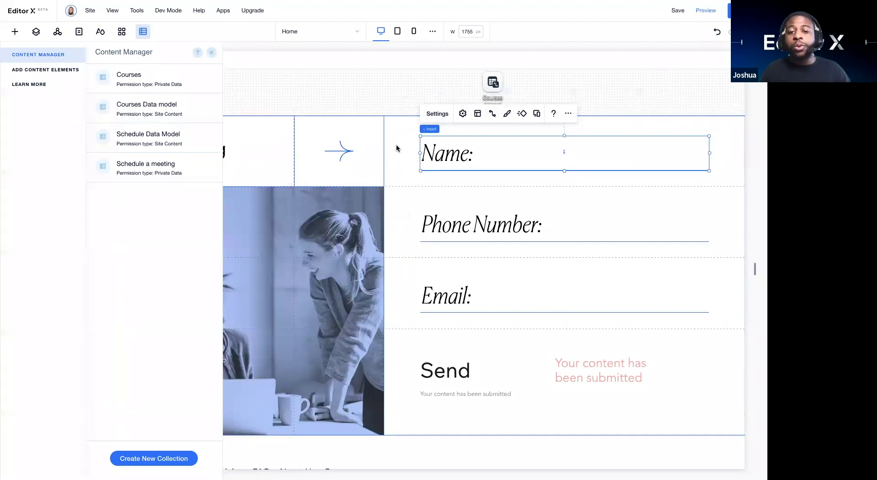
pyautogui.click(396, 190)
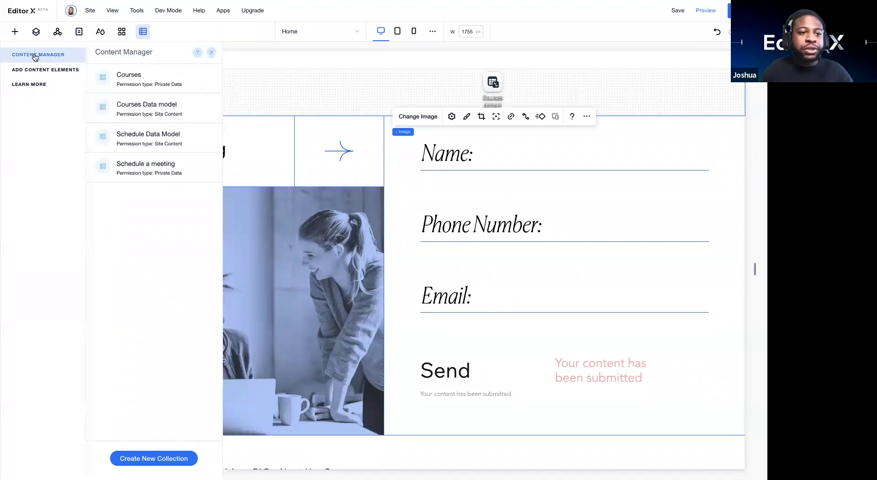
# Step: Add a dataset to the page, delete it, then add a fresh dataset again
pyautogui.click(35, 71)
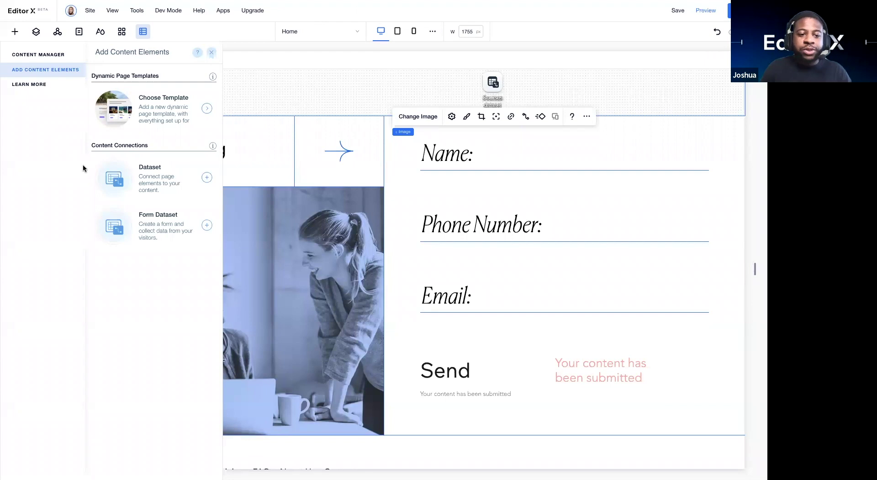
pyautogui.click(174, 179)
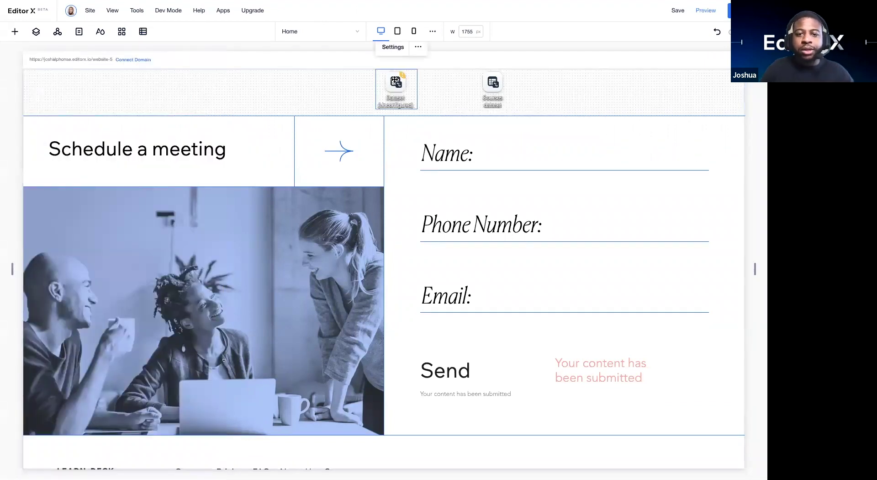
pyautogui.press('Delete')
pyautogui.click(143, 31)
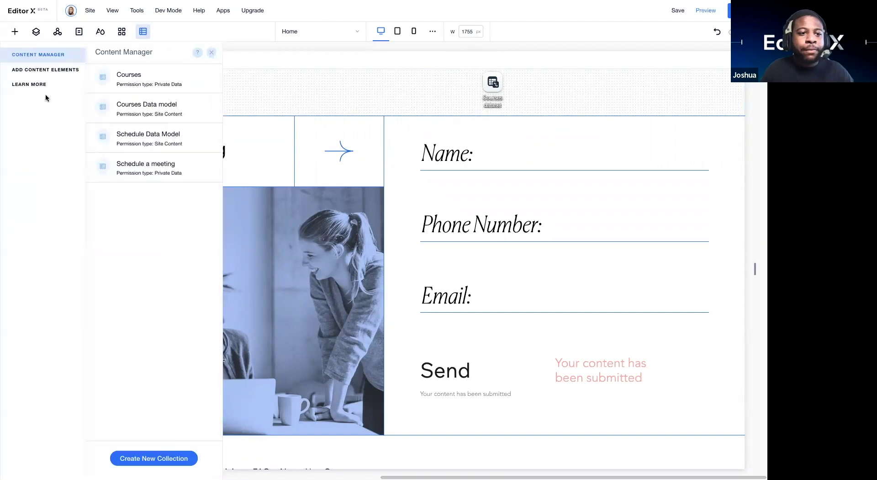
pyautogui.click(32, 70)
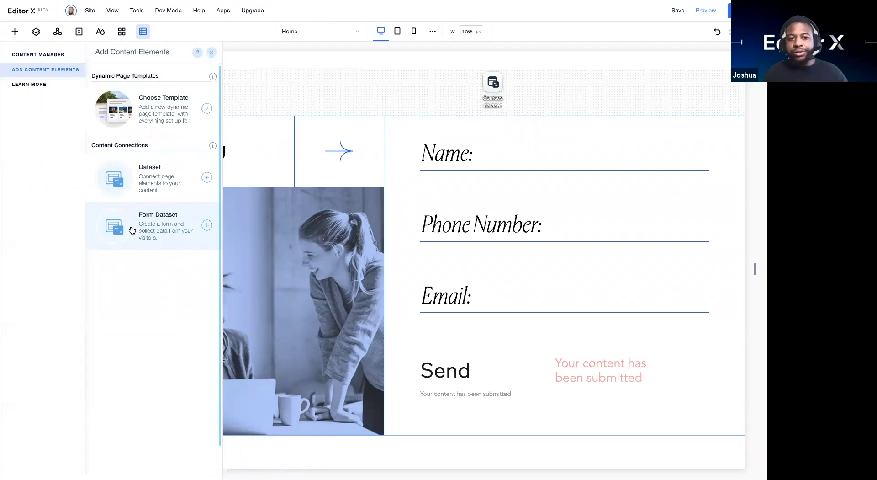
pyautogui.click(207, 226)
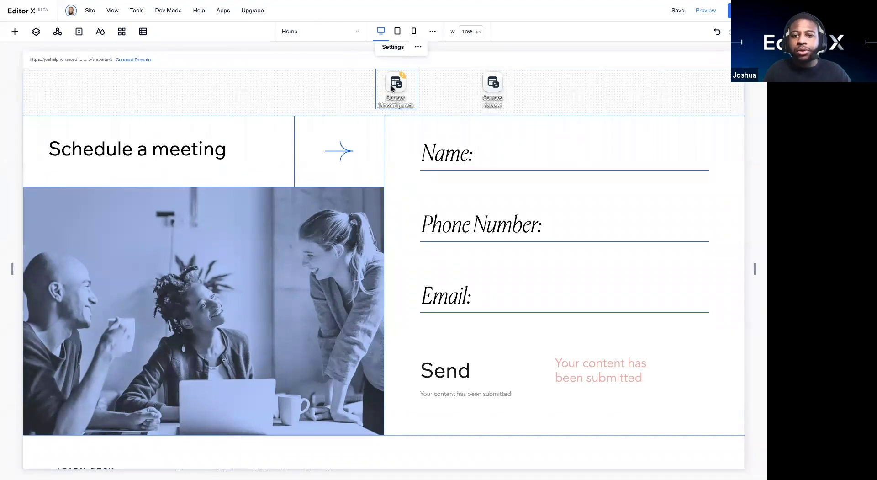
# Step: Move the new dataset left and connect it to Schedule a meeting in Write-only mode
pyautogui.moveTo(368, 92); pyautogui.dragTo(342, 97)
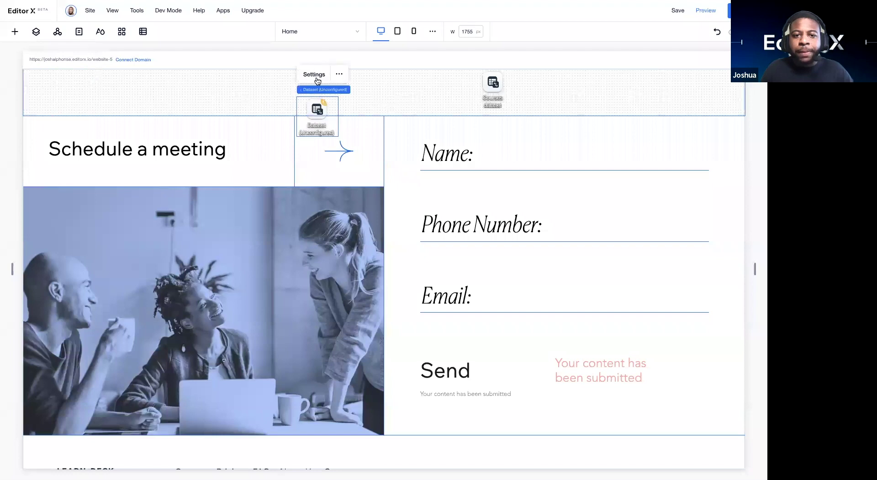
pyautogui.click(315, 75)
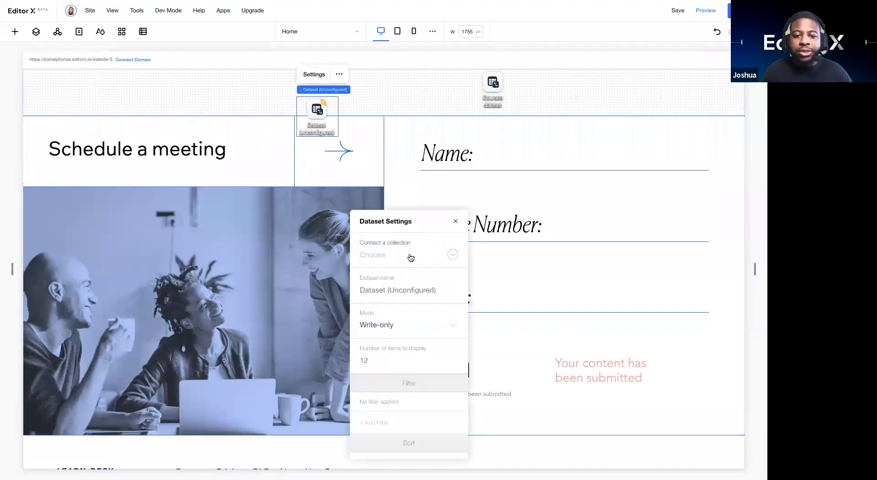
pyautogui.click(410, 256)
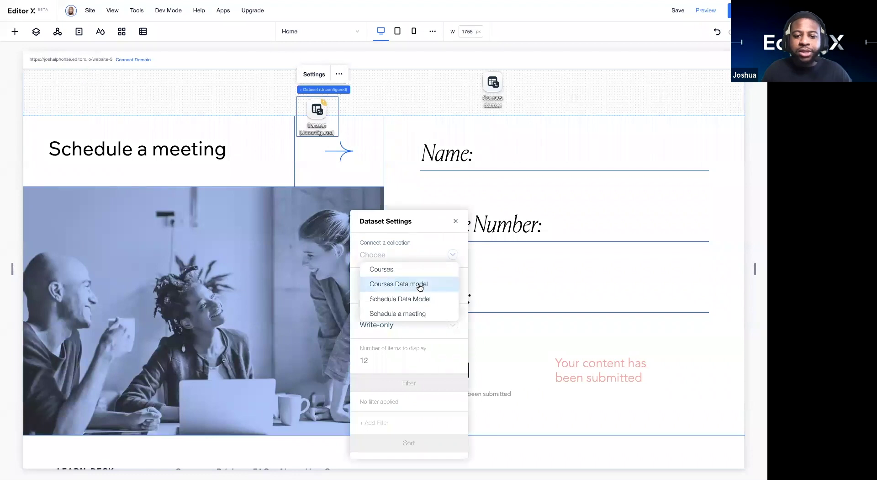
pyautogui.click(402, 313)
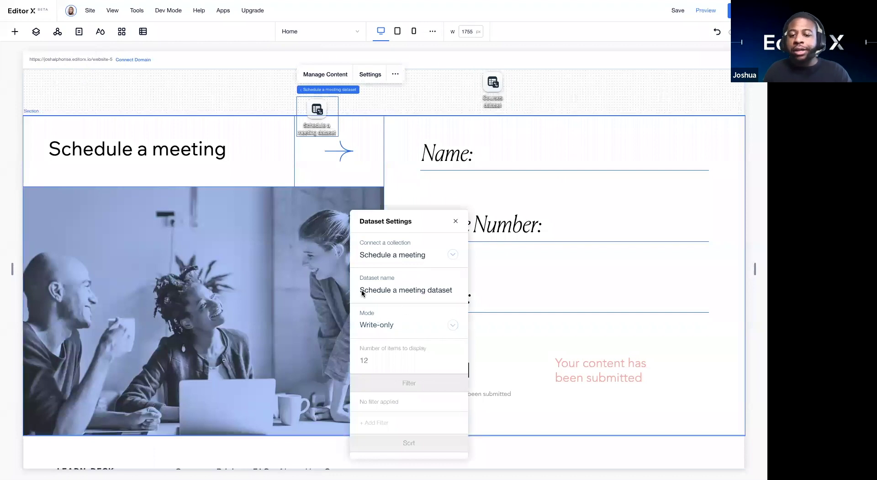
pyautogui.click(383, 327)
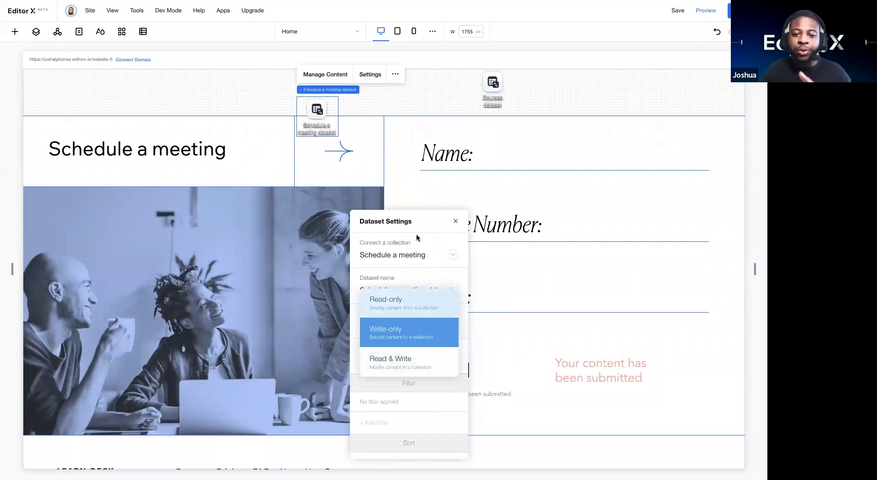
pyautogui.moveTo(413, 219); pyautogui.dragTo(433, 88)
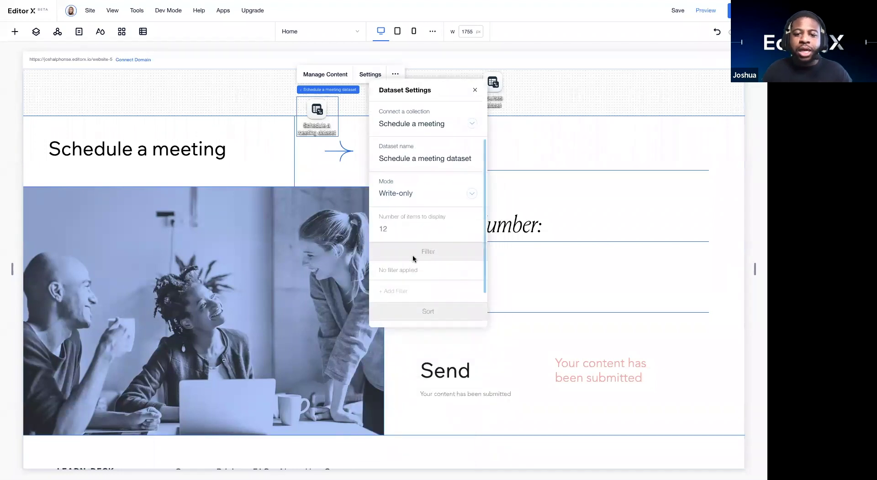
pyautogui.scroll(-1, 413, 258)
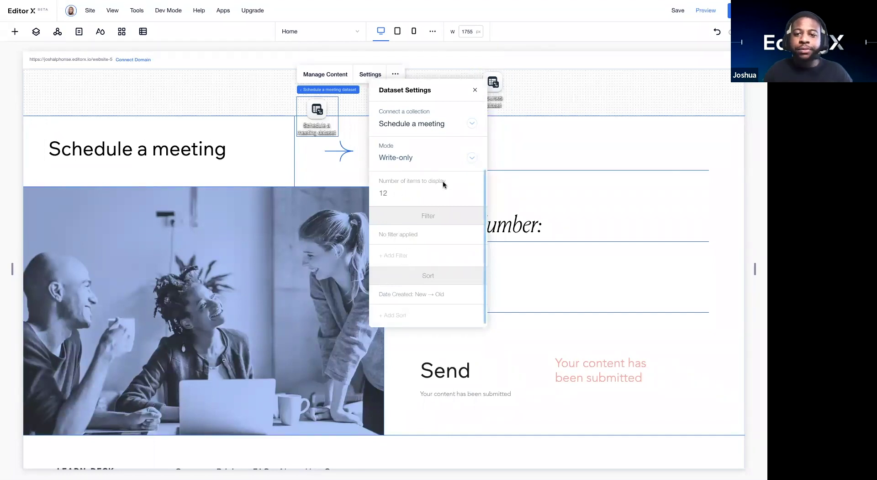
pyautogui.click(505, 89)
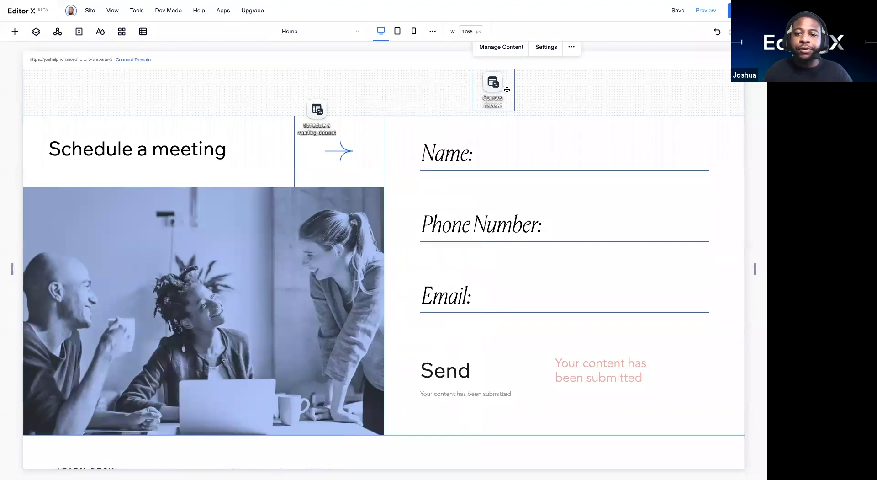
pyautogui.click(543, 47)
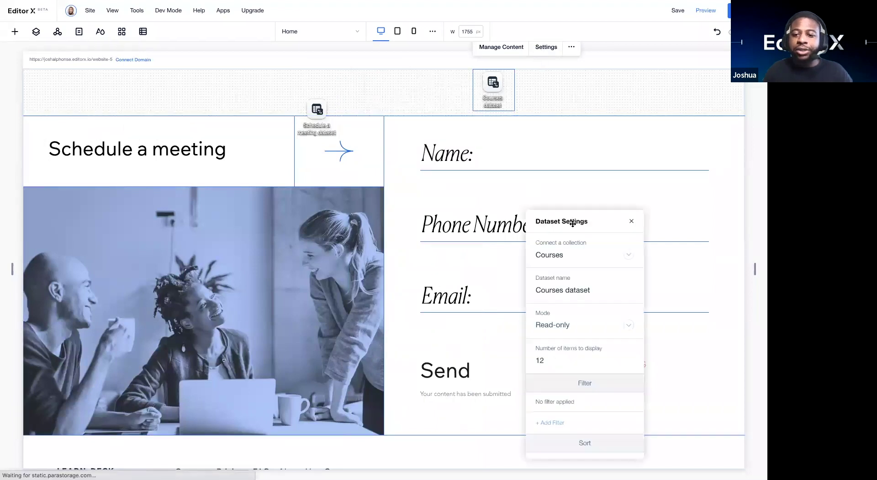
pyautogui.moveTo(573, 223); pyautogui.dragTo(555, 163)
pyautogui.scroll(-1, 575, 385)
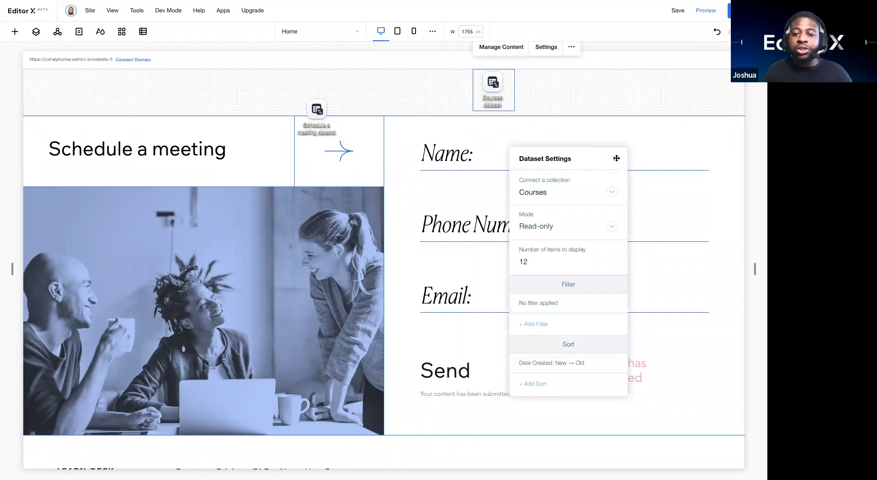
pyautogui.click(615, 158)
pyautogui.click(328, 116)
pyautogui.click(368, 74)
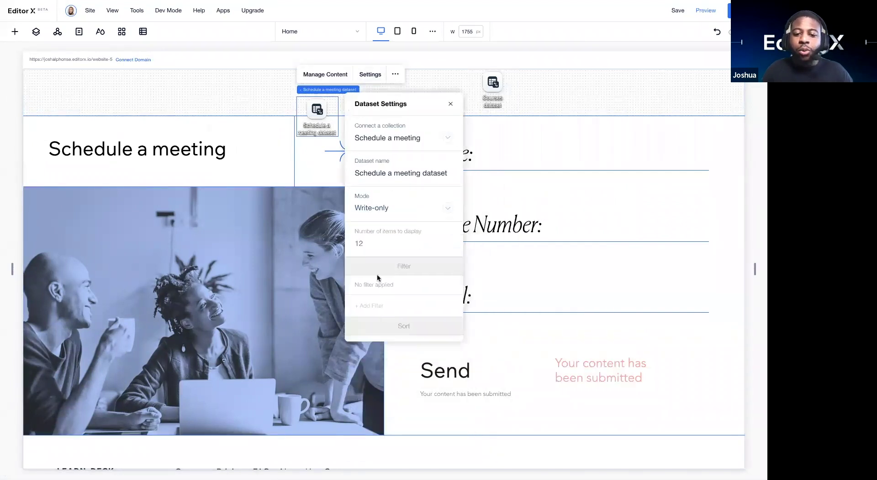
pyautogui.scroll(-1, 368, 232)
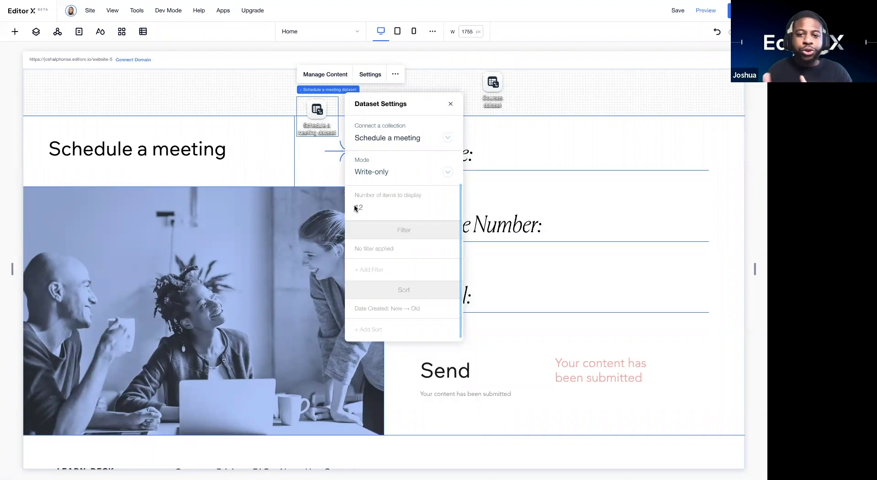
pyautogui.click(451, 105)
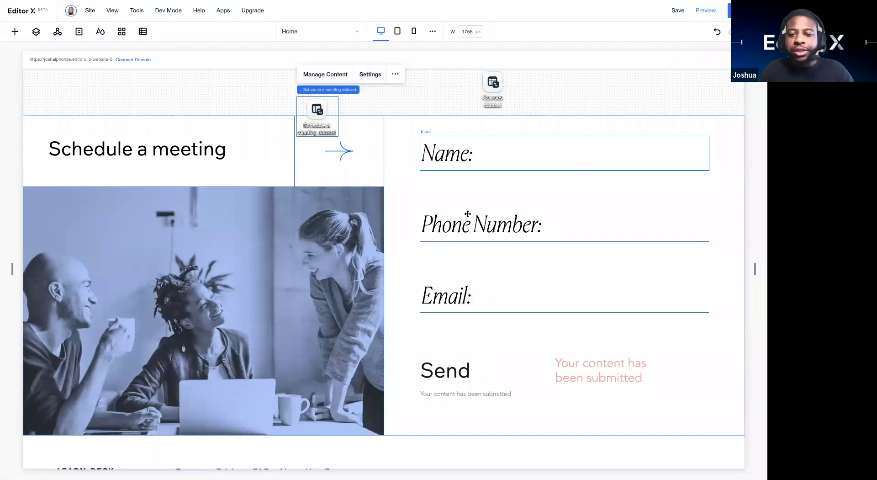
# Step: Select the form's Name, Phone Number and Email inputs and the Send button in turn
pyautogui.click(454, 153)
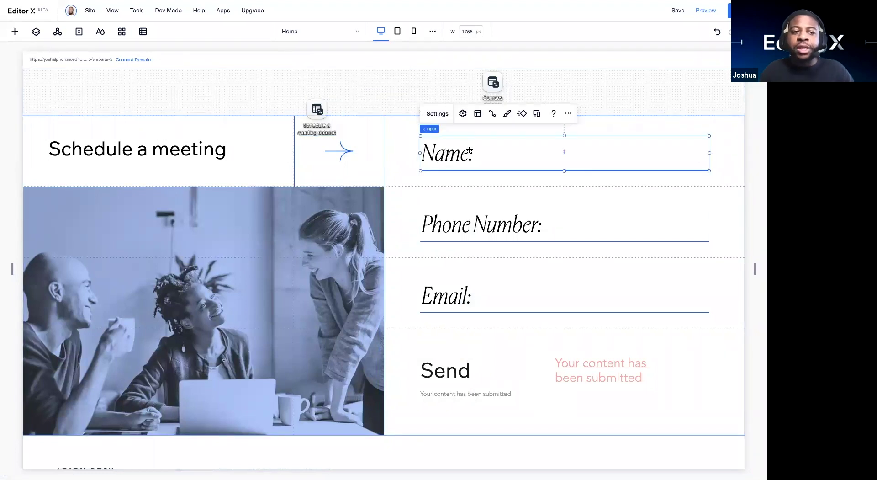
pyautogui.click(13, 33)
pyautogui.click(448, 225)
pyautogui.click(446, 296)
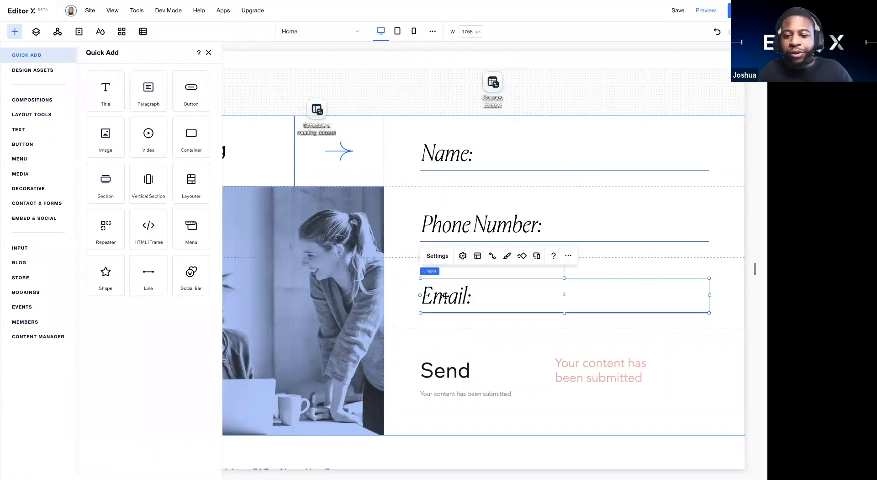
pyautogui.click(439, 371)
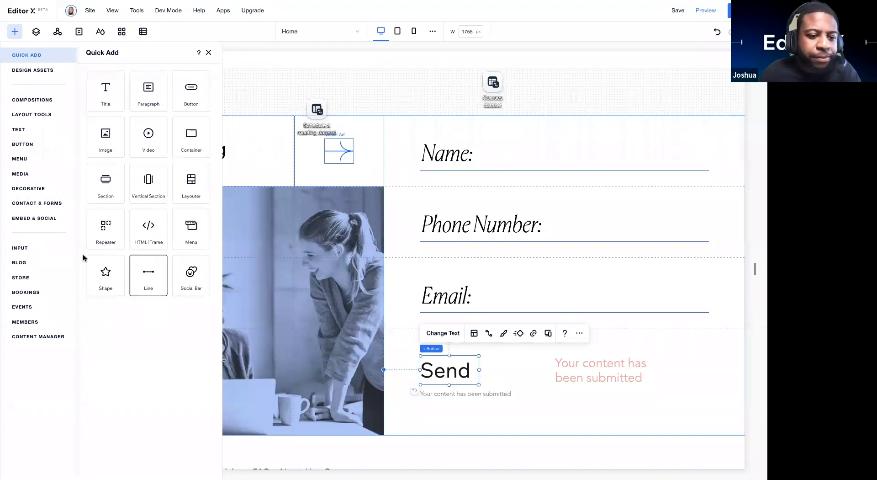
# Step: Browse the Media, Sections, Assets, Input and Contact & Forms elements, then close the Add panel
pyautogui.click(42, 173)
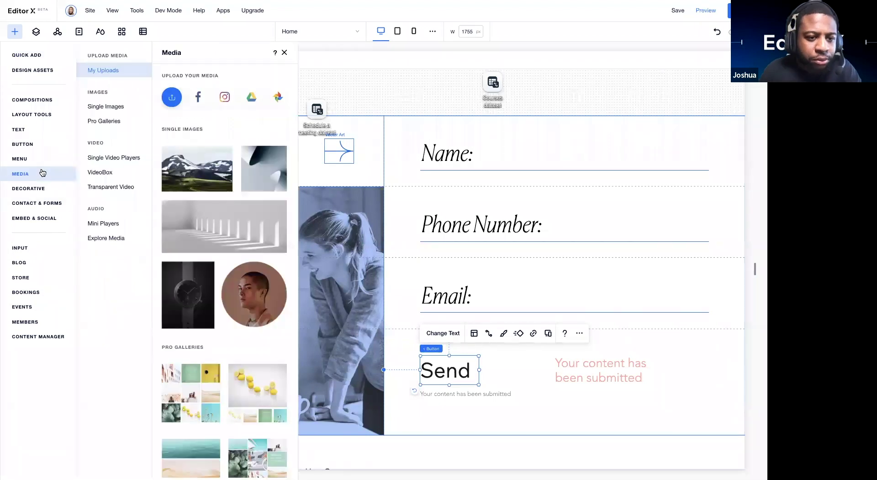
pyautogui.click(32, 104)
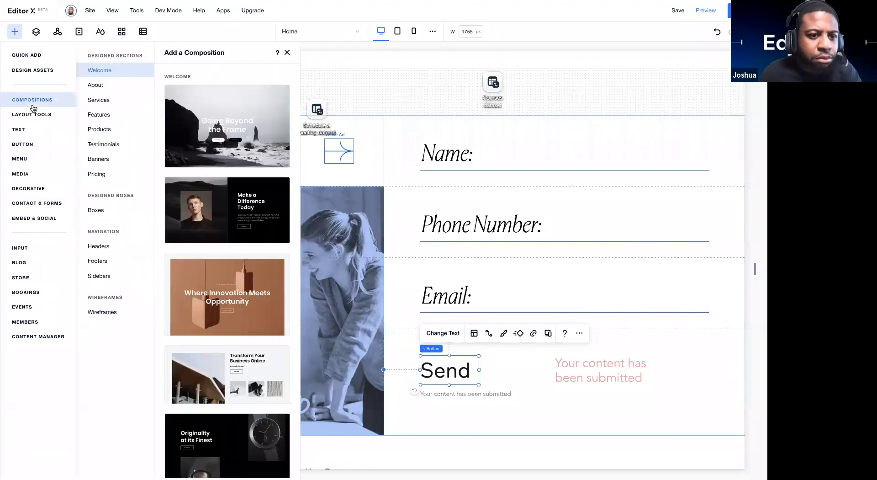
pyautogui.click(34, 70)
pyautogui.click(33, 56)
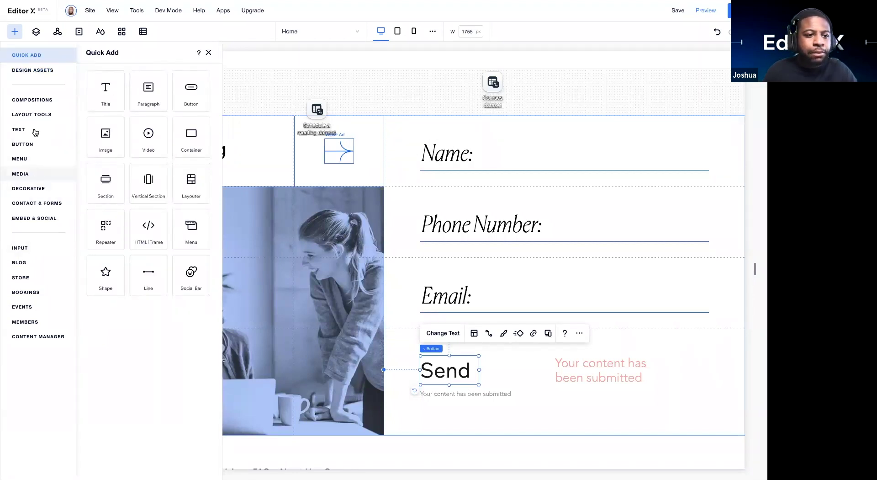
pyautogui.click(30, 247)
pyautogui.scroll(-3, 195, 189)
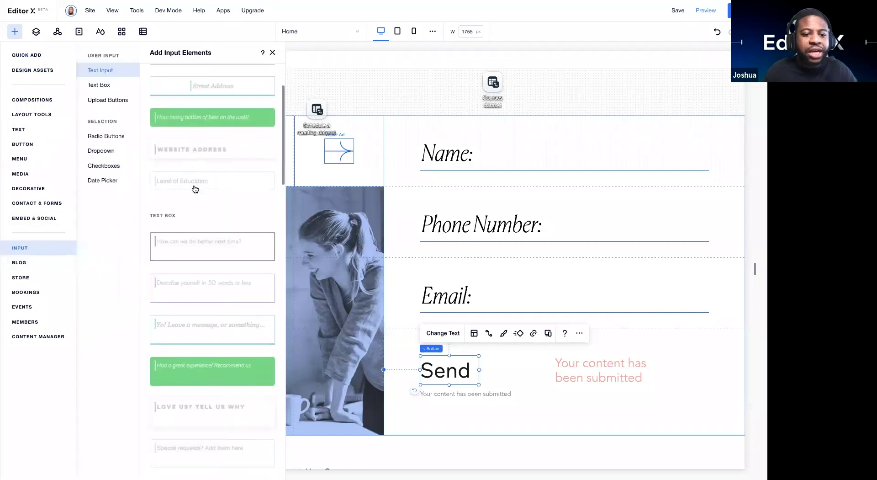
pyautogui.scroll(-10, 195, 189)
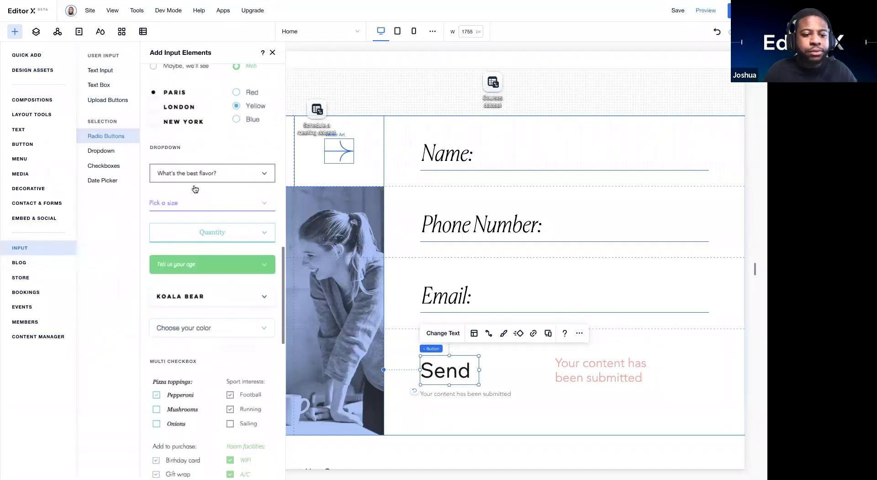
pyautogui.scroll(-10, 157, 252)
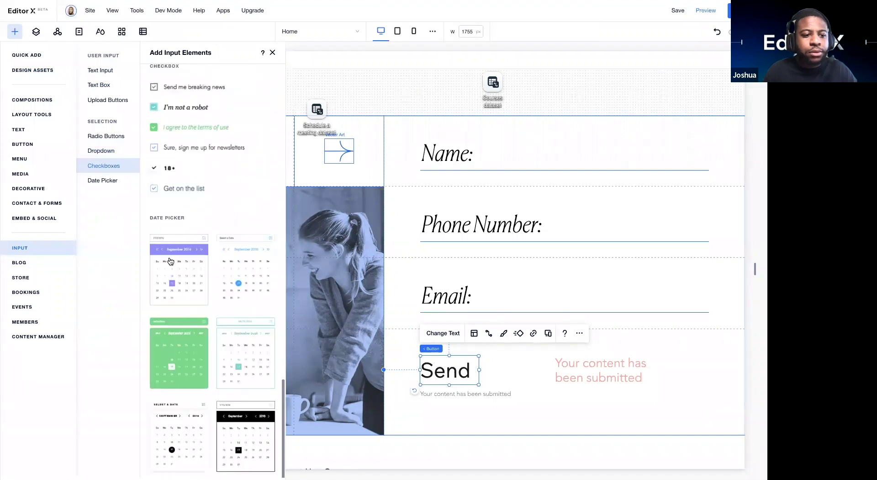
pyautogui.scroll(15, 170, 261)
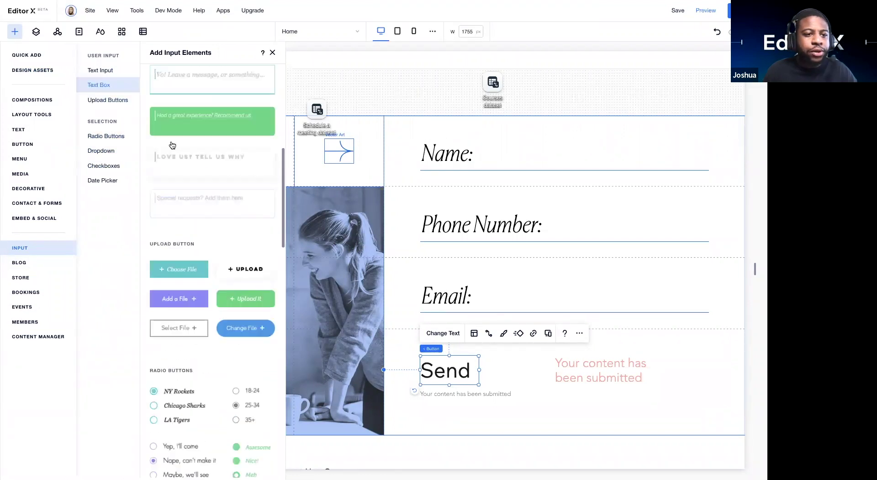
pyautogui.scroll(5, 170, 89)
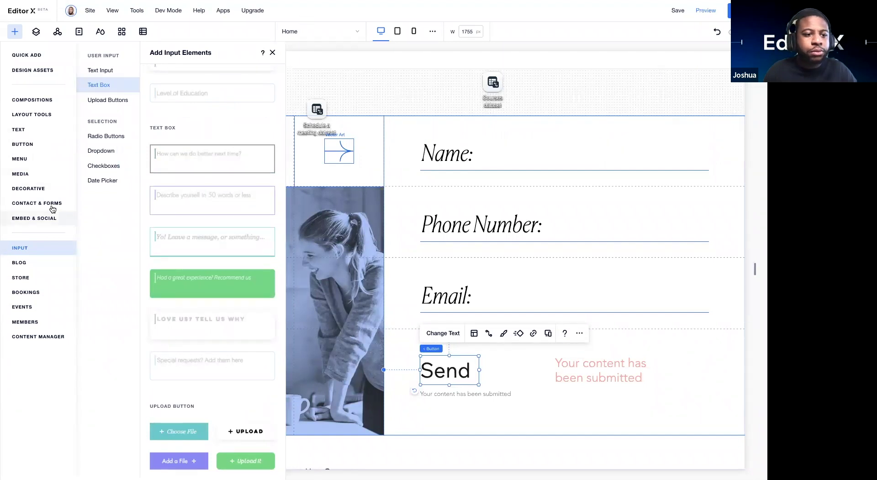
pyautogui.click(52, 209)
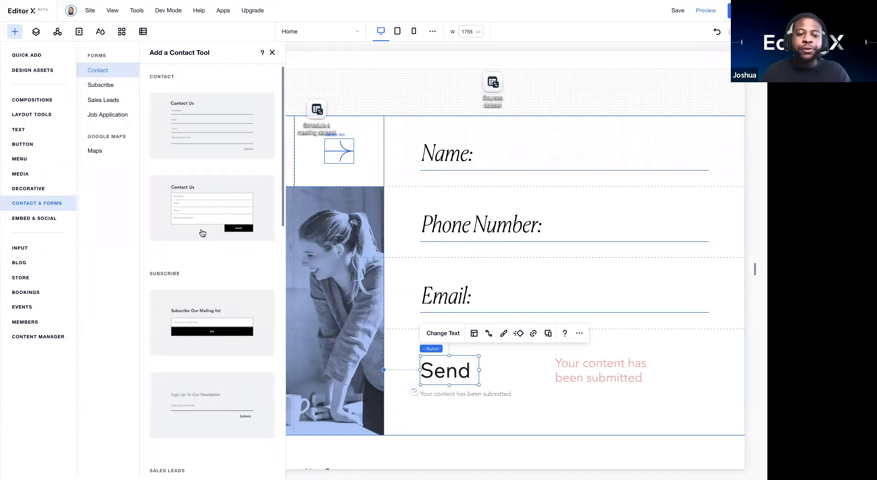
pyautogui.click(273, 53)
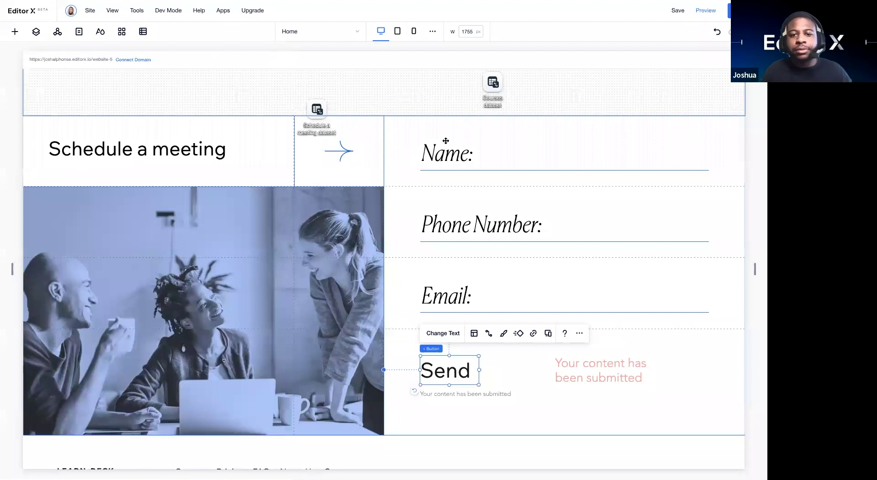
# Step: Move the Schedule a meeting dataset right and confirm its Write-only collection settings
pyautogui.click(339, 98)
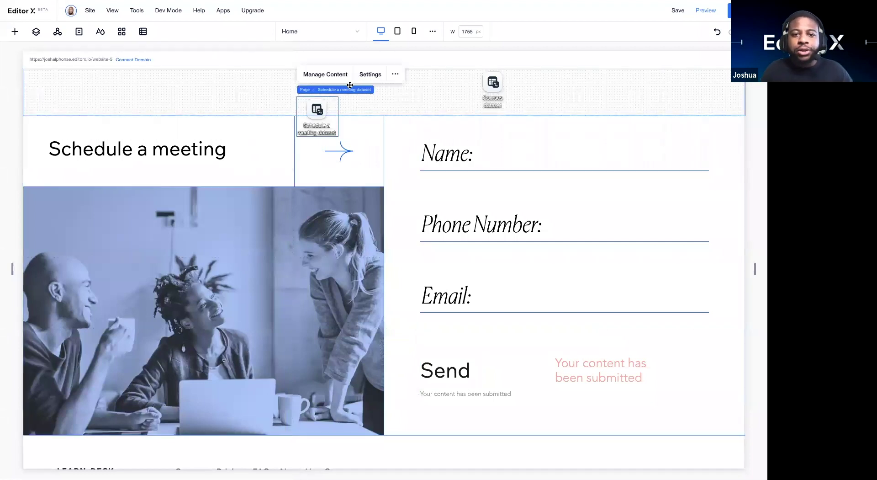
pyautogui.moveTo(330, 104); pyautogui.dragTo(384, 93)
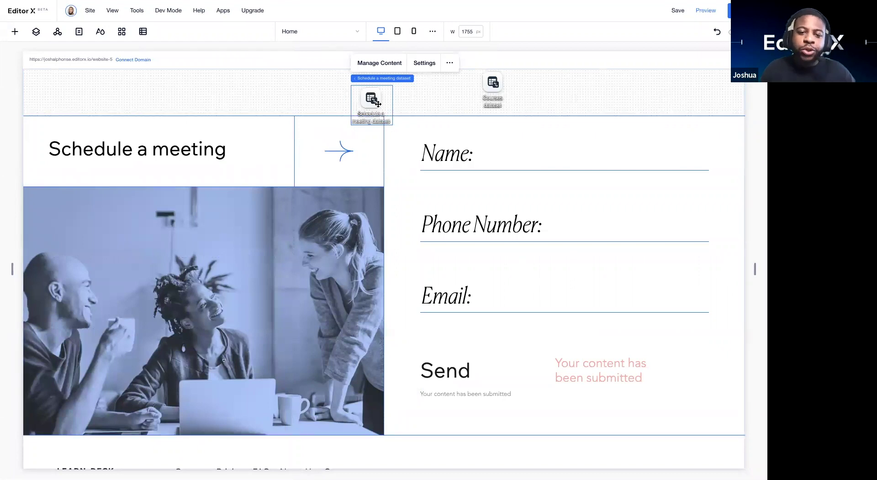
pyautogui.click(425, 65)
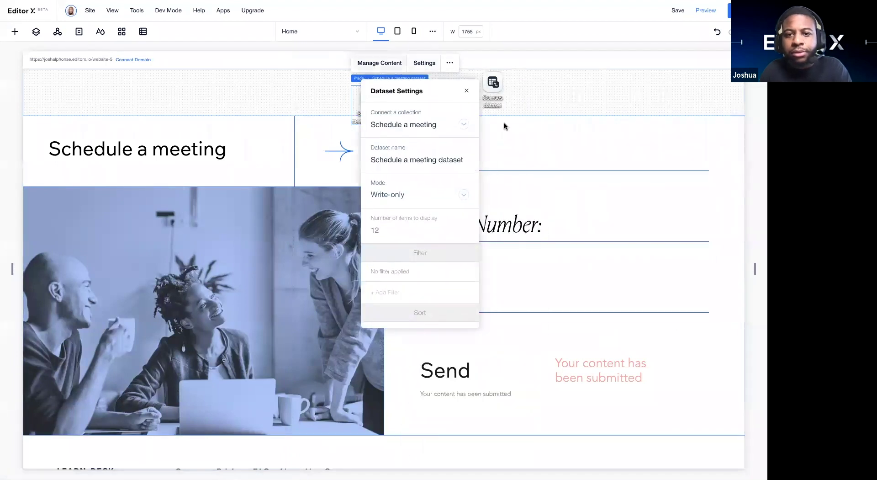
pyautogui.click(469, 141)
pyautogui.click(465, 142)
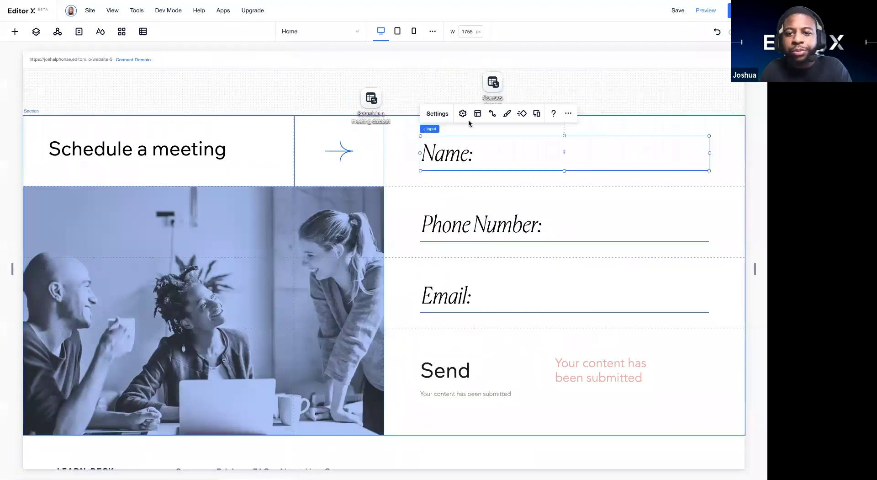
# Step: Connect the Name input to the Schedule a meeting dataset's Title field
pyautogui.click(493, 115)
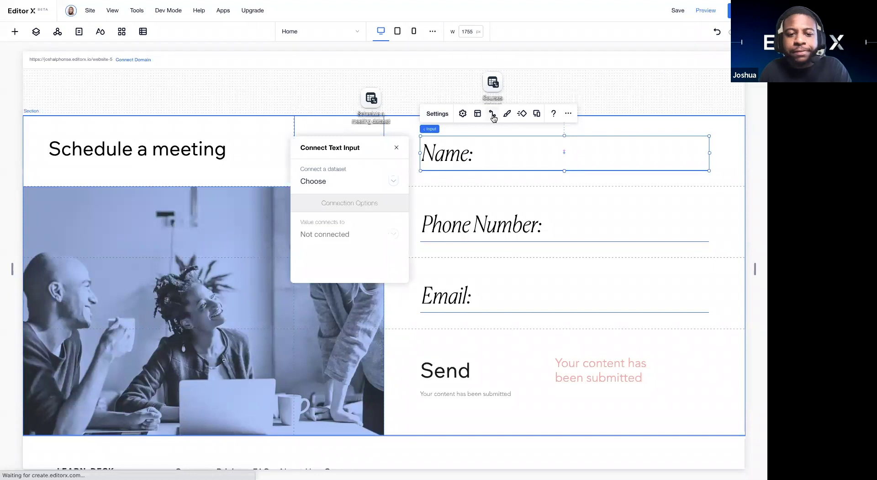
pyautogui.click(391, 180)
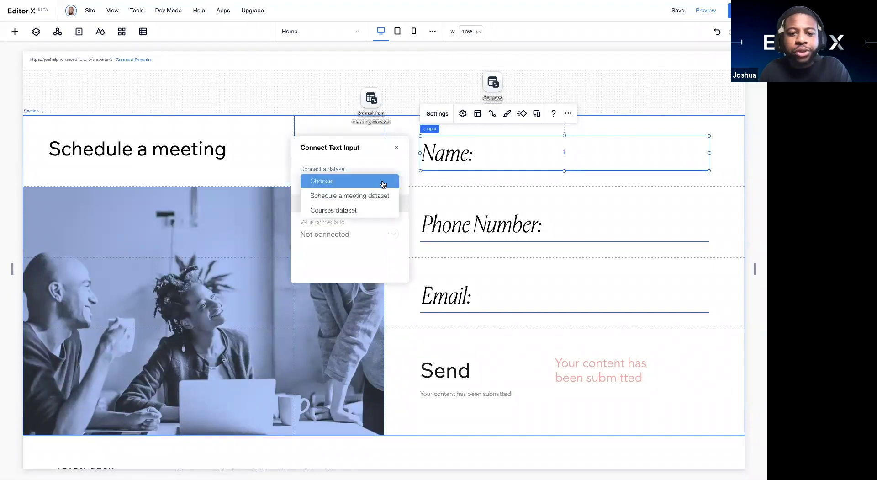
pyautogui.click(370, 196)
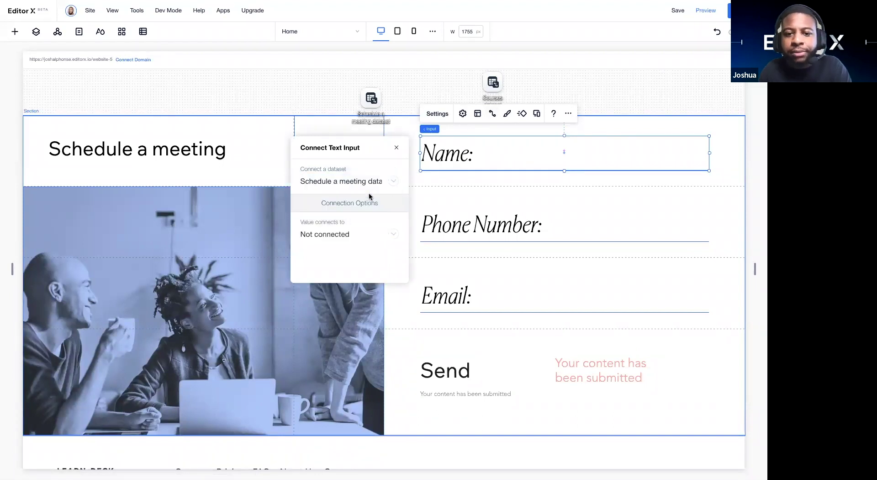
pyautogui.click(362, 234)
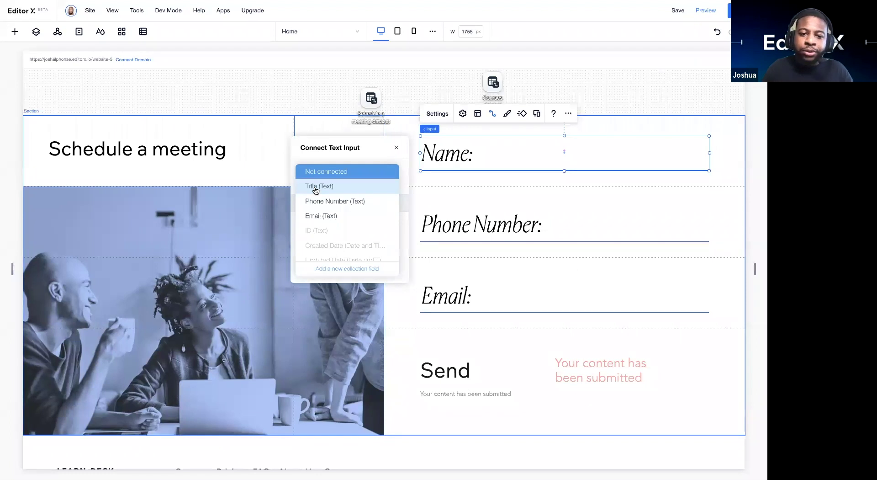
pyautogui.click(316, 186)
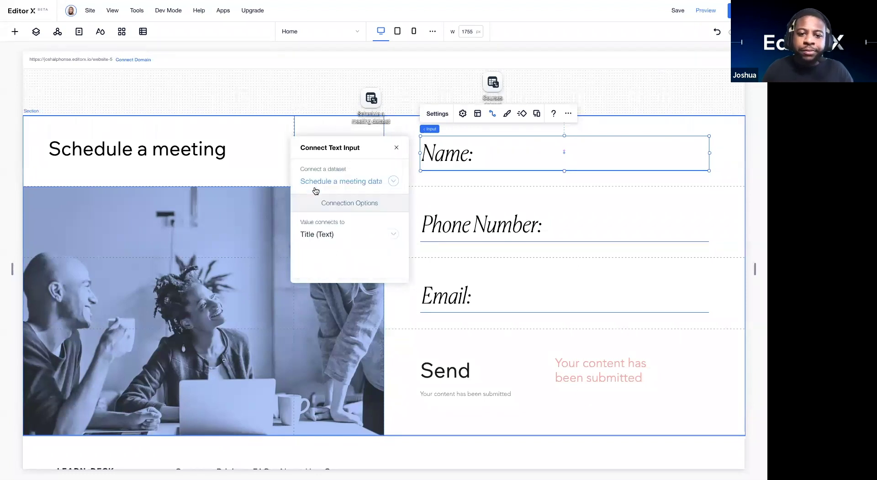
pyautogui.click(397, 147)
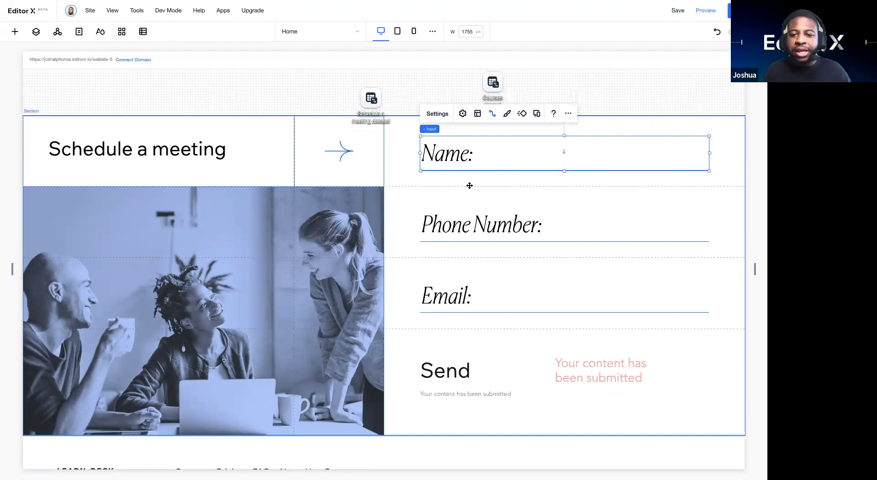
# Step: Connect the Phone Number input to the dataset's Phone Number field
pyautogui.click(476, 226)
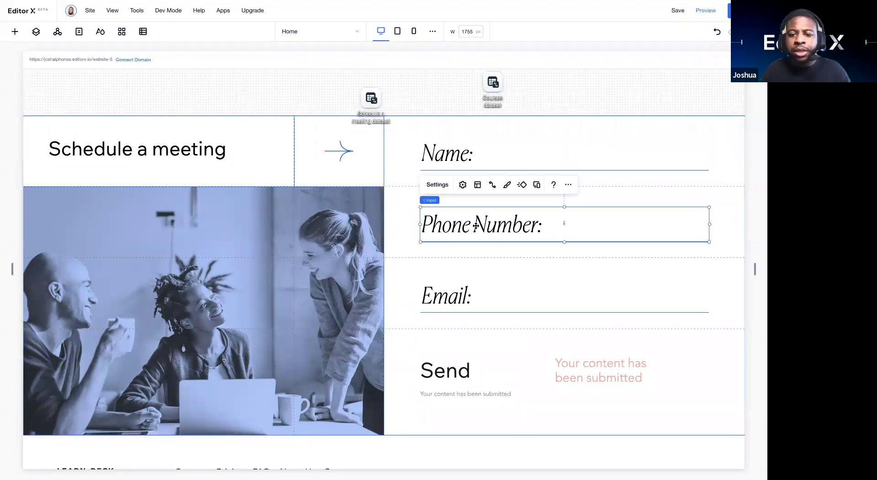
pyautogui.click(492, 186)
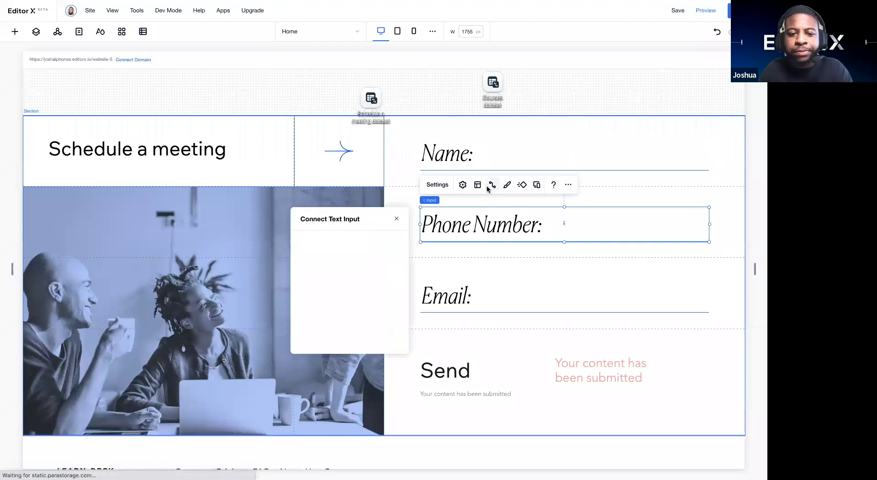
pyautogui.click(382, 251)
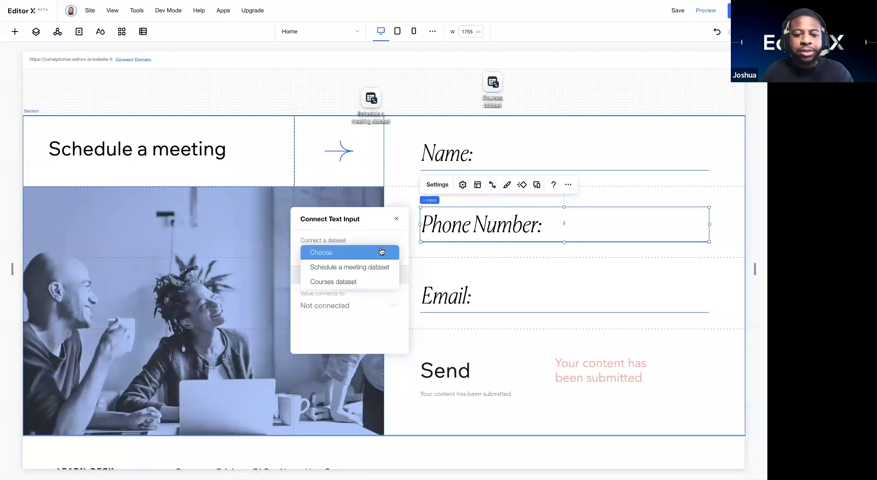
pyautogui.click(364, 268)
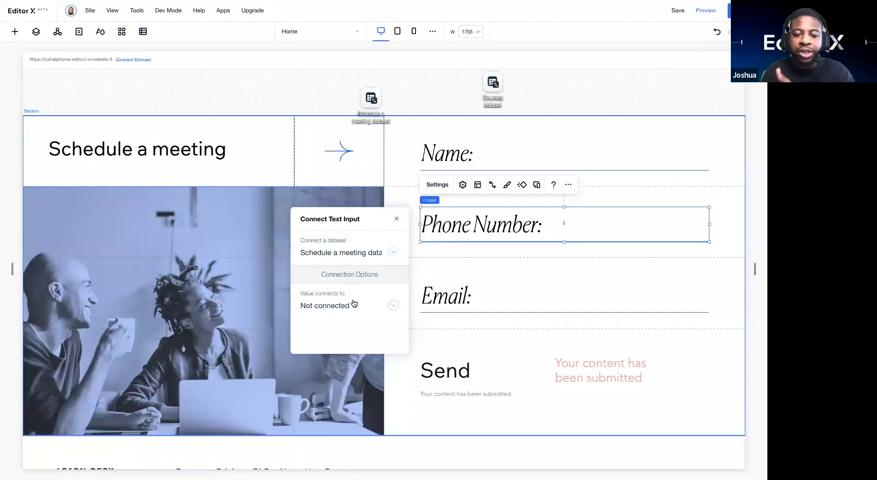
pyautogui.click(373, 309)
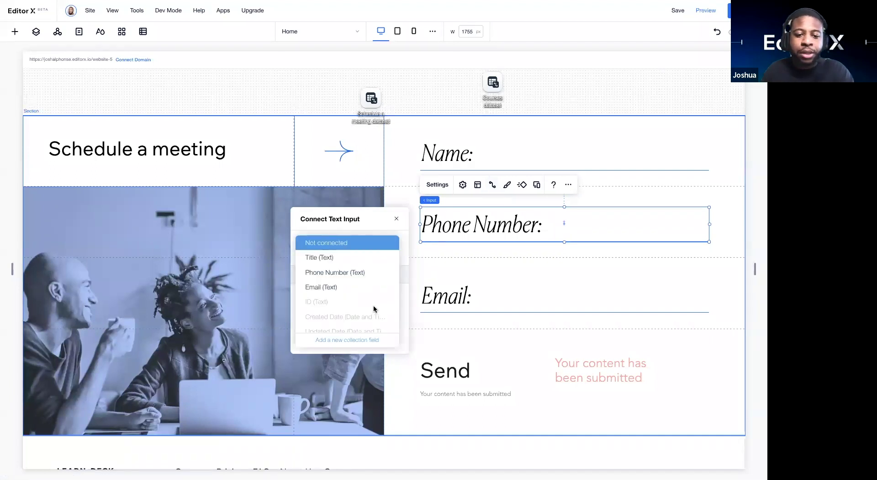
pyautogui.click(350, 272)
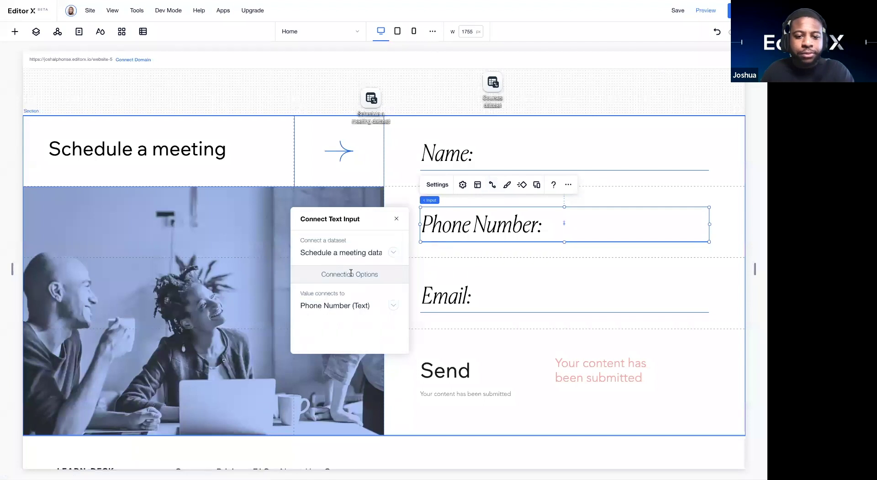
pyautogui.click(396, 219)
# Step: Connect the Email input to the dataset's Email field
pyautogui.click(451, 291)
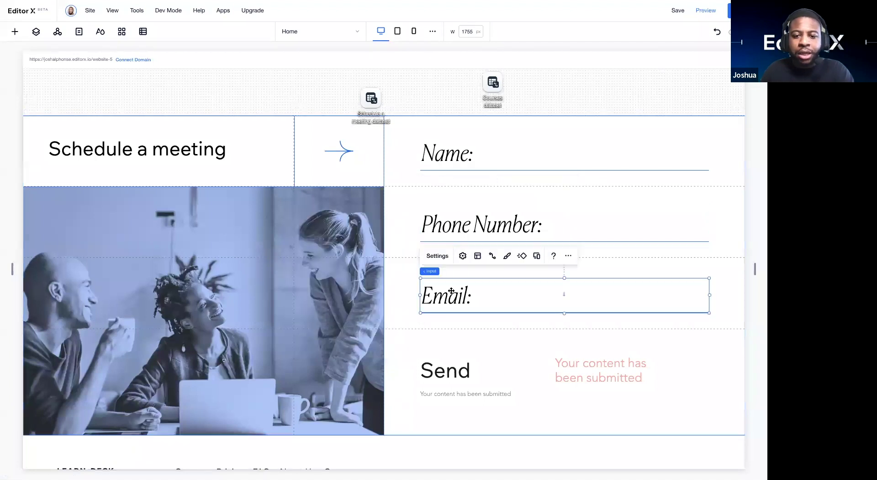
pyautogui.click(493, 256)
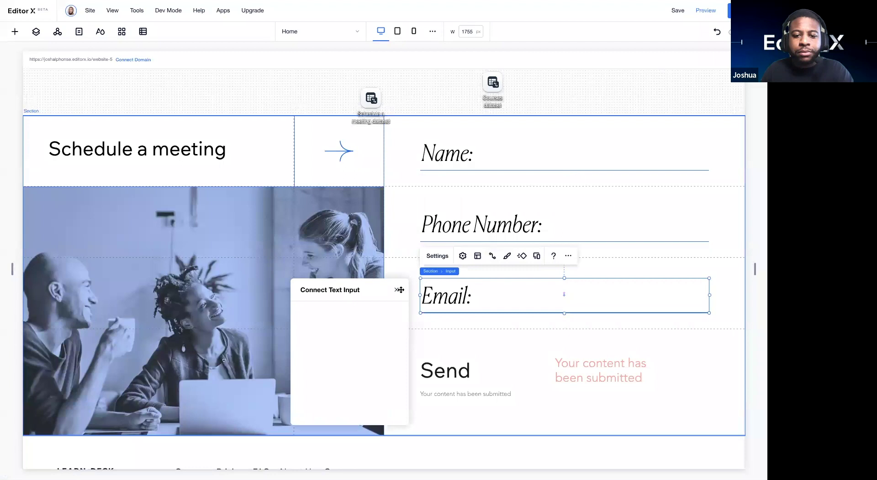
pyautogui.click(370, 321)
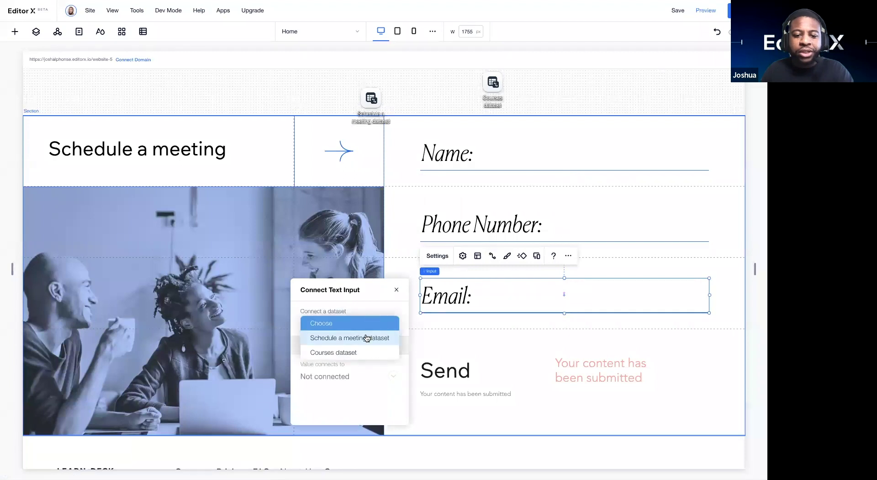
pyautogui.click(367, 338)
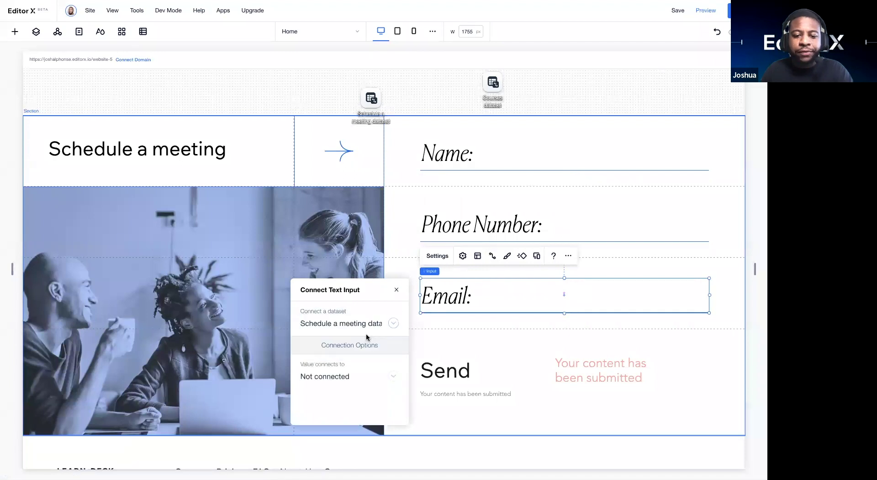
pyautogui.click(363, 377)
pyautogui.click(330, 359)
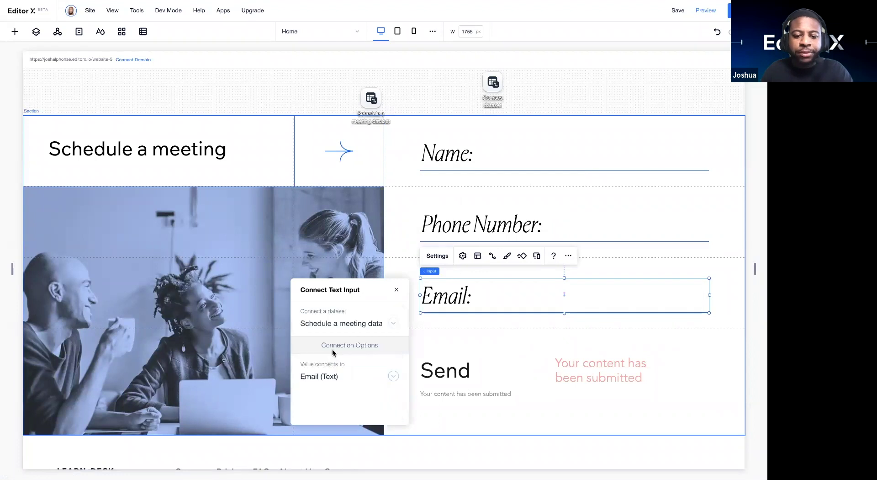
pyautogui.click(396, 291)
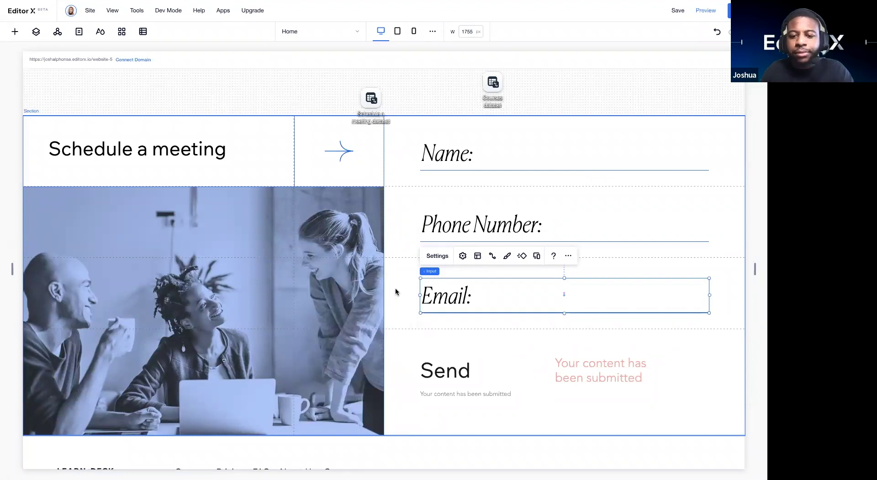
# Step: Connect the Send button to the Schedule a meeting dataset with a Submit click action
pyautogui.click(440, 359)
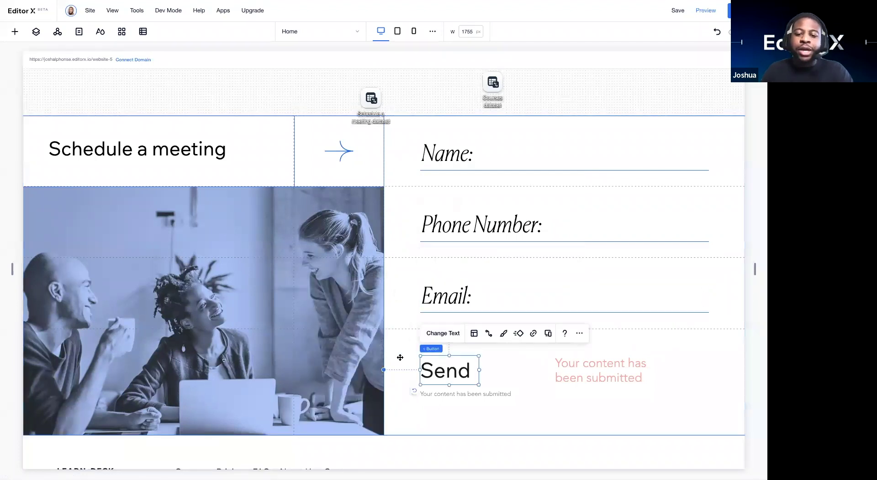
pyautogui.click(488, 334)
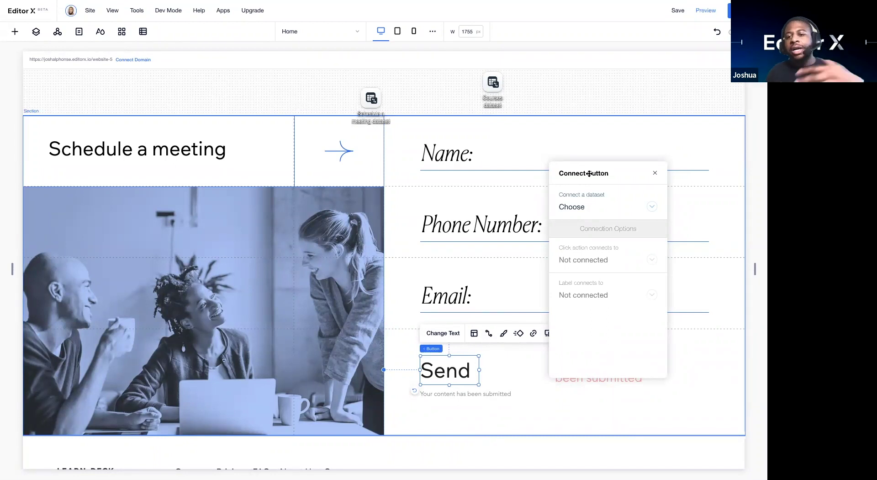
pyautogui.click(603, 206)
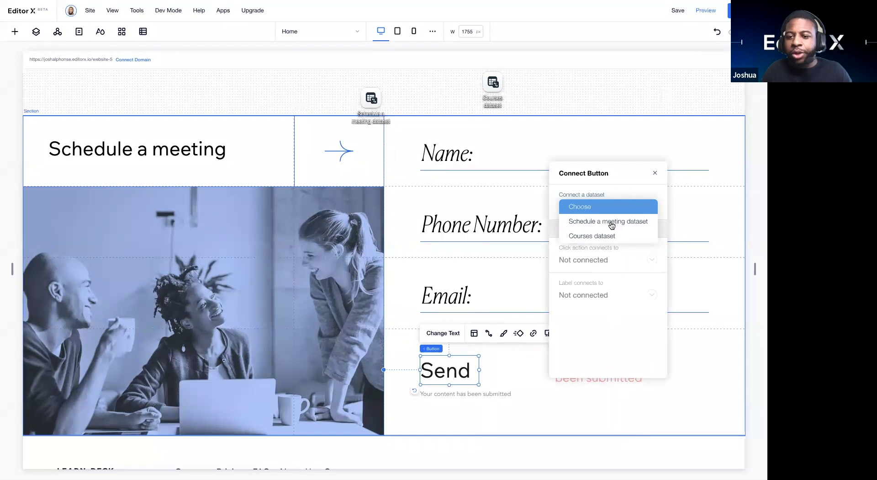
pyautogui.click(611, 225)
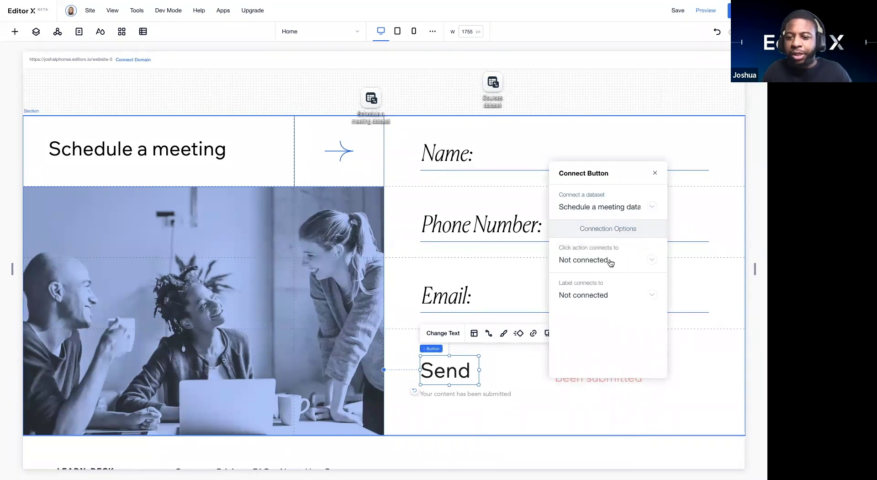
pyautogui.click(646, 256)
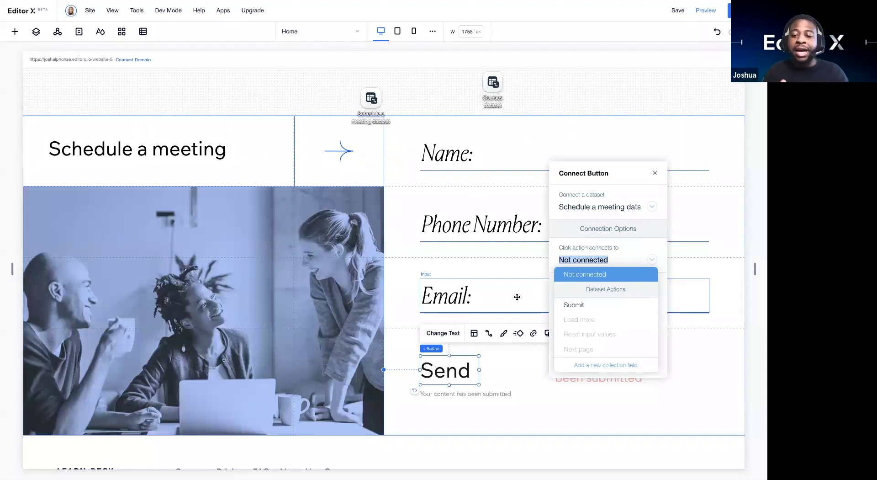
pyautogui.click(581, 305)
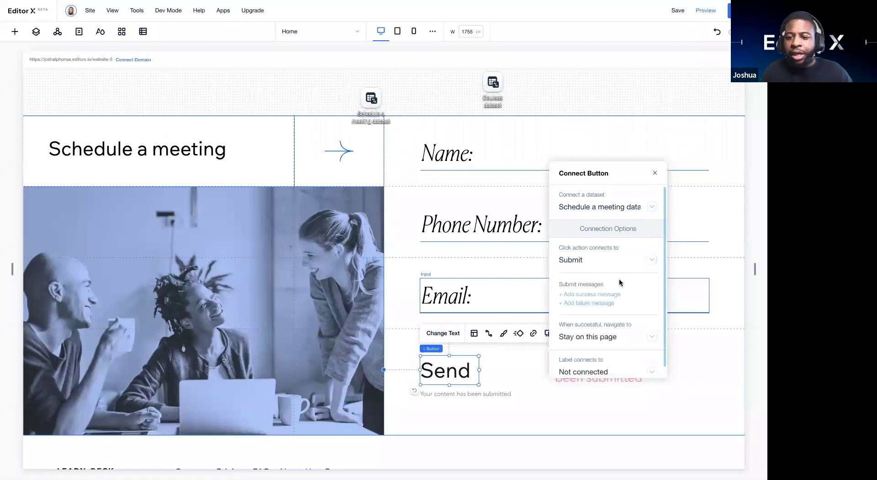
# Step: Add a success message that appears after a form submission
pyautogui.scroll(-1, 619, 278)
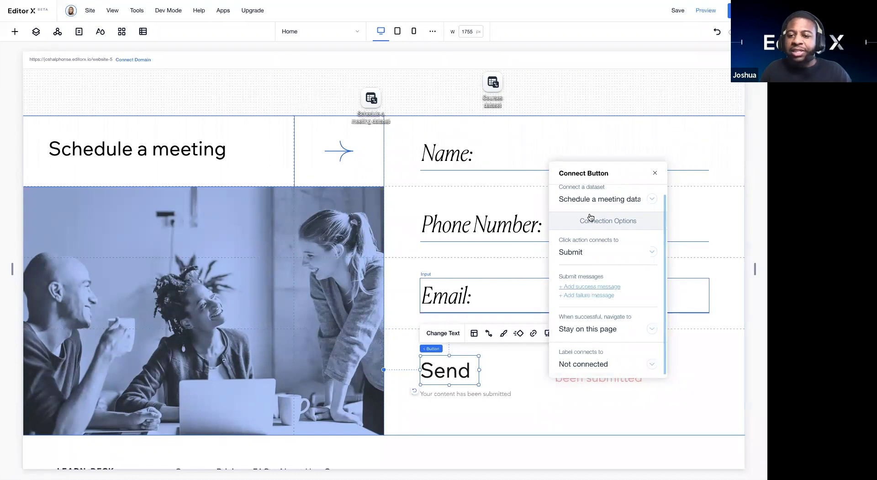
pyautogui.moveTo(594, 173); pyautogui.dragTo(487, 106)
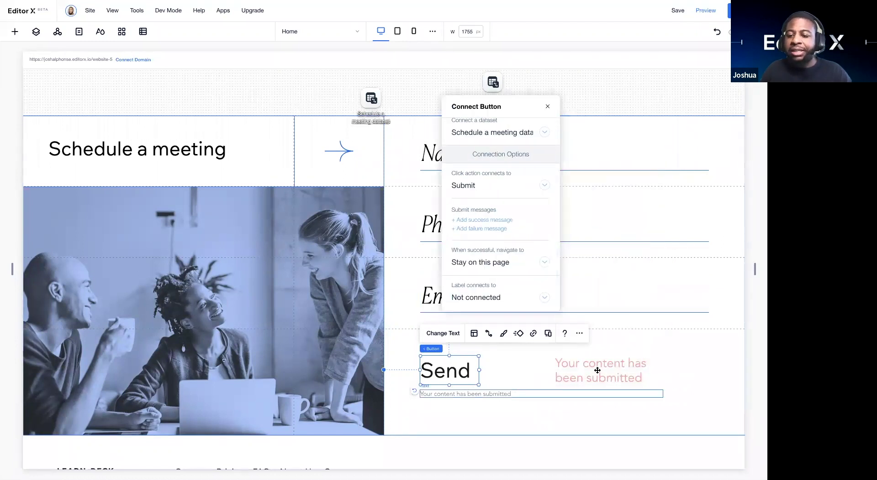
pyautogui.click(492, 222)
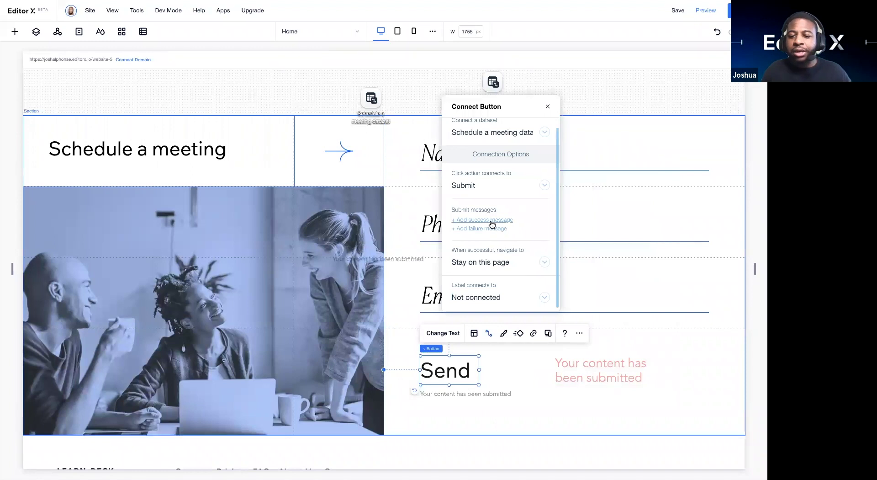
pyautogui.click(566, 363)
# Step: Place the success text beside Send and set its font size to 30
pyautogui.moveTo(563, 339); pyautogui.dragTo(598, 357)
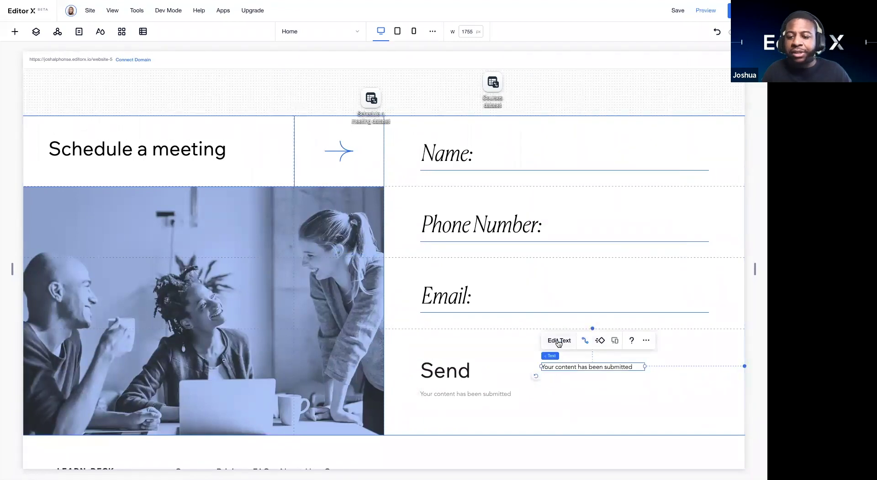
pyautogui.click(559, 342)
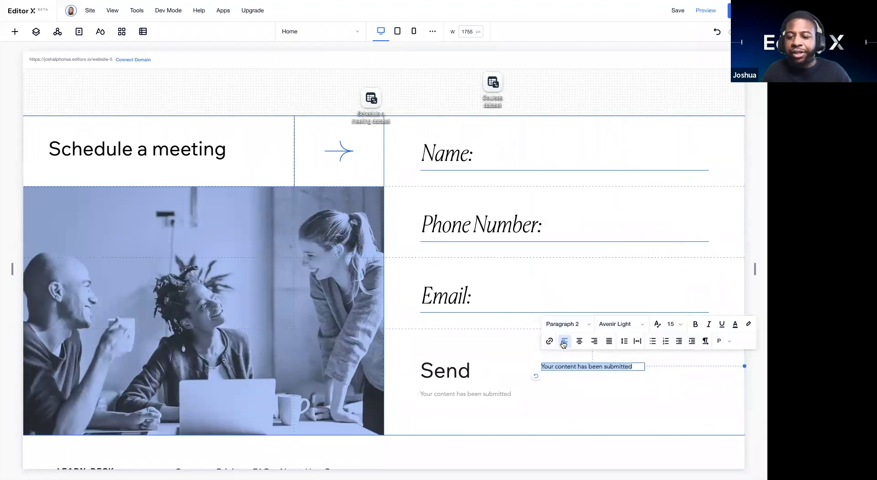
pyautogui.click(681, 328)
pyautogui.click(676, 394)
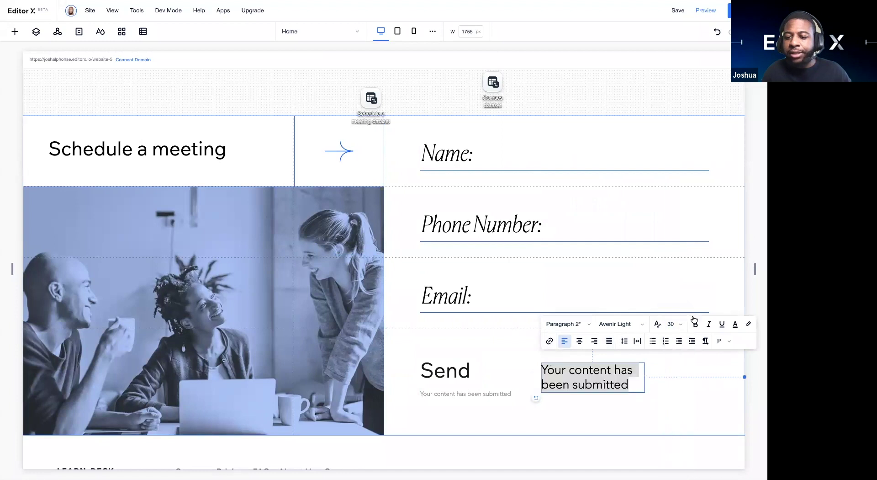
pyautogui.click(747, 325)
# Step: Apply a red #FF4040 highlight to the success text and finish editing
pyautogui.click(704, 427)
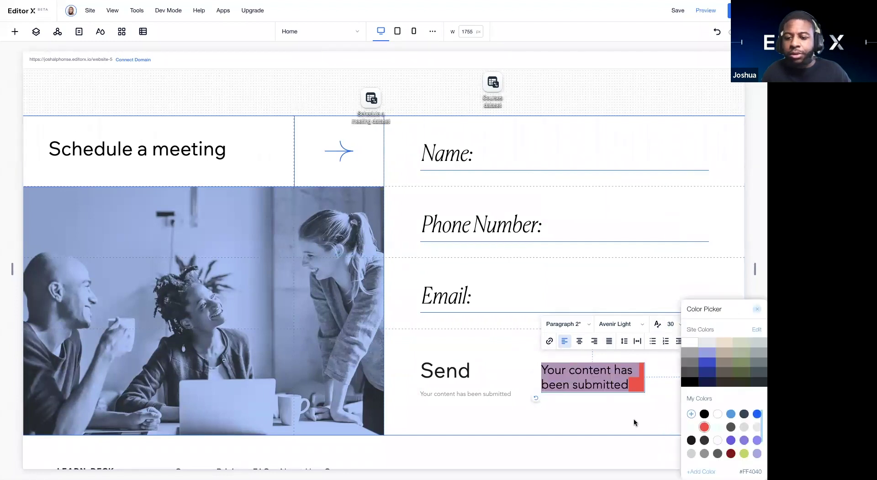
pyautogui.click(634, 418)
pyautogui.click(555, 415)
# Step: Select the form section, then the Name, Phone Number and Email inputs to check them
pyautogui.click(551, 339)
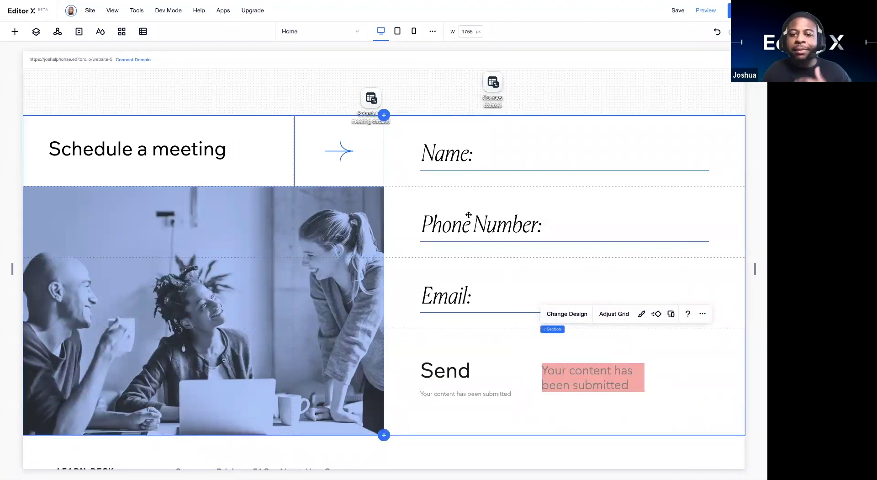
pyautogui.click(473, 155)
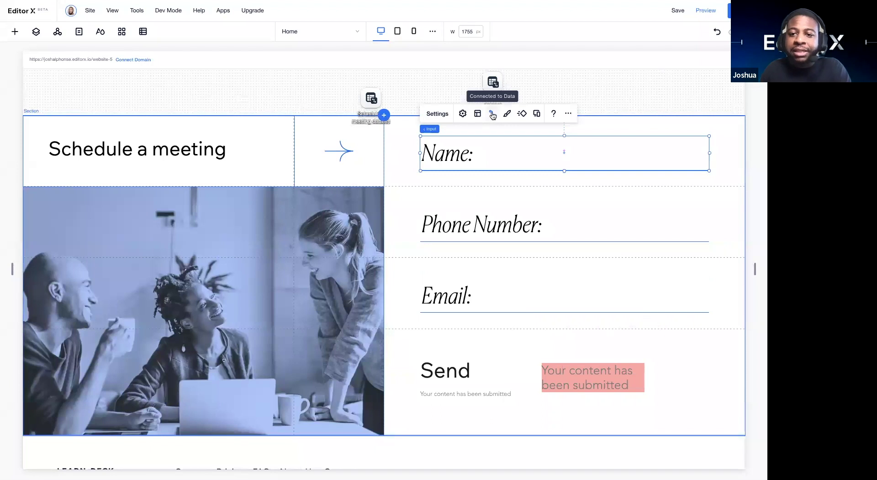
pyautogui.click(479, 229)
pyautogui.click(490, 300)
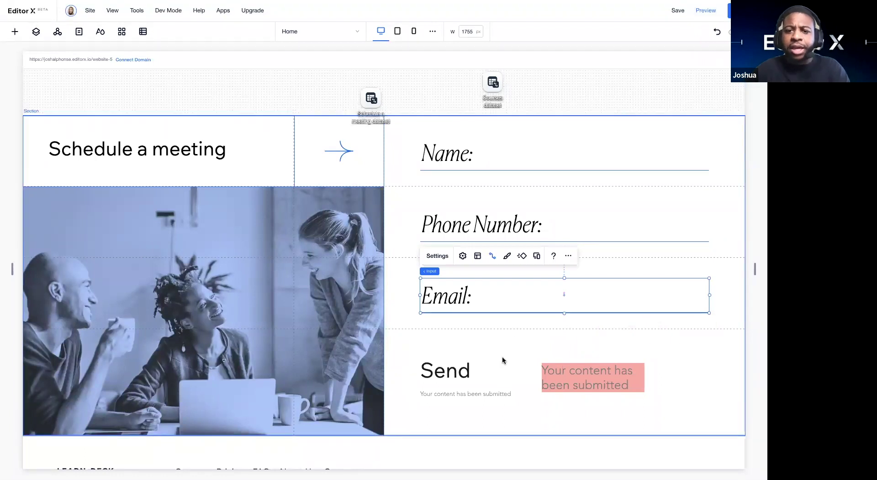
# Step: Preview the site and scroll down to the Schedule a meeting form
pyautogui.click(706, 11)
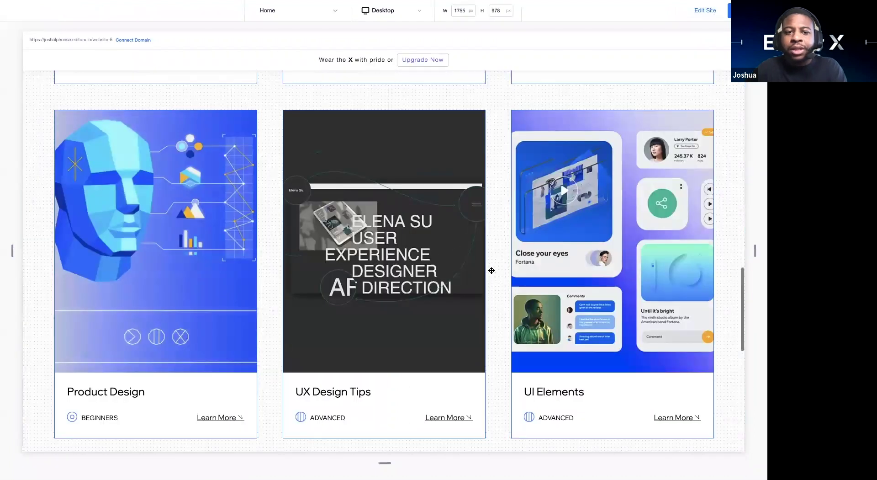
pyautogui.scroll(10, 492, 274)
pyautogui.scroll(-7, 490, 273)
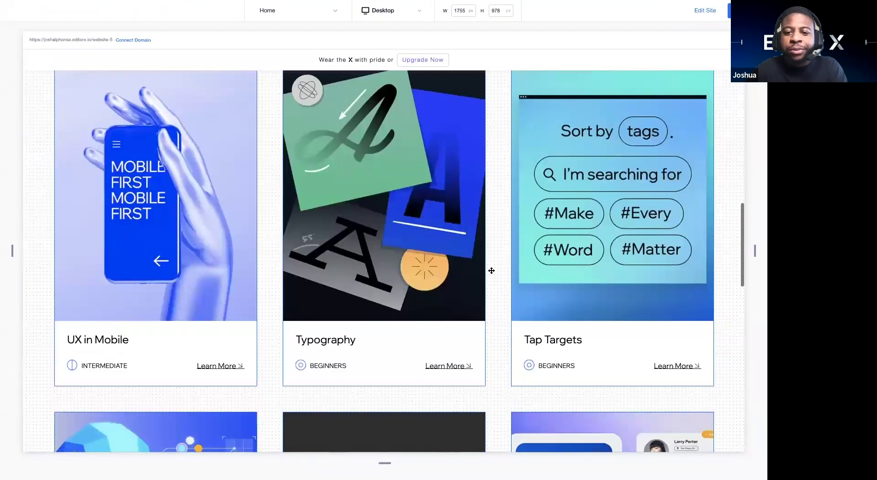
pyautogui.scroll(-10, 492, 270)
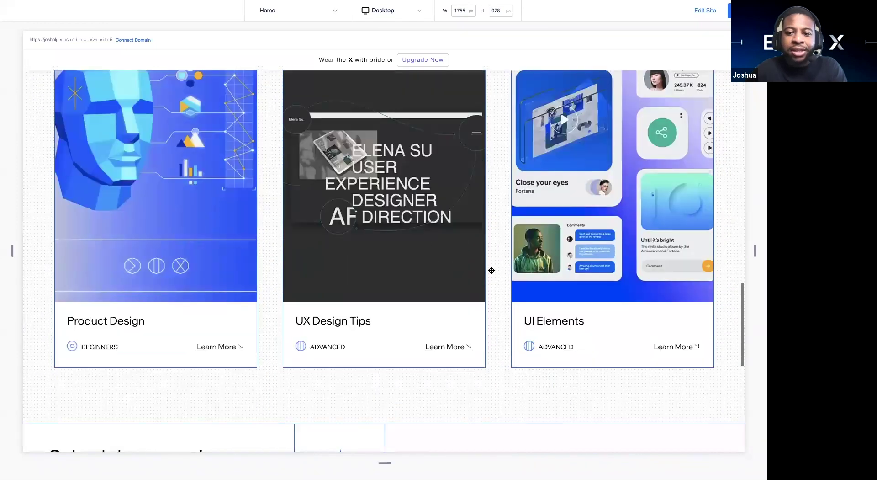
pyautogui.scroll(-2, 491, 270)
pyautogui.scroll(-3, 491, 264)
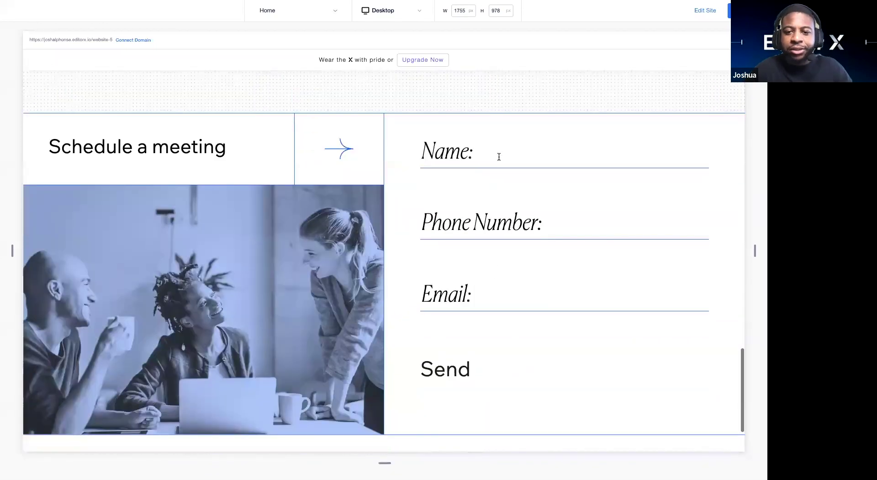
# Step: Submit the meeting form with a test name, phone number and email address
pyautogui.click(496, 157)
pyautogui.write('Joshua')
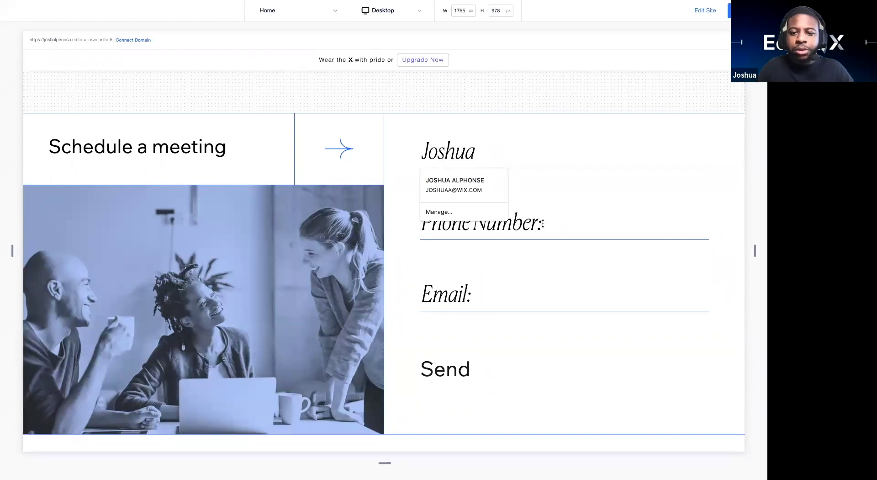
pyautogui.click(542, 223)
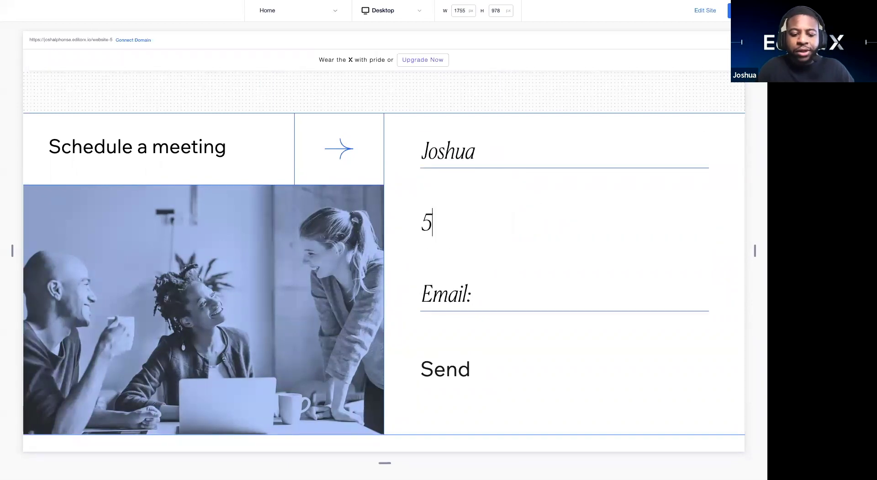
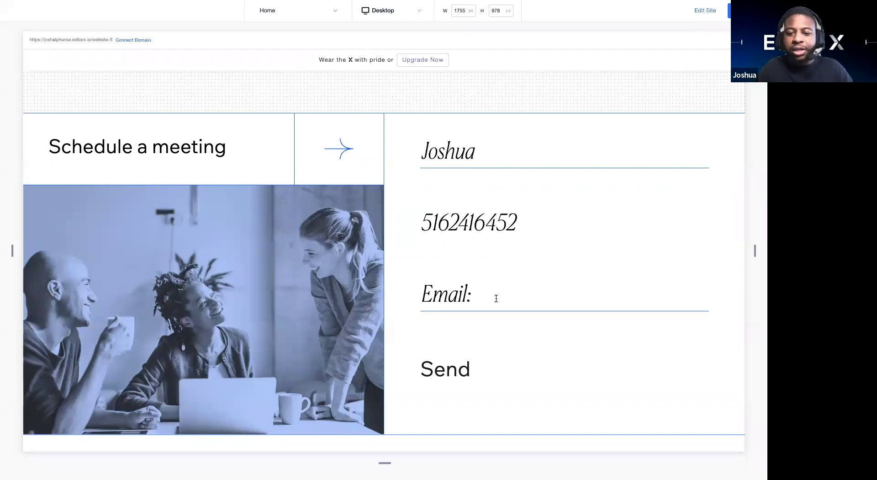
pyautogui.click(496, 299)
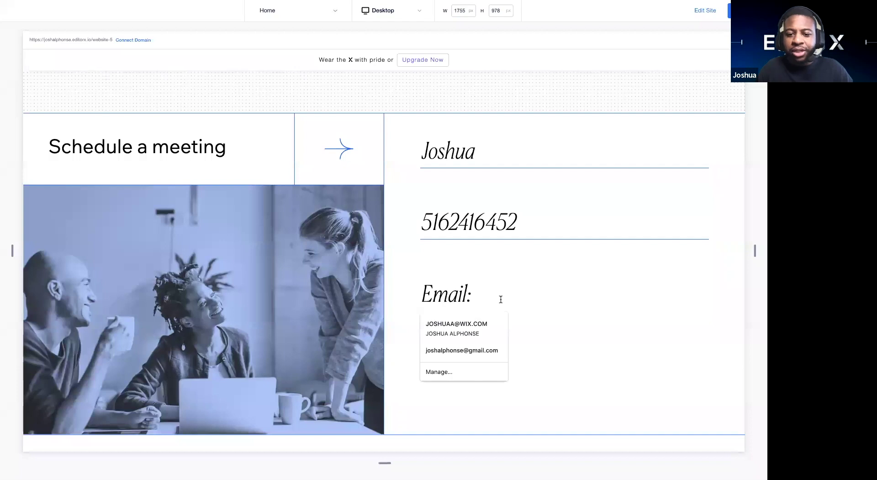
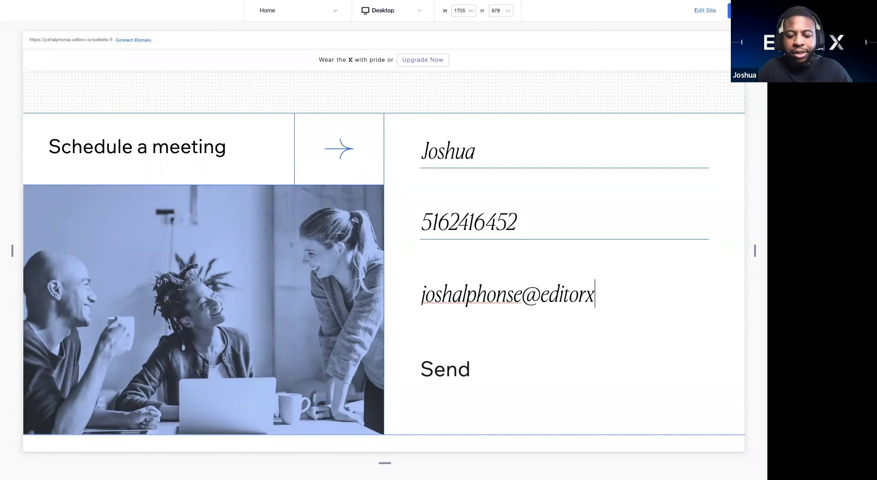
pyautogui.click(457, 371)
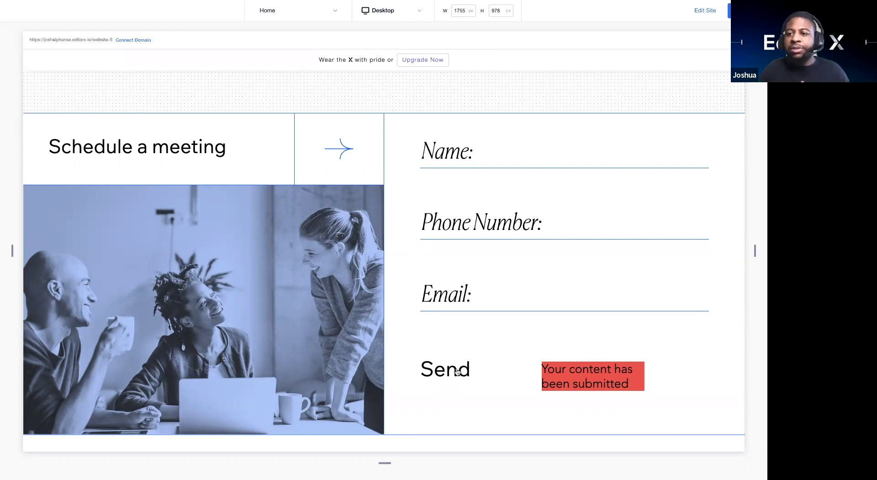
pyautogui.scroll(-3, 495, 414)
pyautogui.scroll(8, 541, 285)
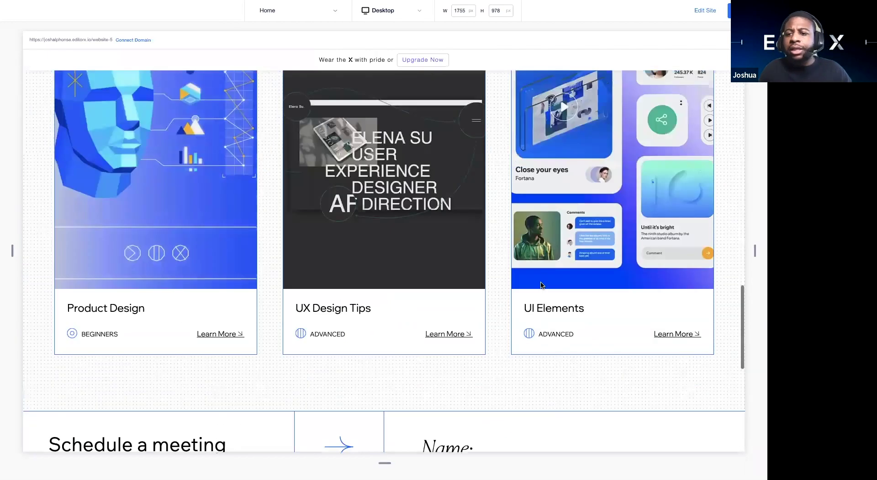
pyautogui.scroll(10, 541, 285)
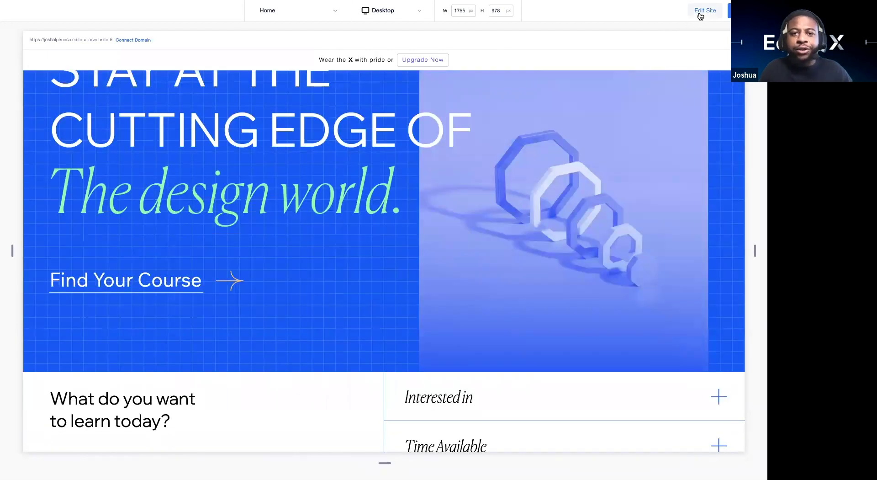
# Step: Back in the editor, check the entry in the Schedule a meeting collection, then close the dashboard and Content Manager
pyautogui.click(705, 11)
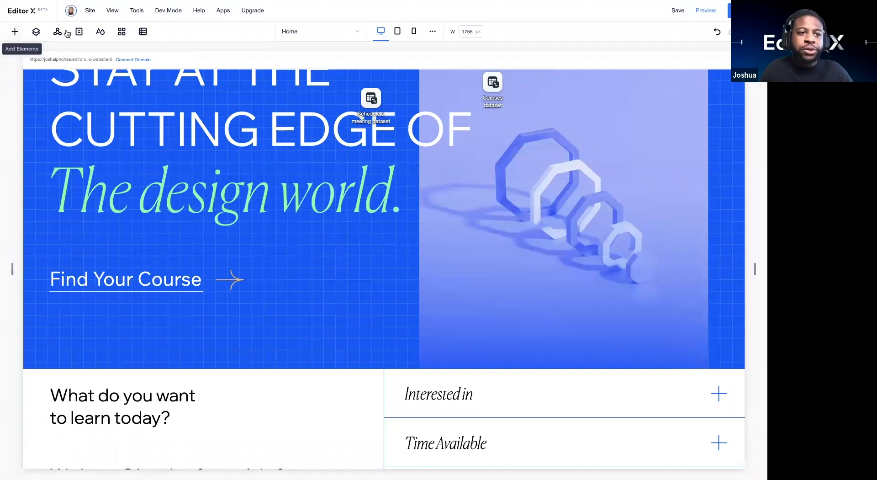
pyautogui.click(143, 32)
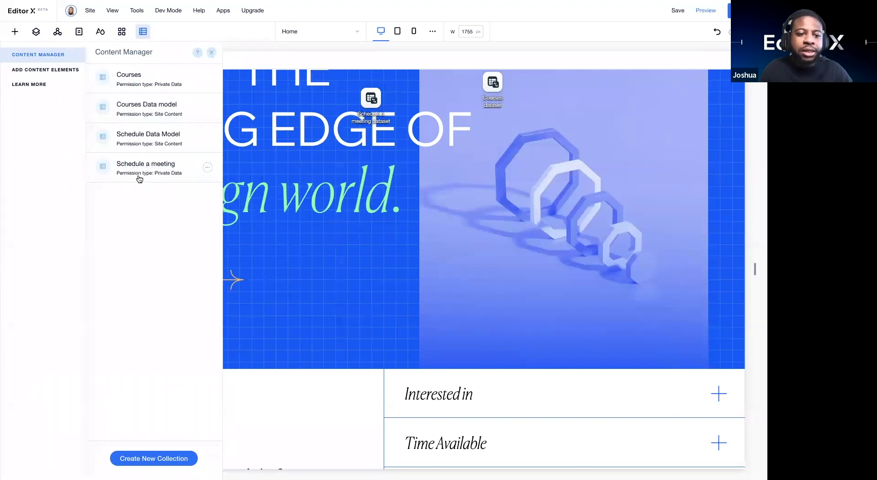
pyautogui.click(141, 173)
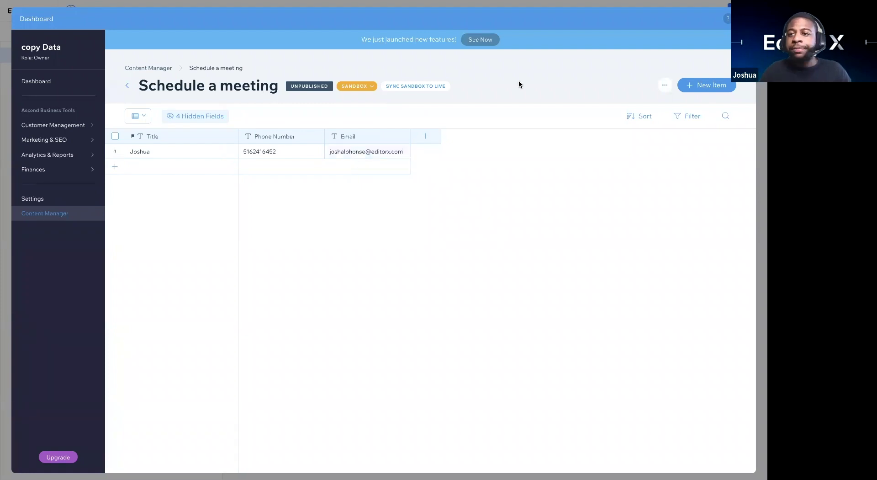
pyautogui.press('Escape')
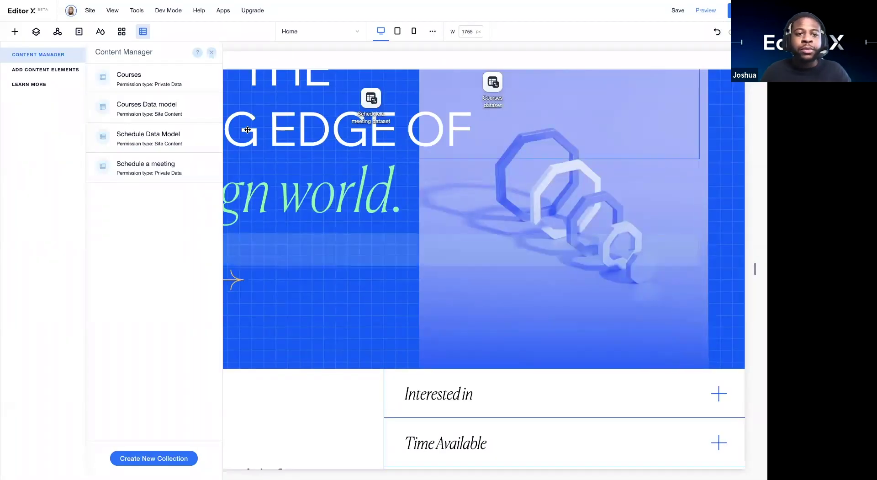
pyautogui.click(211, 52)
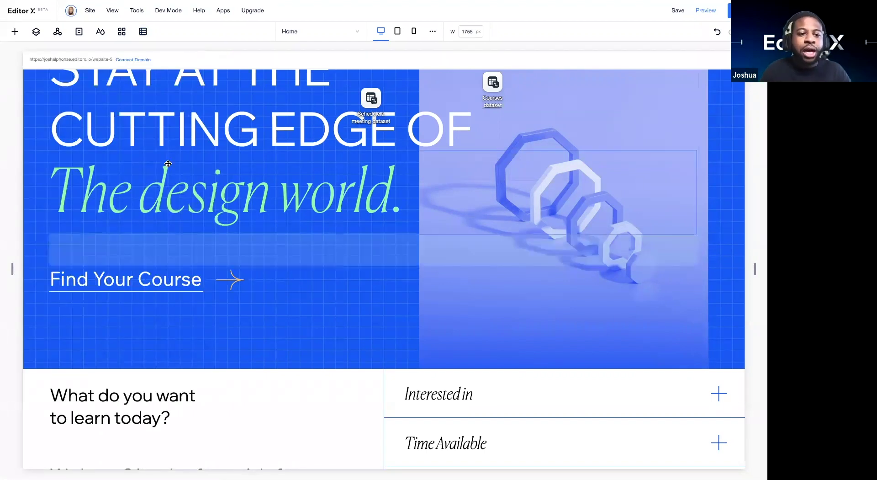
# Step: Show the Content Manager's collections: Courses, Courses Data model, Schedule Data Model, Schedule a meeting
pyautogui.scroll(3, 168, 163)
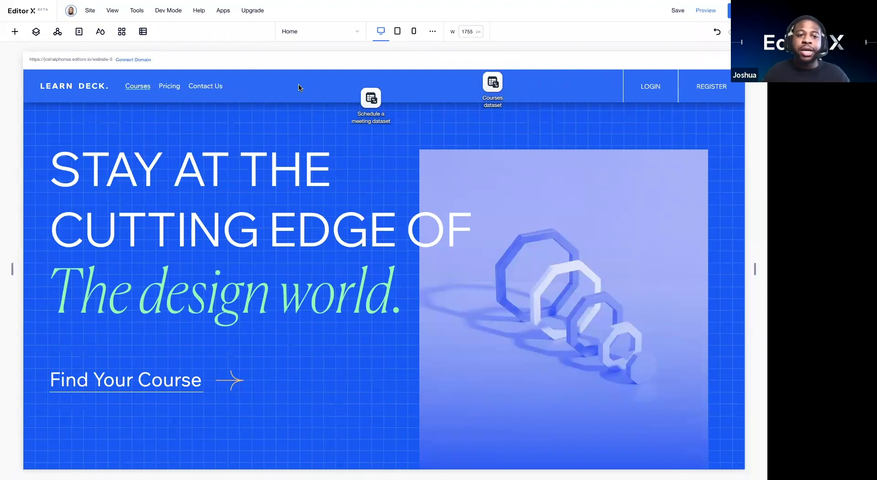
pyautogui.click(143, 31)
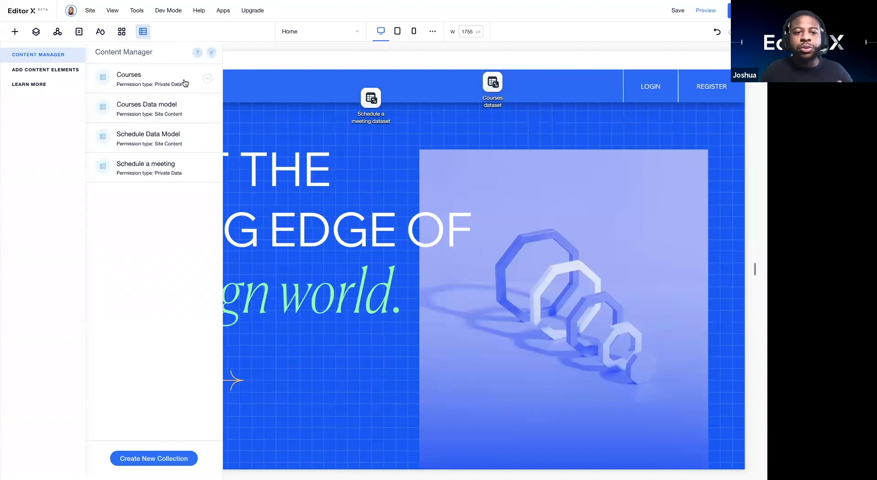
# Step: Add a second Courses (Title) dynamic page from the Courses collection's options and bring back the pages list
pyautogui.click(206, 80)
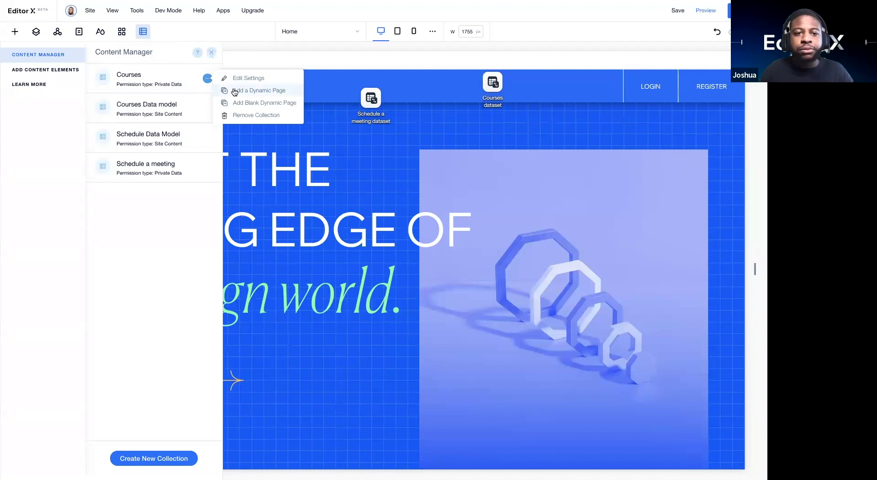
pyautogui.click(234, 92)
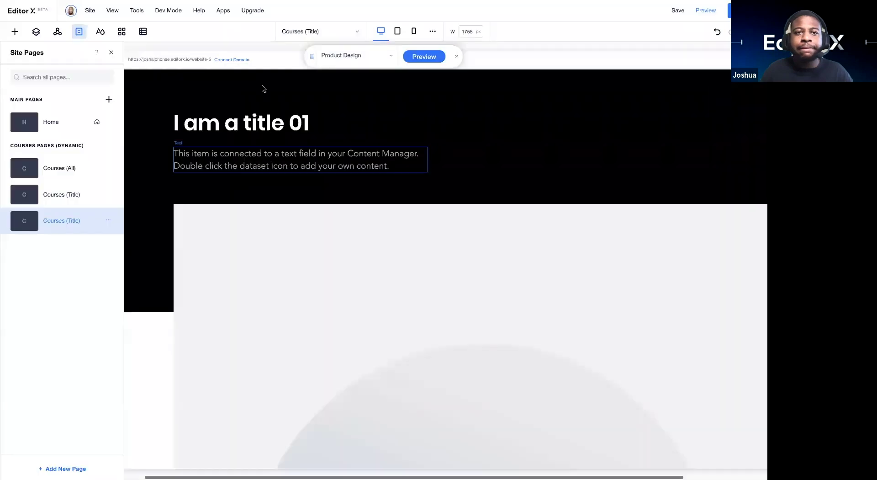
pyautogui.scroll(-6, 234, 283)
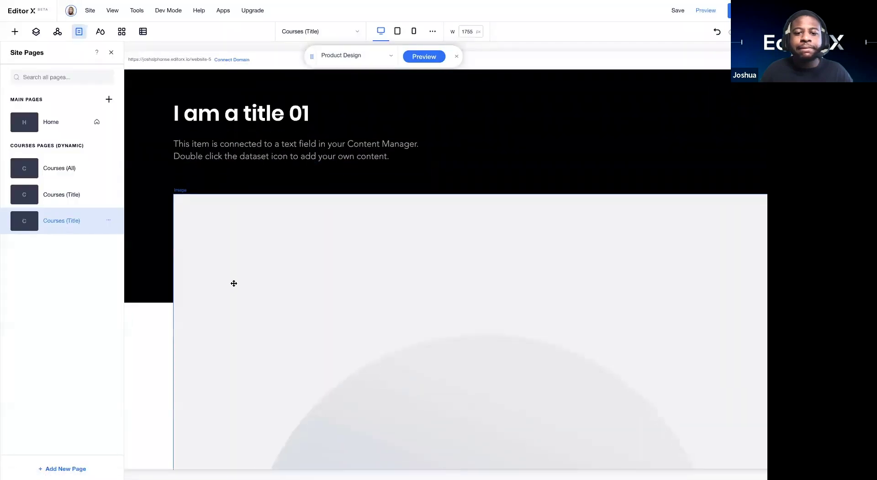
pyautogui.scroll(2, 234, 283)
pyautogui.scroll(3, 234, 283)
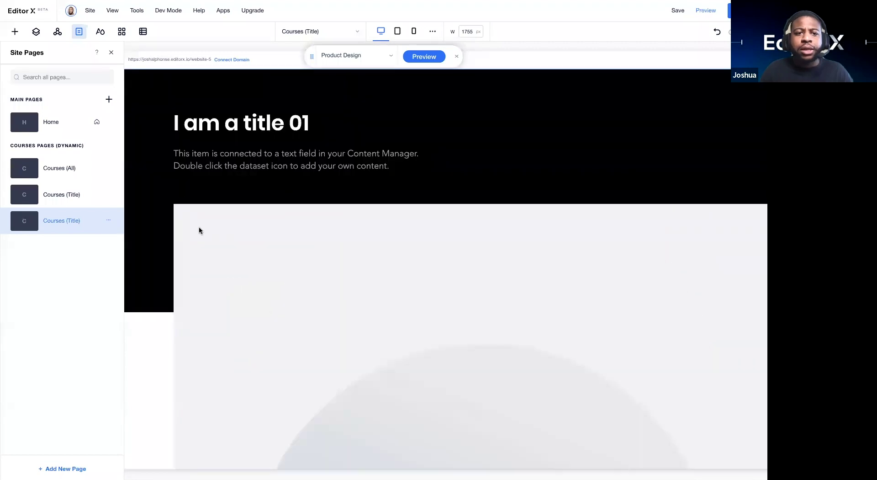
pyautogui.scroll(-6, 251, 261)
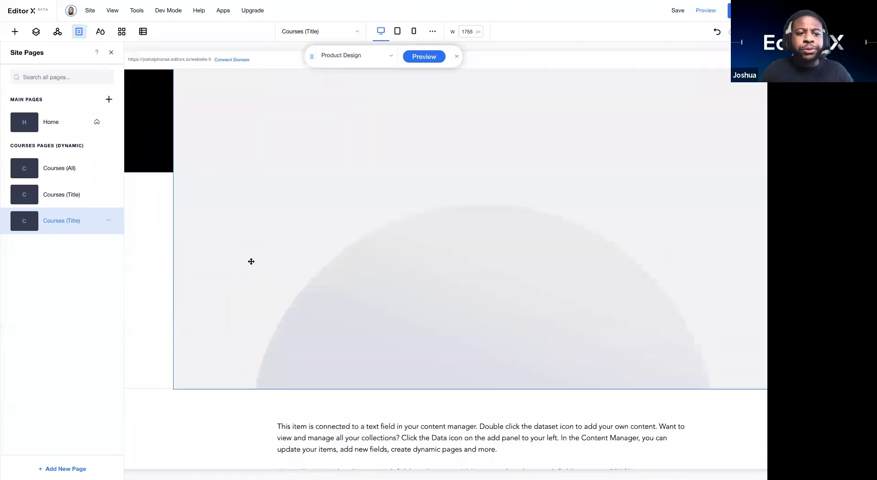
pyautogui.scroll(-1, 251, 260)
pyautogui.scroll(7, 240, 251)
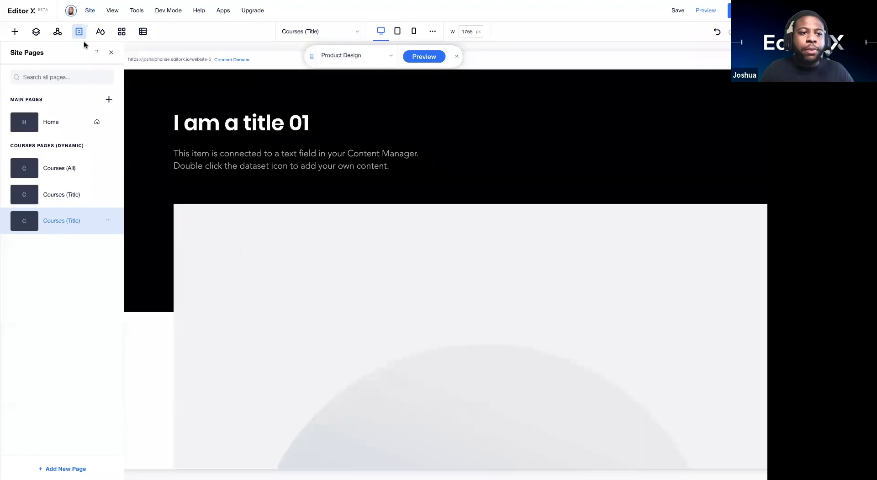
pyautogui.click(58, 33)
pyautogui.click(79, 31)
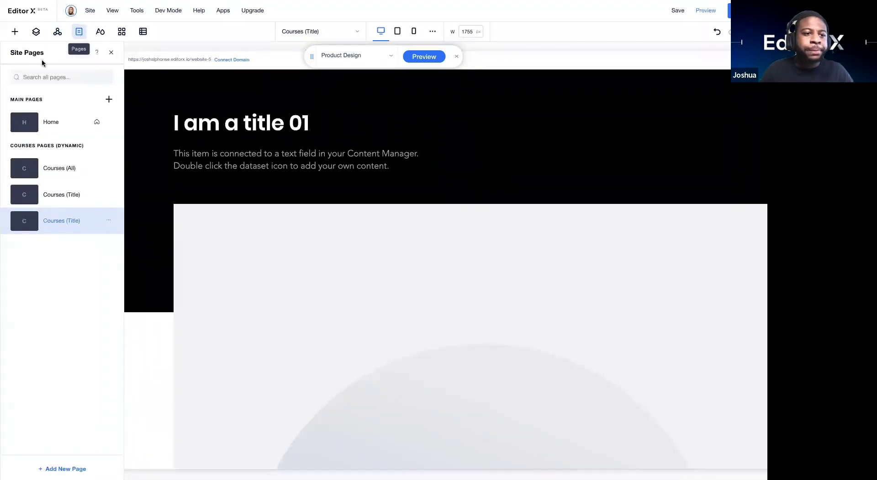
# Step: Browse the Home, Courses (All) and Courses (Title) pages, finishing on Courses (All)
pyautogui.click(47, 122)
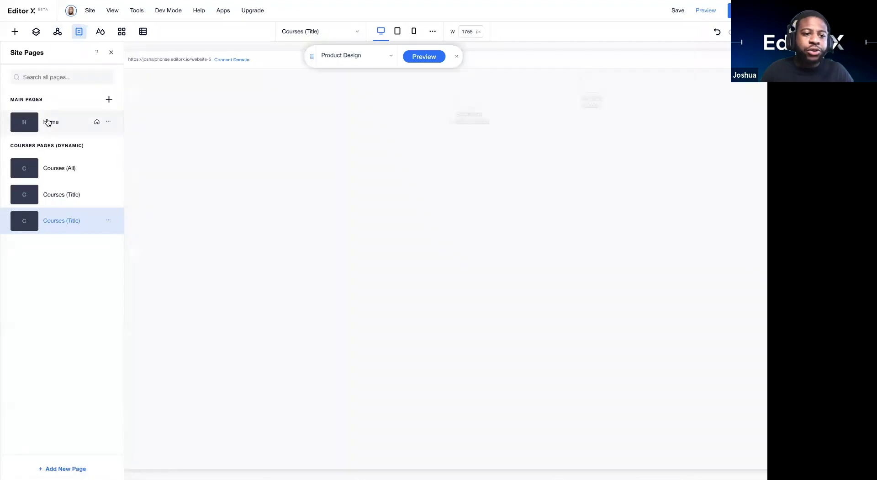
pyautogui.scroll(-3, 276, 272)
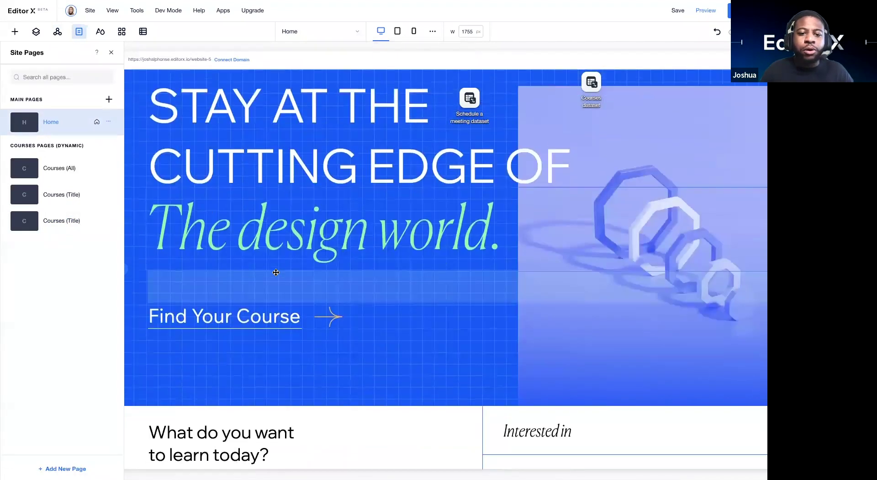
pyautogui.scroll(-10, 276, 272)
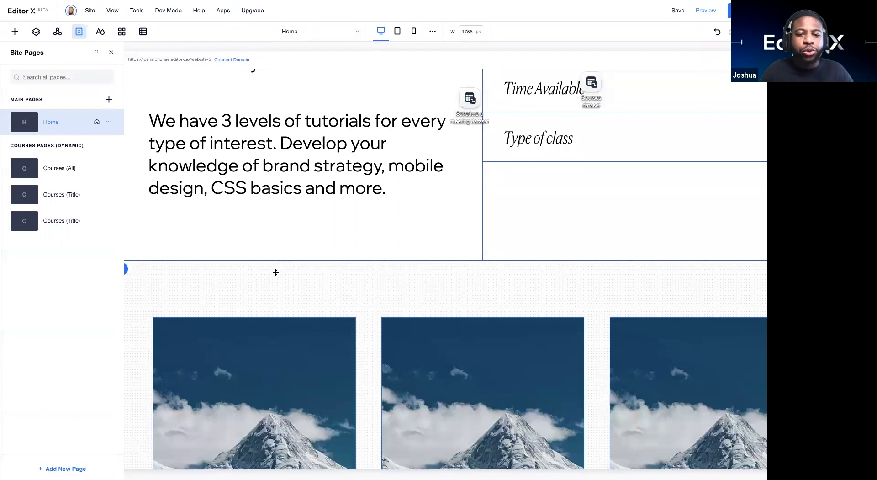
pyautogui.scroll(-6, 275, 272)
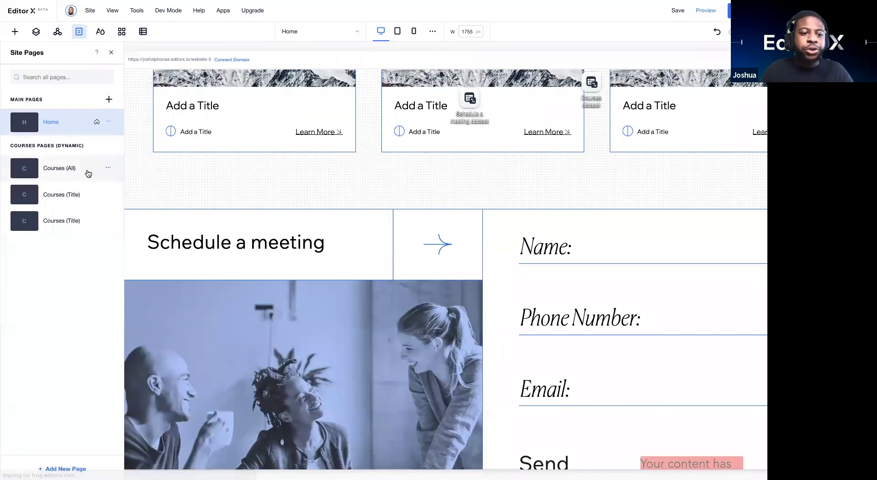
pyautogui.click(66, 159)
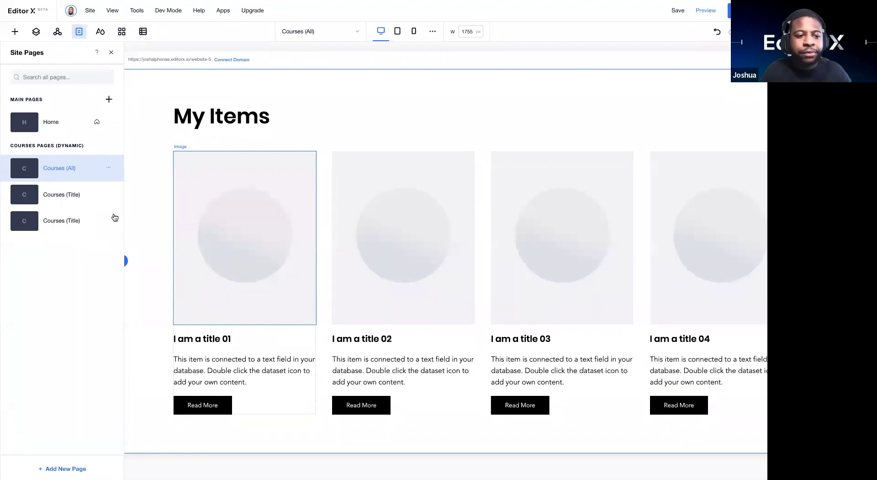
pyautogui.click(87, 201)
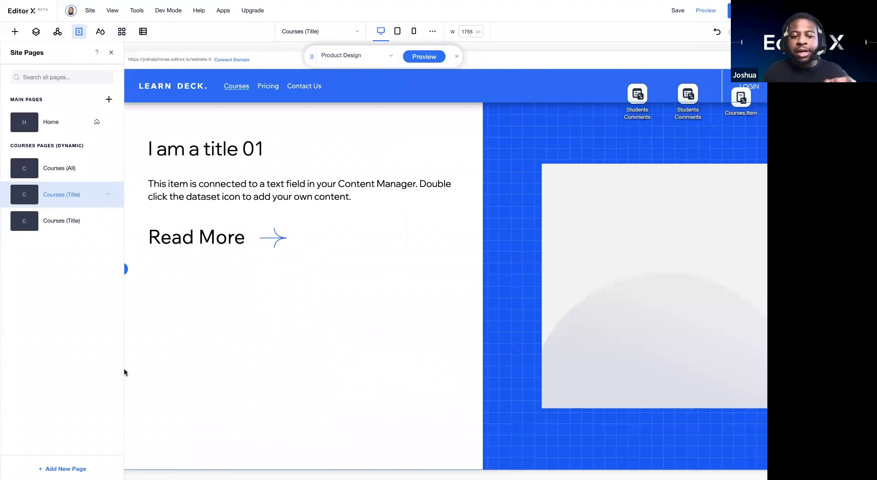
pyautogui.hscroll(3, 392, 302)
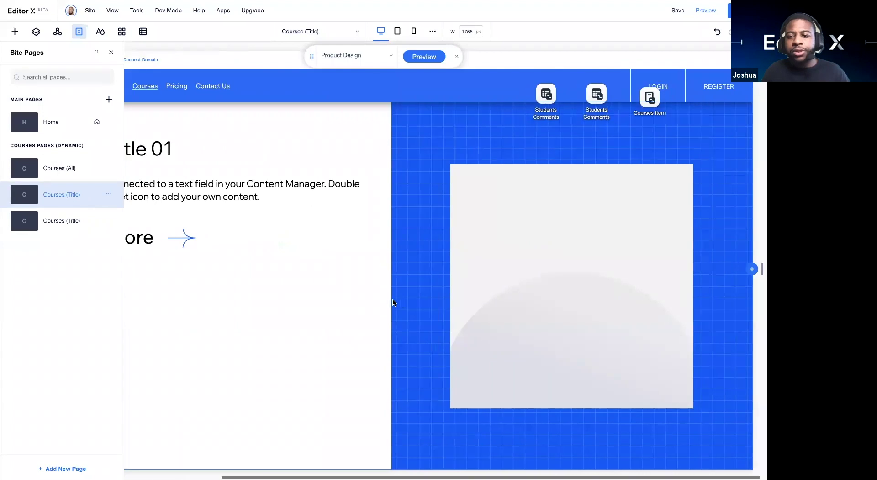
pyautogui.hscroll(-4, 393, 302)
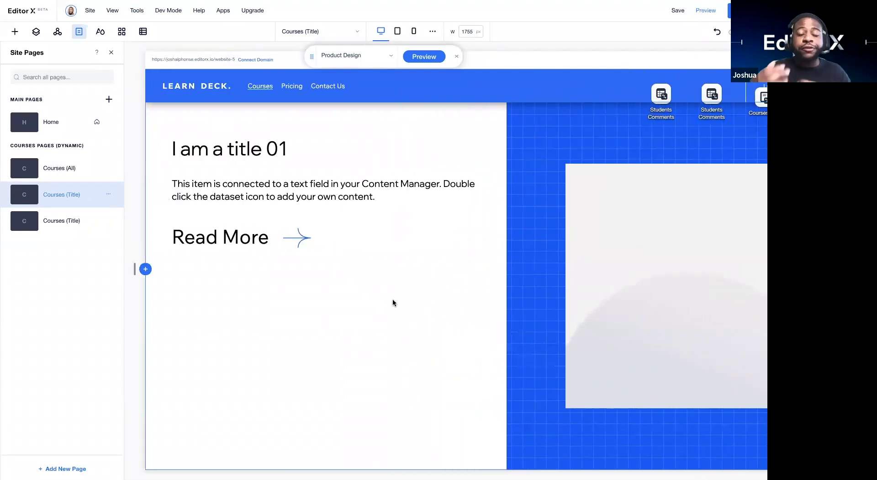
pyautogui.scroll(-3, 367, 383)
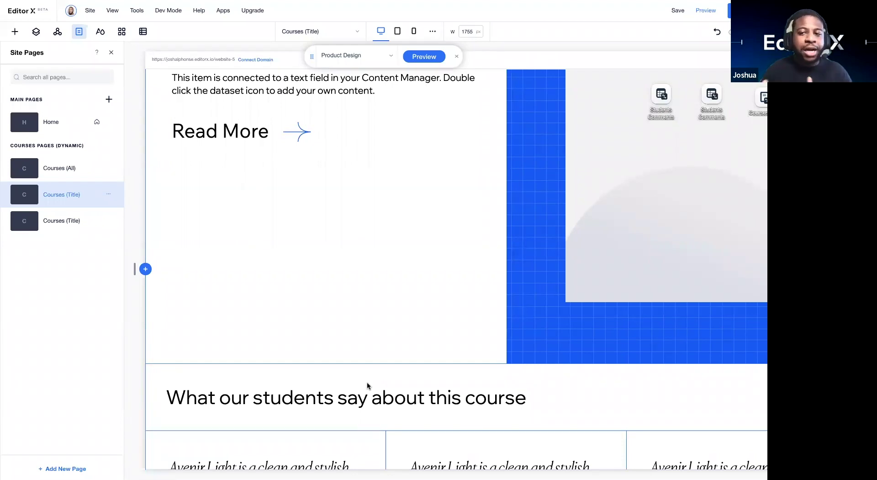
pyautogui.scroll(3, 408, 256)
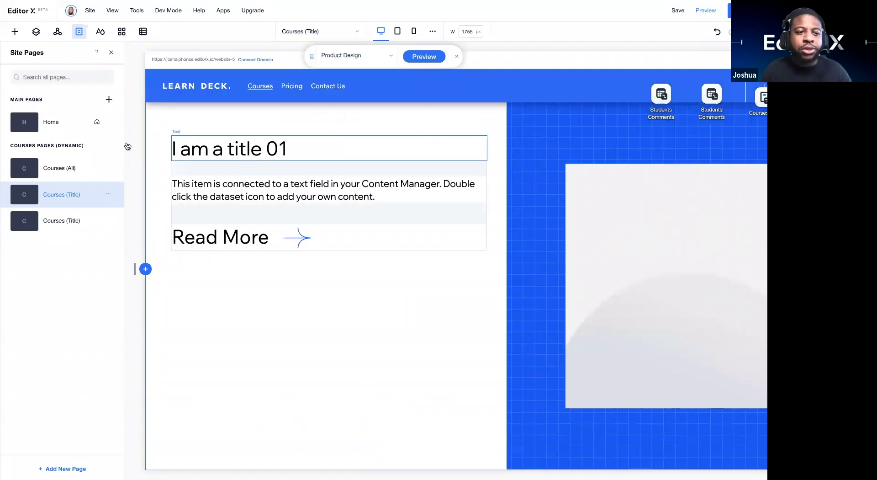
pyautogui.click(63, 168)
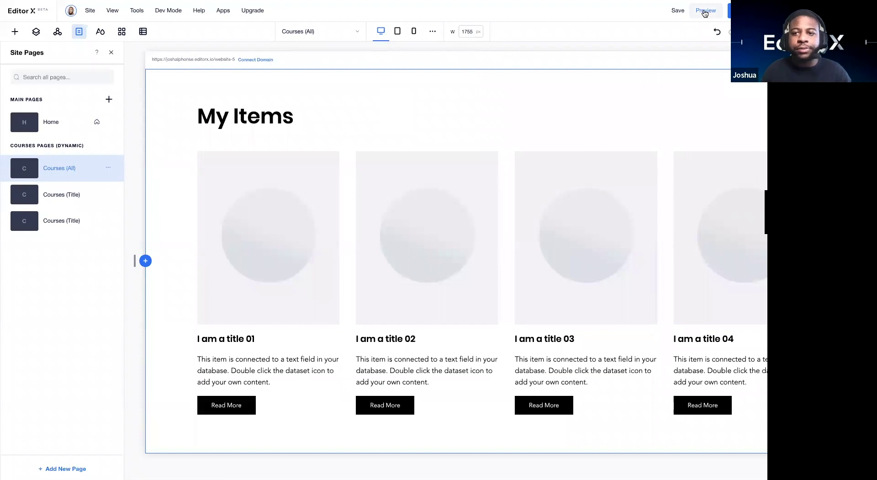
# Step: In preview, open the Product Design course's item page and narrow the view to 1411 px
pyautogui.click(704, 11)
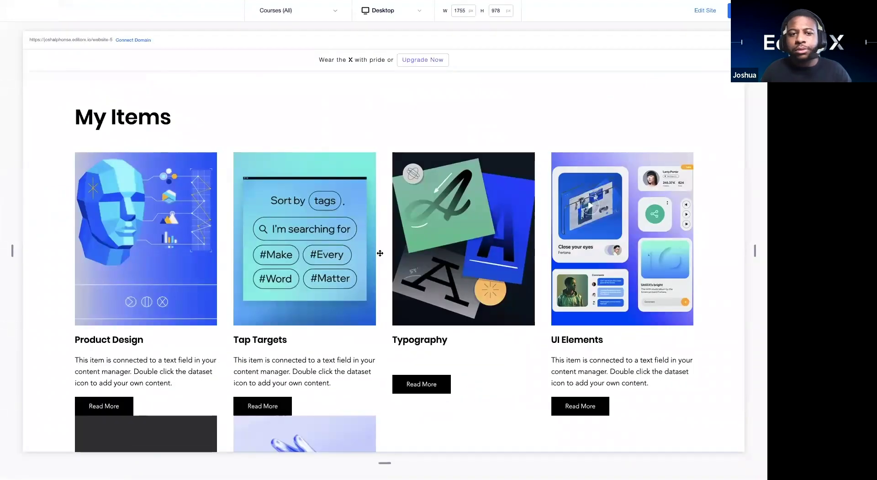
pyautogui.scroll(-5, 380, 253)
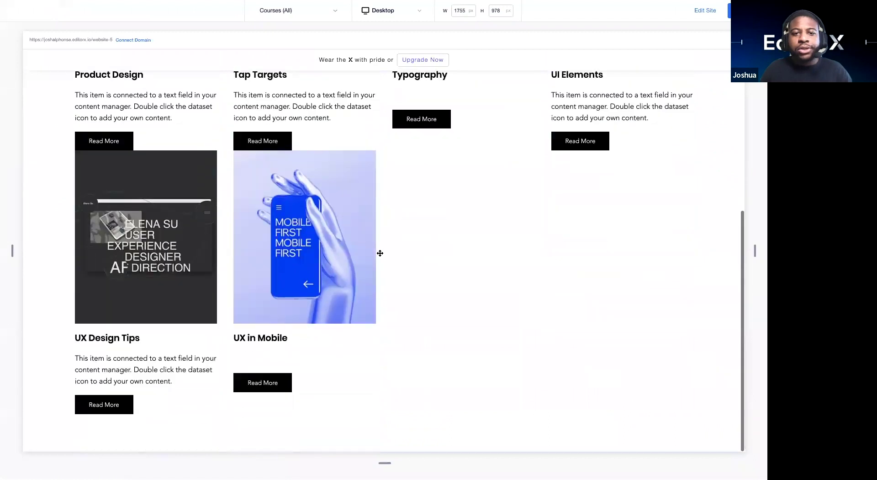
pyautogui.scroll(5, 380, 252)
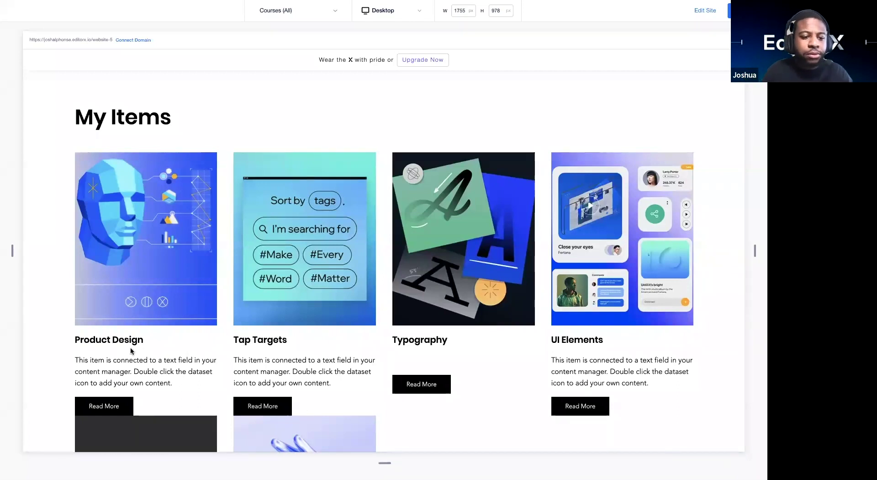
pyautogui.scroll(-3, 131, 347)
pyautogui.scroll(-2, 130, 352)
pyautogui.scroll(6, 129, 352)
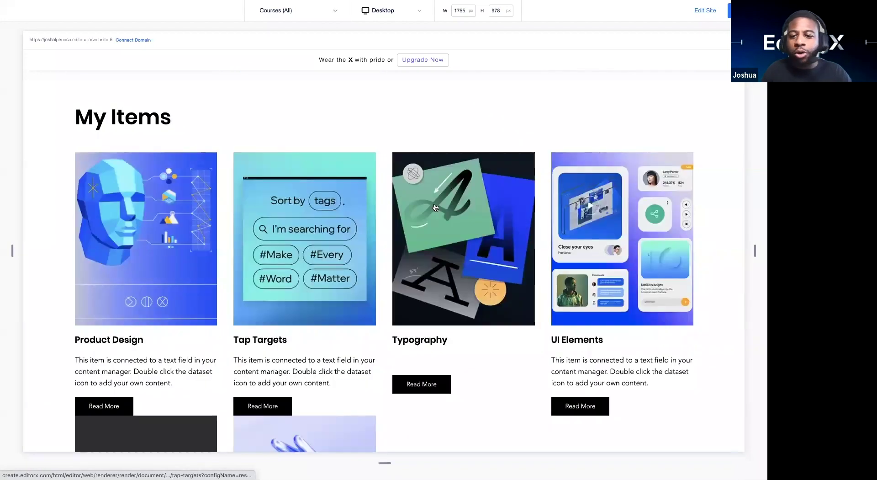
pyautogui.scroll(-3, 506, 316)
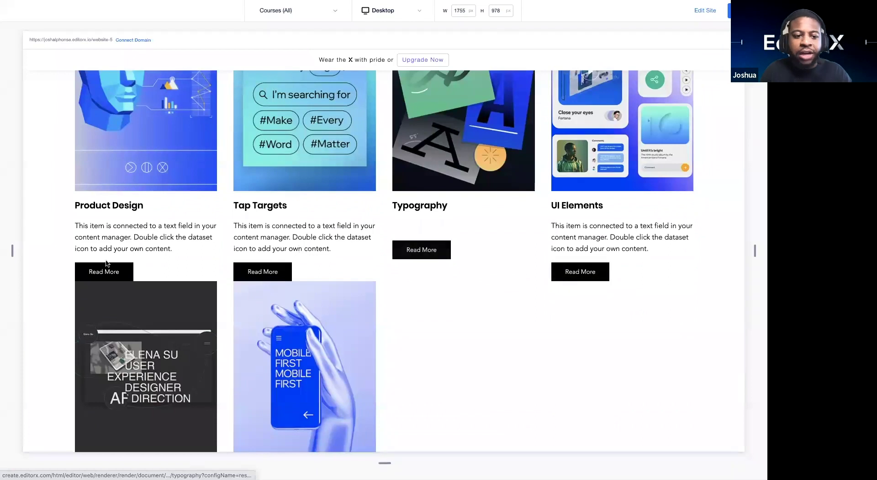
pyautogui.click(111, 274)
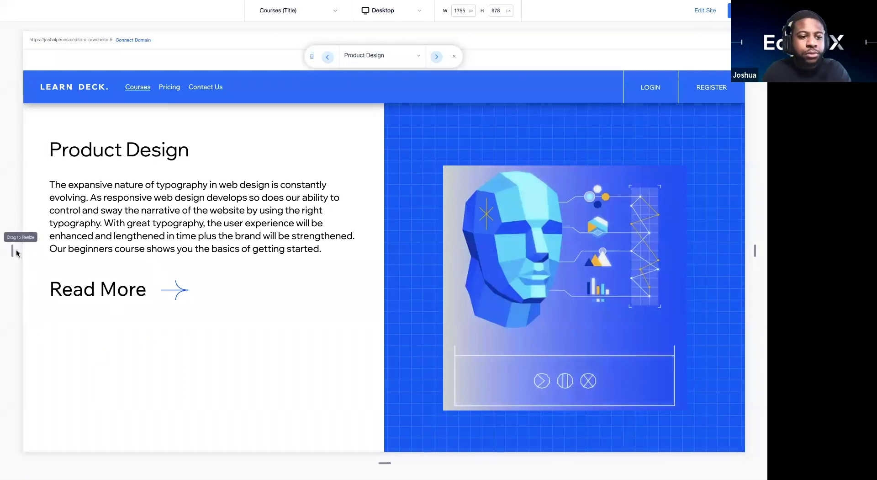
pyautogui.moveTo(13, 250); pyautogui.dragTo(83, 248)
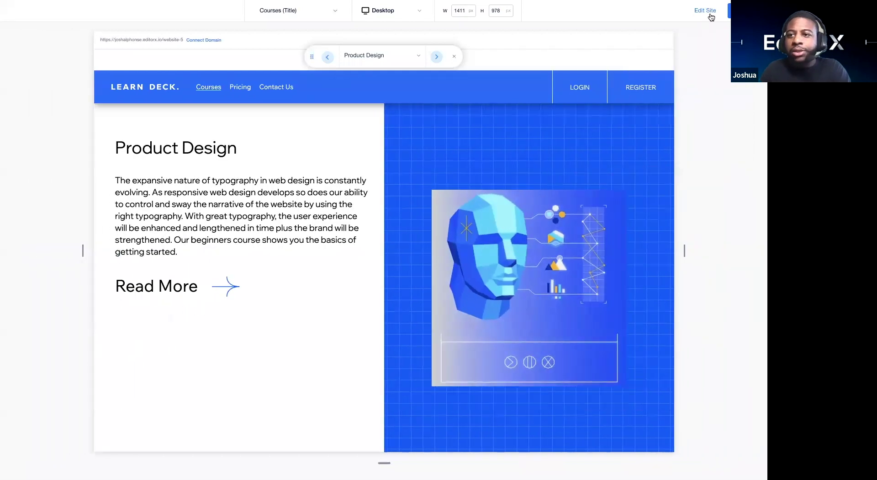
# Step: Add a blank Courses dynamic page and drag its Courses Item dataset to the right
pyautogui.click(706, 11)
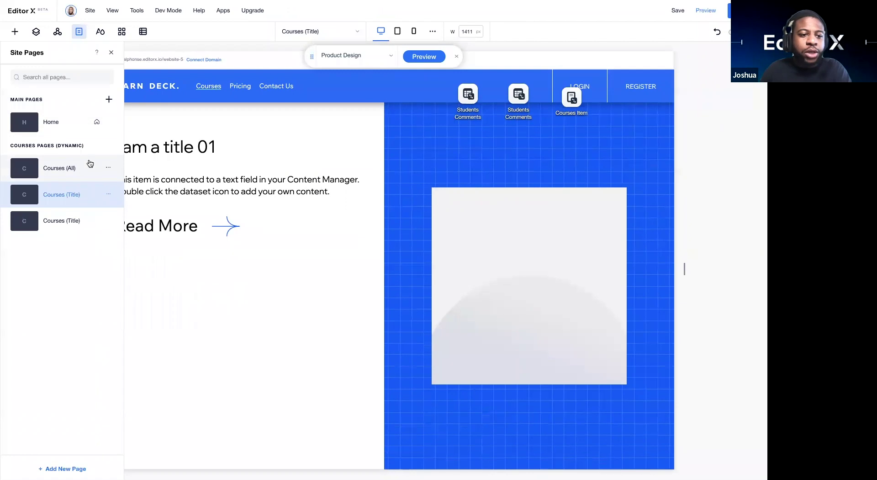
pyautogui.click(143, 31)
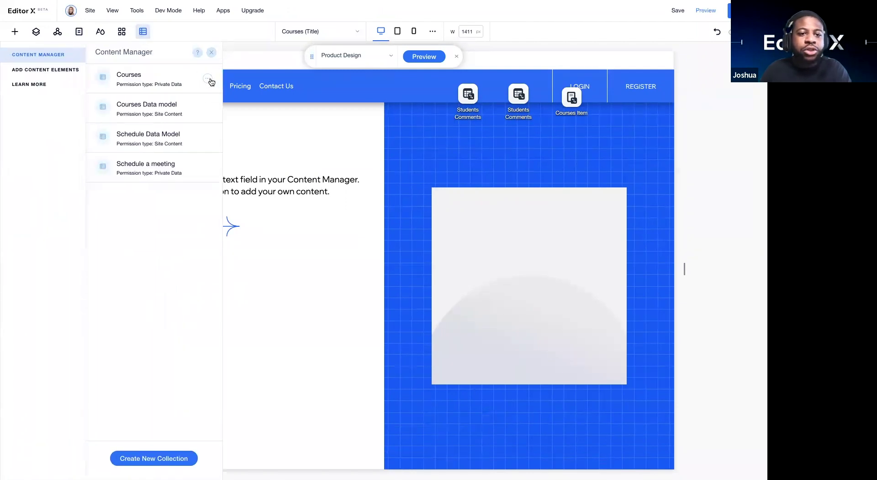
pyautogui.click(208, 79)
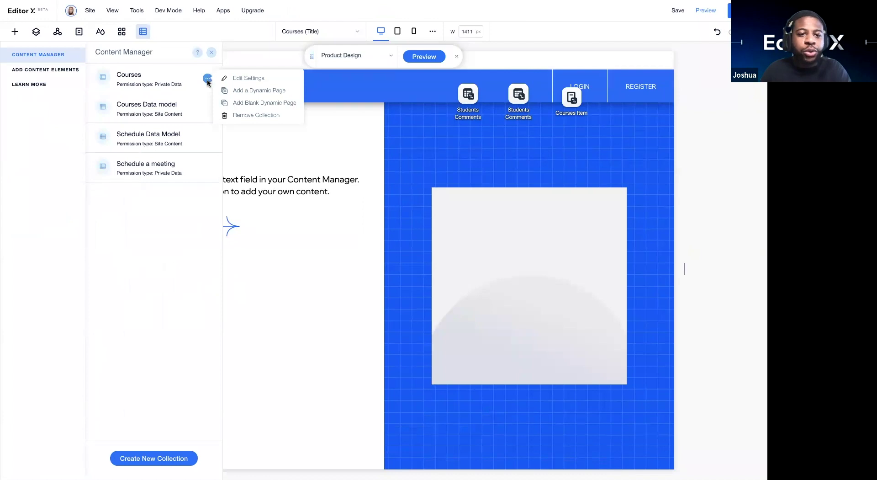
pyautogui.click(237, 104)
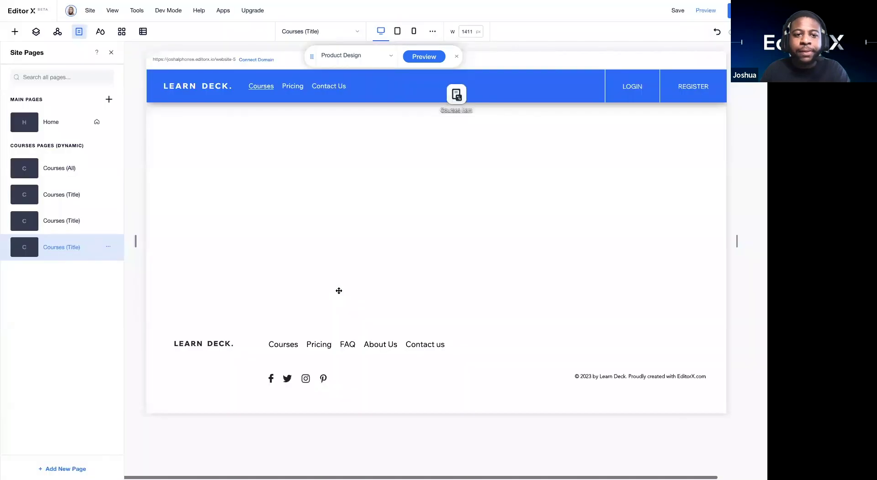
pyautogui.click(457, 95)
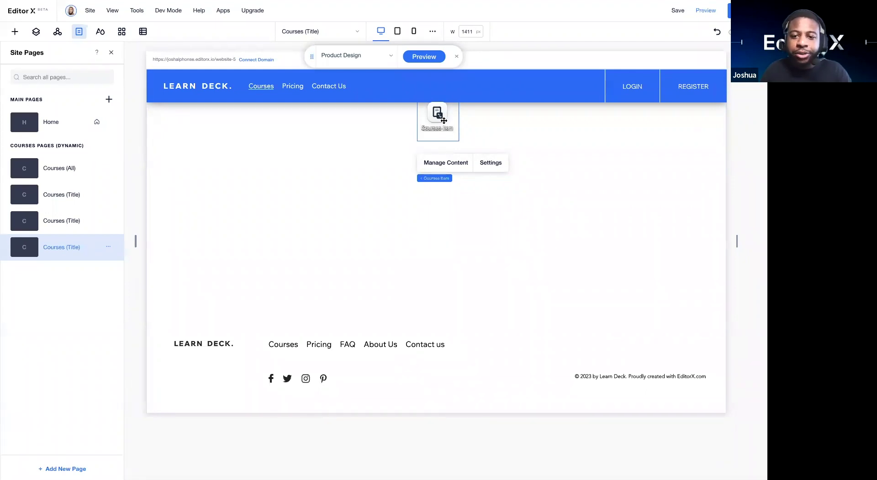
pyautogui.moveTo(438, 126); pyautogui.dragTo(492, 125)
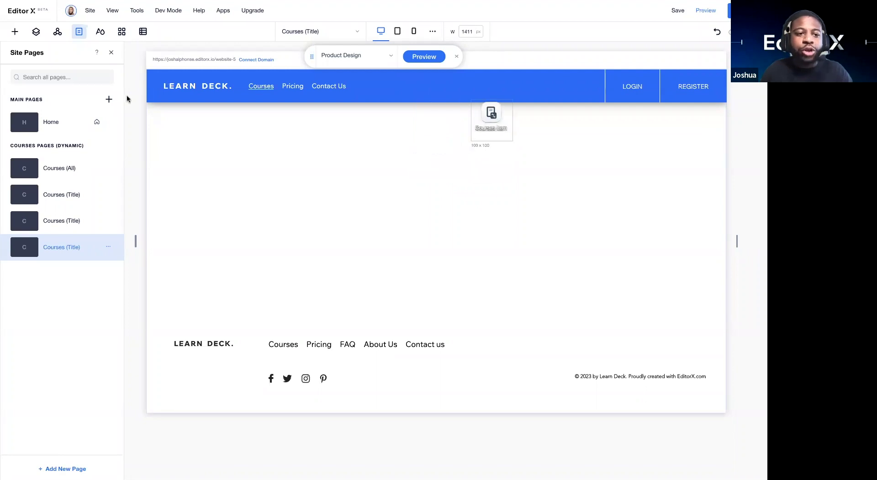
# Step: Drop a mountain image plus 'Add a Title' headings above and beside it onto the page
pyautogui.click(15, 32)
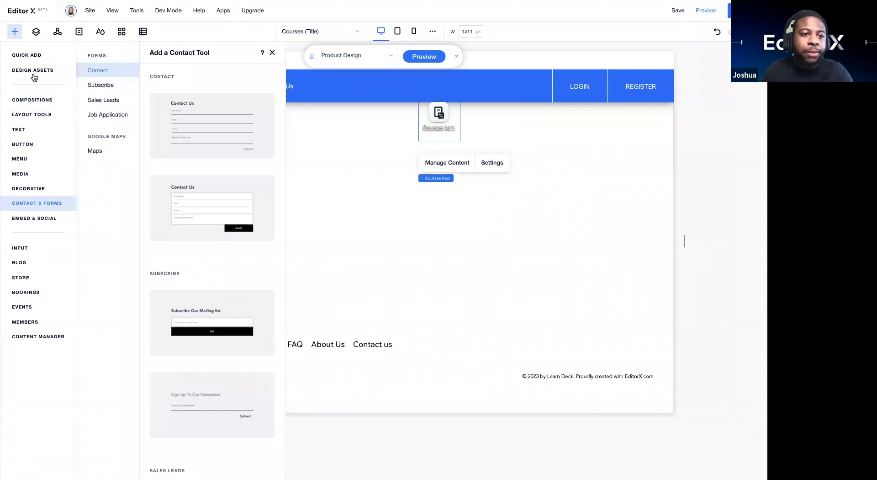
pyautogui.click(29, 57)
pyautogui.moveTo(102, 136); pyautogui.dragTo(155, 215)
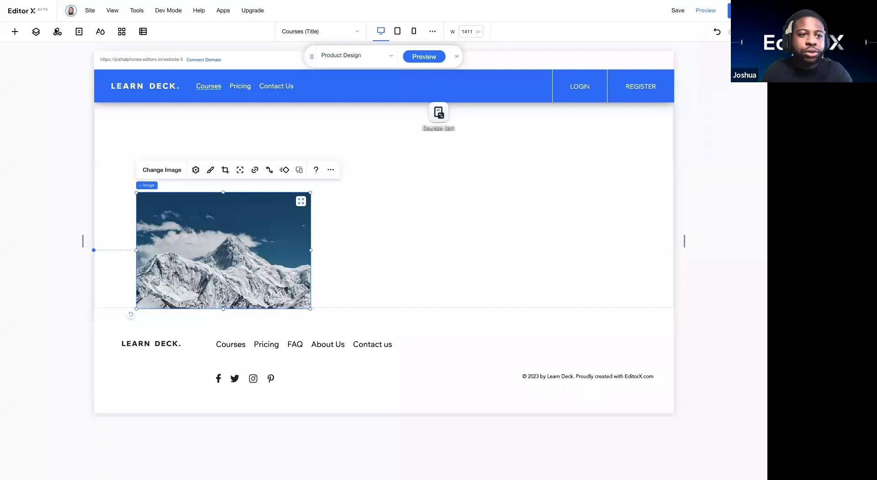
pyautogui.click(14, 31)
pyautogui.moveTo(251, 135); pyautogui.dragTo(177, 153)
pyautogui.click(17, 32)
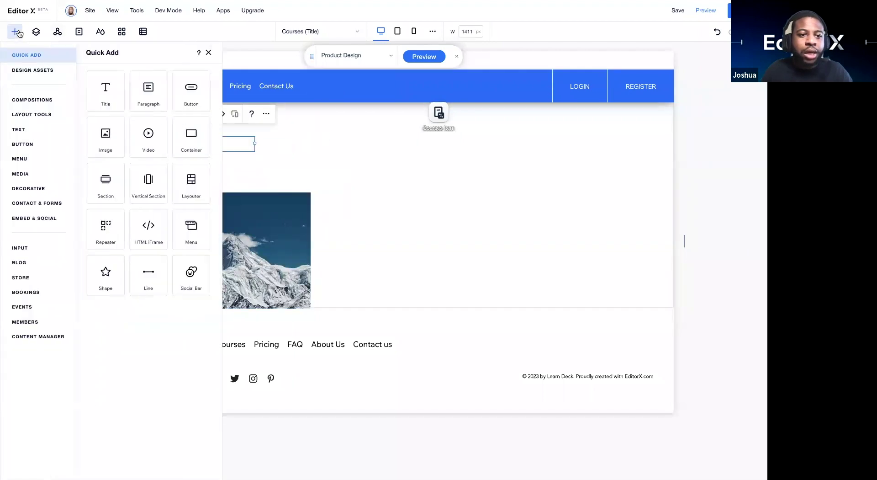
pyautogui.moveTo(322, 168); pyautogui.dragTo(349, 246)
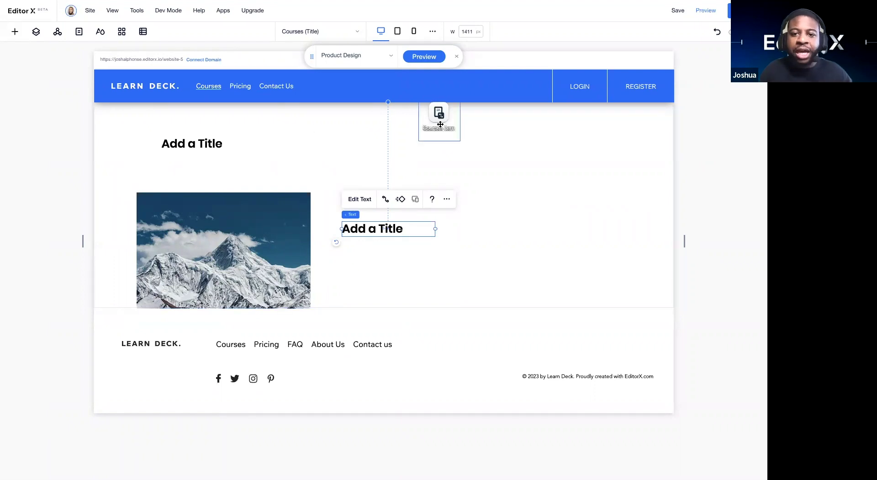
# Step: Nudge the dataset down and bind the top heading to Courses Item's Title field
pyautogui.moveTo(440, 124); pyautogui.dragTo(441, 139)
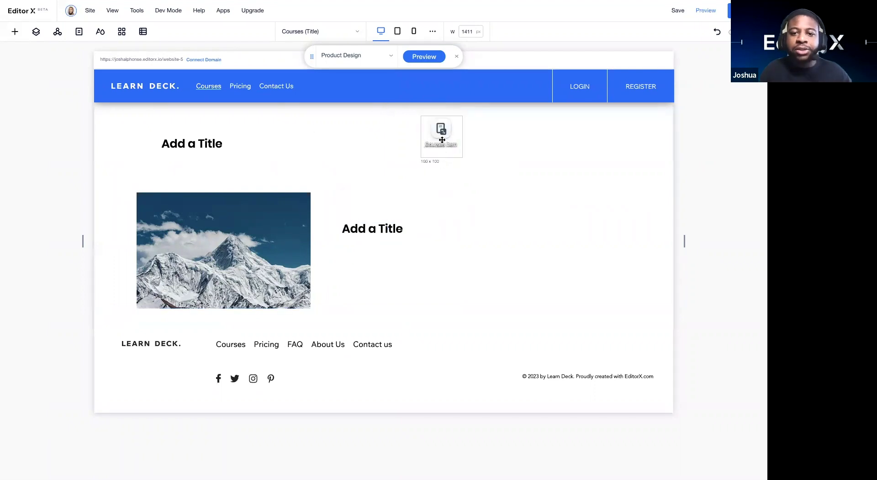
pyautogui.click(198, 146)
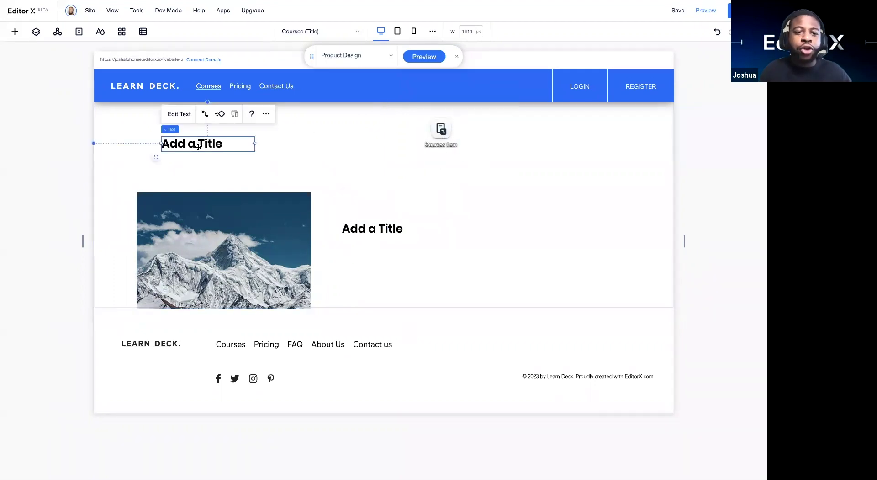
pyautogui.click(205, 114)
pyautogui.click(347, 183)
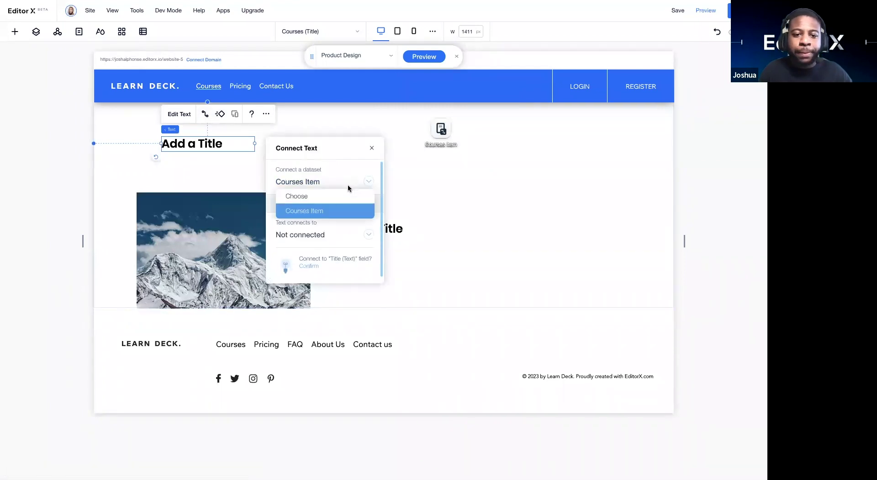
pyautogui.click(331, 210)
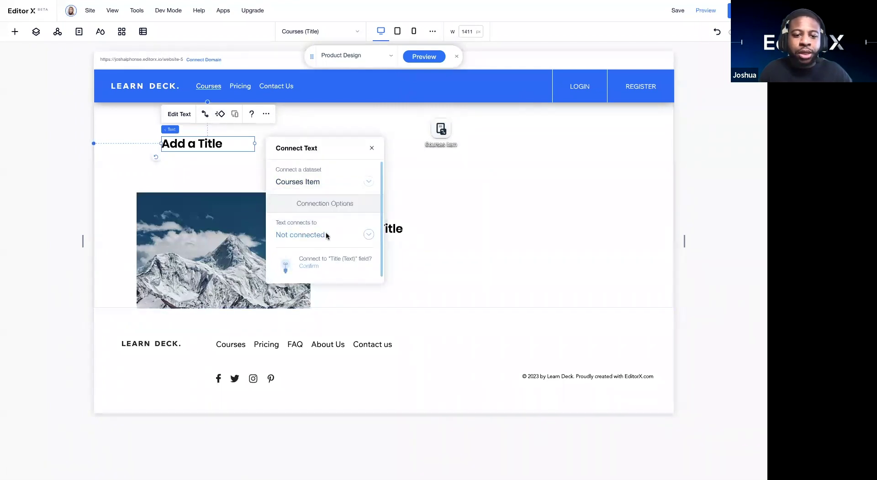
pyautogui.click(326, 235)
pyautogui.click(306, 185)
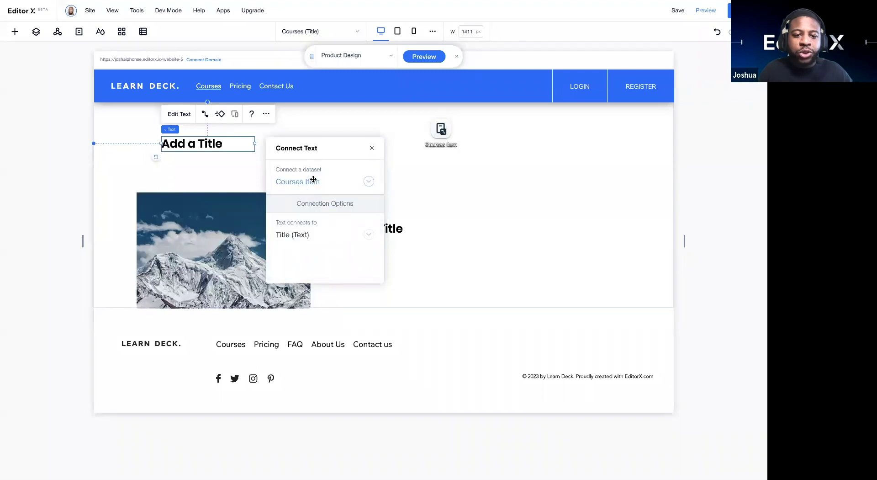
pyautogui.click(373, 148)
# Step: Bind the mountain image's source to the Courses Item Image field
pyautogui.click(287, 197)
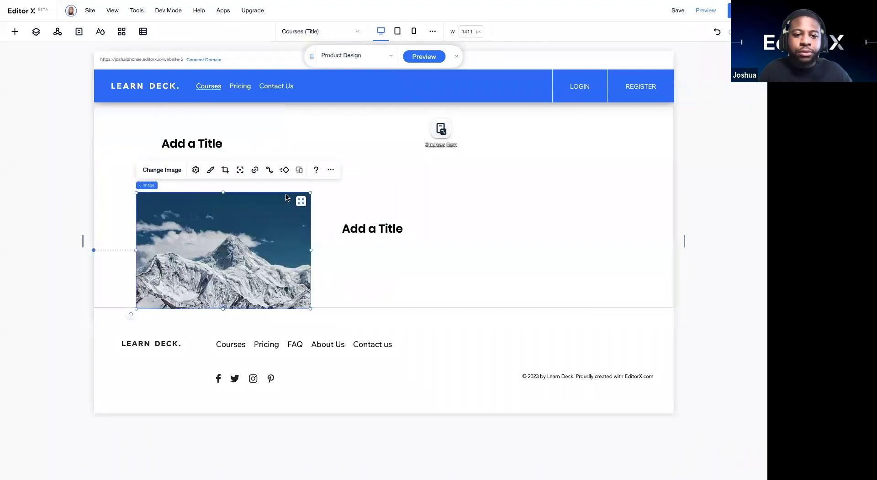
pyautogui.click(268, 171)
pyautogui.click(423, 206)
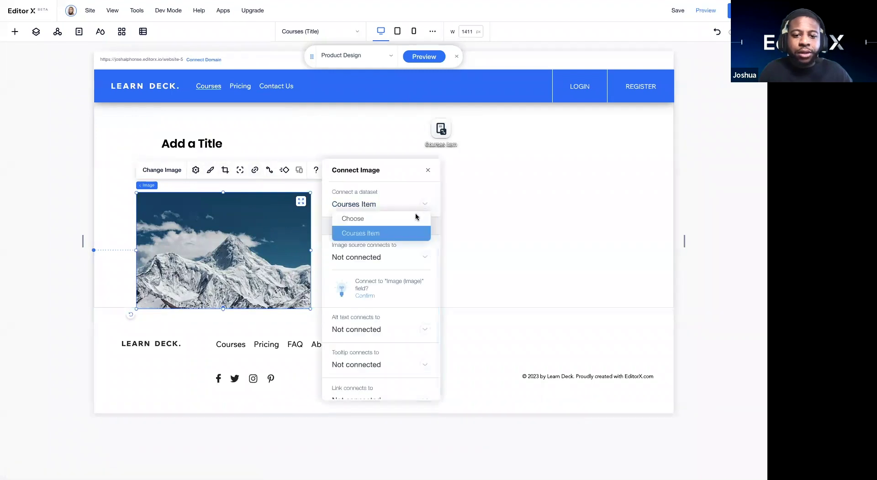
pyautogui.click(400, 233)
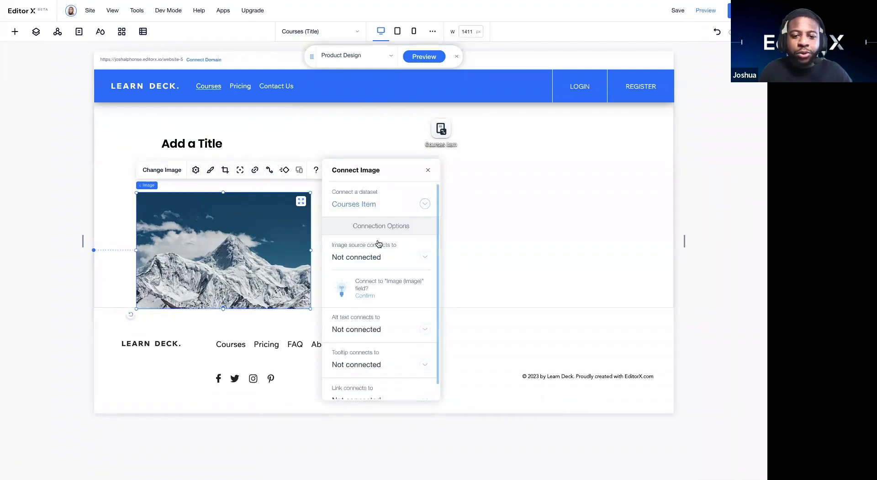
pyautogui.click(416, 260)
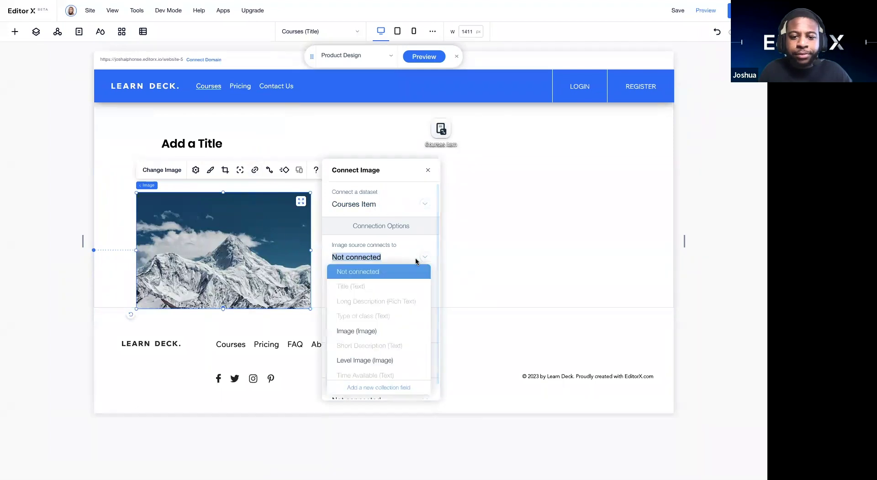
pyautogui.click(378, 329)
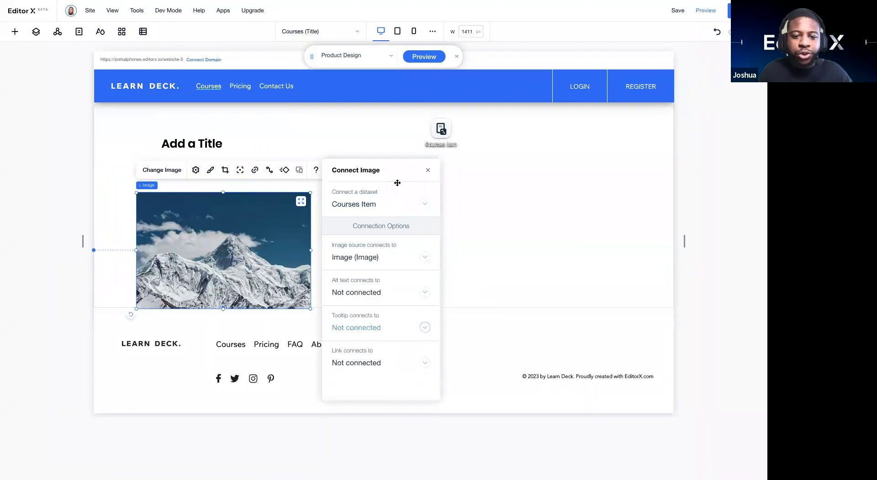
pyautogui.click(428, 170)
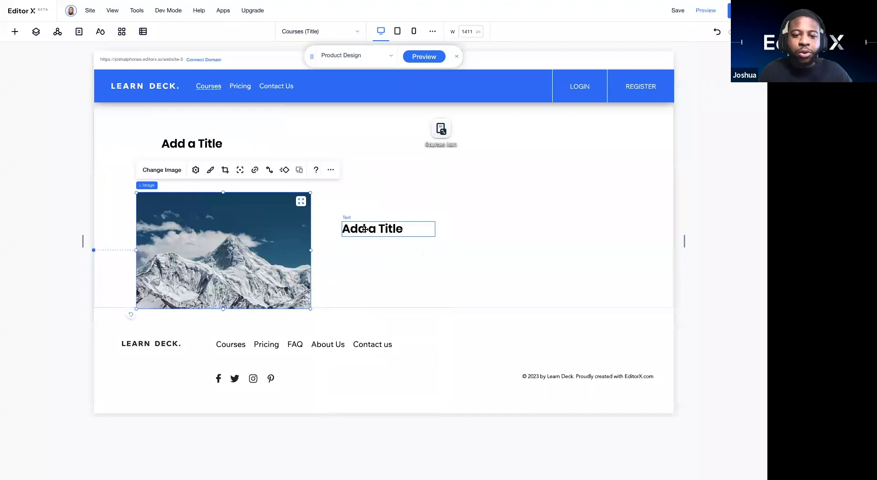
# Step: Bind the side heading's text to the Courses Item Level field
pyautogui.click(365, 229)
pyautogui.click(385, 199)
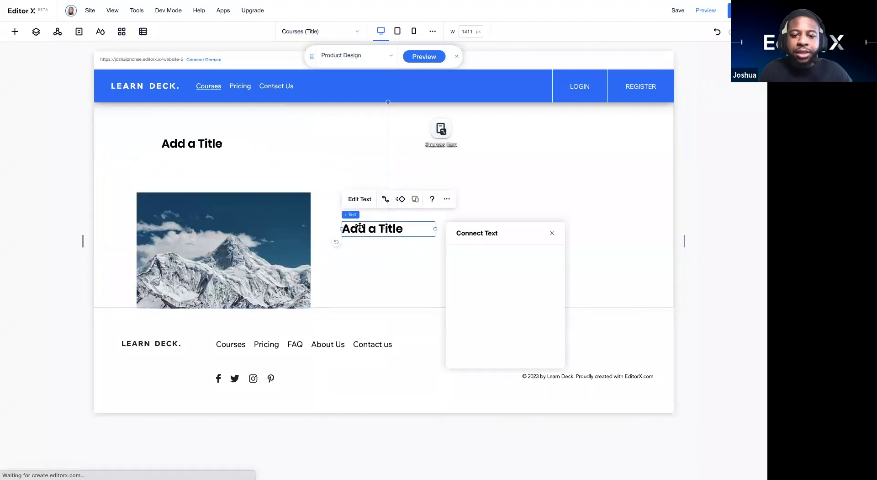
pyautogui.click(500, 321)
pyautogui.scroll(-3, 493, 315)
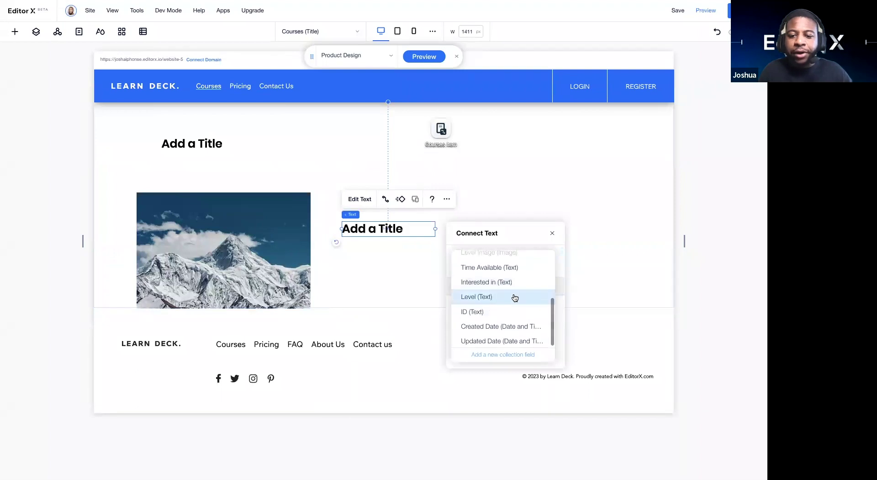
pyautogui.click(515, 297)
pyautogui.click(425, 289)
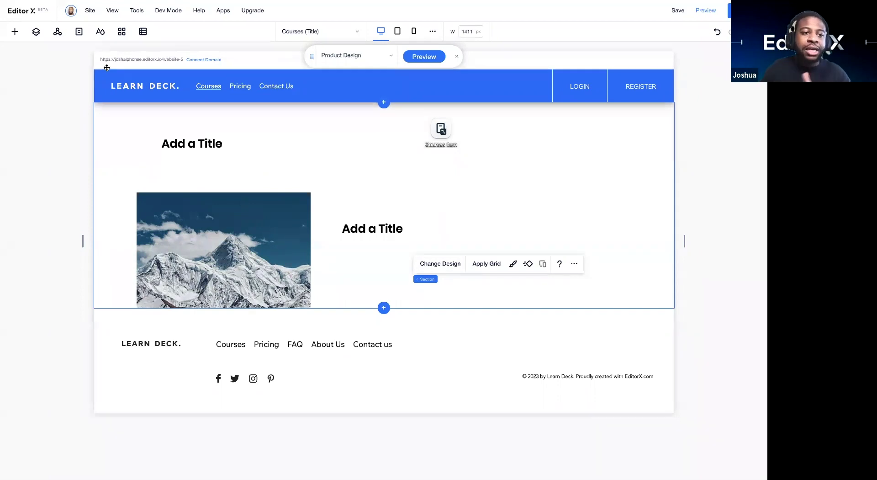
# Step: Preview Product Design's title, image and BEGINNERS level, then return to editing with the item switcher hidden
pyautogui.click(13, 32)
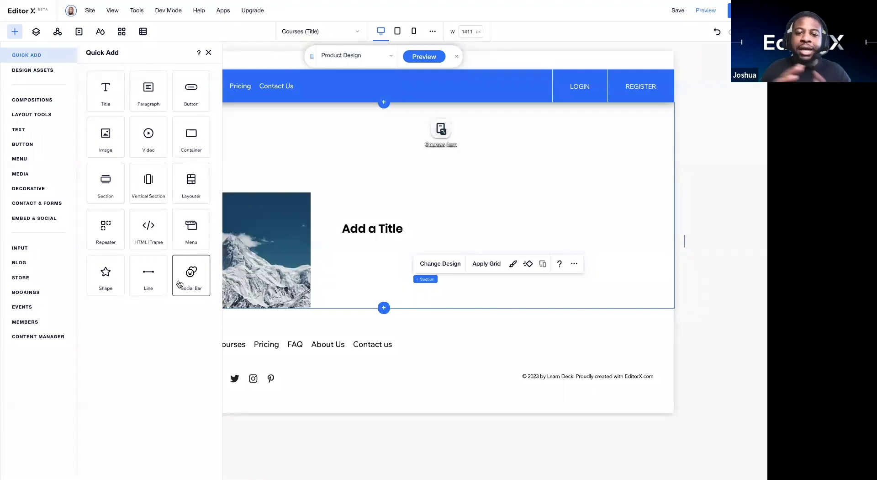
pyautogui.click(209, 52)
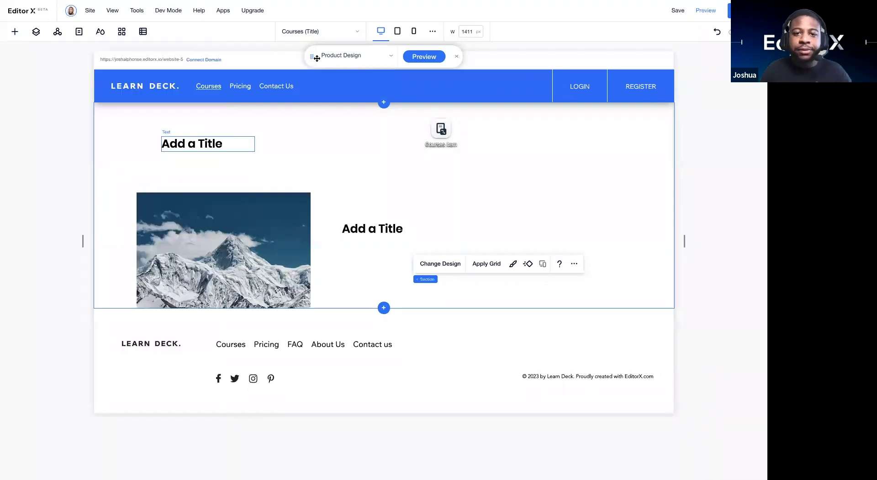
pyautogui.click(703, 11)
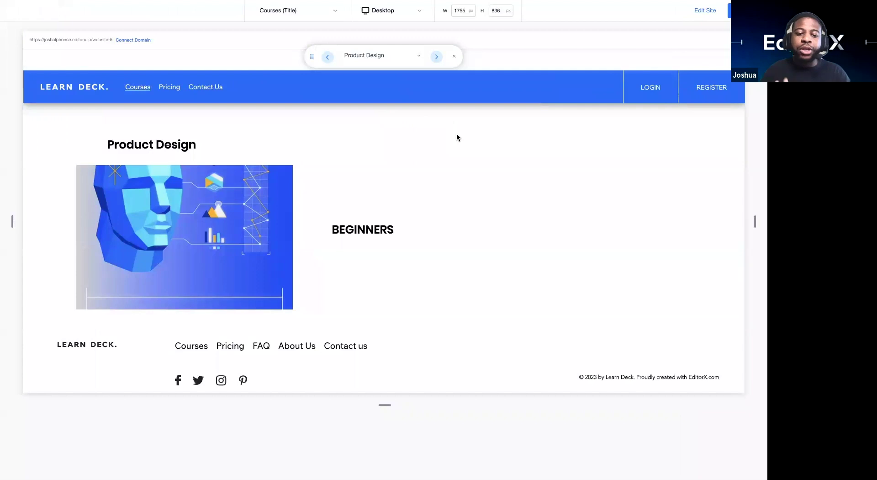
pyautogui.click(700, 12)
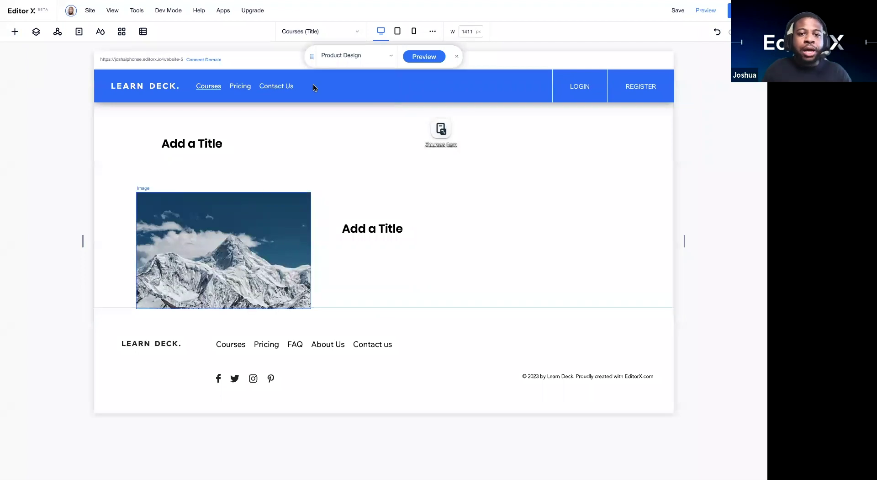
pyautogui.click(456, 57)
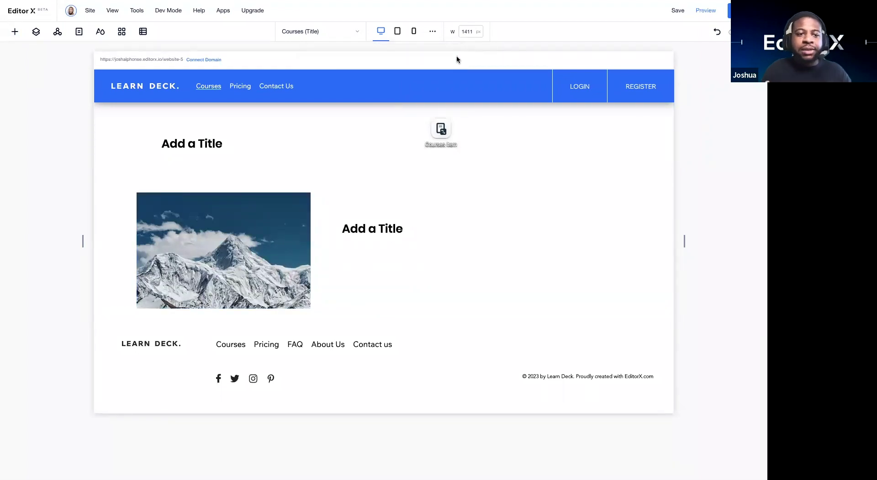
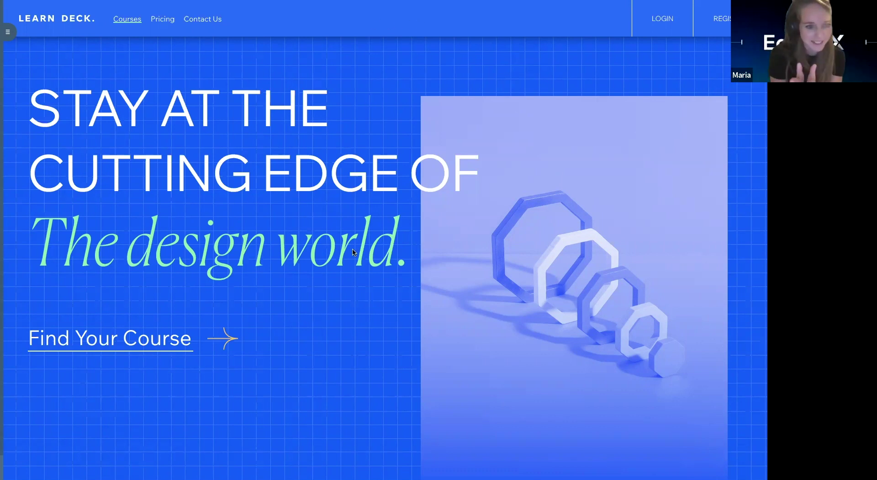
# Step: Scroll through the live Learn Deck site, then swipe back to the Editor X Courses (Title) page
pyautogui.scroll(-1, 354, 251)
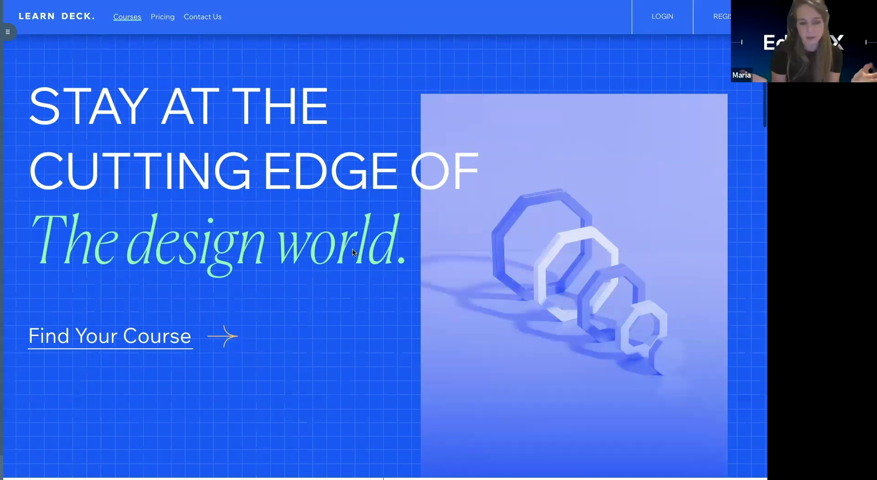
pyautogui.scroll(-10, 352, 252)
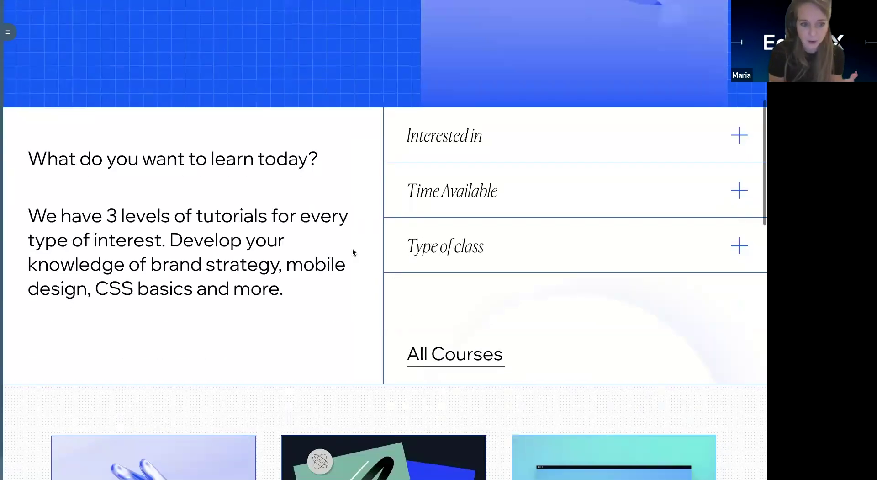
pyautogui.scroll(-4, 352, 250)
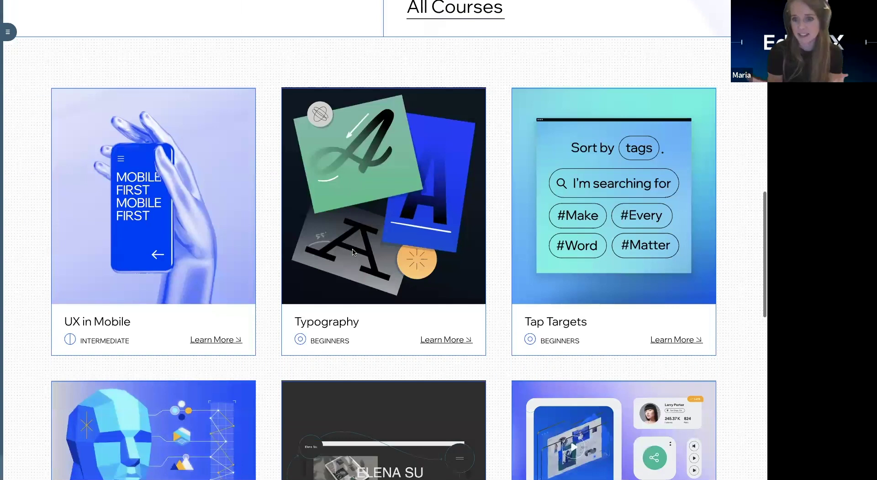
pyautogui.scroll(1, 354, 252)
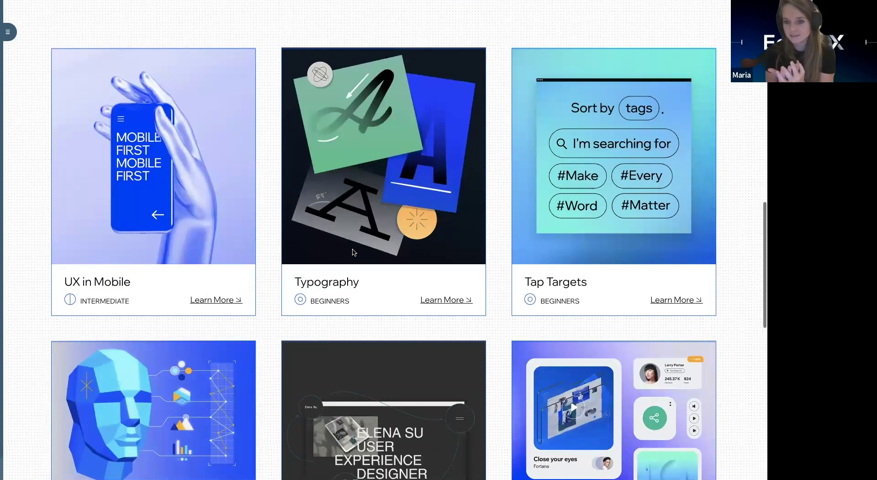
pyautogui.scroll(-6, 353, 251)
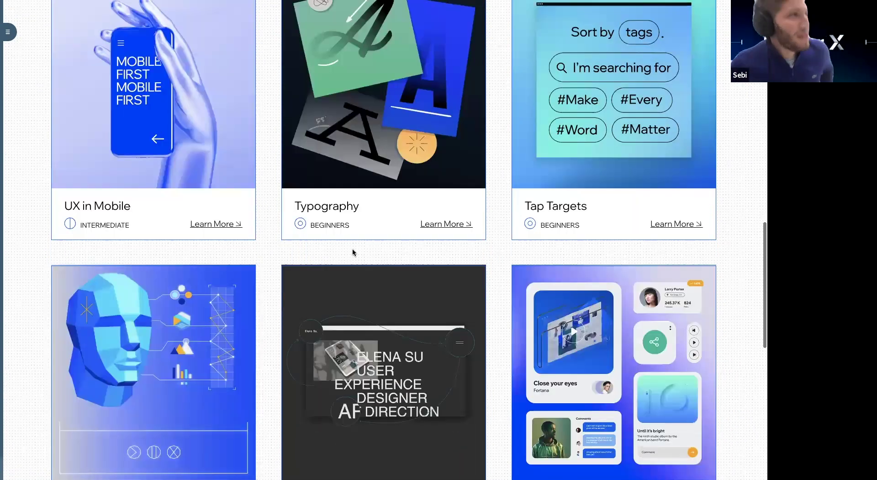
pyautogui.scroll(2, 353, 252)
pyautogui.scroll(1, 352, 251)
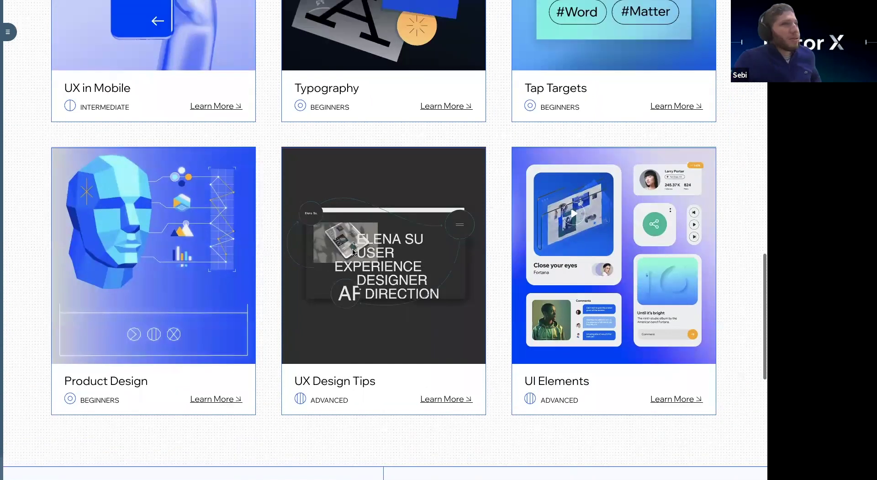
pyautogui.scroll(5, 353, 252)
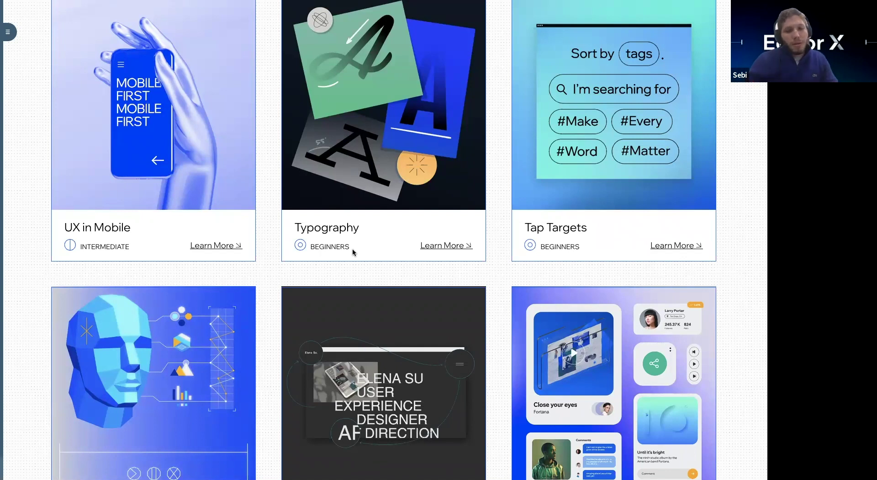
pyautogui.scroll(8, 353, 248)
pyautogui.scroll(10, 353, 252)
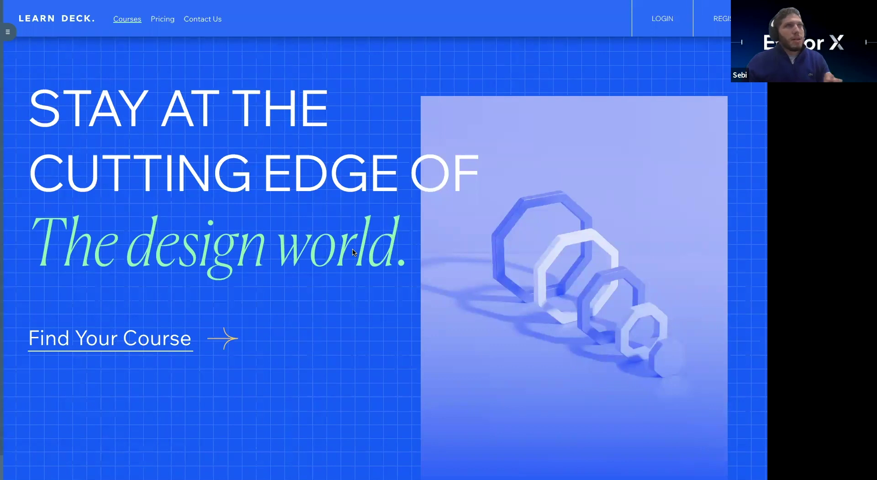
pyautogui.hscroll(2, 352, 251)
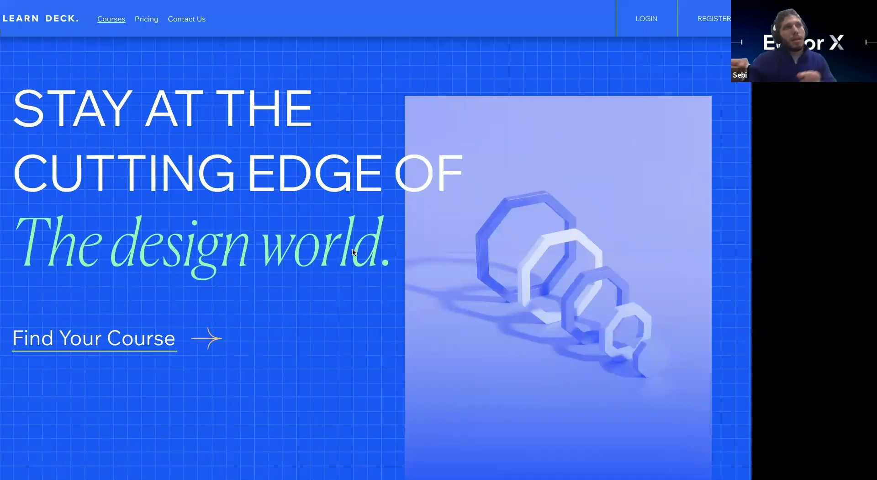
pyautogui.hscroll(-2, 352, 252)
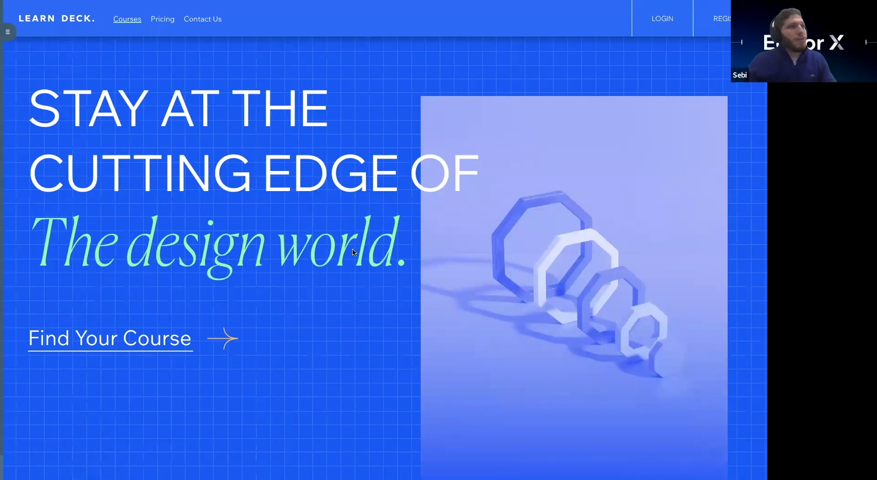
pyautogui.hscroll(5, 352, 252)
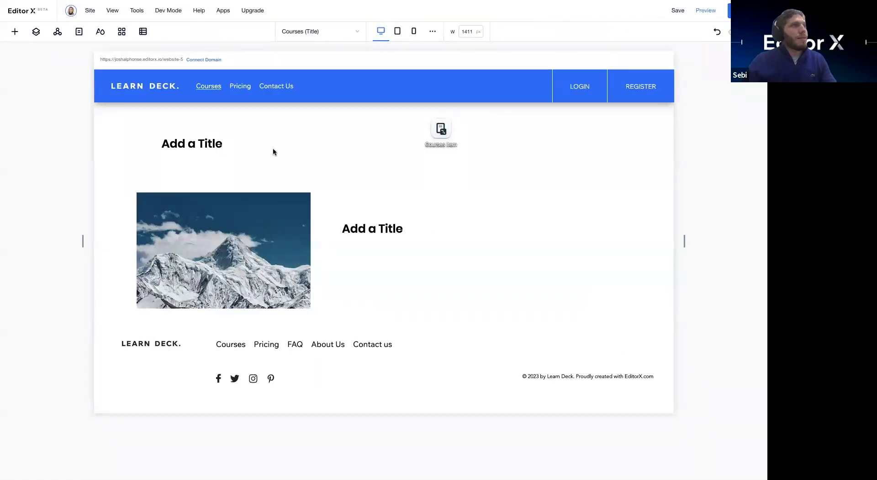
# Step: Switch to the Home page, preview its tablet, mobile and desktop layouts, and open breakpoint settings
pyautogui.click(79, 31)
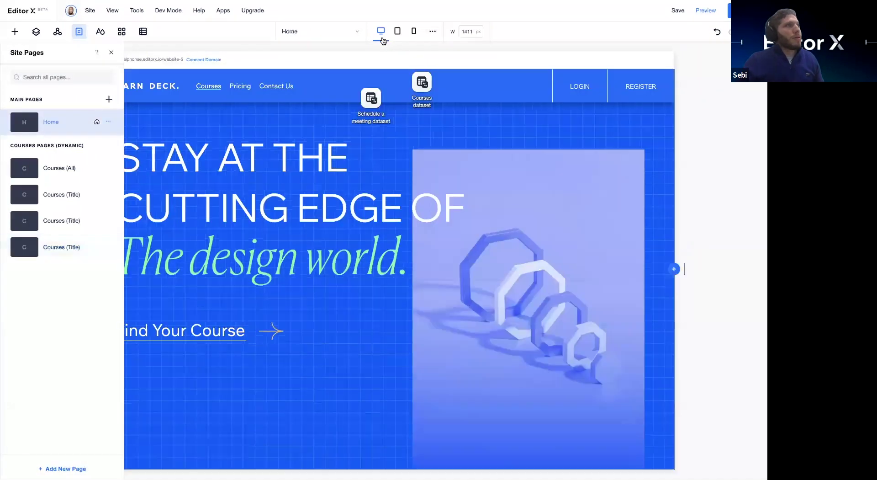
pyautogui.click(382, 39)
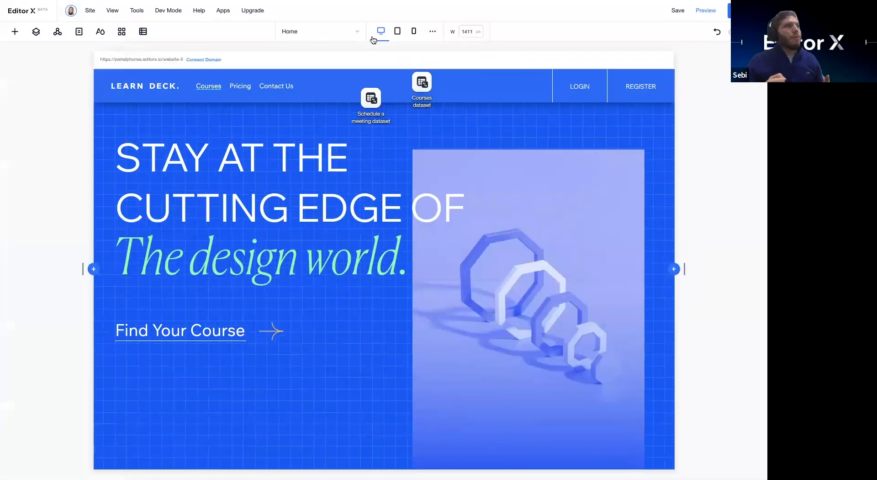
pyautogui.click(398, 31)
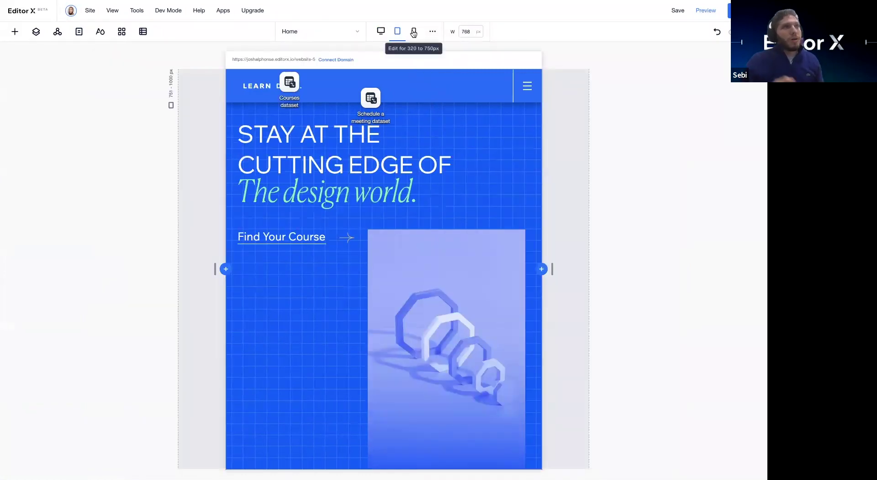
pyautogui.click(413, 32)
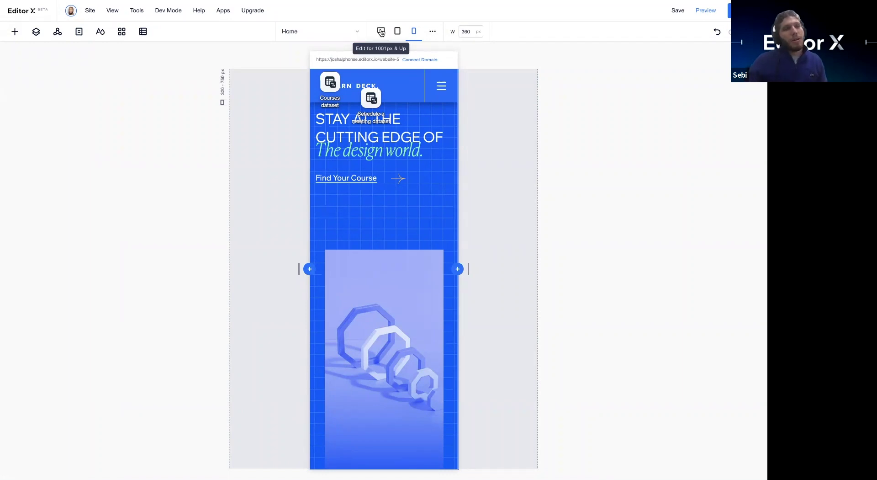
pyautogui.click(382, 32)
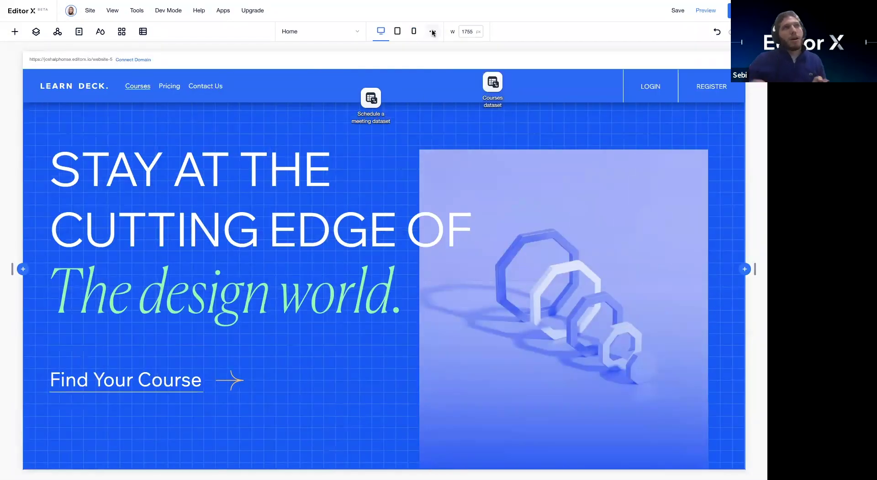
pyautogui.click(432, 31)
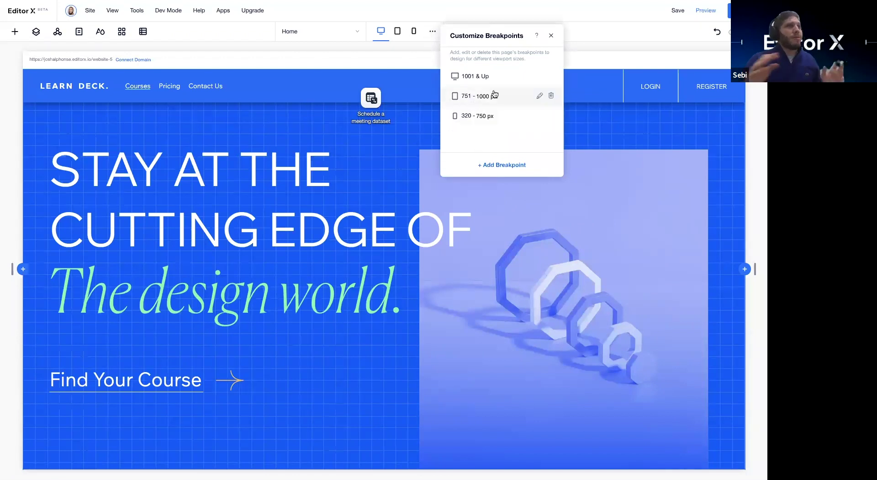
# Step: Add a 1755 px breakpoint, splitting desktop into 1001–1755 px and 1756 px & up
pyautogui.click(538, 96)
pyautogui.press('BackSpace')
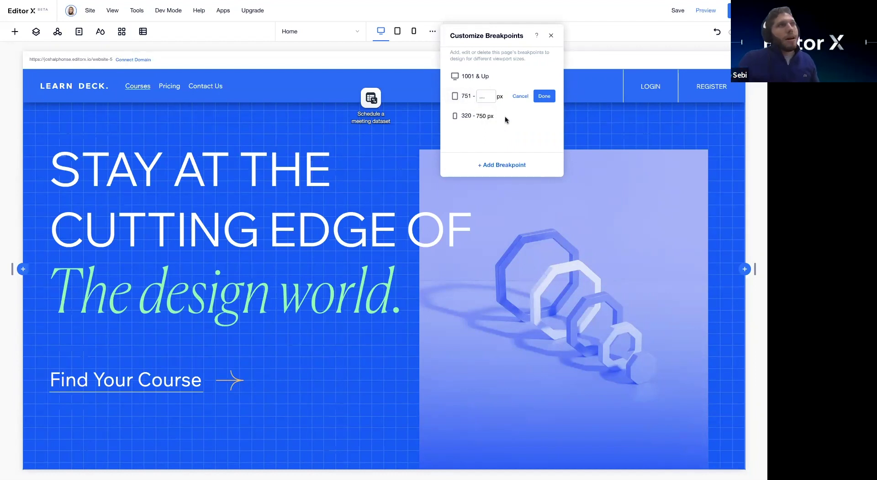
pyautogui.click(539, 116)
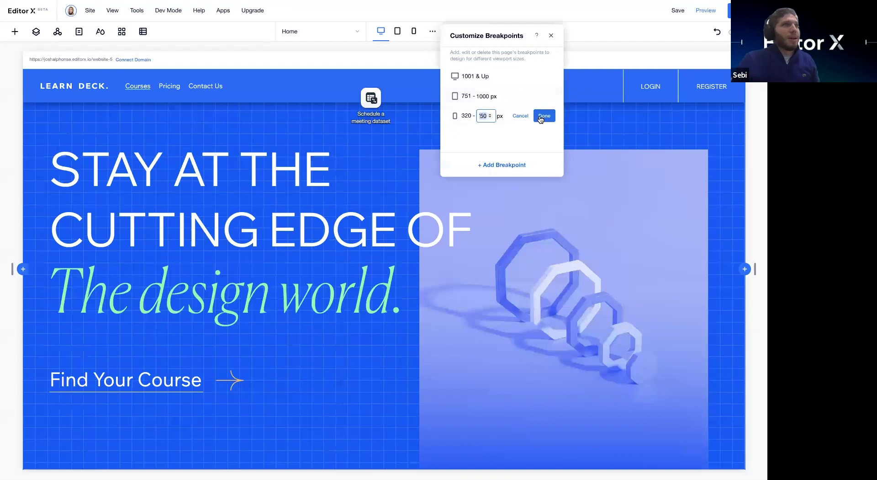
pyautogui.click(502, 165)
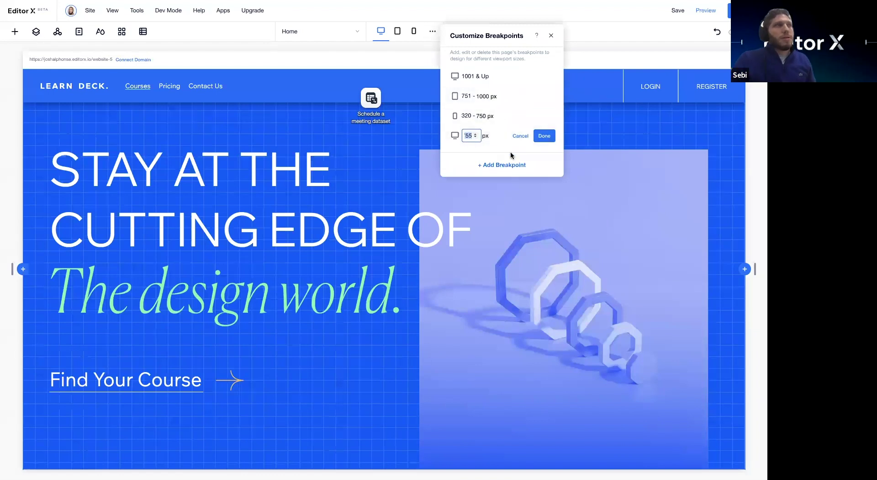
pyautogui.click(544, 135)
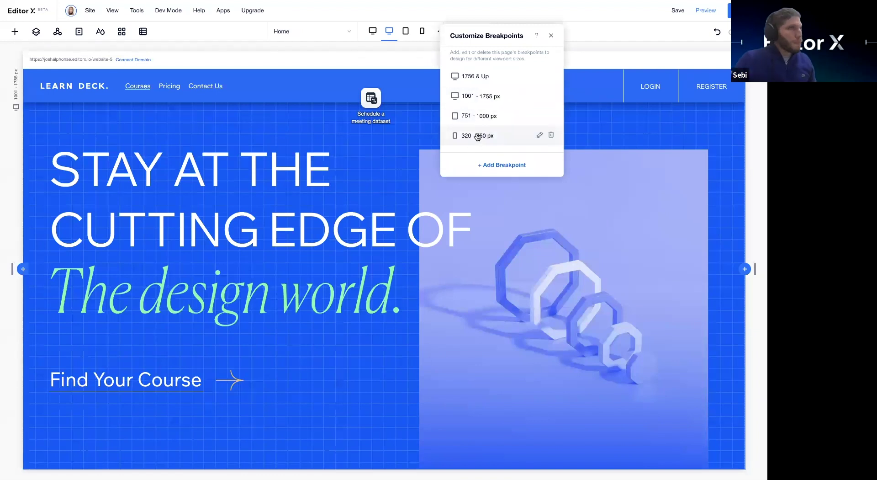
pyautogui.click(540, 134)
pyautogui.click(551, 35)
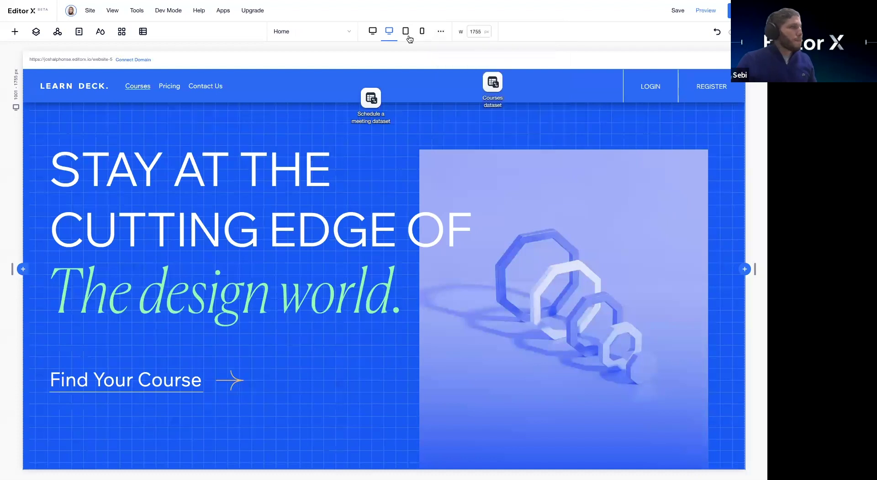
# Step: Select the widest 1756 px layout, then open the Content Manager's collection list
pyautogui.click(372, 31)
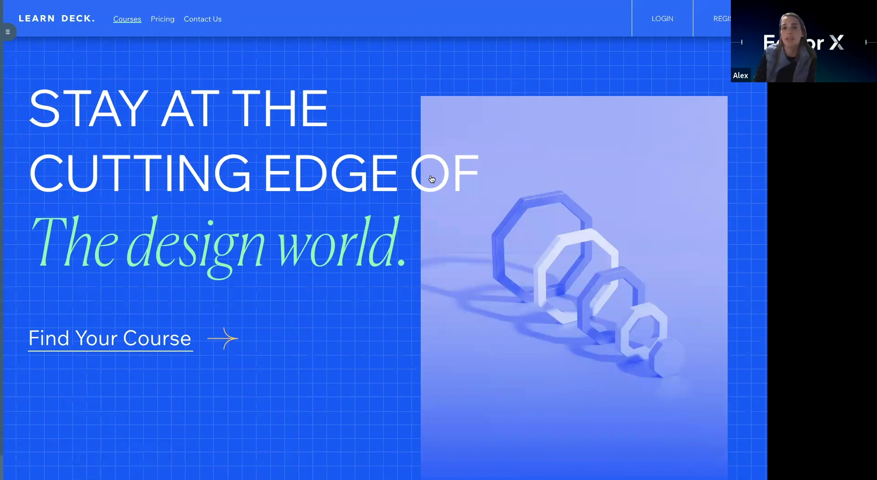
pyautogui.hotkey('ctrl', 'Right')
pyautogui.click(143, 32)
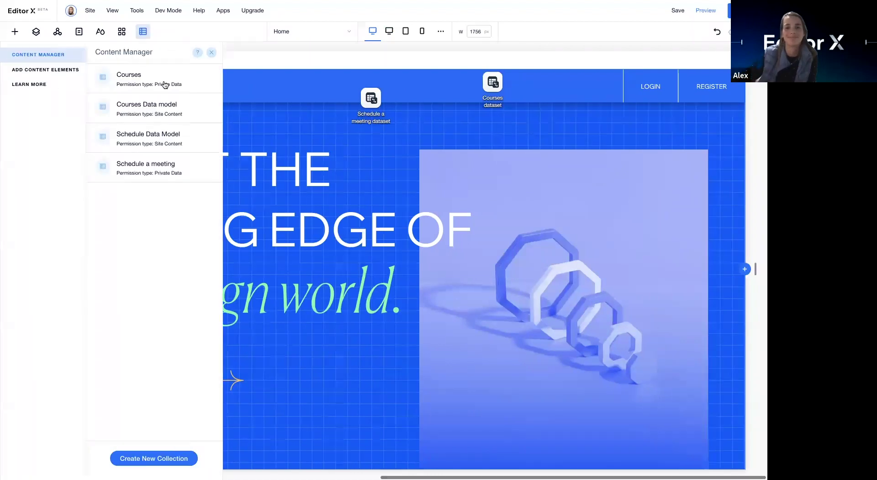
pyautogui.click(207, 79)
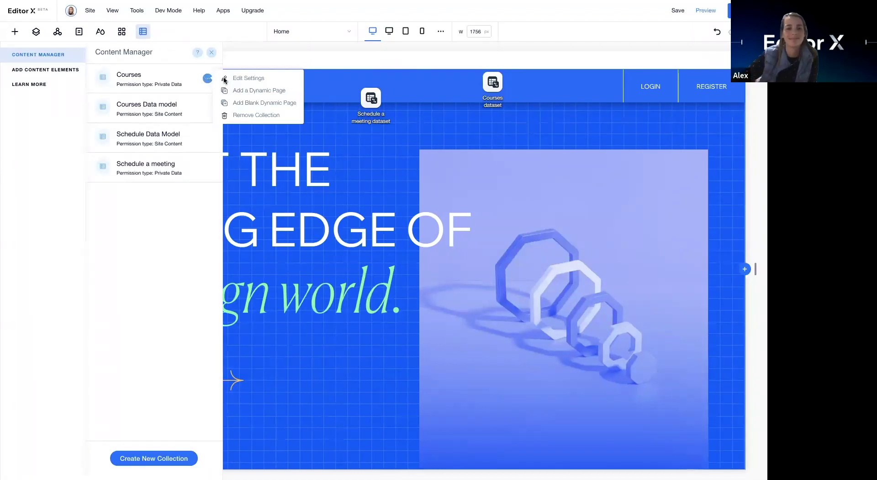
pyautogui.click(176, 84)
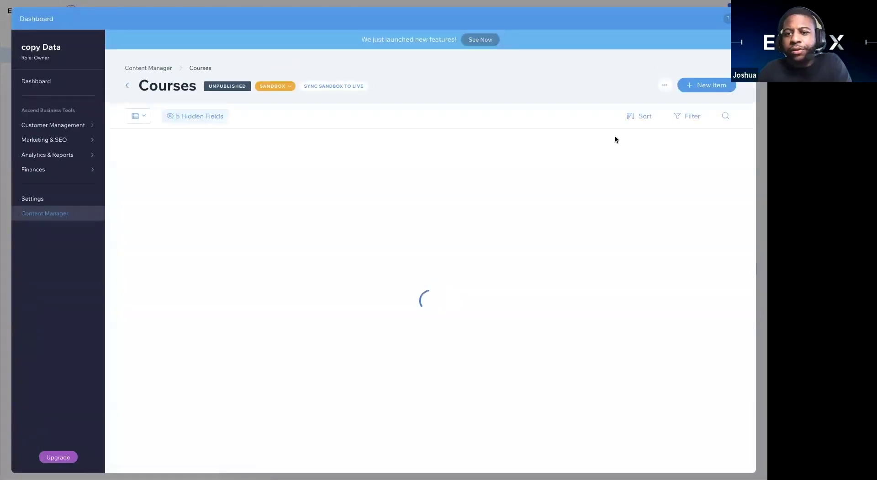
pyautogui.hscroll(5, 636, 146)
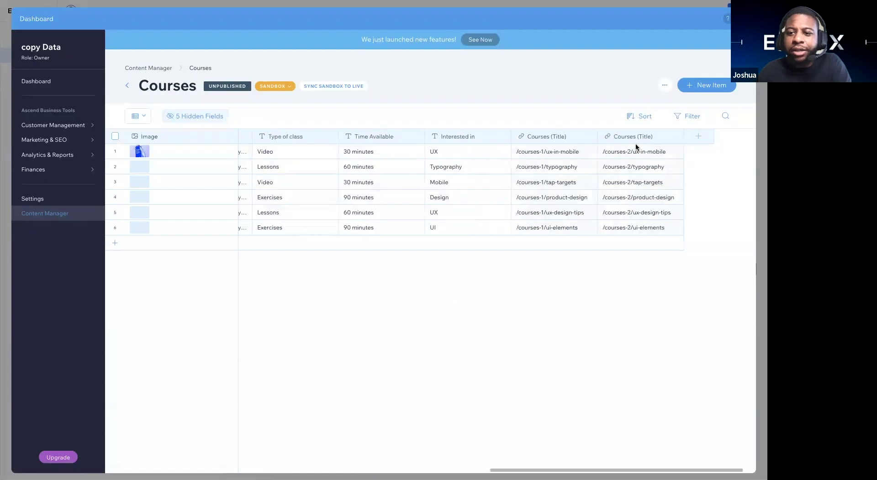
pyautogui.click(680, 136)
pyautogui.click(256, 245)
pyautogui.scroll(-1, 192, 315)
pyautogui.scroll(1, 201, 301)
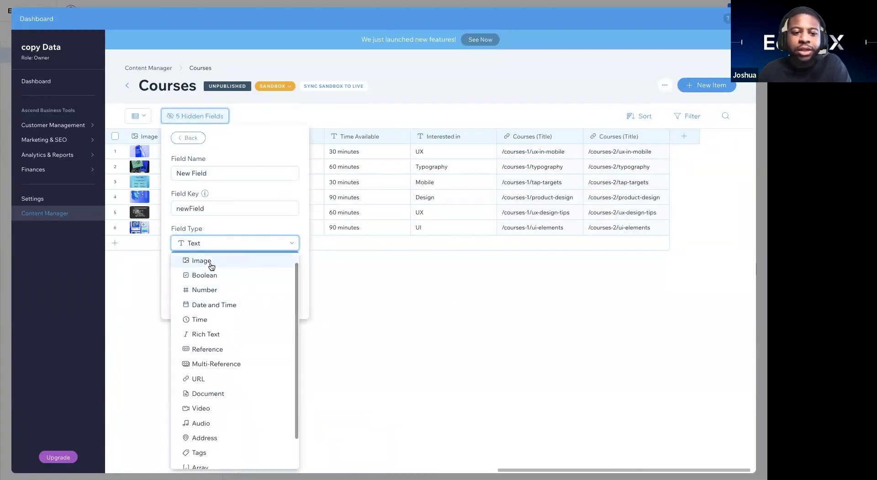
pyautogui.scroll(-1, 222, 347)
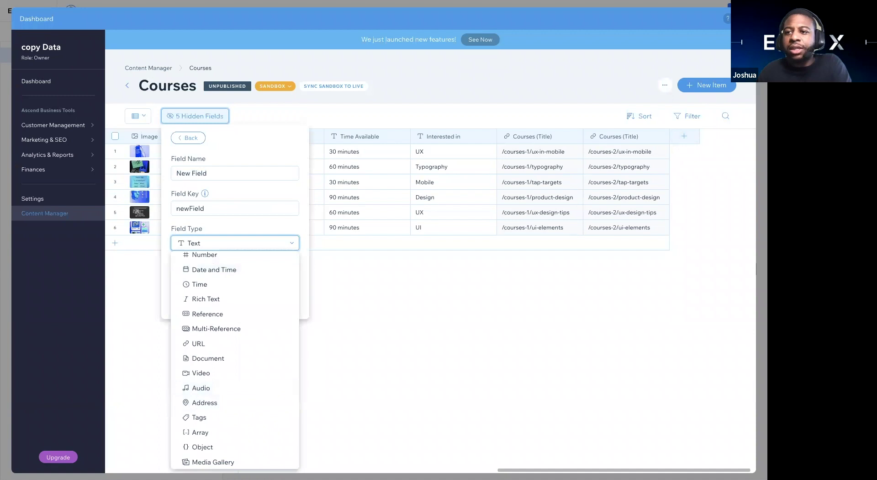
pyautogui.press('Escape')
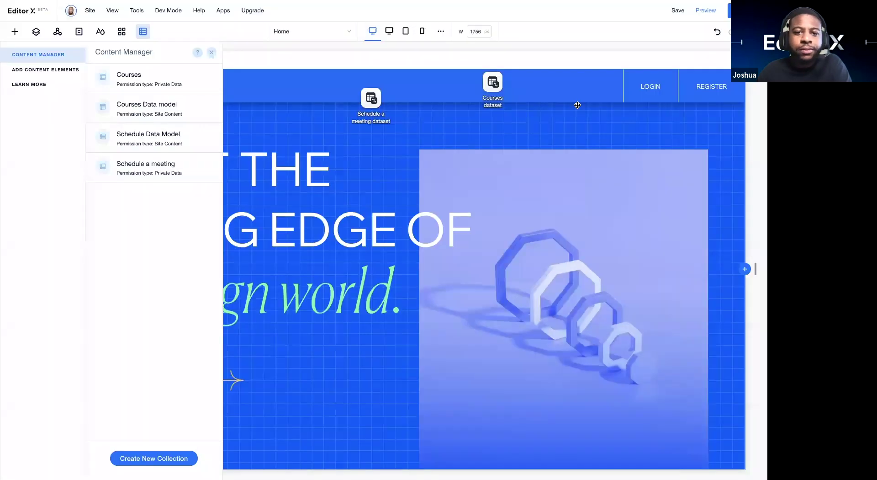
pyautogui.hotkey('ctrl', 'p')
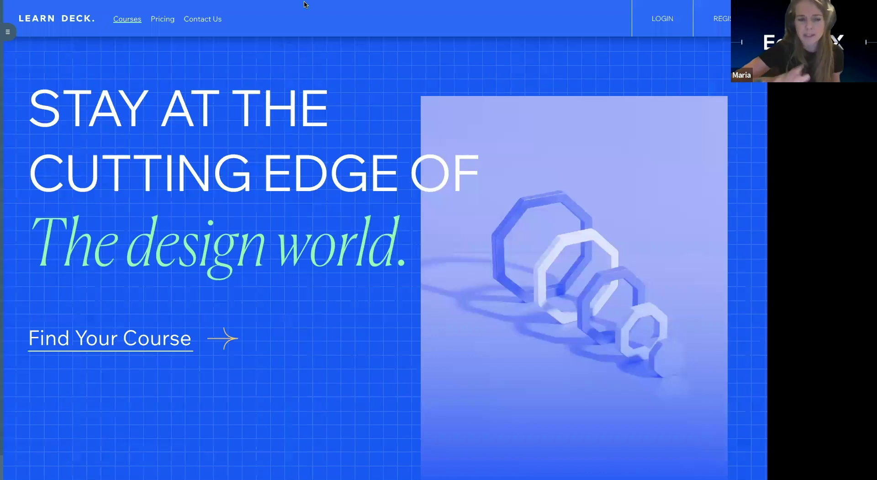
pyautogui.hotkey('ctrl', 'shift', 'p')
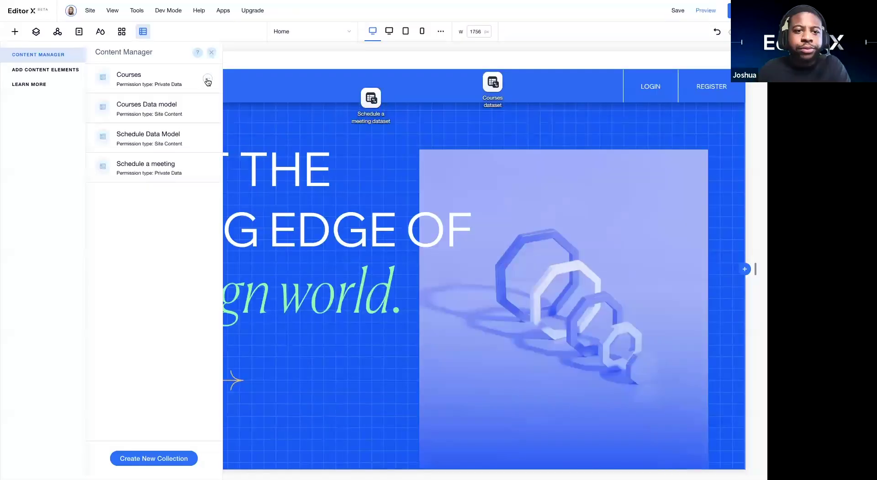
# Step: Open the Courses collection and add an empty seventh item
pyautogui.click(208, 80)
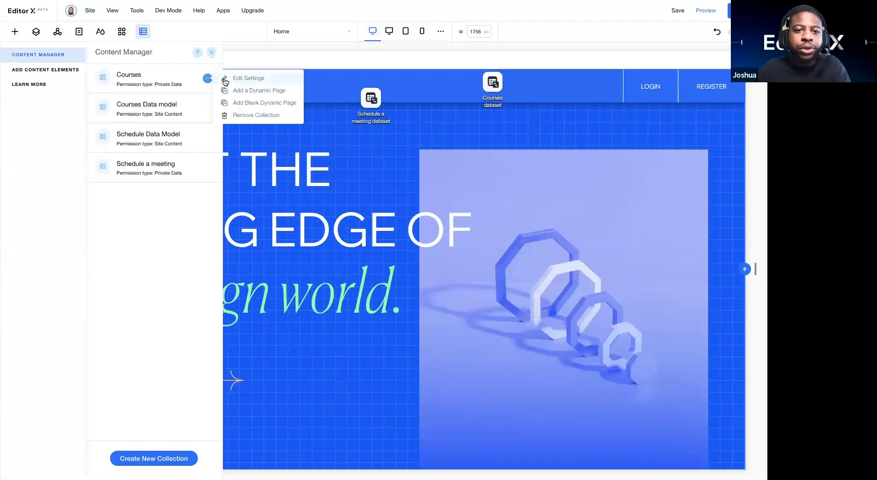
pyautogui.click(142, 76)
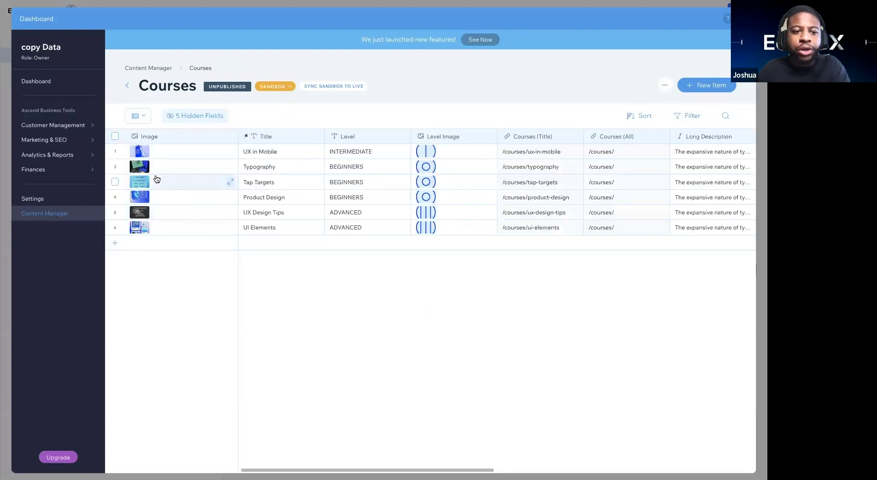
pyautogui.click(135, 242)
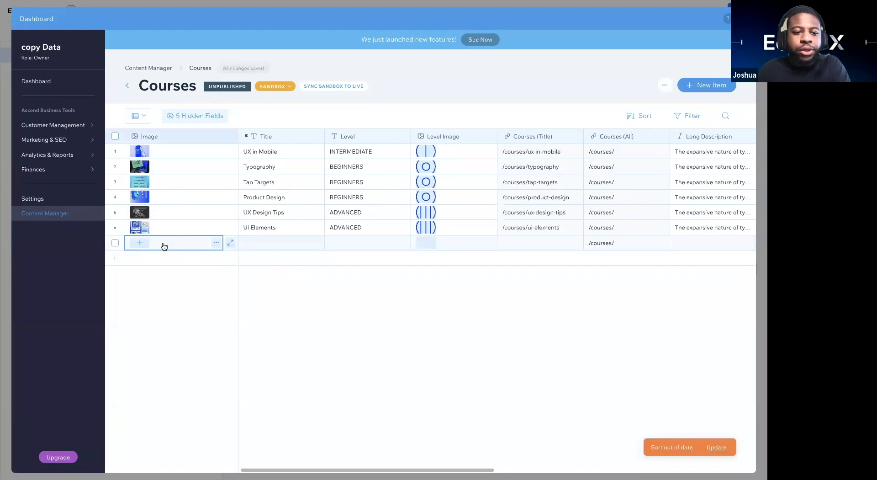
pyautogui.click(158, 137)
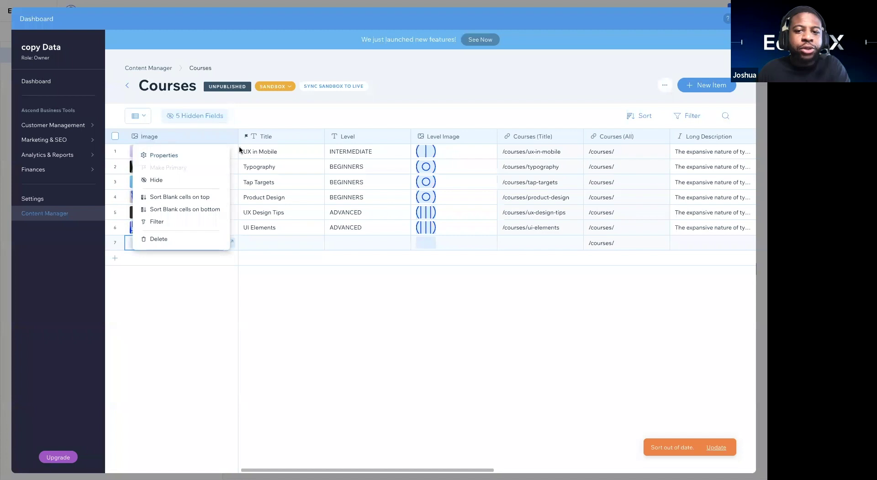
pyautogui.hscroll(6, 240, 146)
pyautogui.click(475, 197)
# Step: Cancel a new field, then open the image library for item 7's Image cell
pyautogui.hscroll(4, 208, 202)
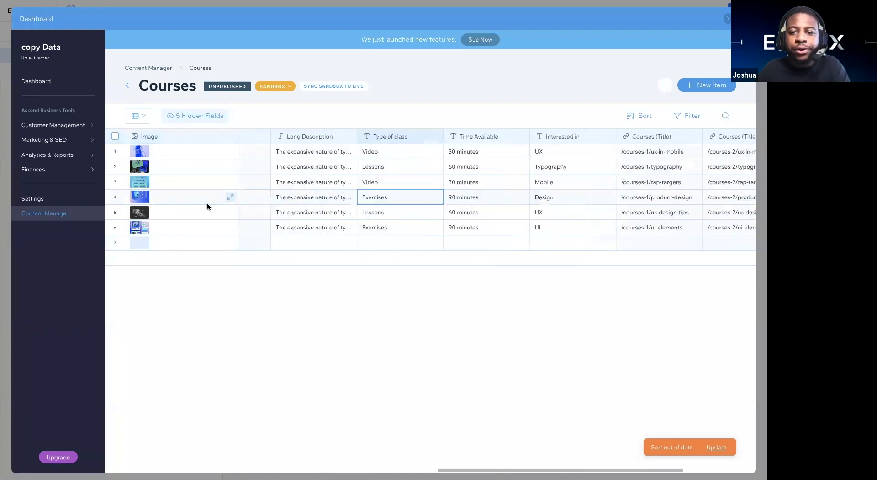
pyautogui.click(677, 143)
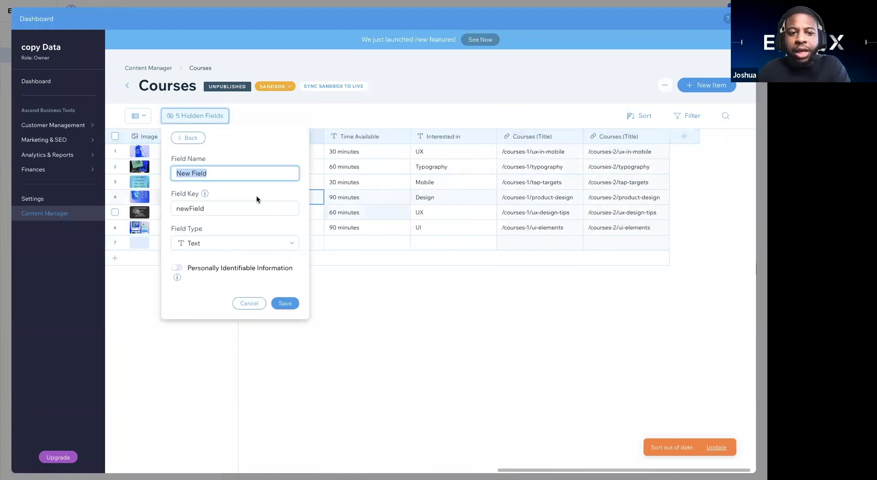
pyautogui.click(204, 245)
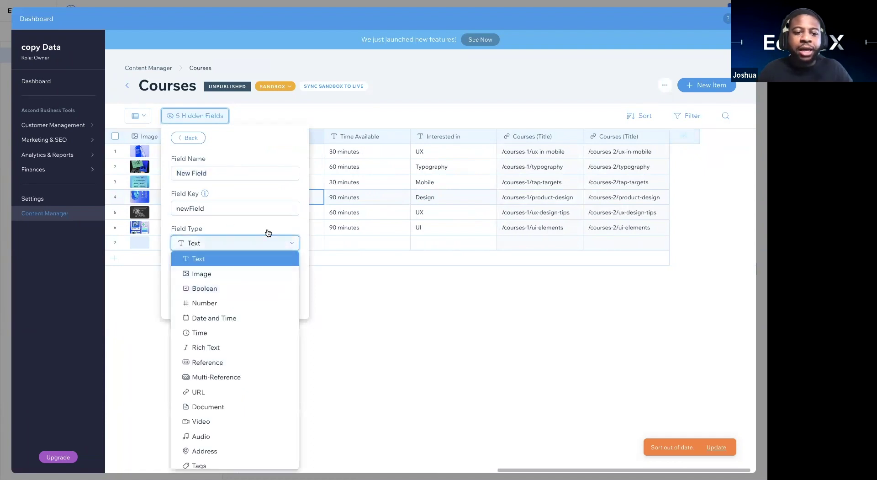
pyautogui.click(442, 278)
pyautogui.hscroll(-10, 213, 238)
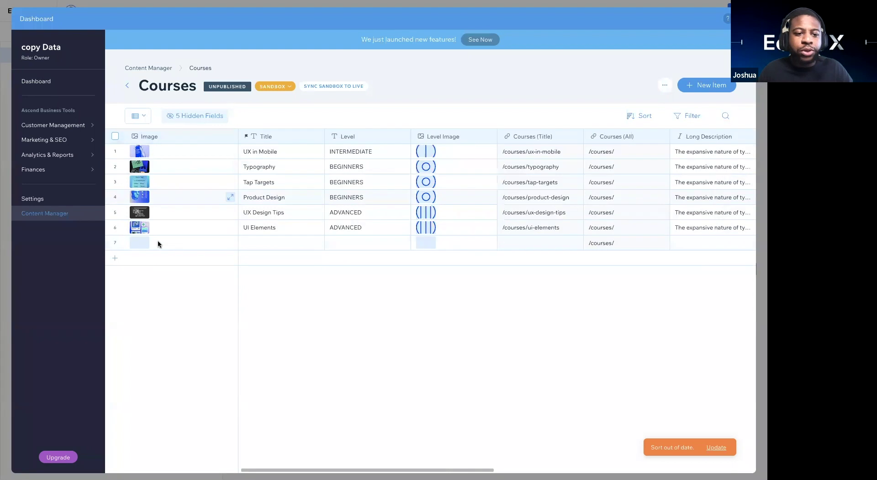
pyautogui.click(142, 245)
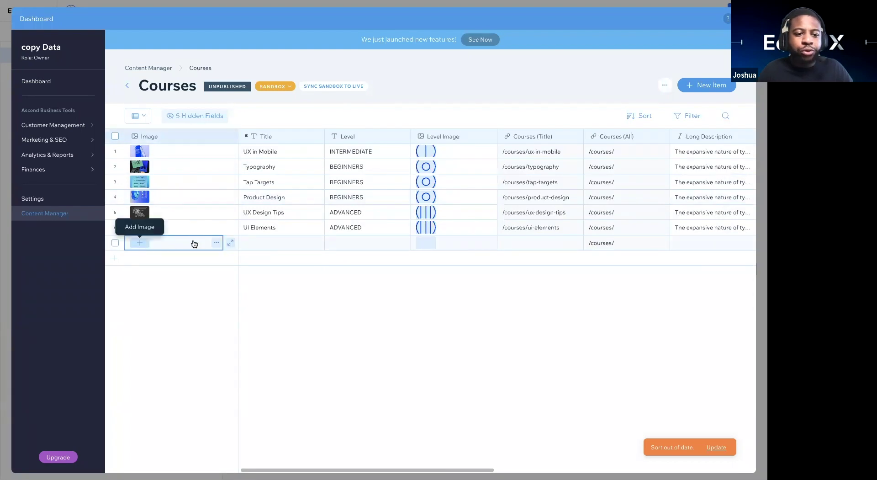
pyautogui.click(138, 241)
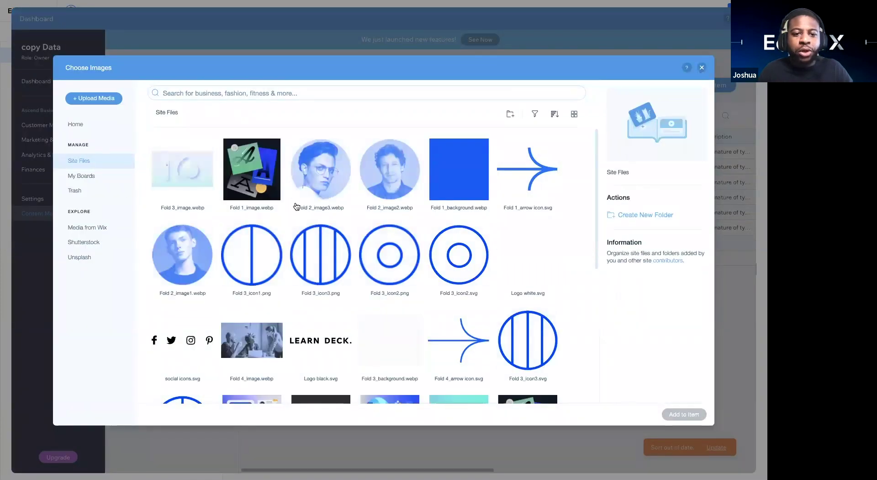
# Step: Add the 'Holding a Book' photo from Media from Wix to the new item
pyautogui.scroll(-5, 296, 206)
pyautogui.scroll(5, 217, 128)
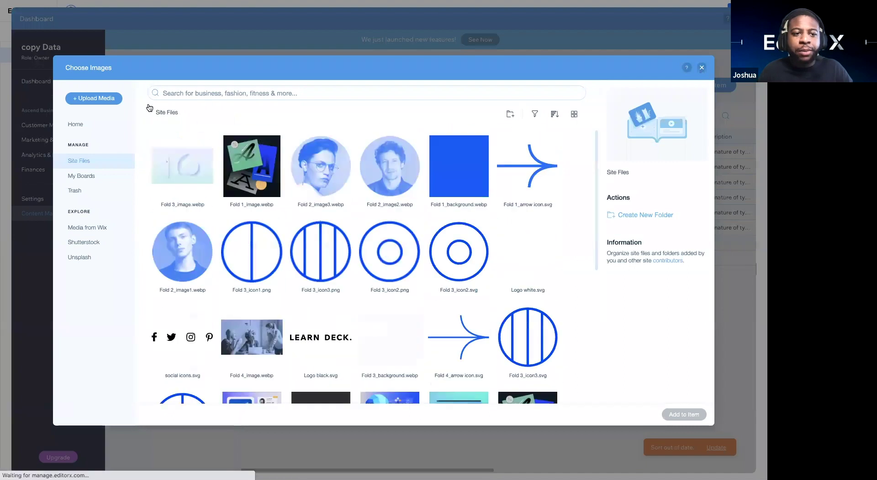
pyautogui.click(104, 98)
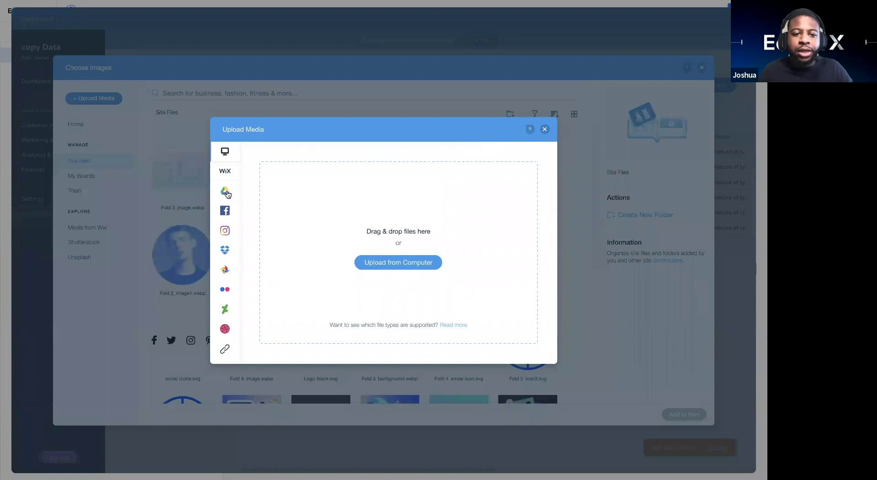
pyautogui.click(544, 132)
pyautogui.click(95, 230)
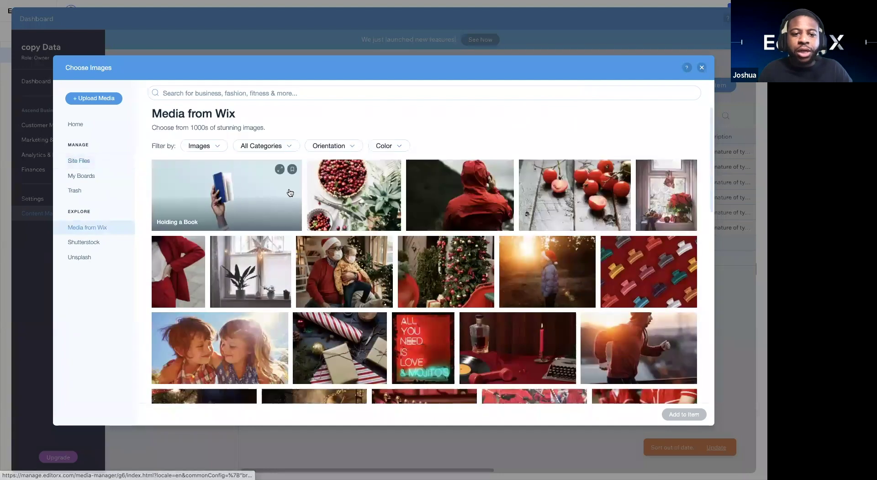
pyautogui.click(246, 200)
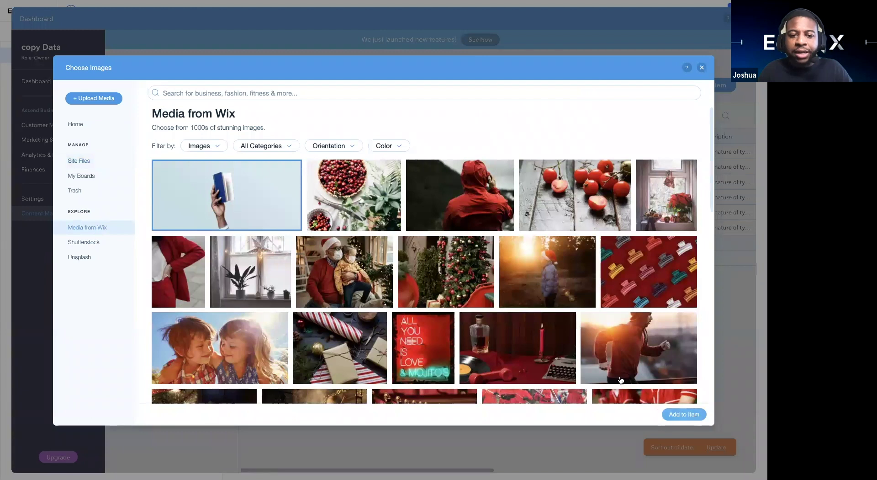
pyautogui.click(665, 414)
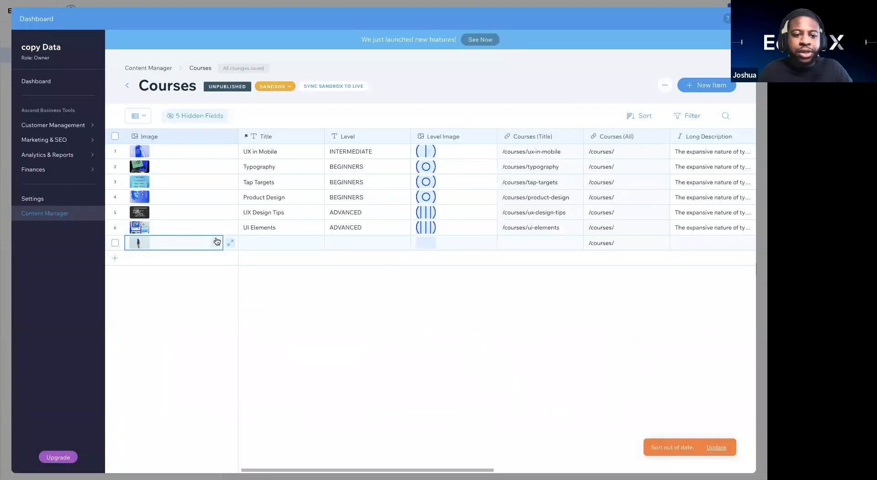
# Step: Title the new item 'Book reading class'
pyautogui.click(263, 244)
pyautogui.write('Book reading class')
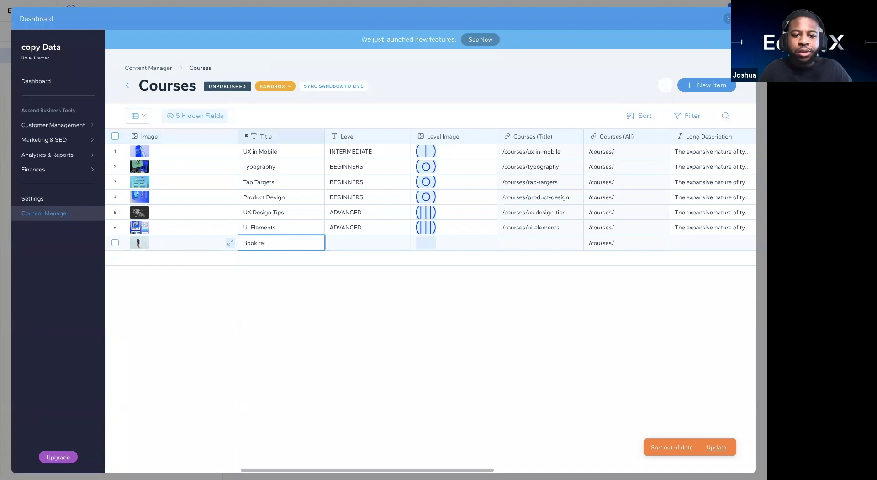
pyautogui.press('Return')
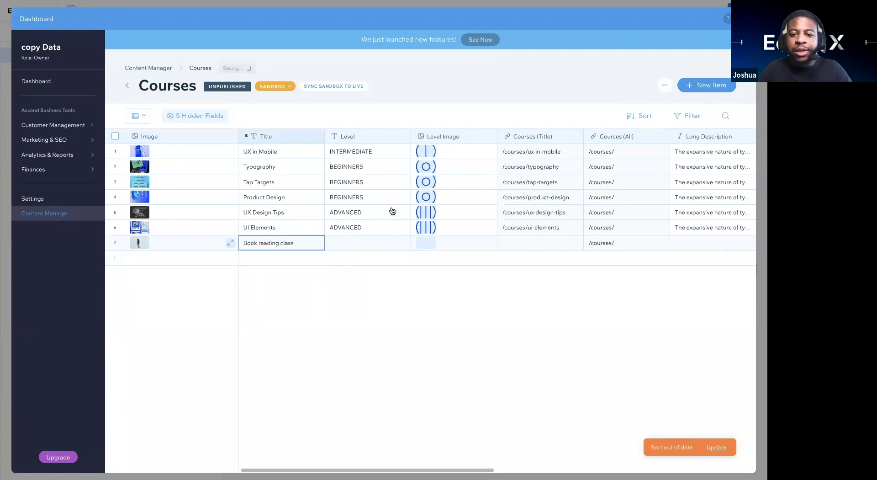